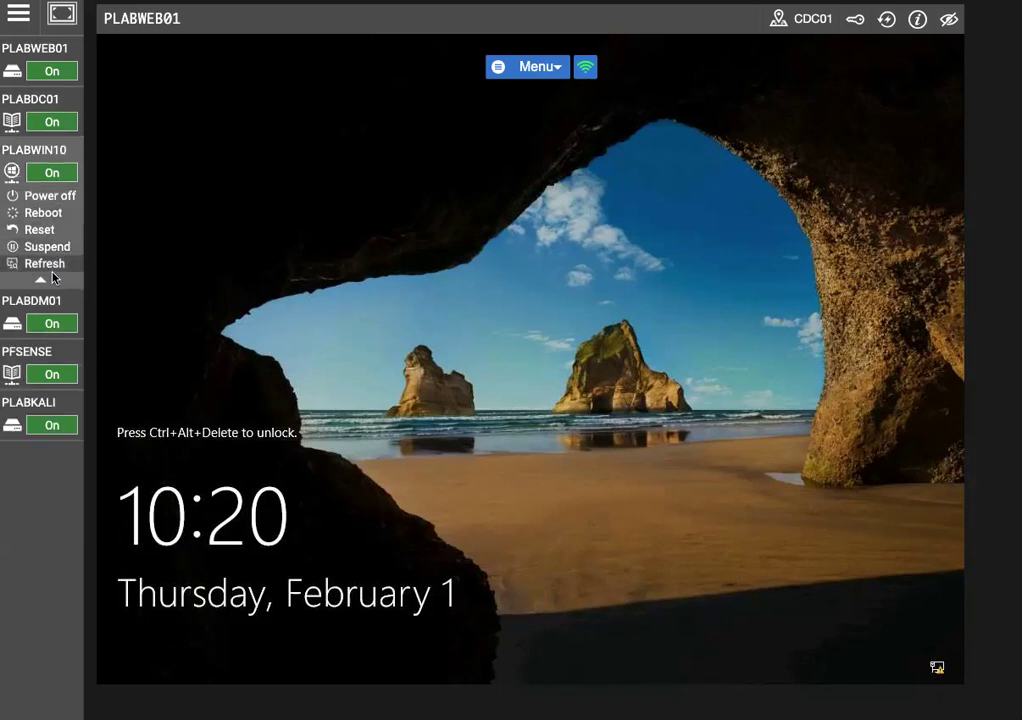
Select PLABDM01 in the Practice Labs sidebar to show its Server Manager dashboard
mouse_move(53, 313)
click(48, 200)
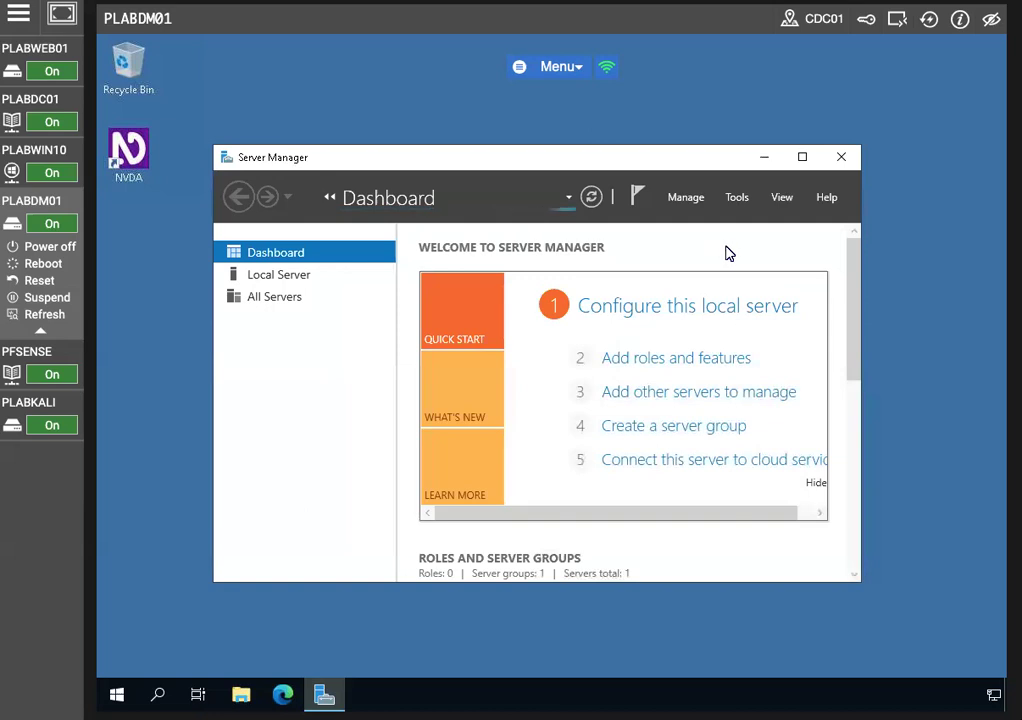
Launch the Add Roles and Features Wizard from the Server Manager Dashboard's Quick Start
click(737, 199)
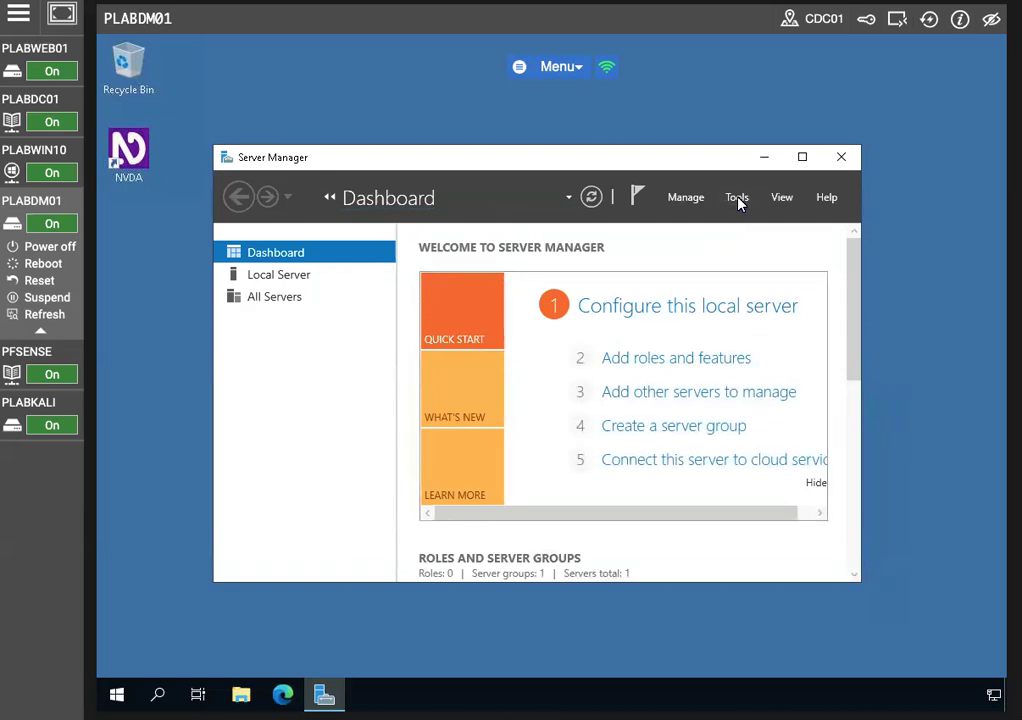
click(337, 434)
click(665, 370)
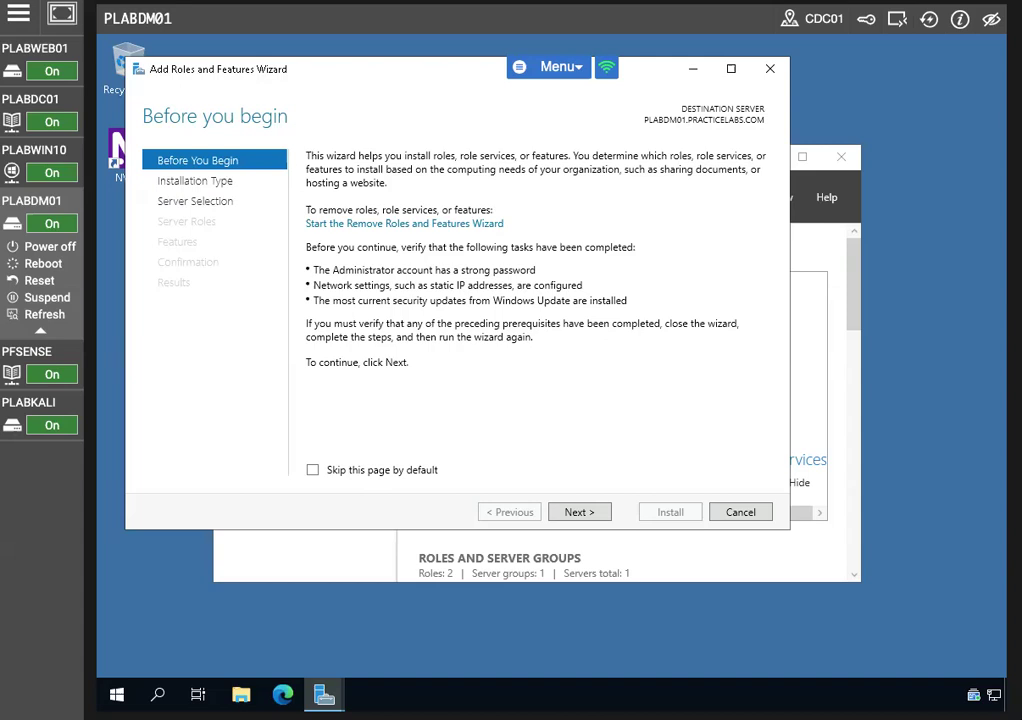
Advance the wizard with role-based installation on PLABDM01 to the Select server roles page
click(586, 515)
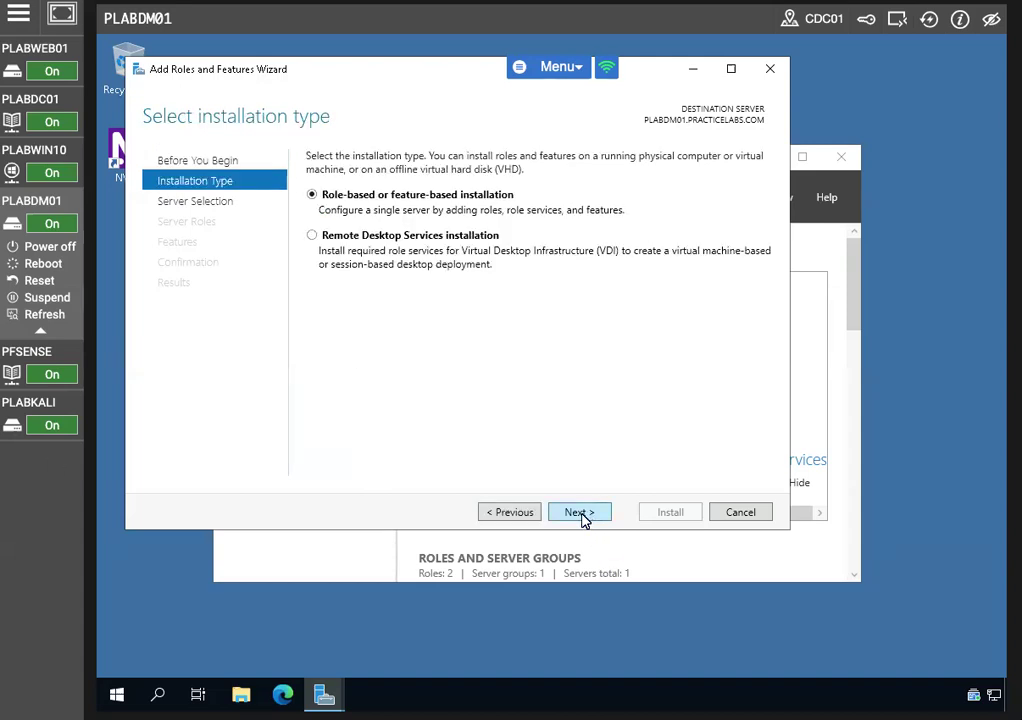
click(580, 513)
click(580, 513)
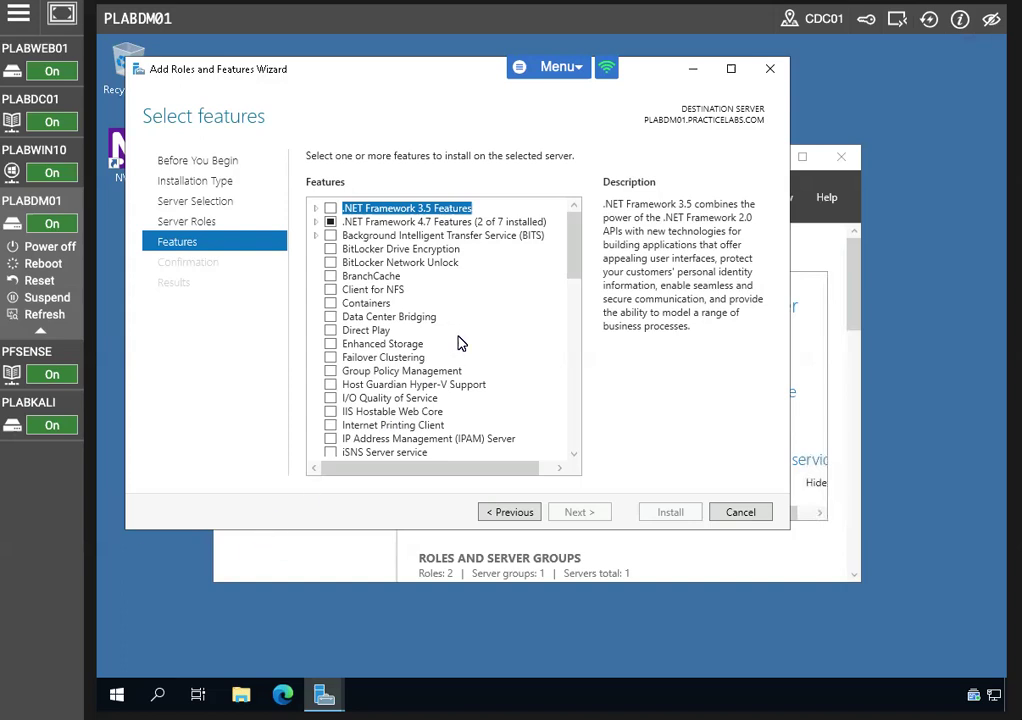
click(510, 513)
click(508, 513)
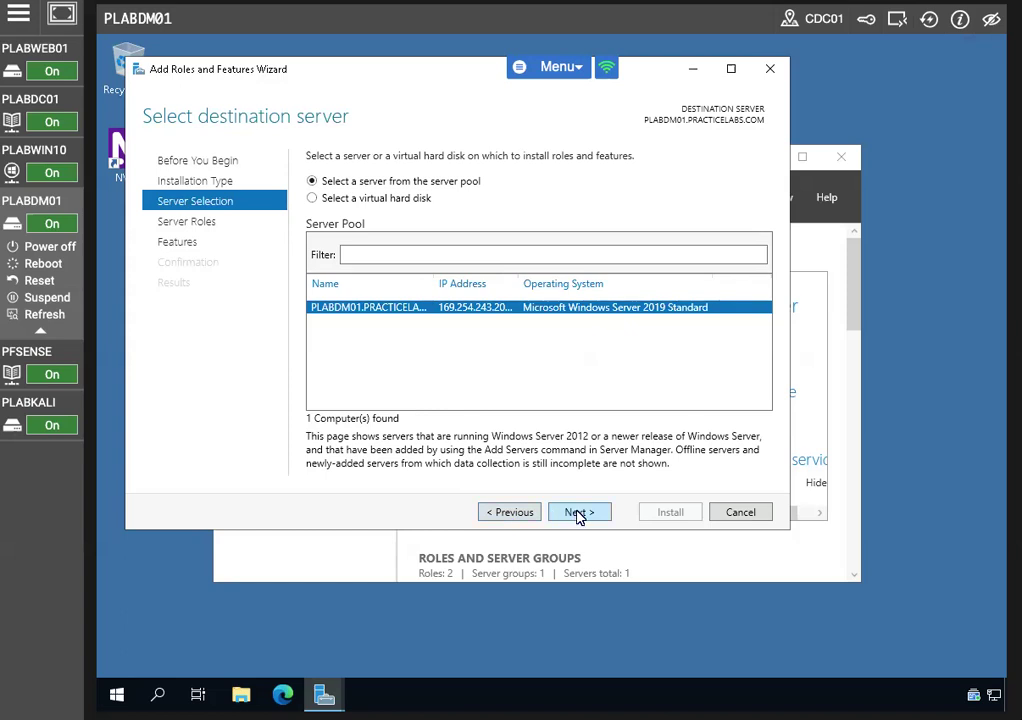
click(577, 514)
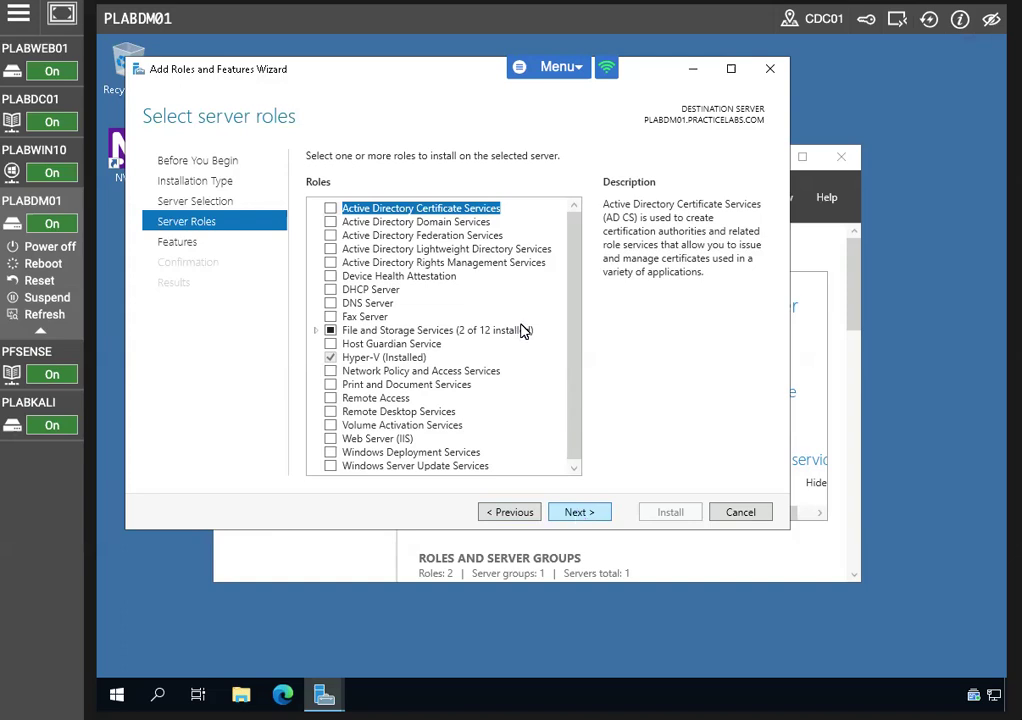
scroll(573, 260, down, 1)
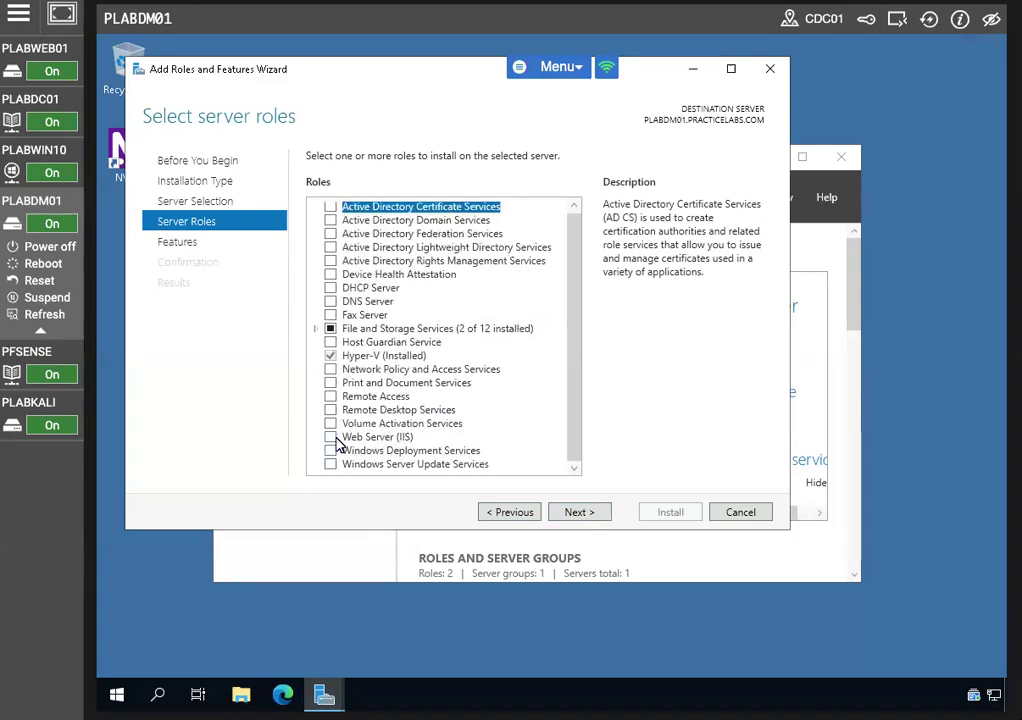
Select the Web Server (IIS) role along with its required features
click(331, 437)
click(519, 441)
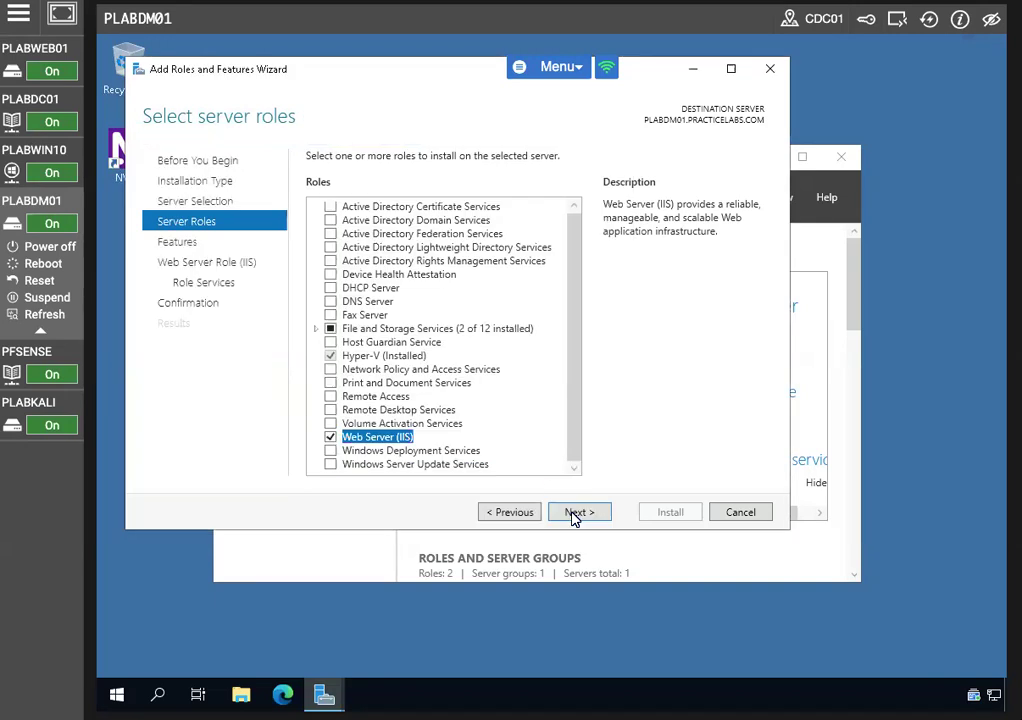
click(578, 512)
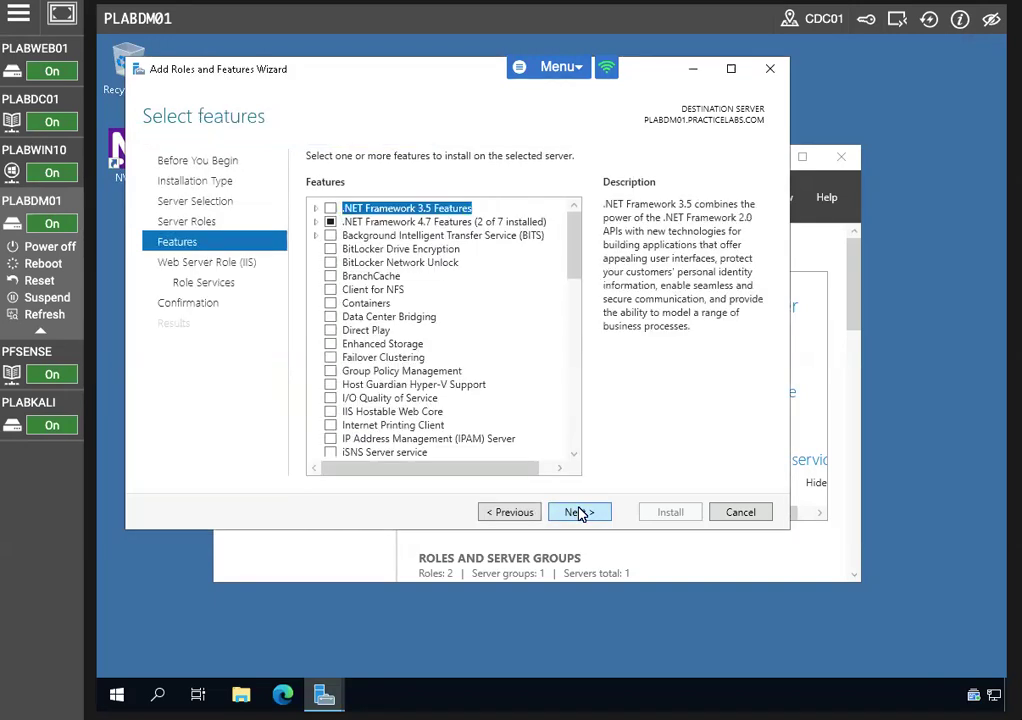
click(578, 512)
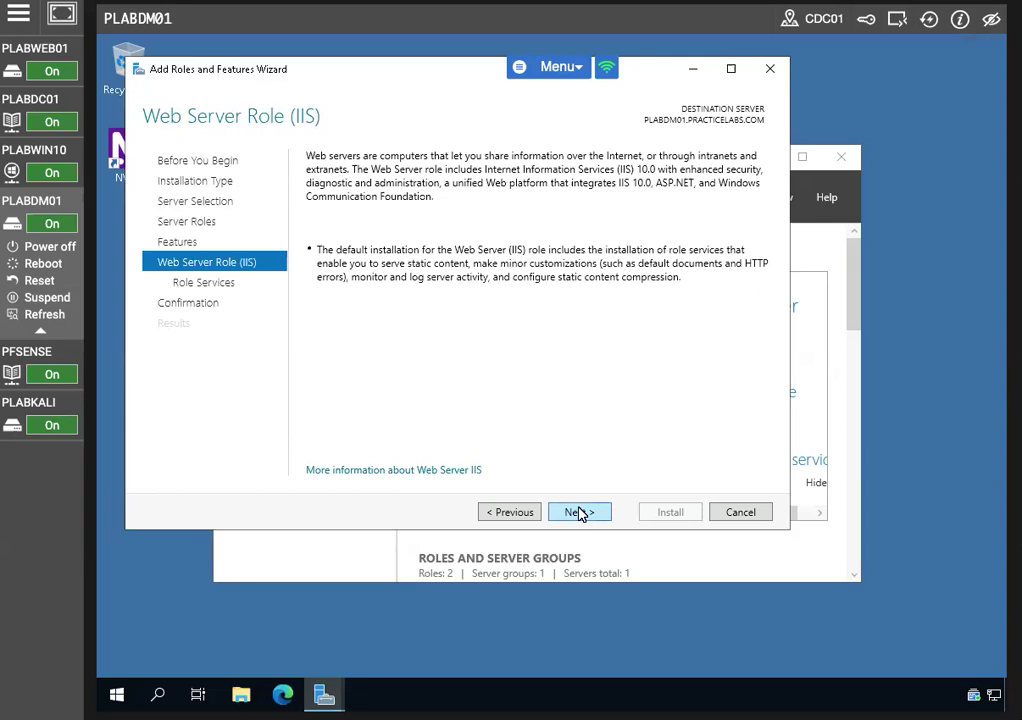
click(578, 512)
Add the FTP Server role service and install the selected roles
scroll(492, 406, down, 5)
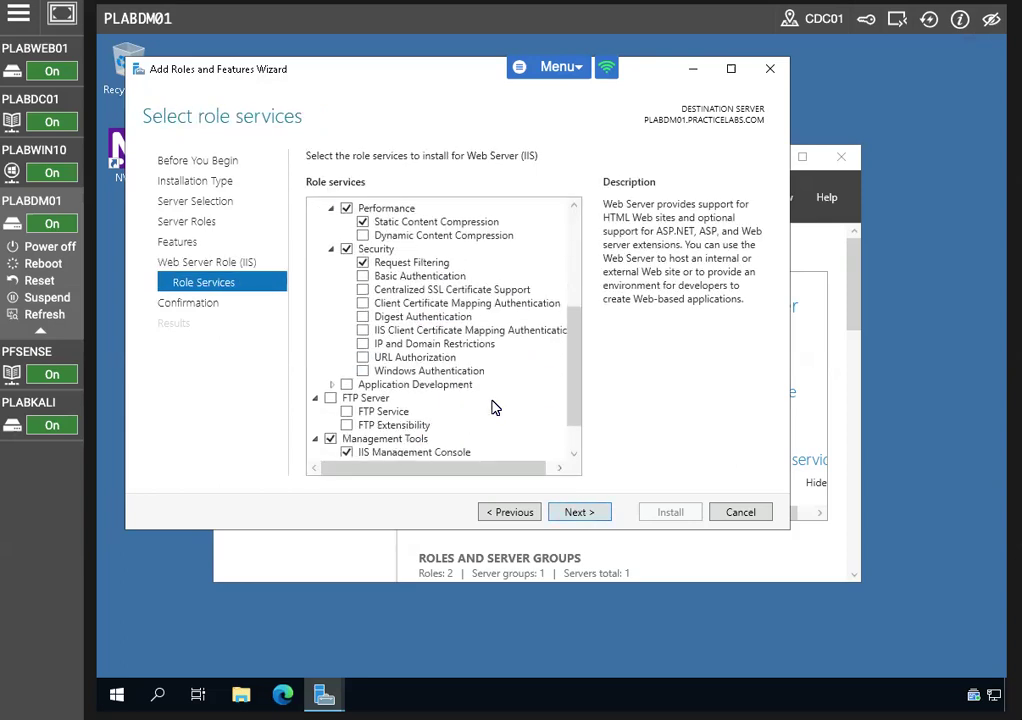
scroll(492, 406, down, 1)
click(331, 355)
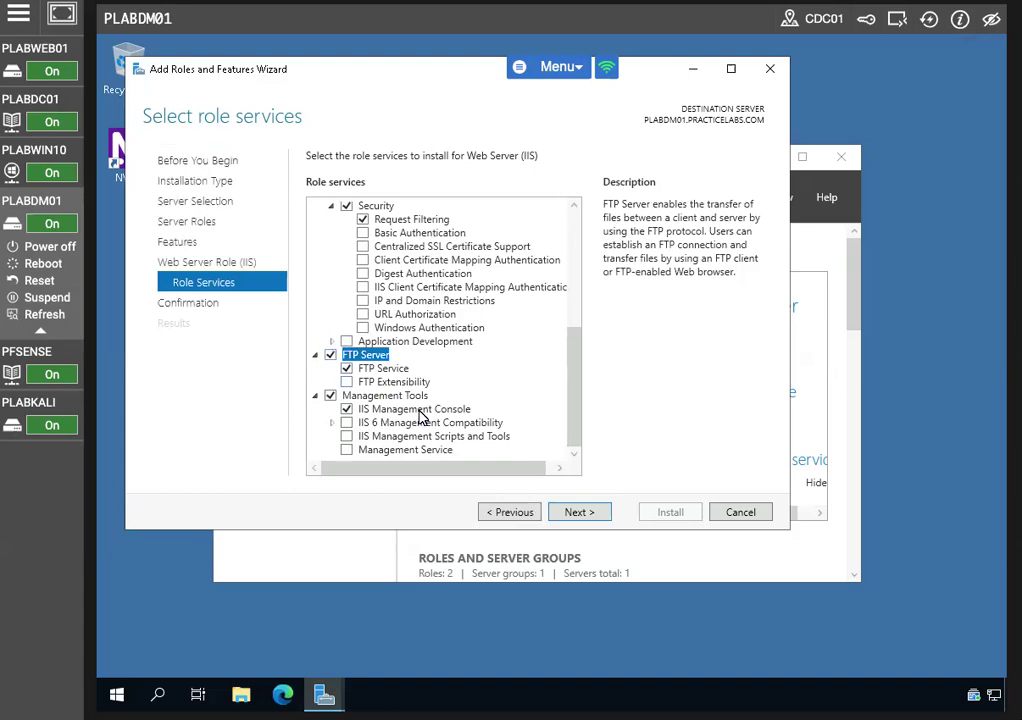
click(600, 513)
click(673, 512)
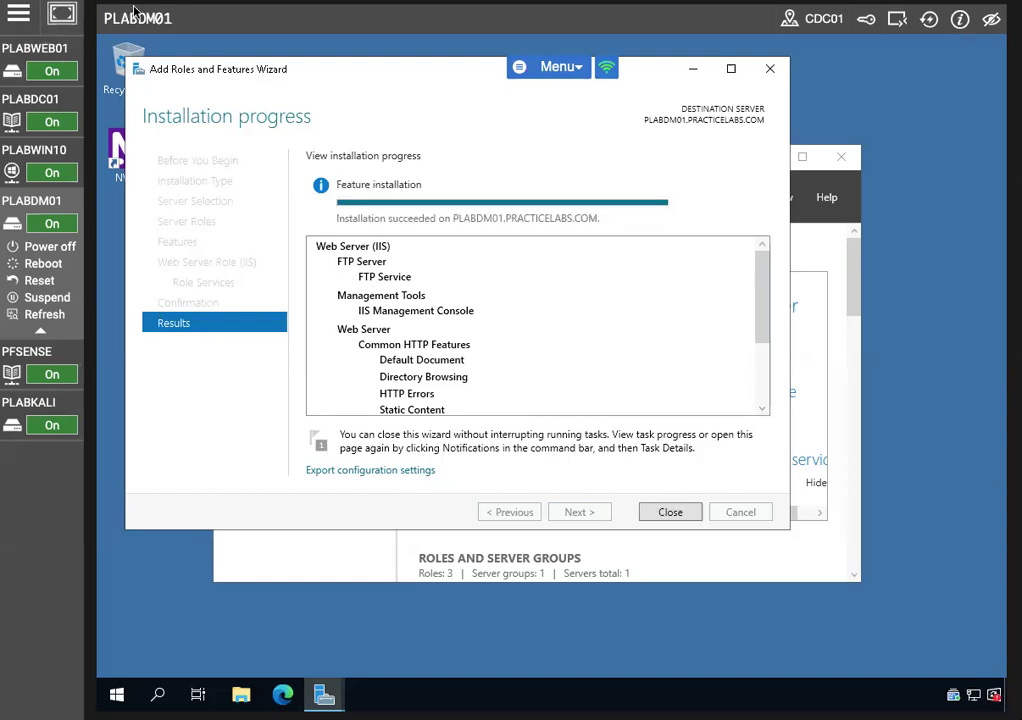
Close the finished wizard and launch IIS Manager maximized from Tools
click(684, 514)
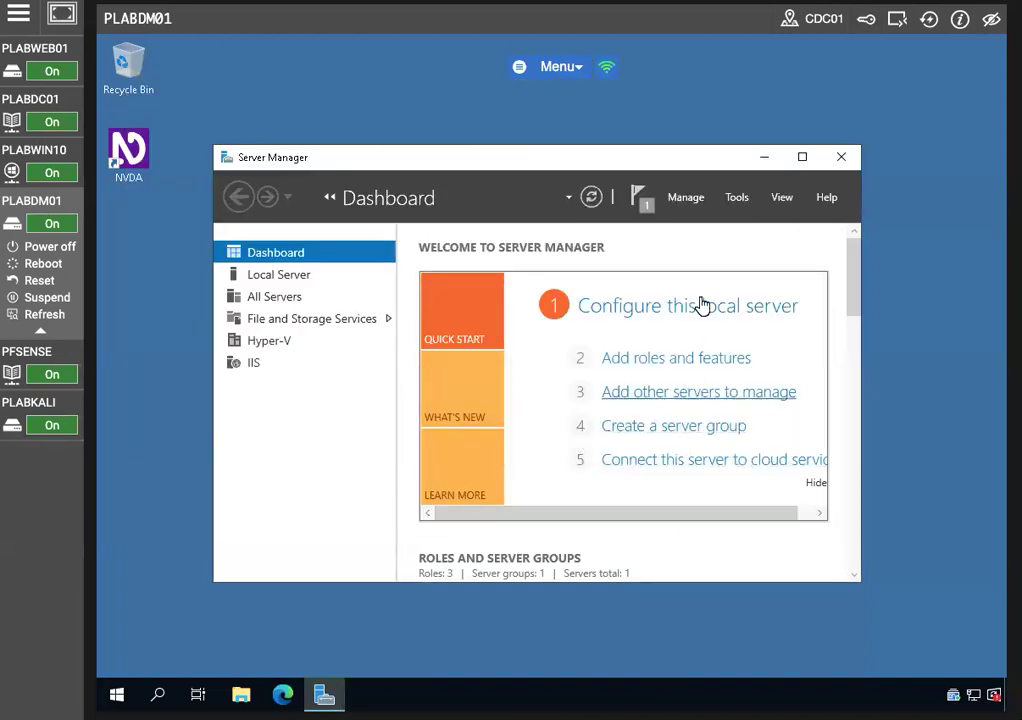
click(740, 199)
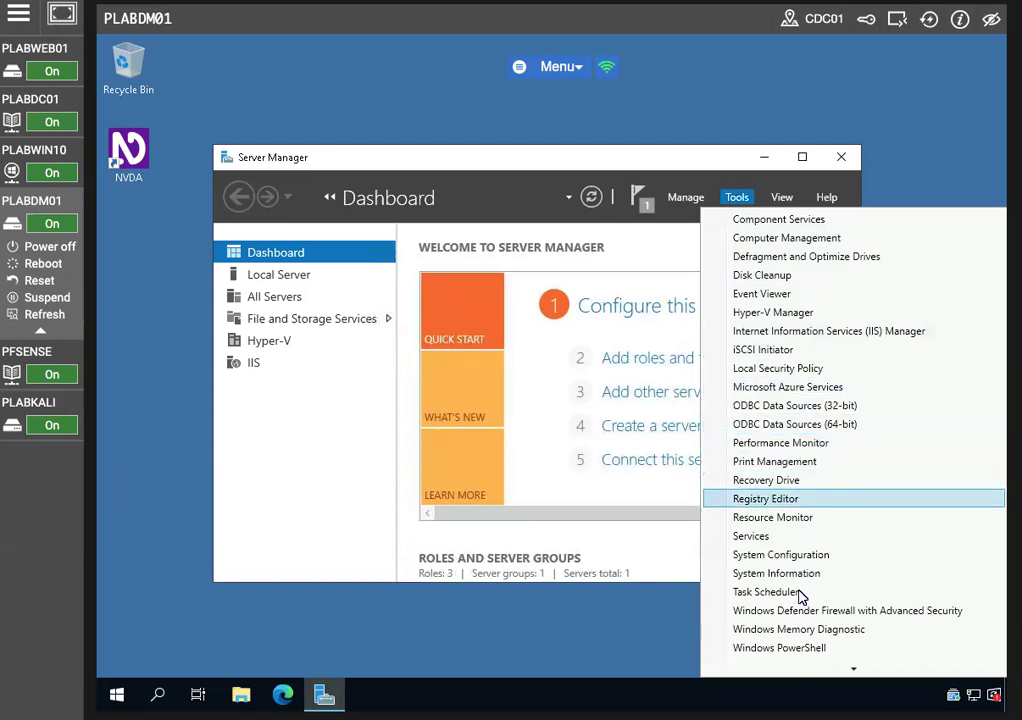
click(825, 331)
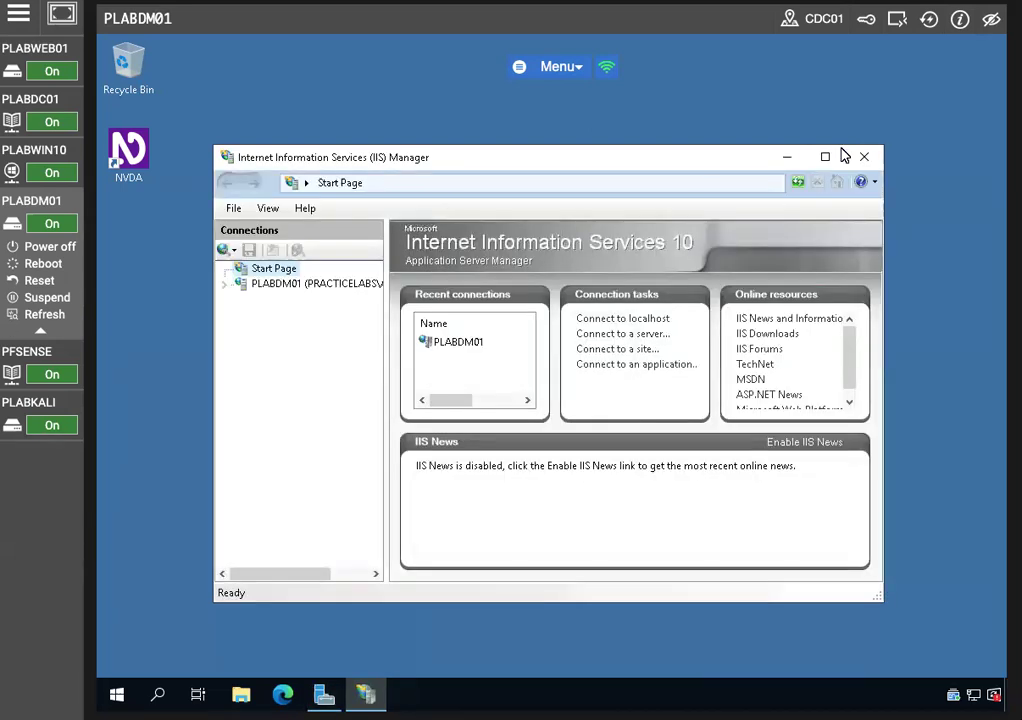
click(826, 157)
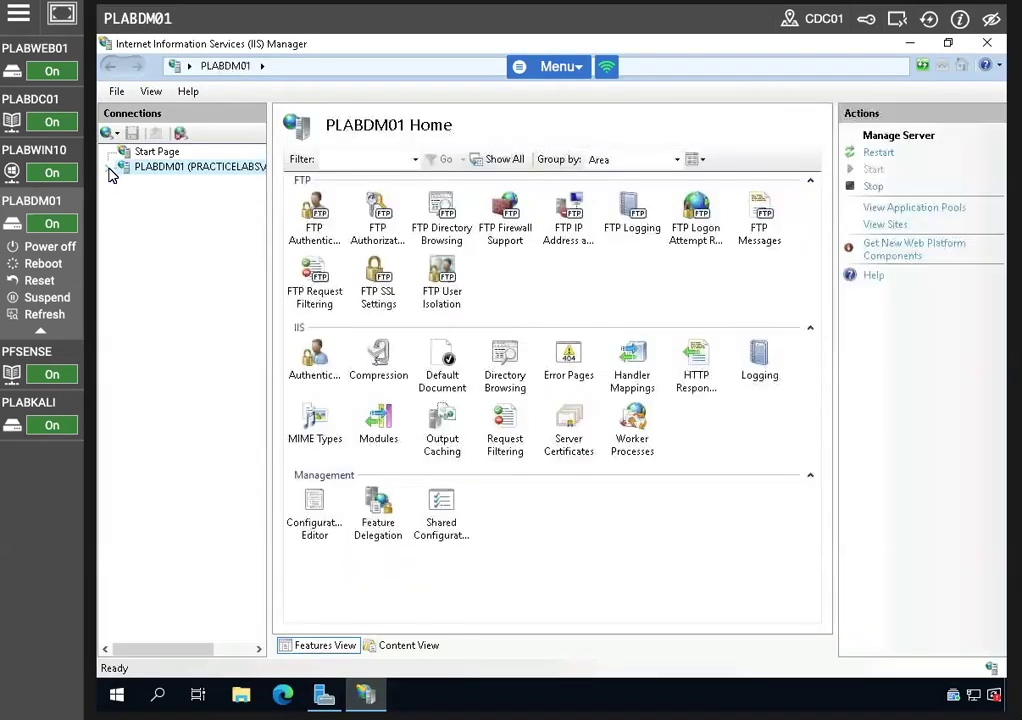
Open the FTP Firewall Support feature for the PLABDM01 server
click(110, 169)
click(124, 200)
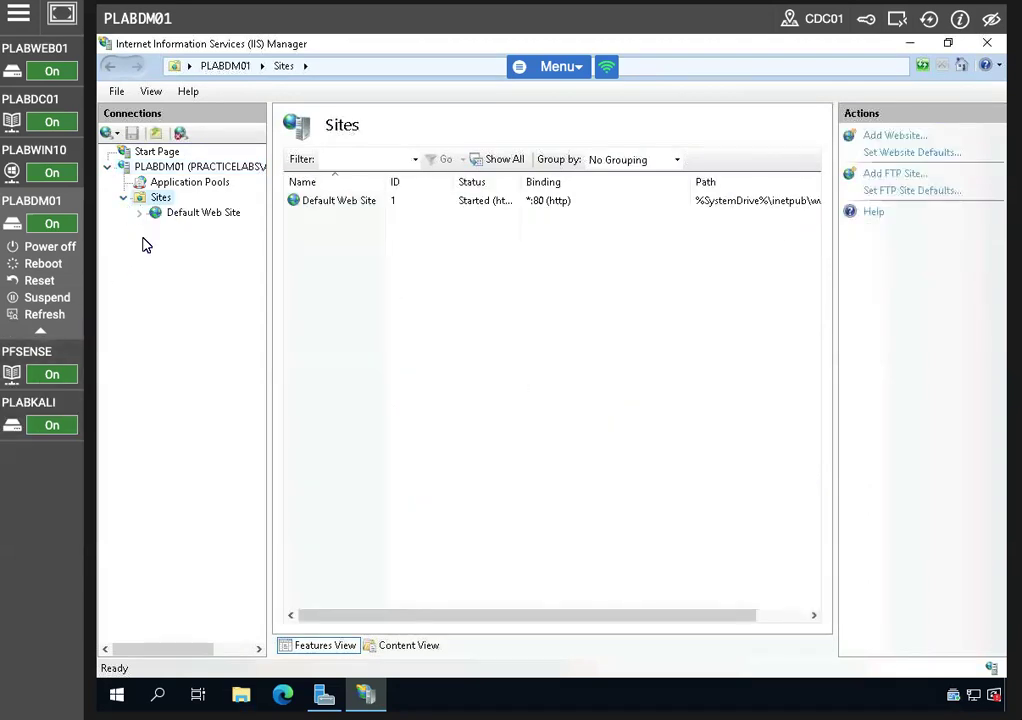
click(197, 170)
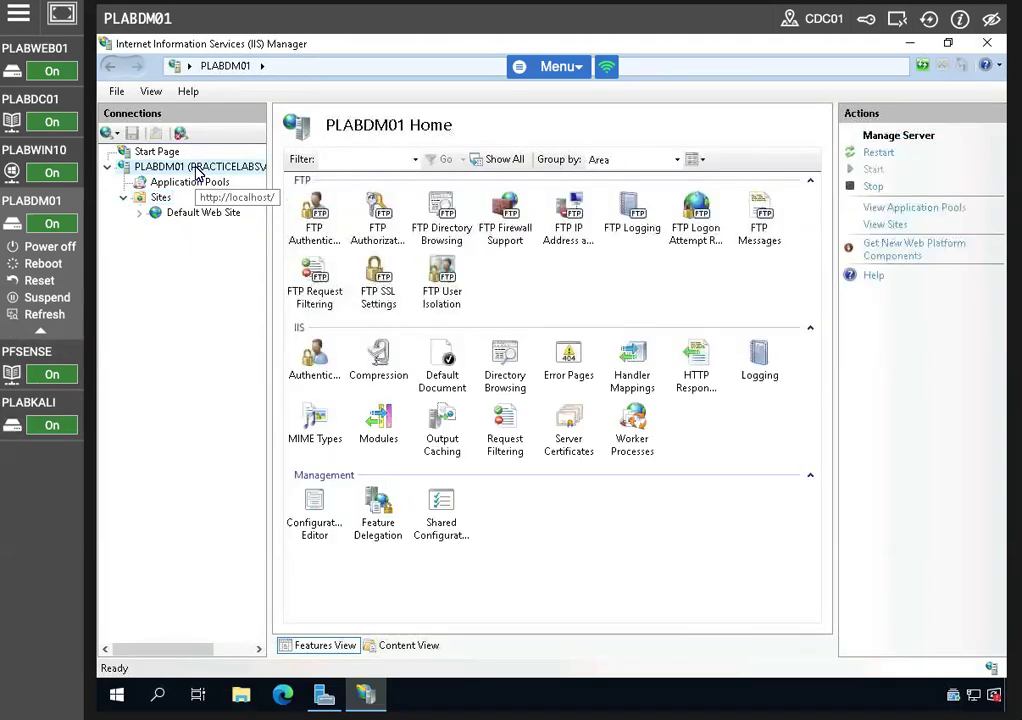
double_click(197, 170)
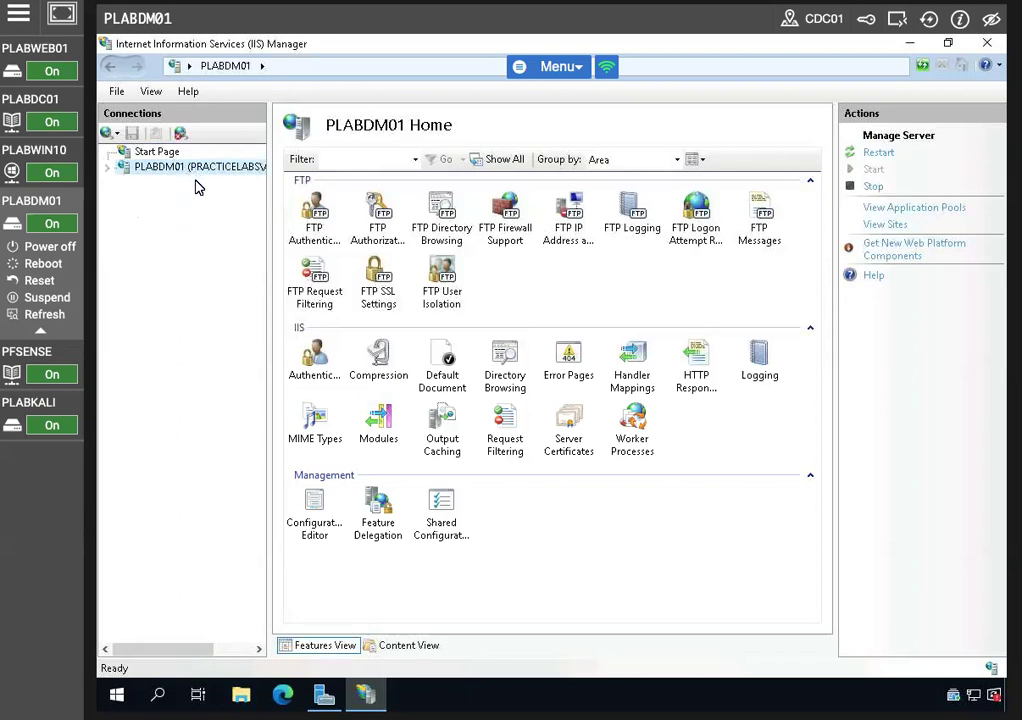
click(108, 168)
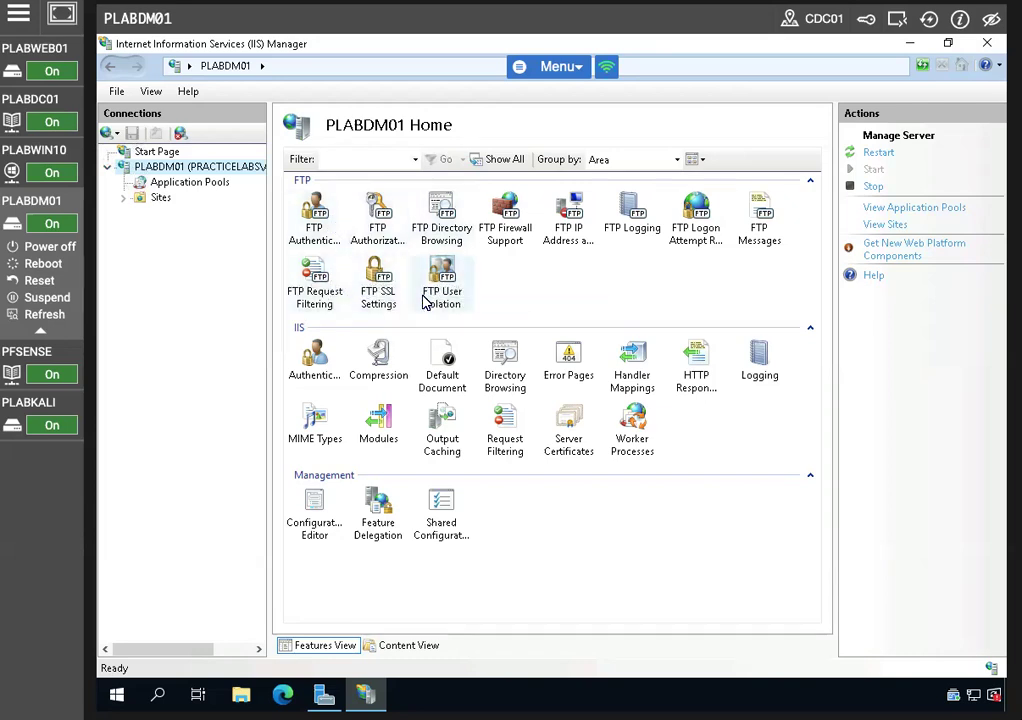
click(507, 213)
double_click(507, 213)
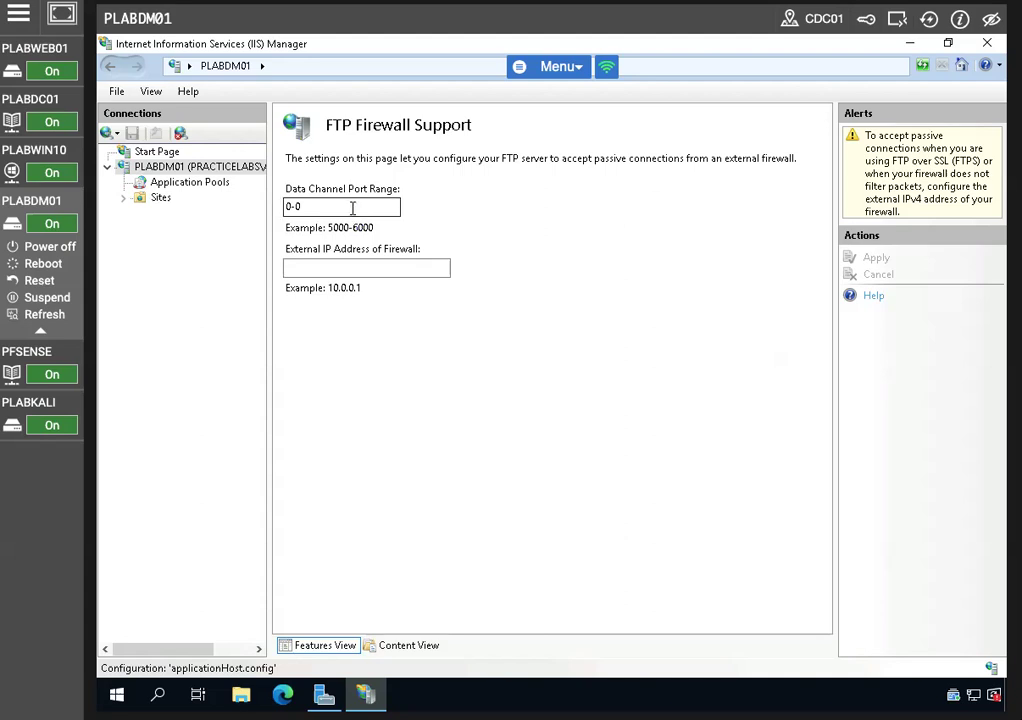
double_click(352, 208)
drag(352, 208, 251, 201)
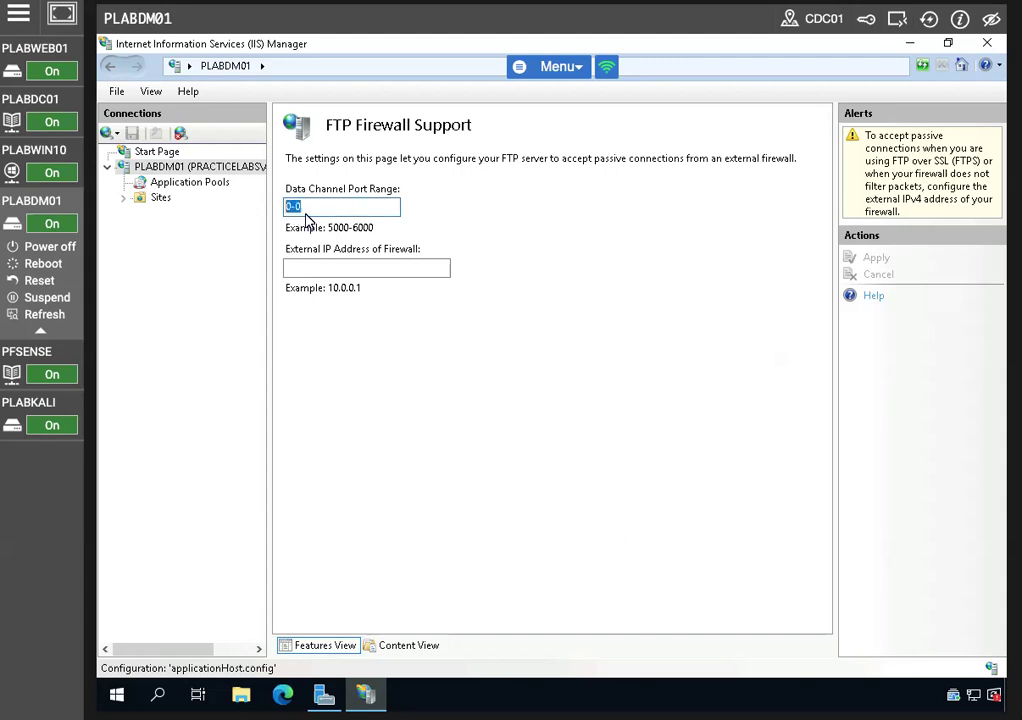
text(4010)
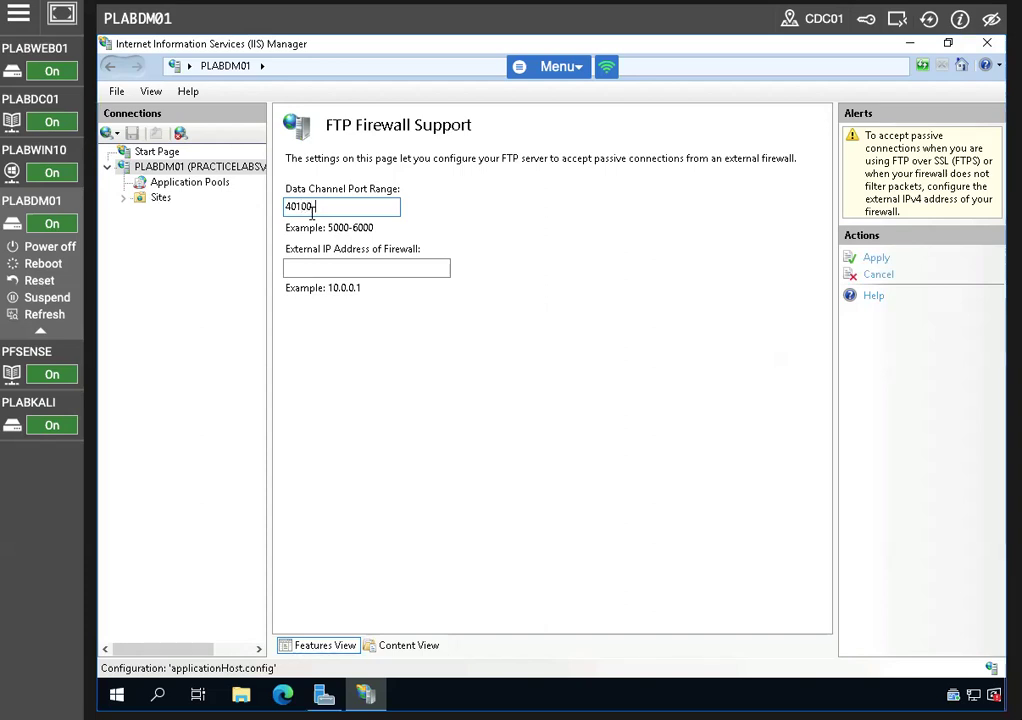
text(0-40999)
click(878, 260)
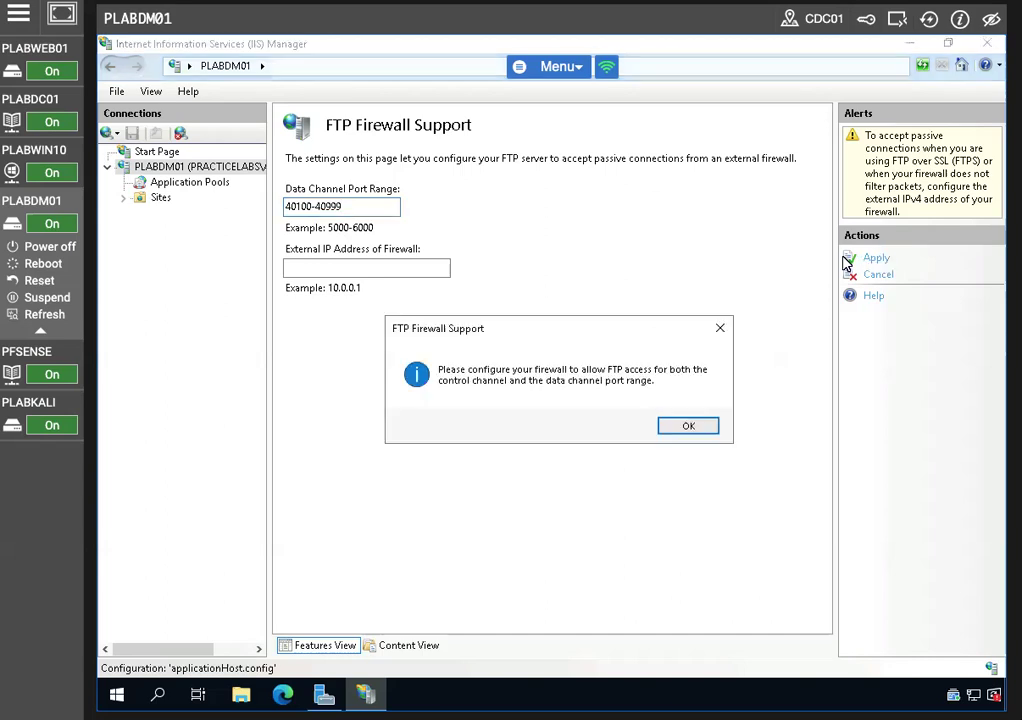
click(684, 428)
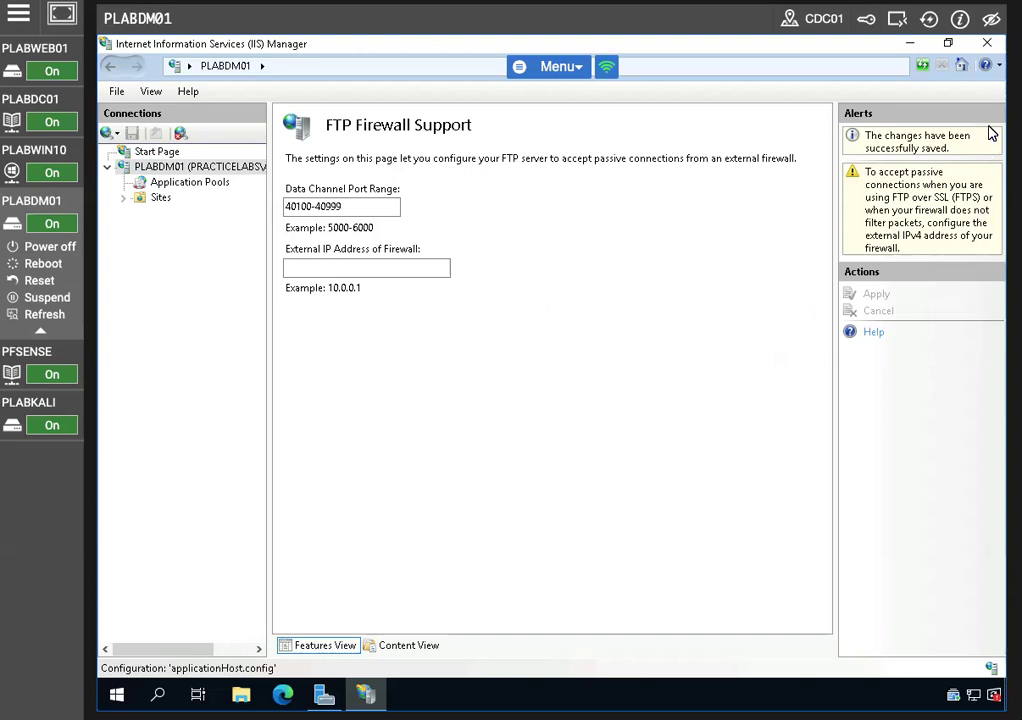
Close IIS Manager and open the Services console through Windows search
key(alt+F4)
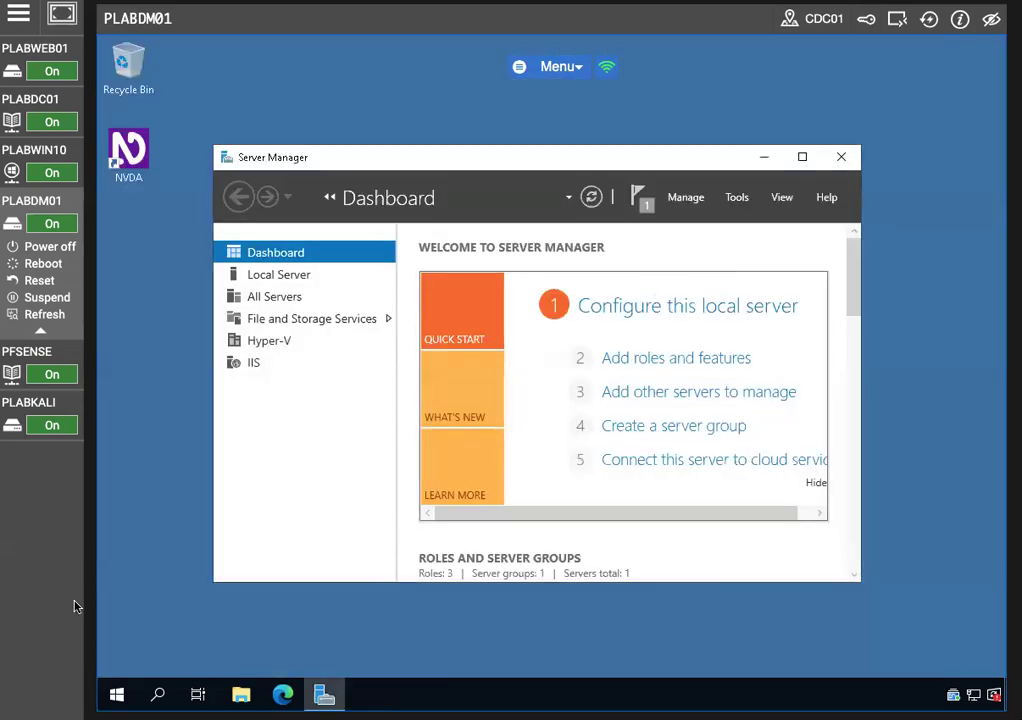
click(157, 695)
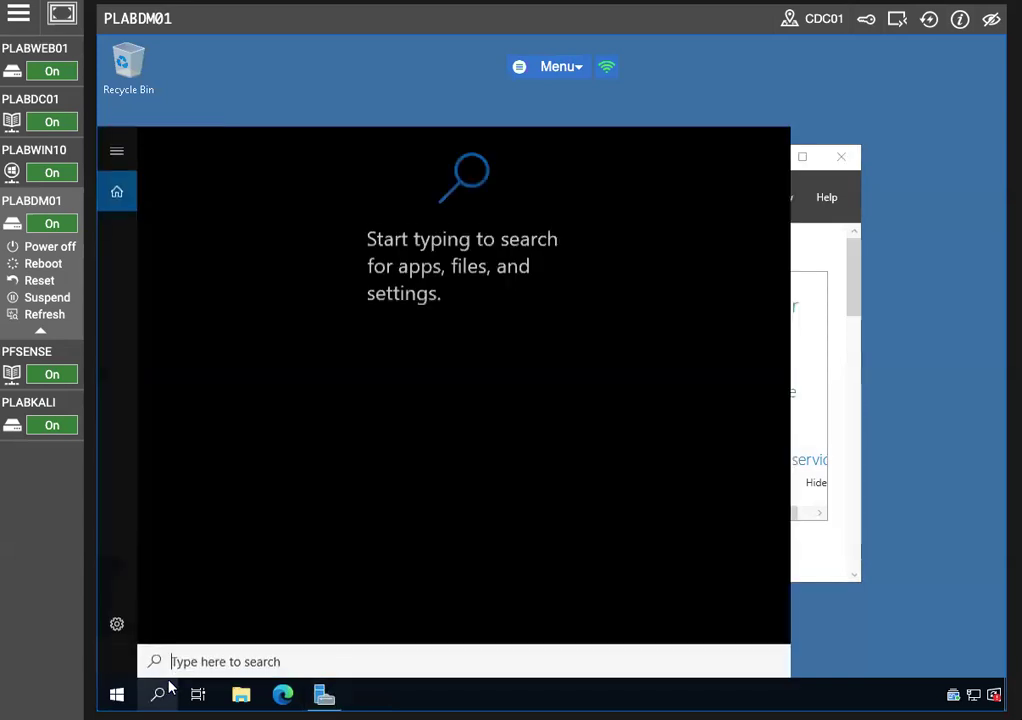
text(servi)
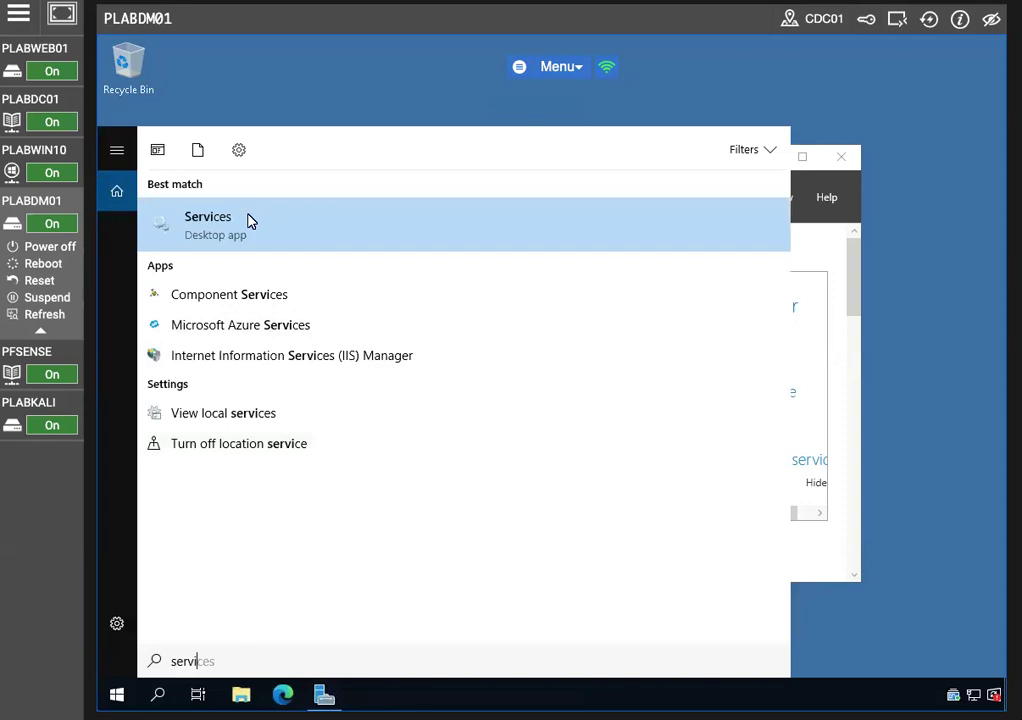
click(248, 220)
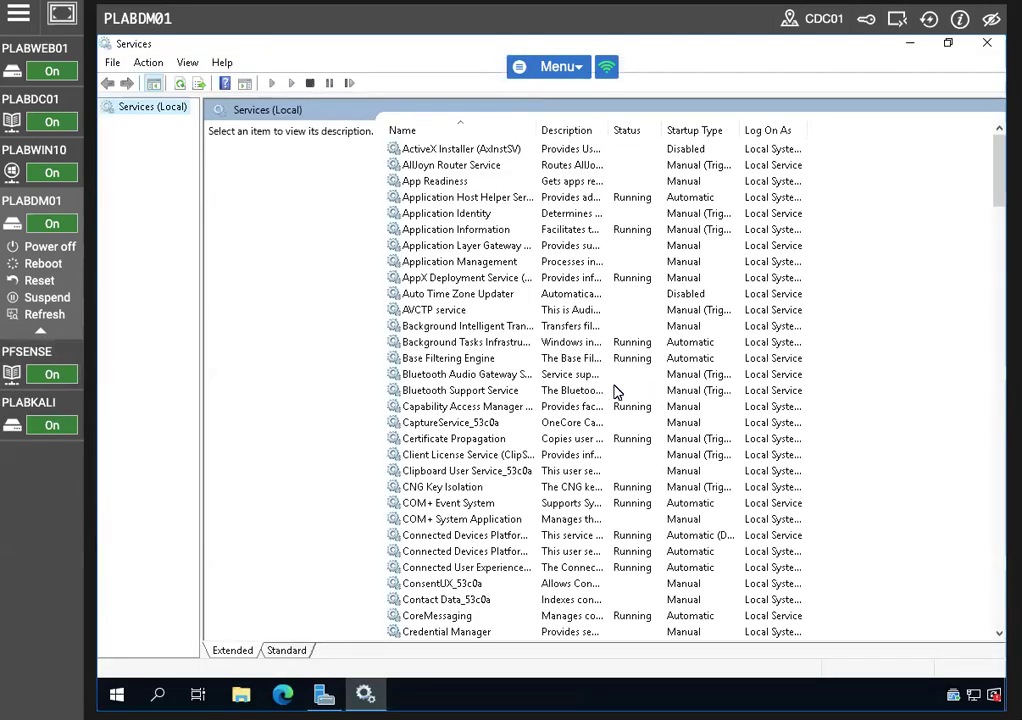
Restart the Microsoft FTP Service
click(605, 375)
scroll(496, 440, down, 5)
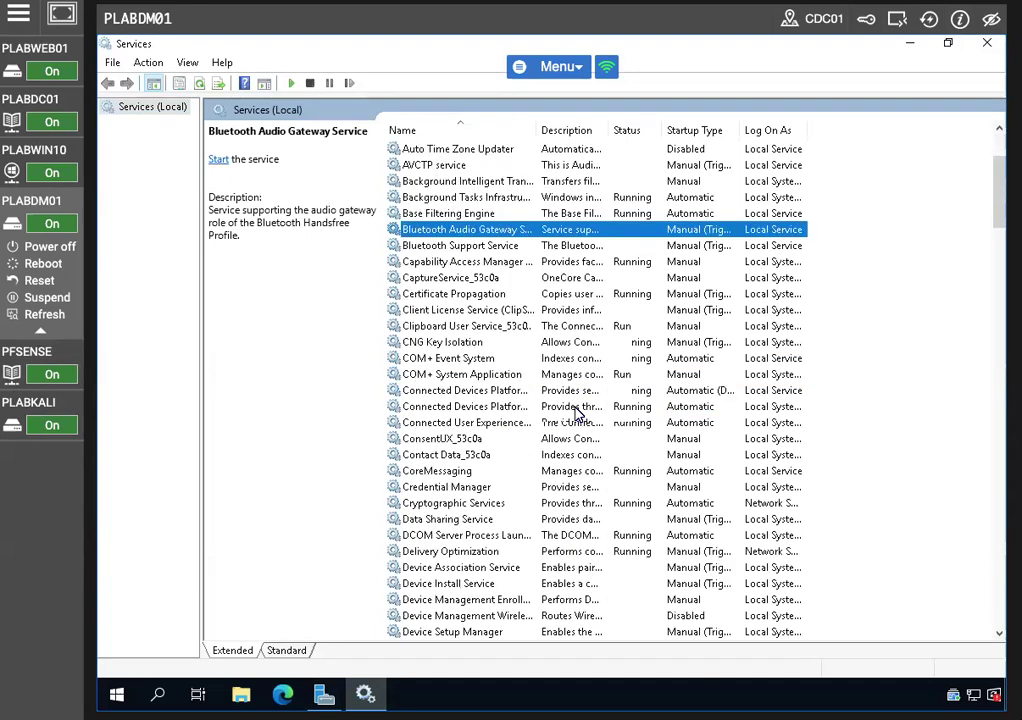
scroll(496, 440, down, 15)
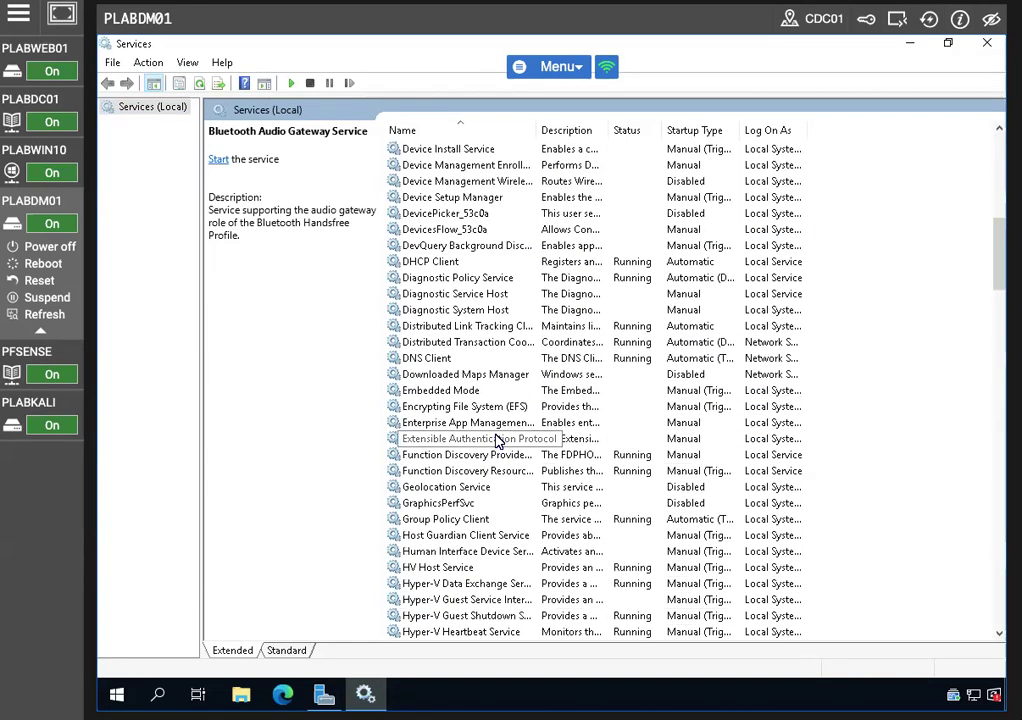
scroll(500, 440, down, 3)
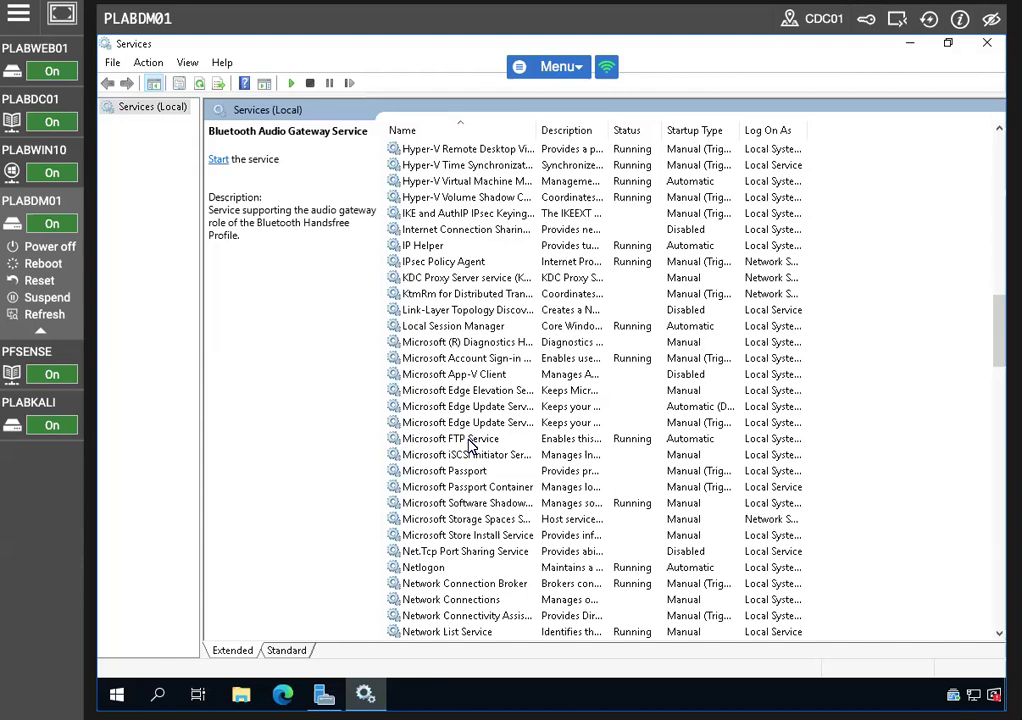
click(473, 444)
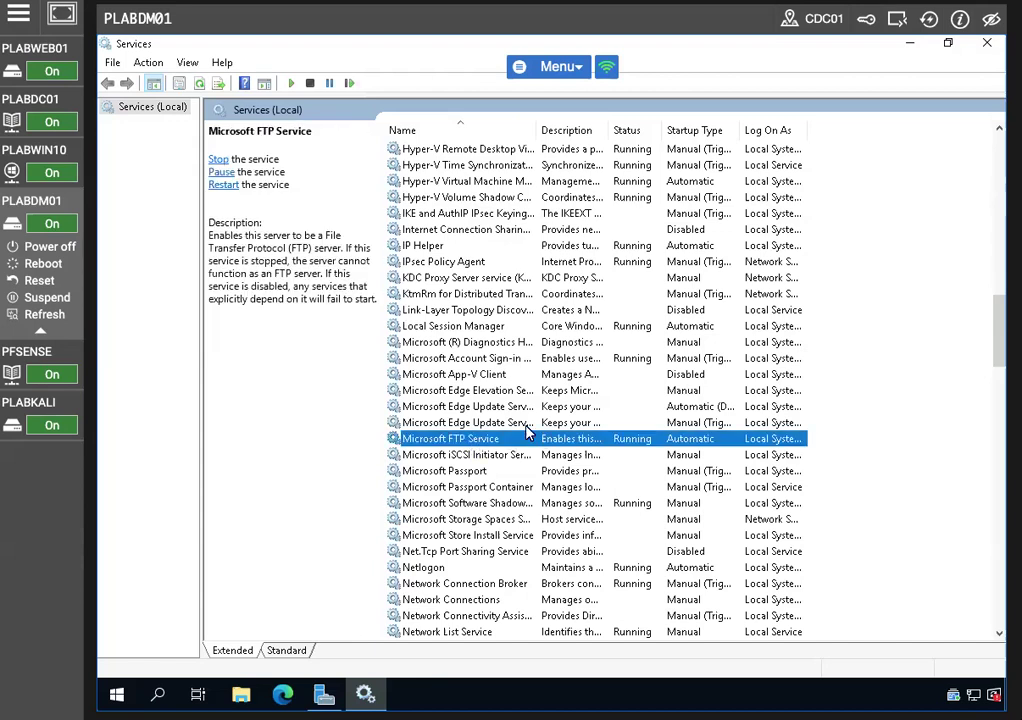
click(216, 159)
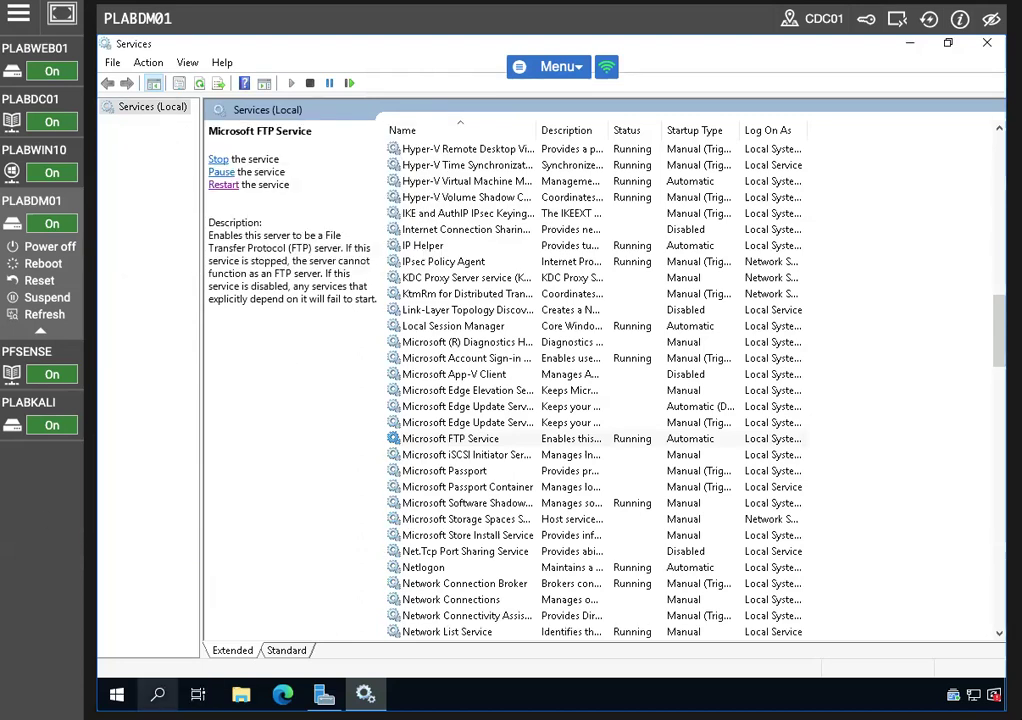
Close Services, open Windows Defender Firewall with Advanced Security, and begin a new inbound rule
click(985, 47)
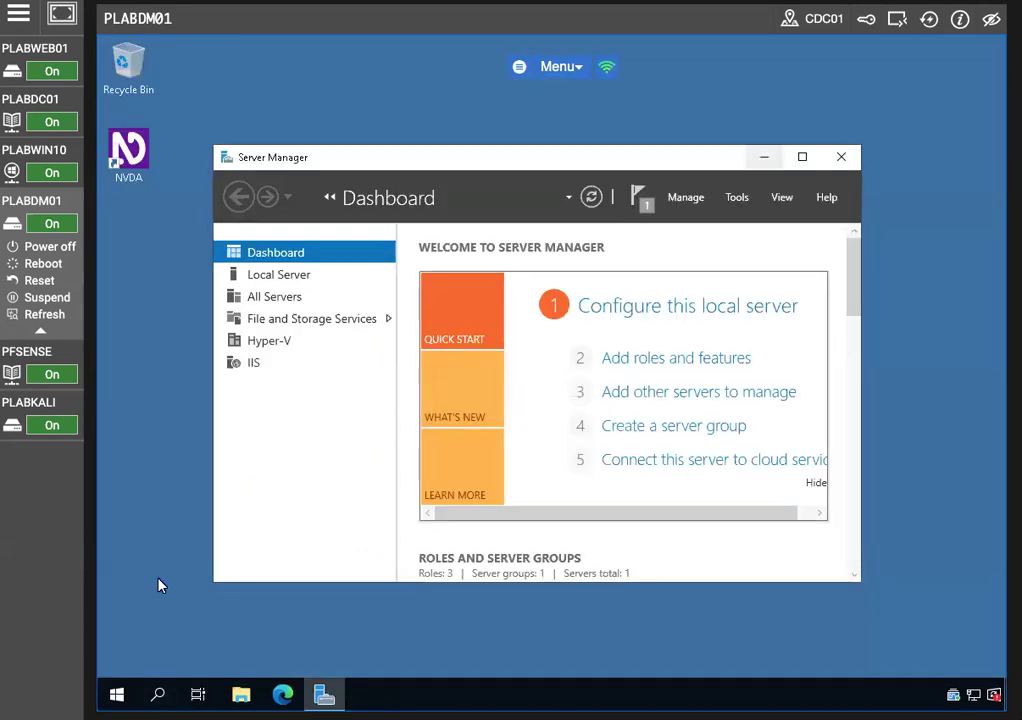
click(162, 693)
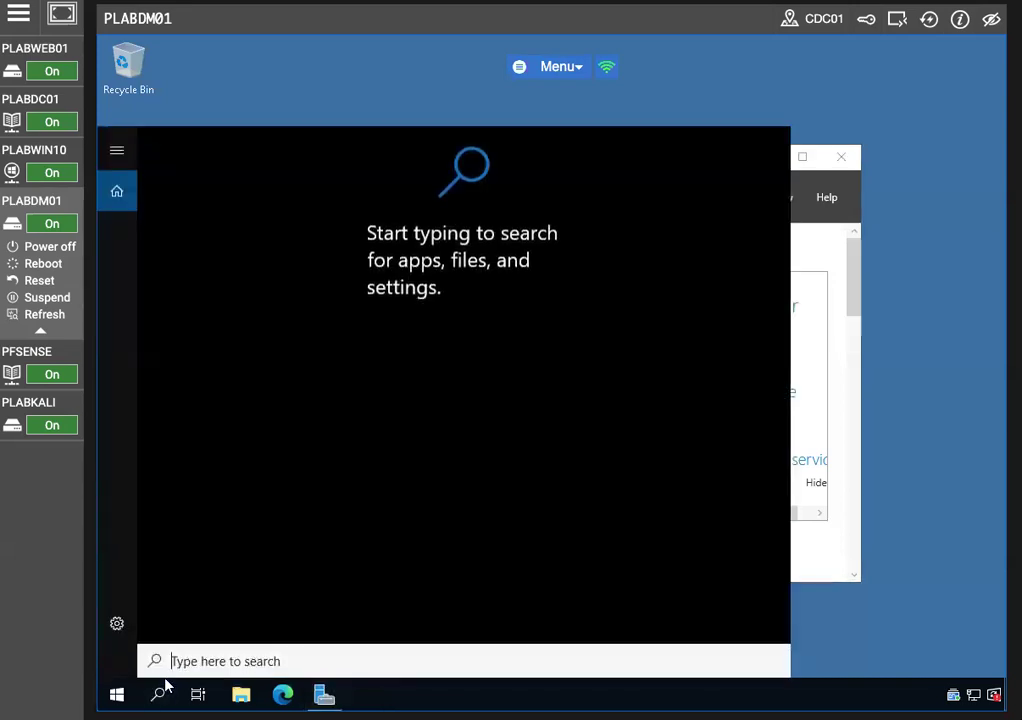
text(fire)
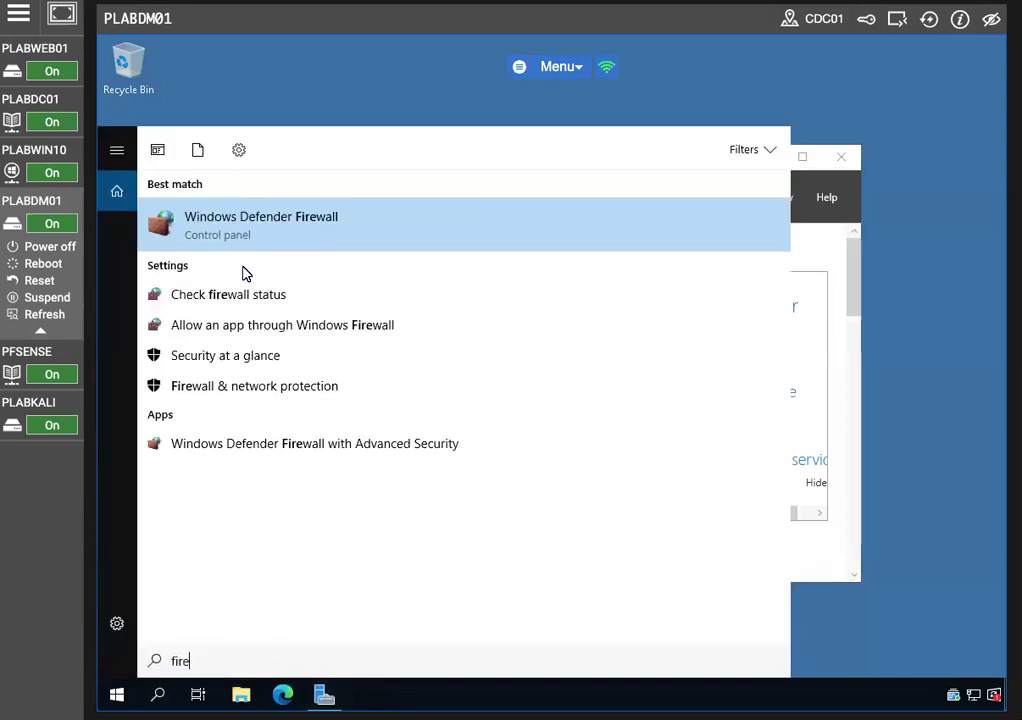
click(258, 230)
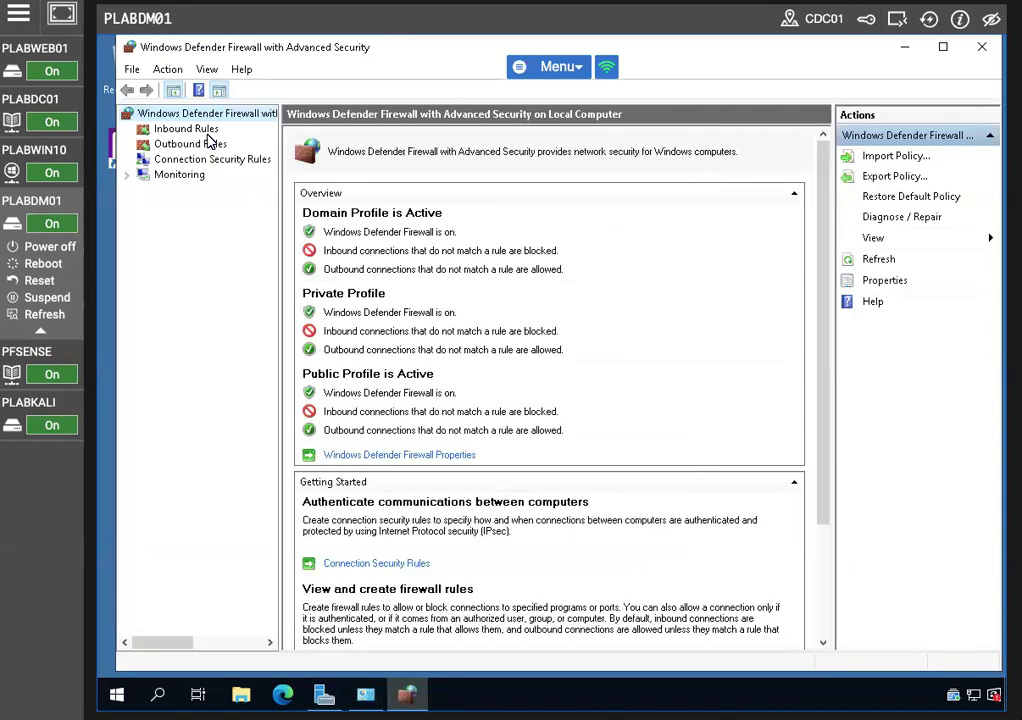
click(190, 129)
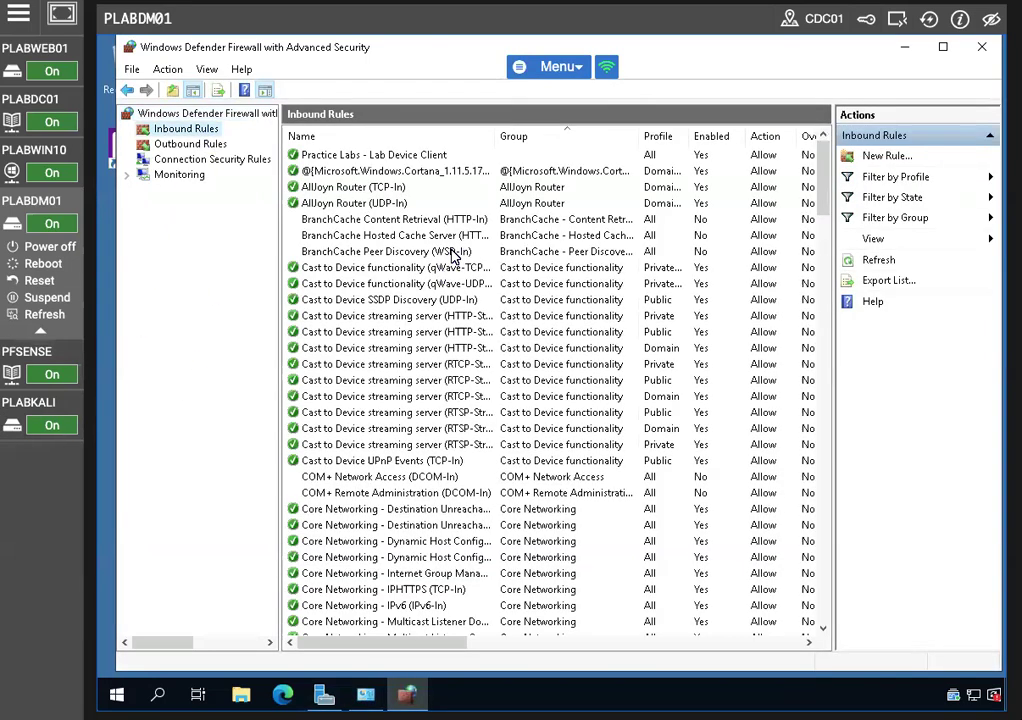
click(869, 157)
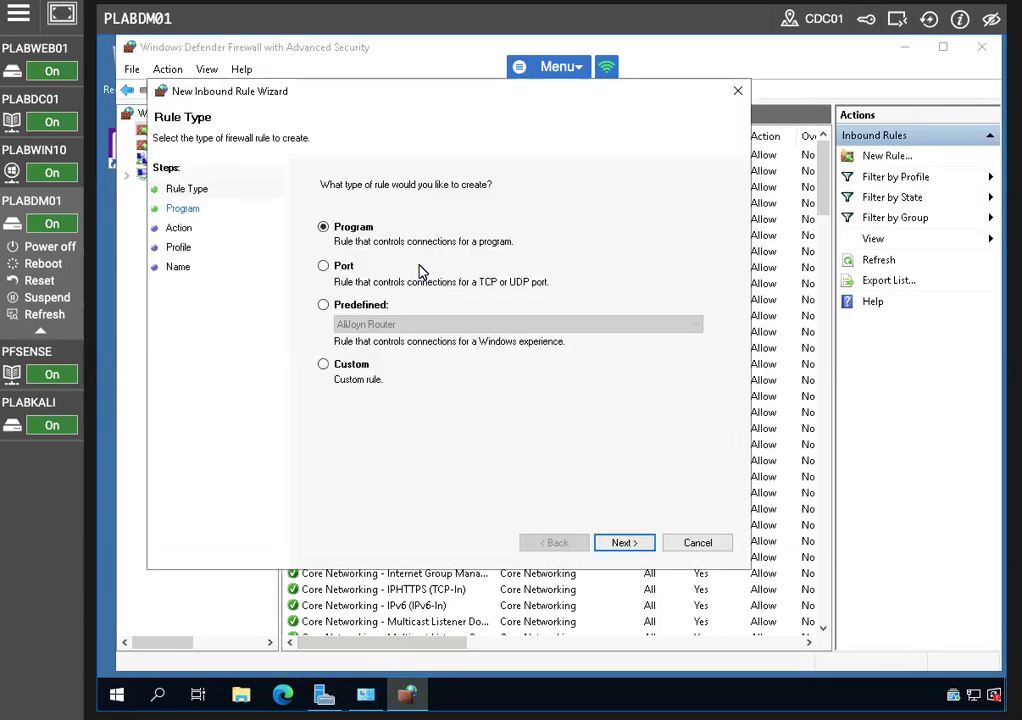
click(323, 266)
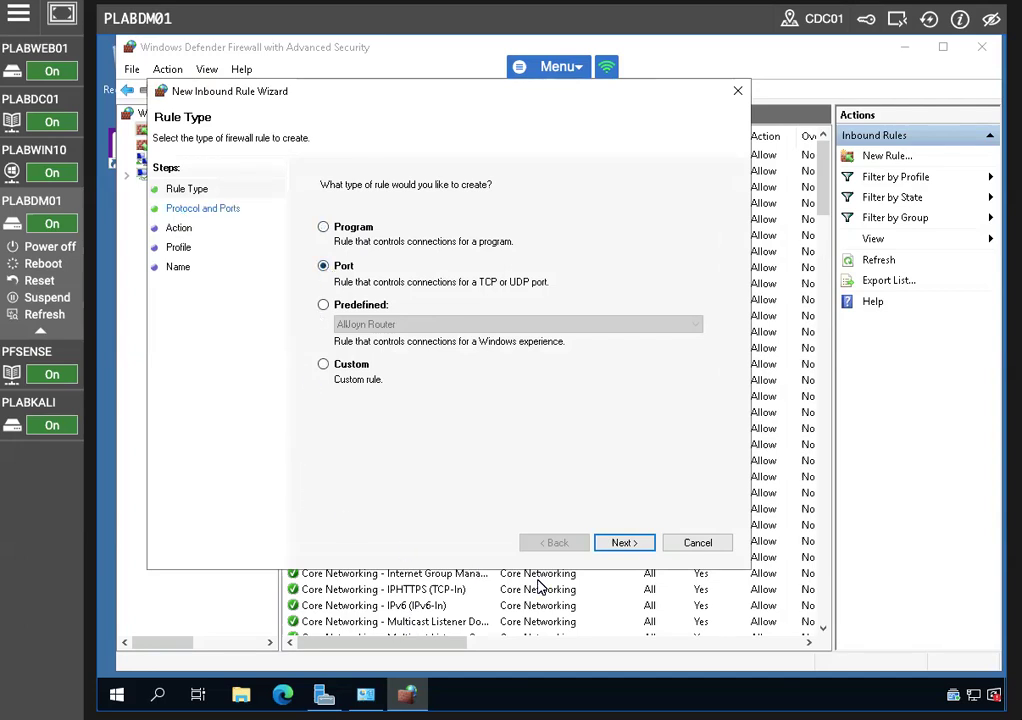
click(624, 542)
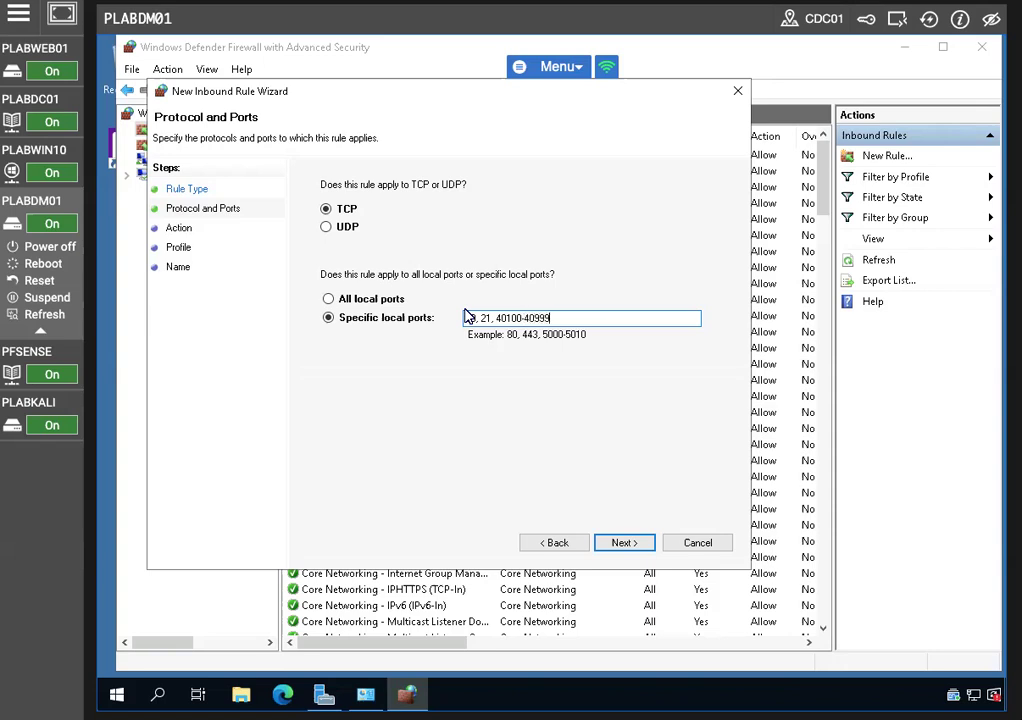
click(627, 543)
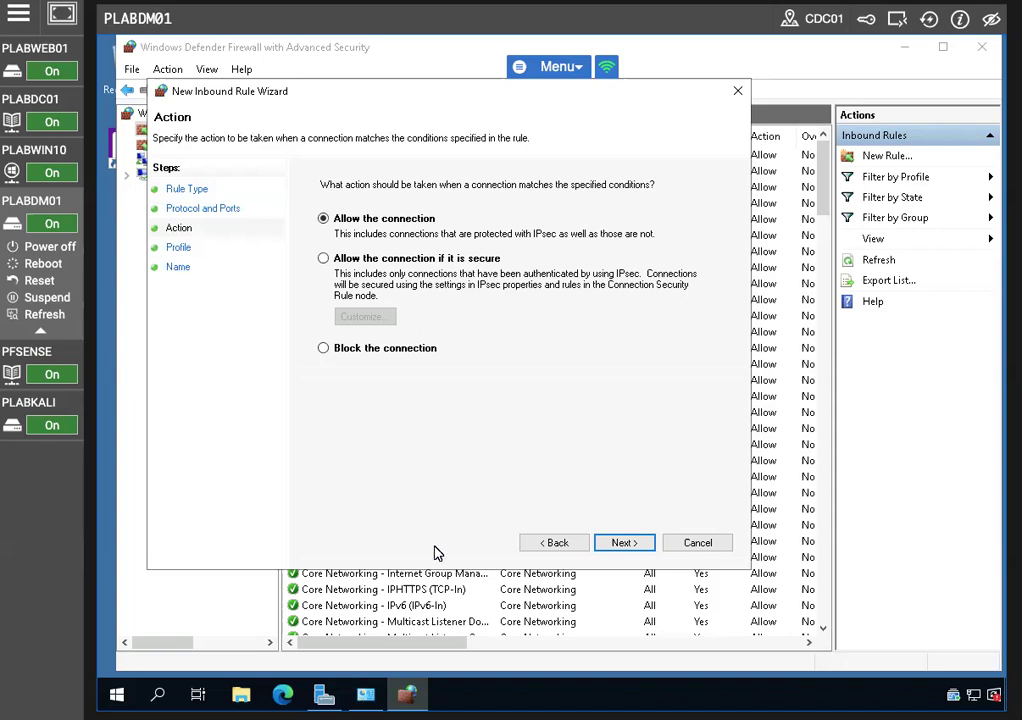
click(543, 543)
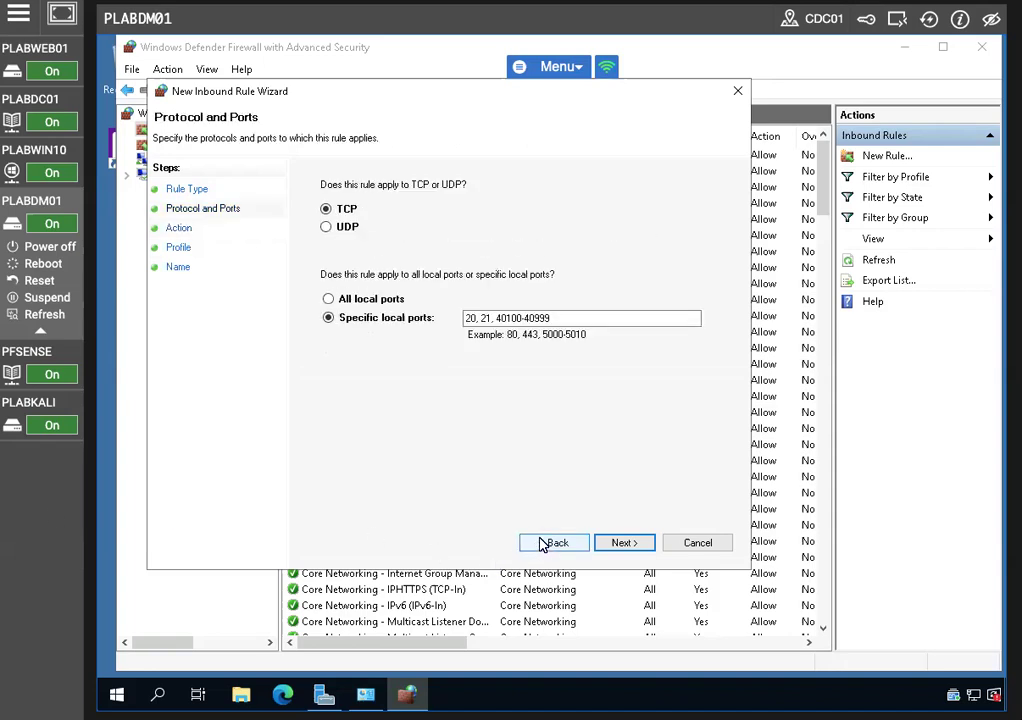
click(620, 543)
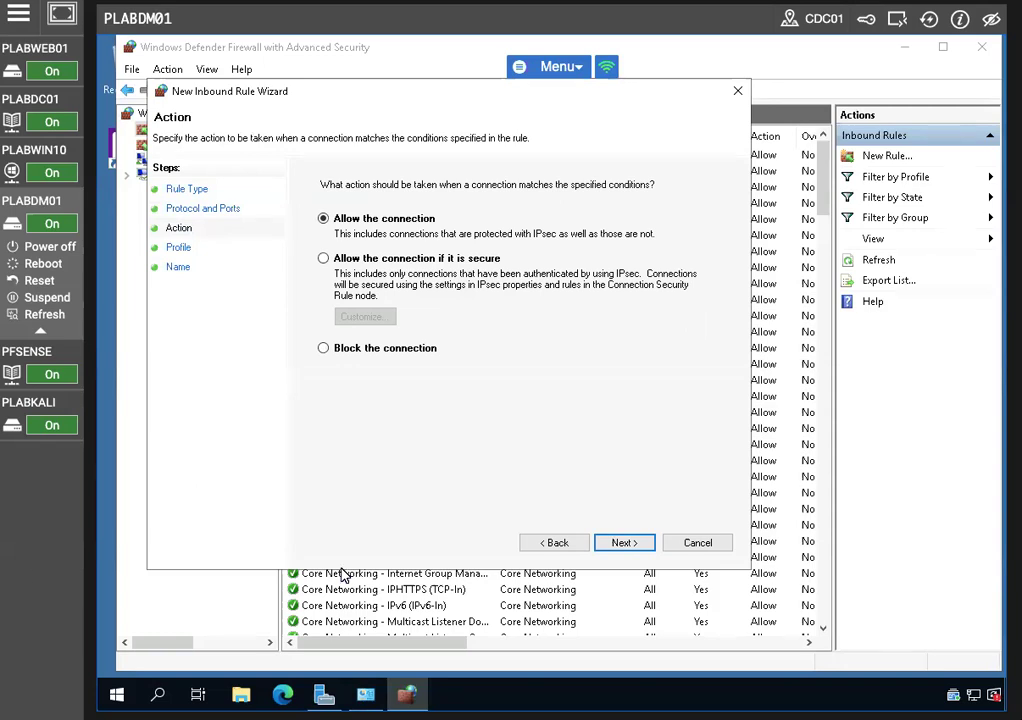
click(621, 542)
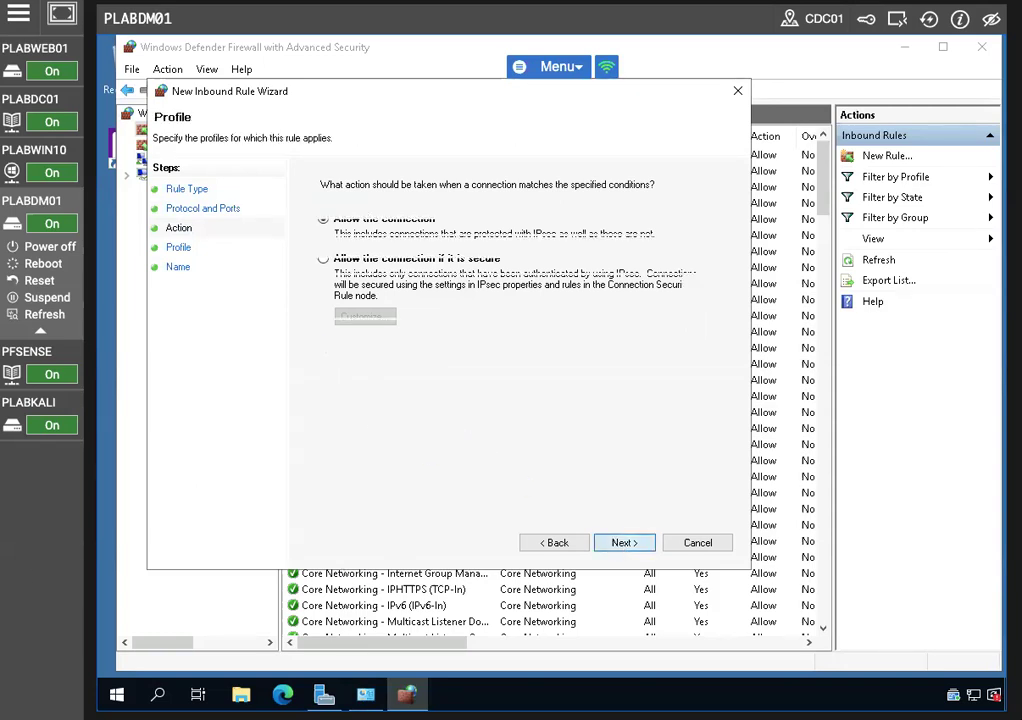
click(619, 543)
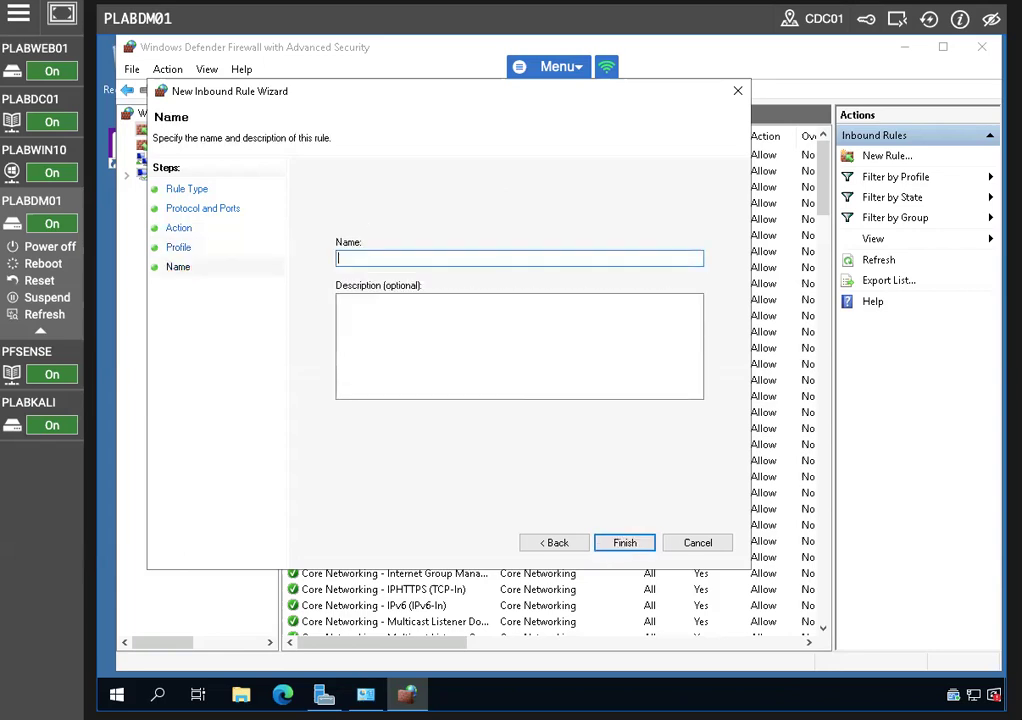
text(FTP passive)
click(614, 545)
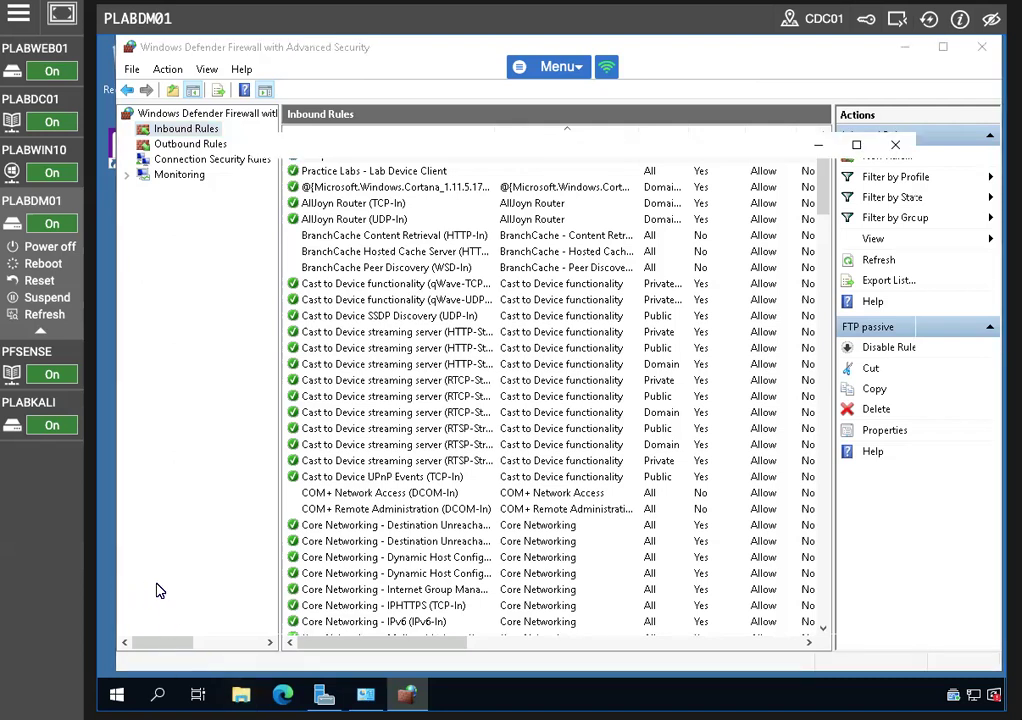
Create a new folder named FTP on Local Disk (C:)
click(313, 338)
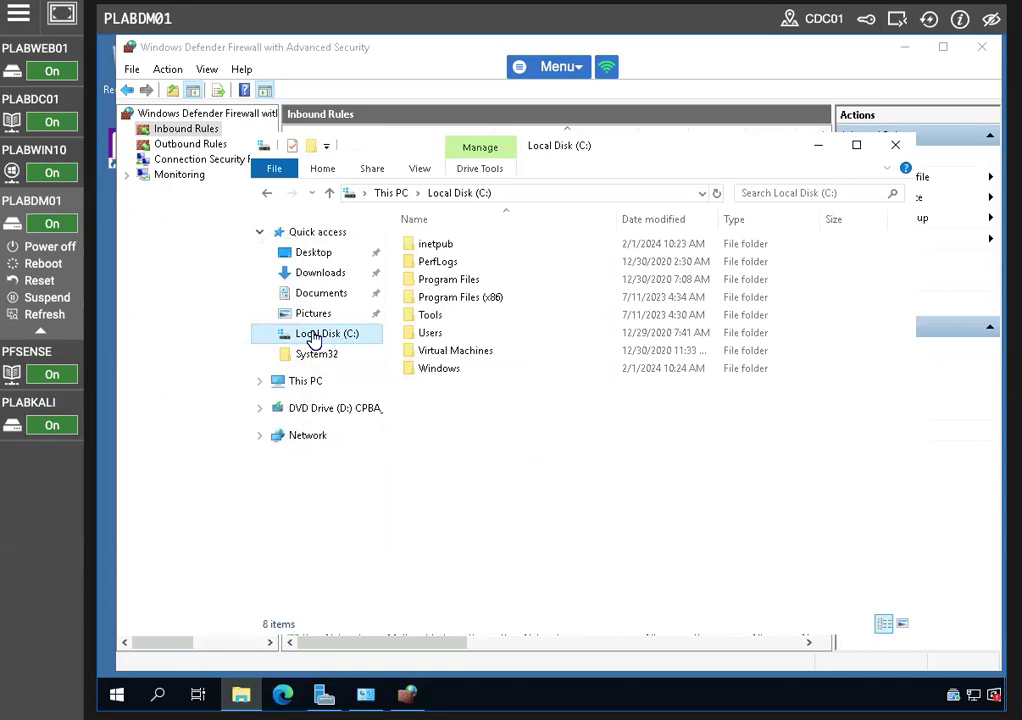
right_click(456, 492)
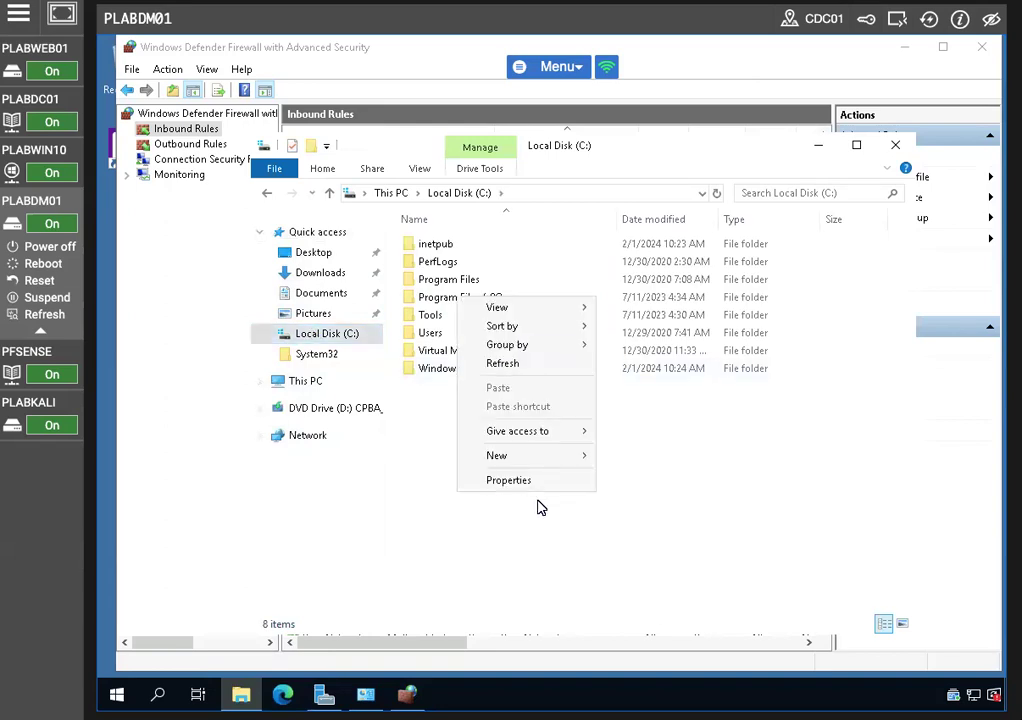
mouse_move(522, 456)
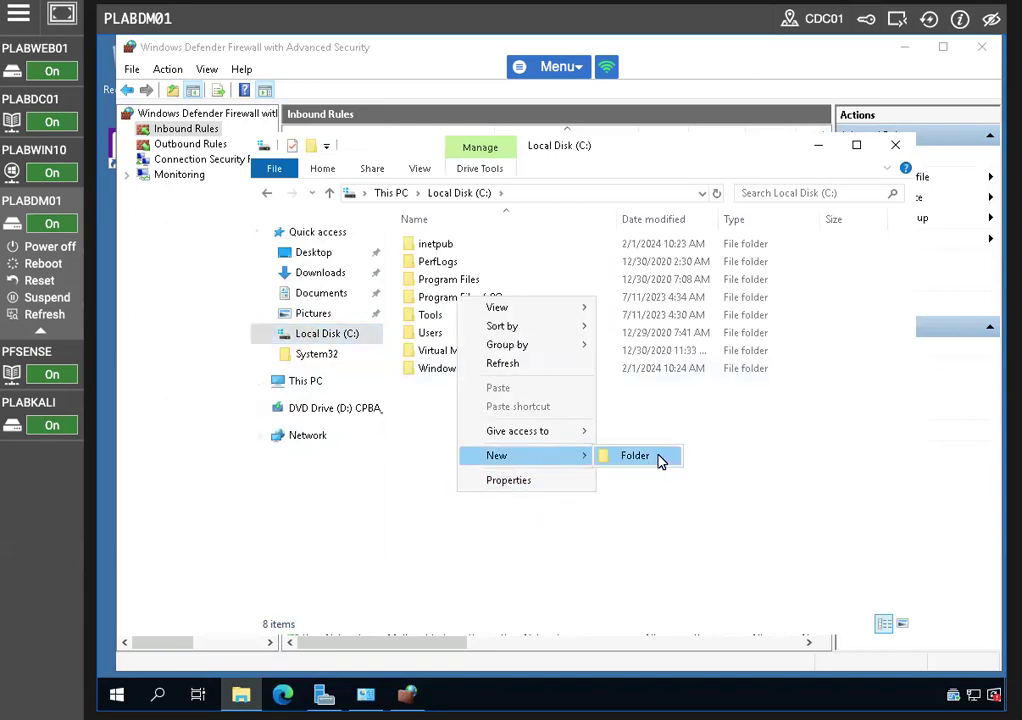
click(655, 459)
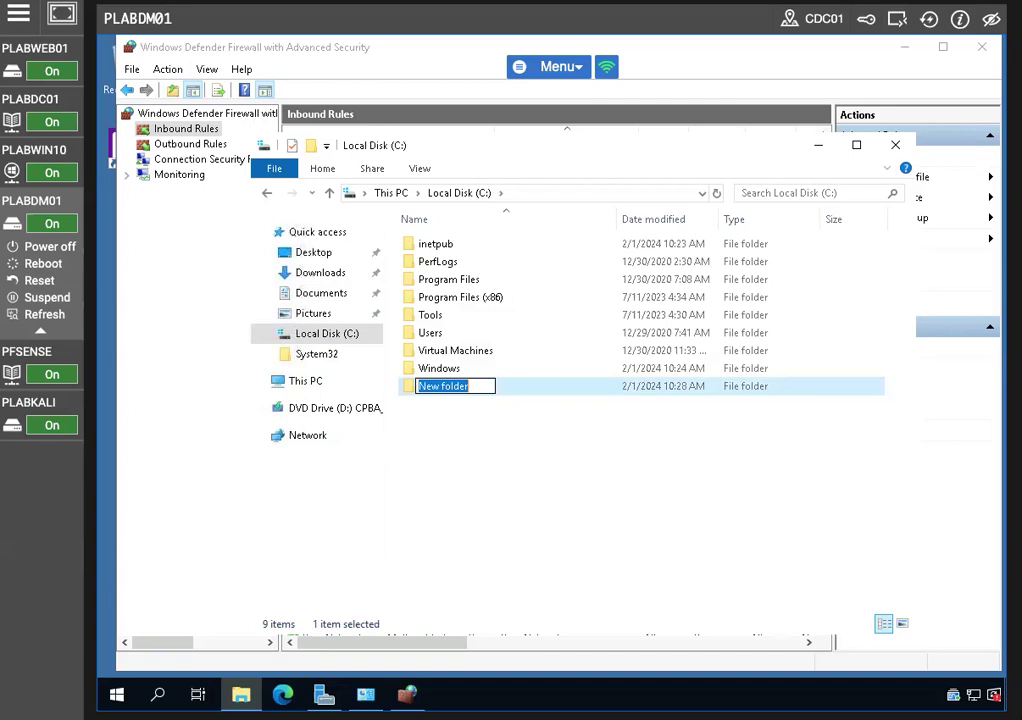
text(FTP)
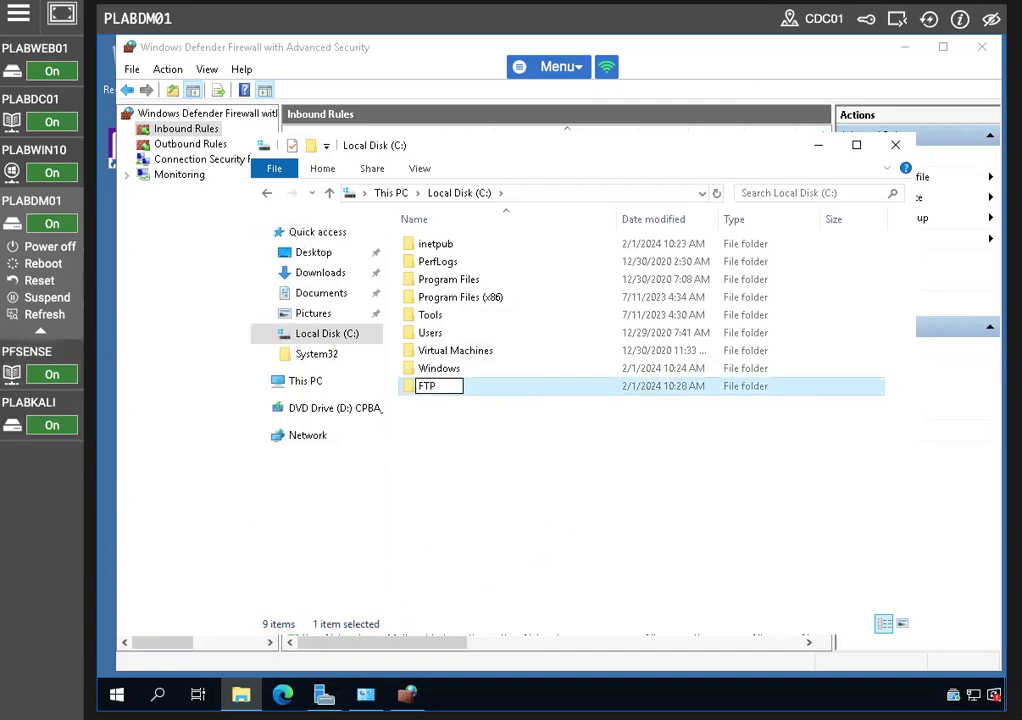
click(538, 550)
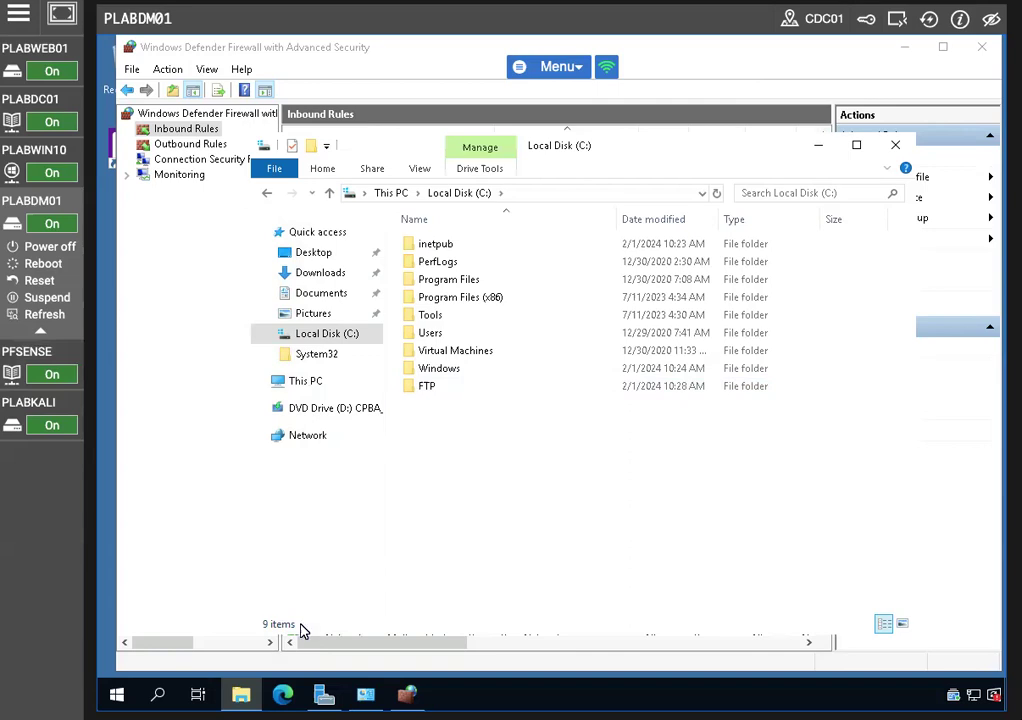
Inside C:\FTP, create a text document named test and open it in Notepad
double_click(426, 386)
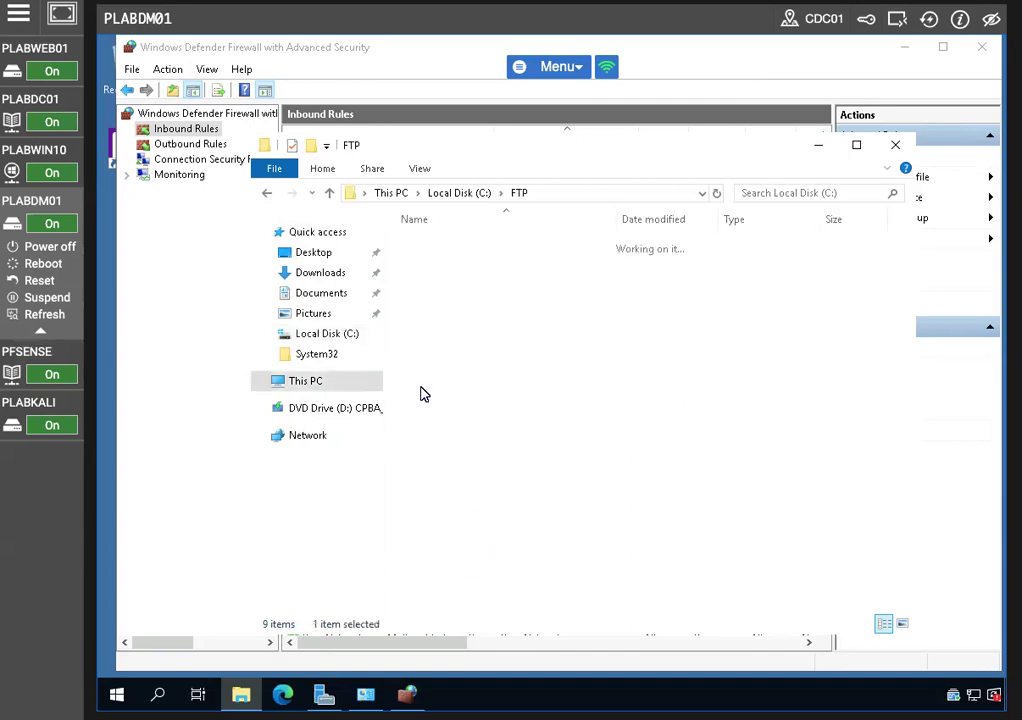
right_click(577, 386)
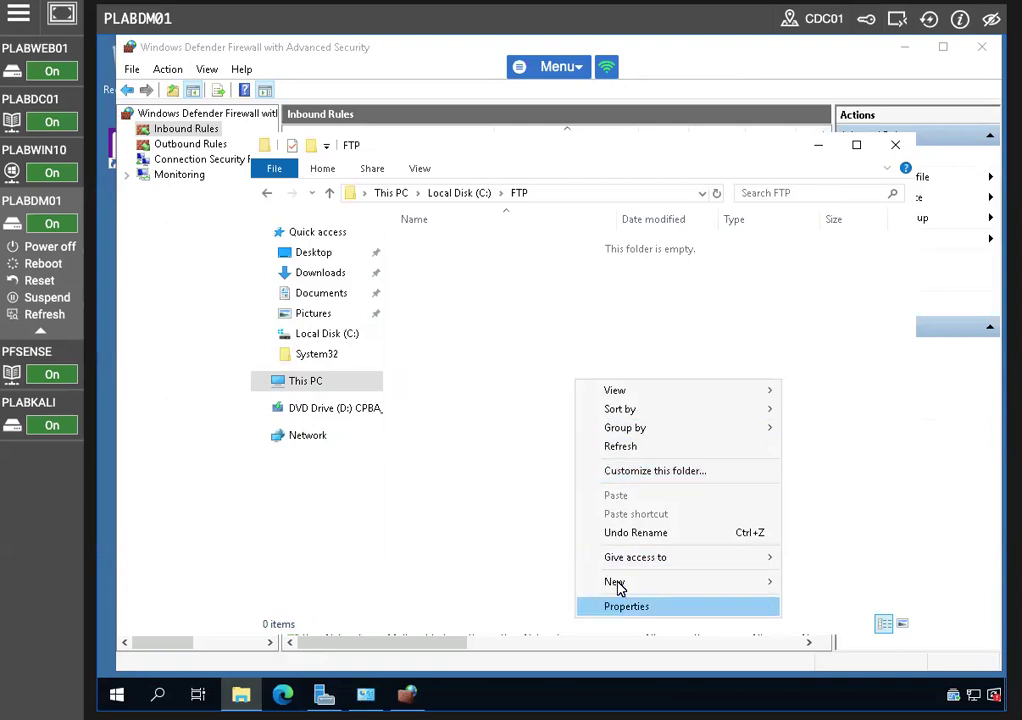
mouse_move(668, 590)
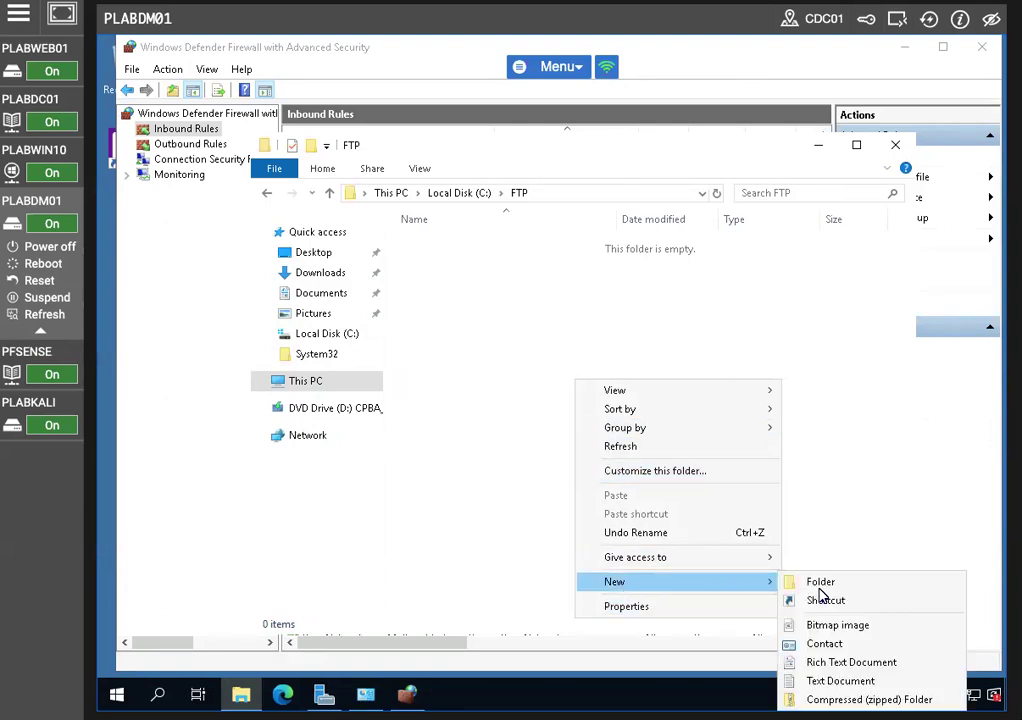
click(814, 684)
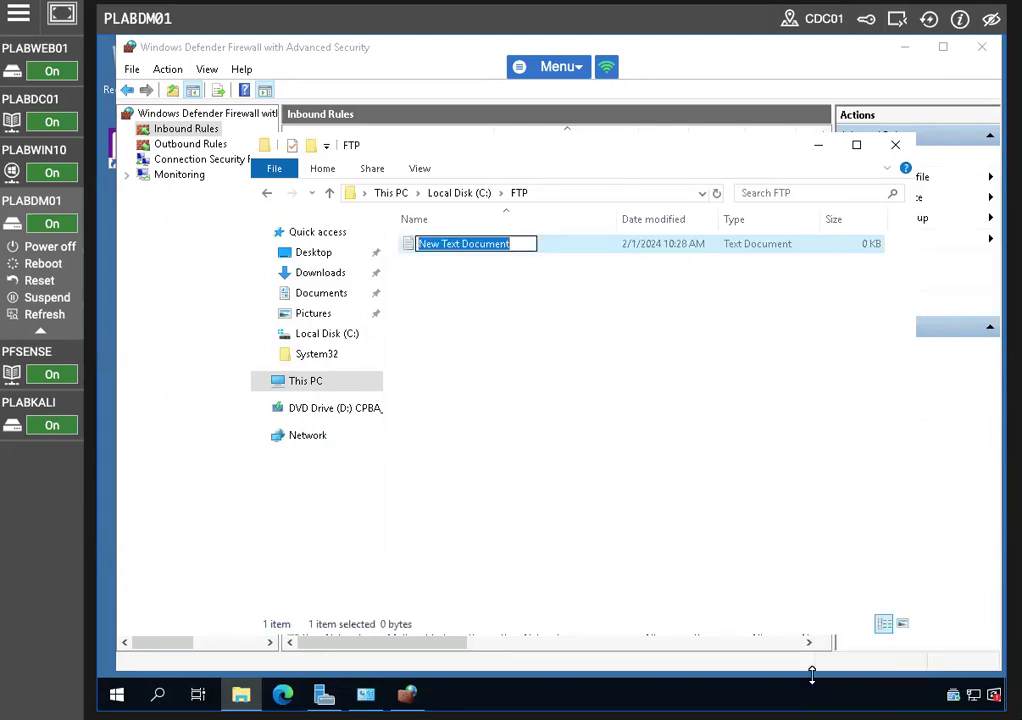
text(test)
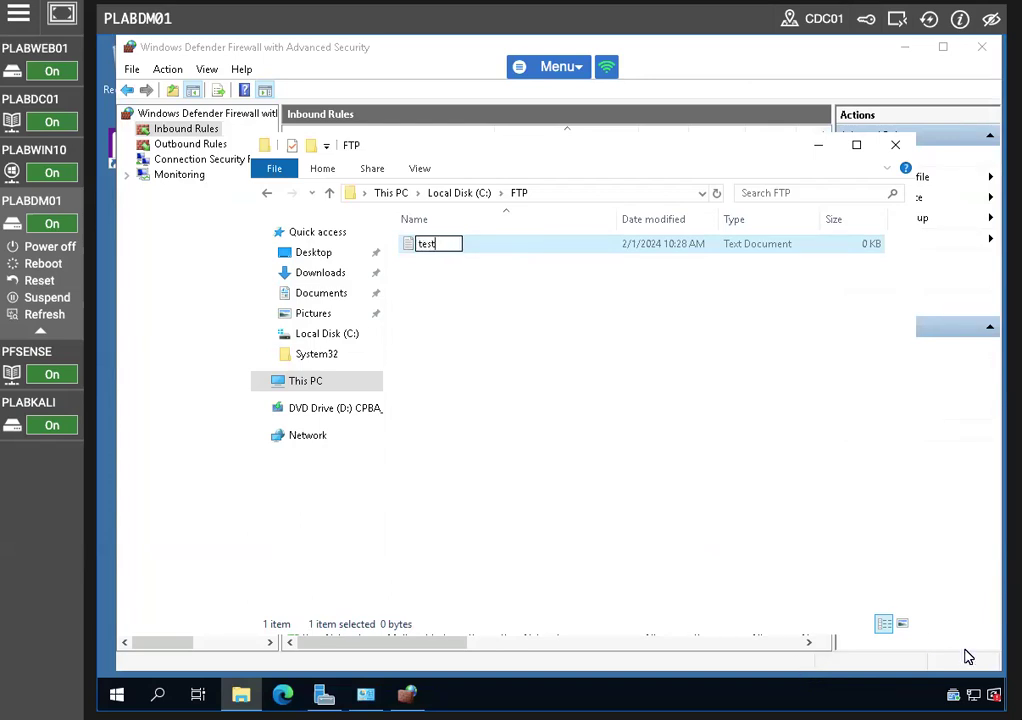
click(715, 487)
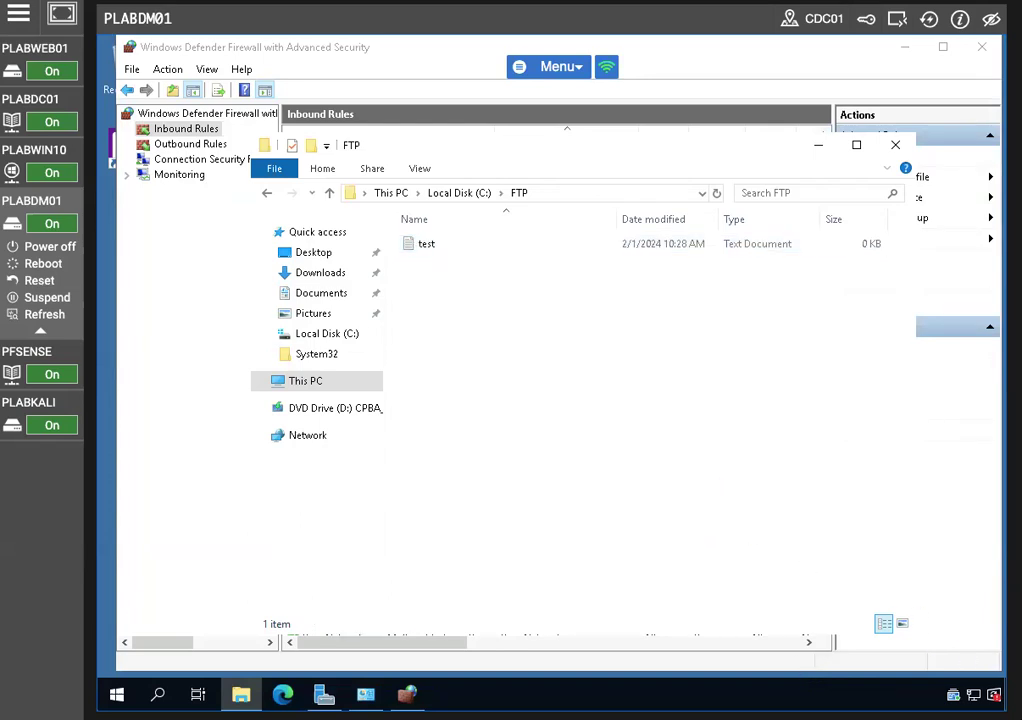
double_click(455, 247)
Enter 'This is a test document.' in Notepad, save the test file, and close Notepad
text(This is a )
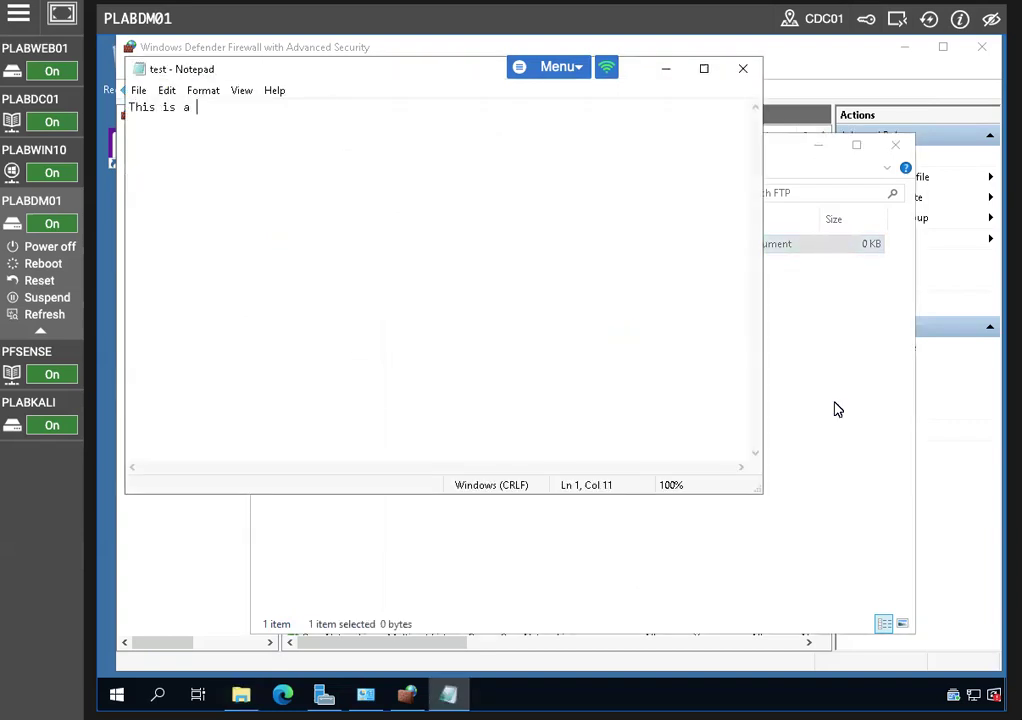
text(test document.)
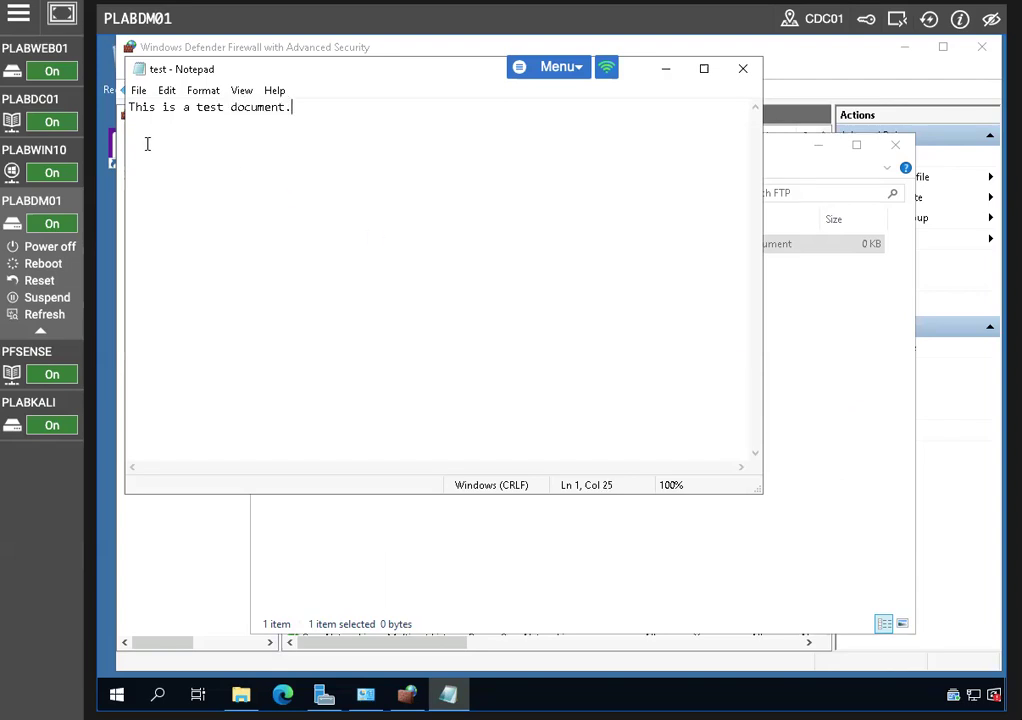
click(139, 91)
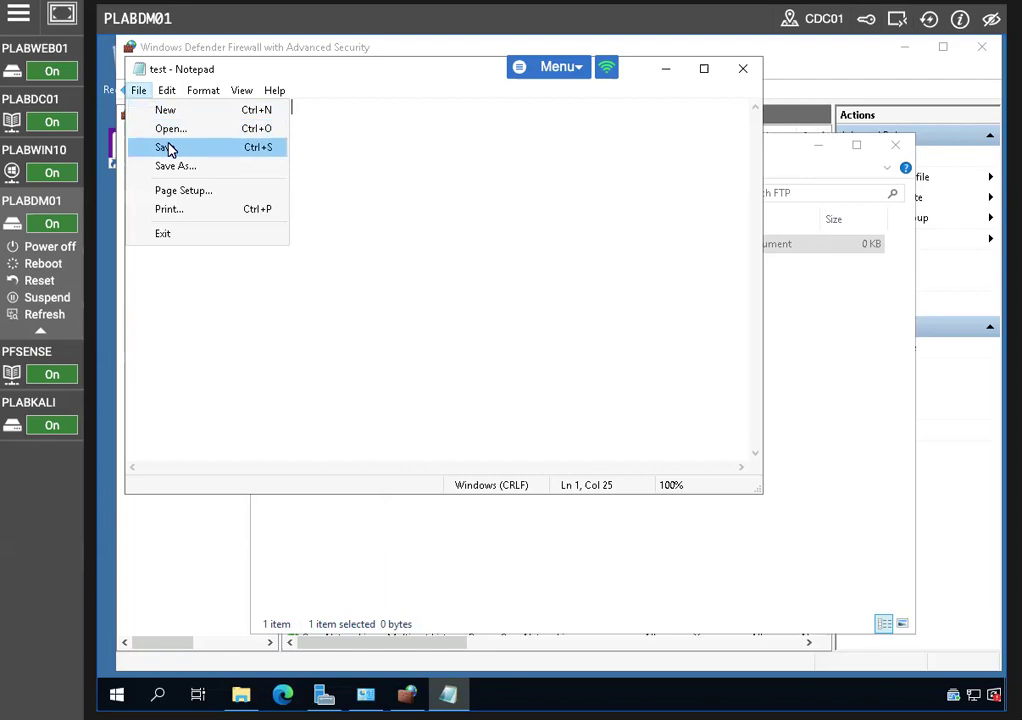
click(166, 149)
click(745, 70)
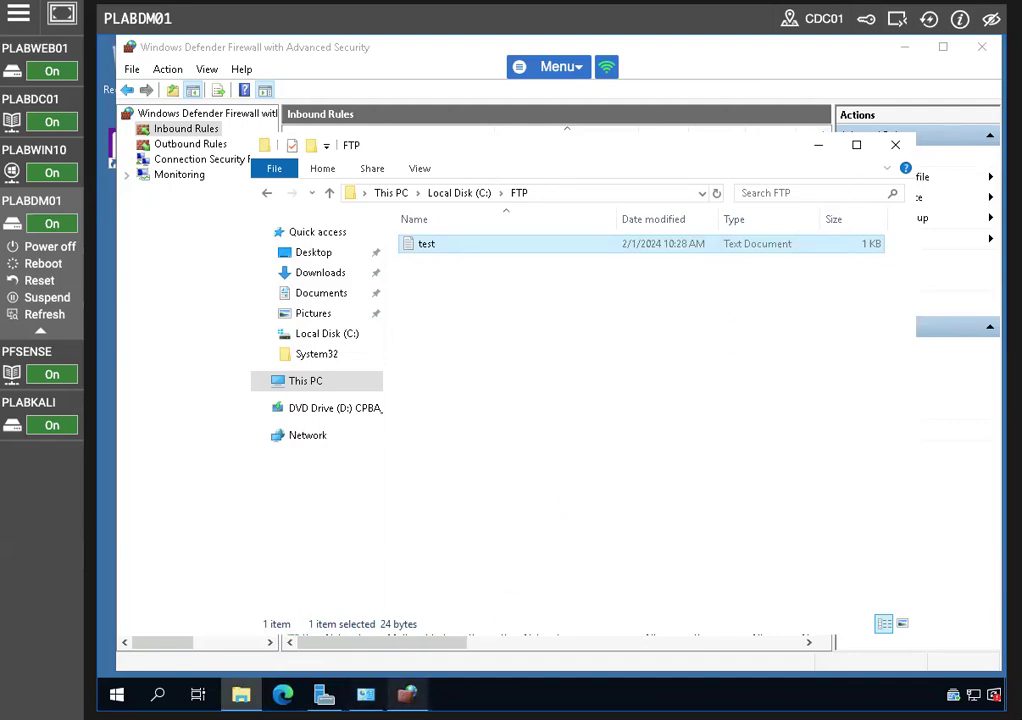
Maximize Server Manager and launch Internet Information Services (IIS) Manager from Tools
mouse_move(407, 693)
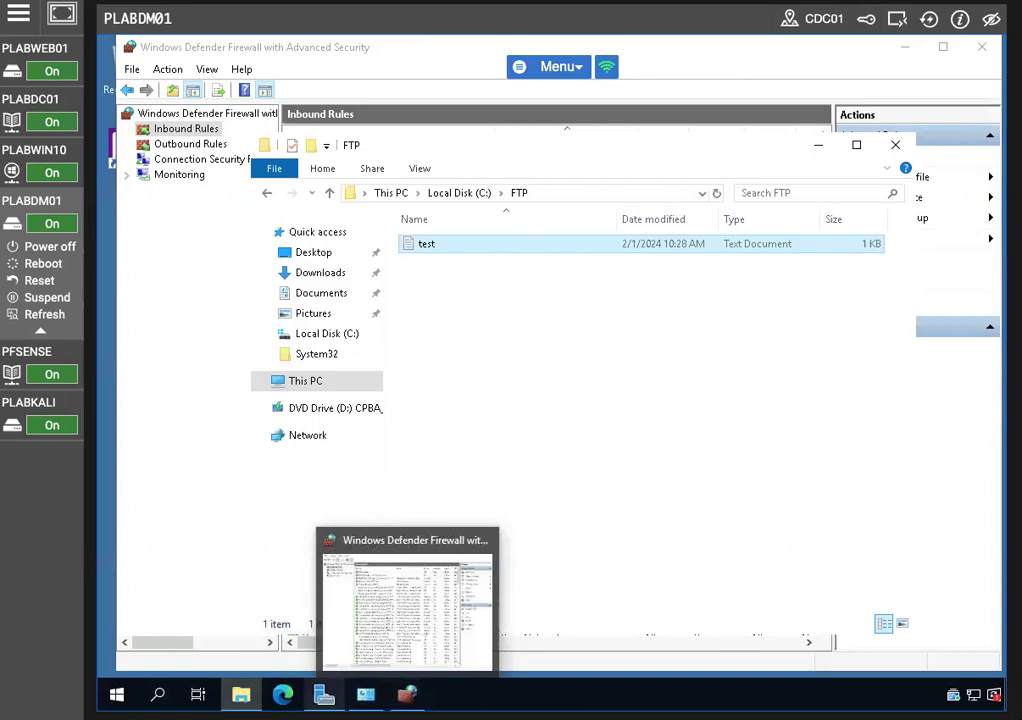
mouse_move(323, 693)
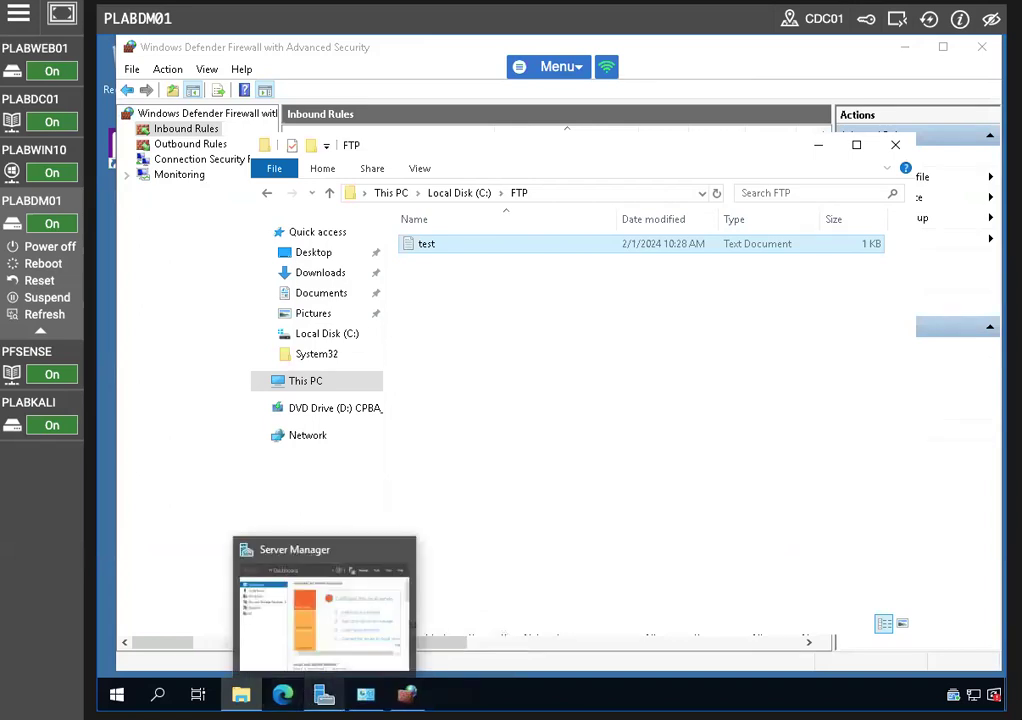
mouse_move(365, 693)
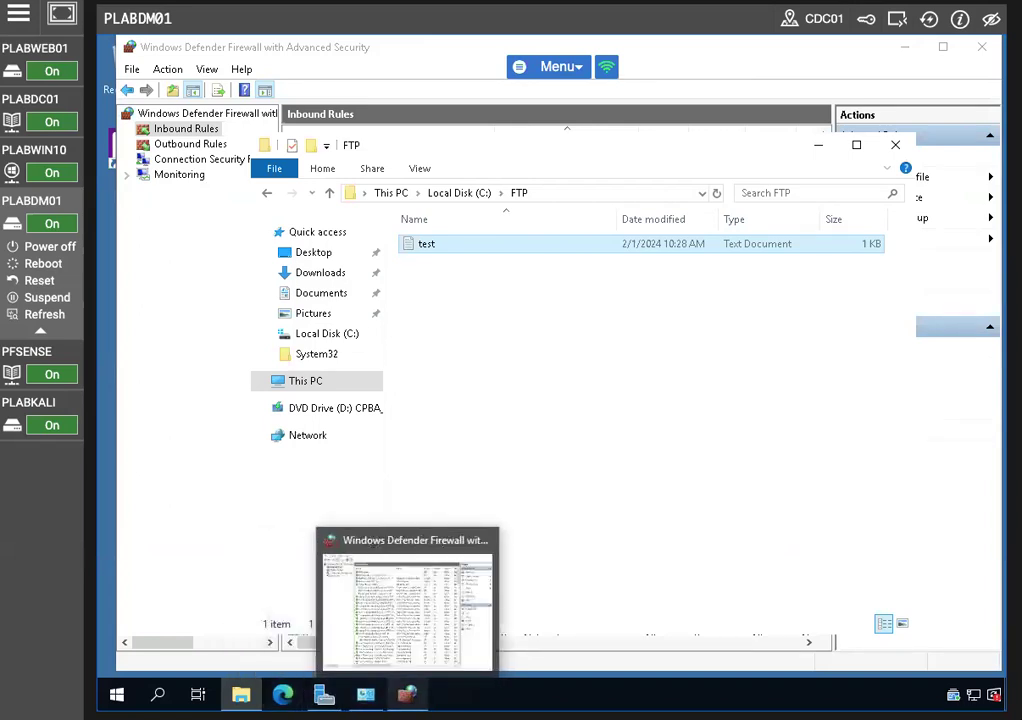
click(323, 693)
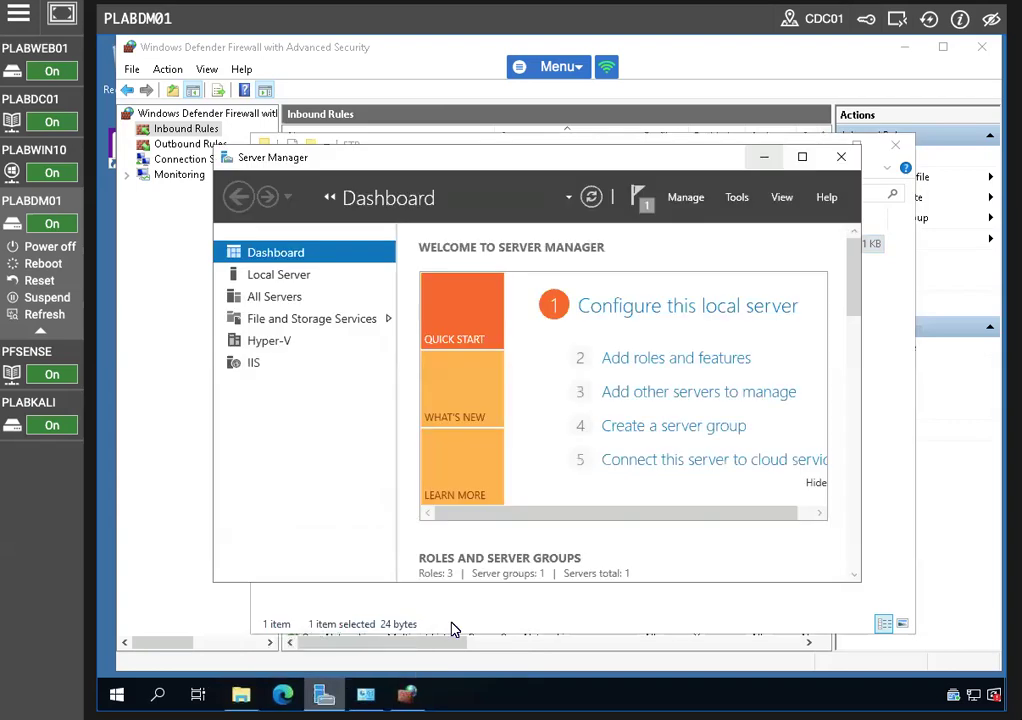
click(801, 157)
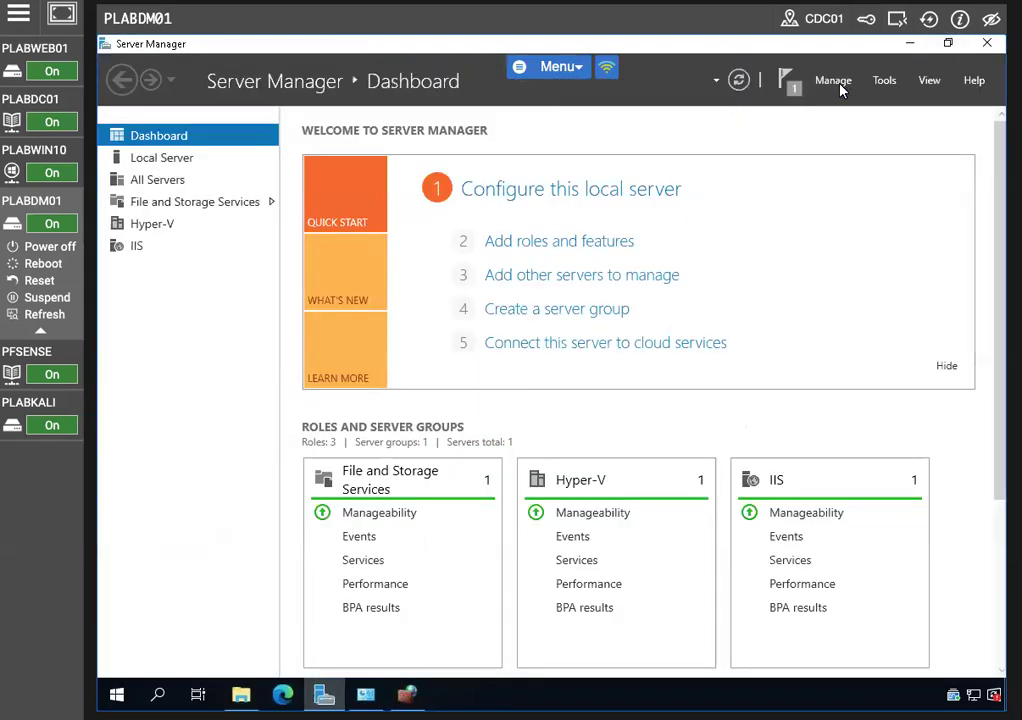
click(884, 80)
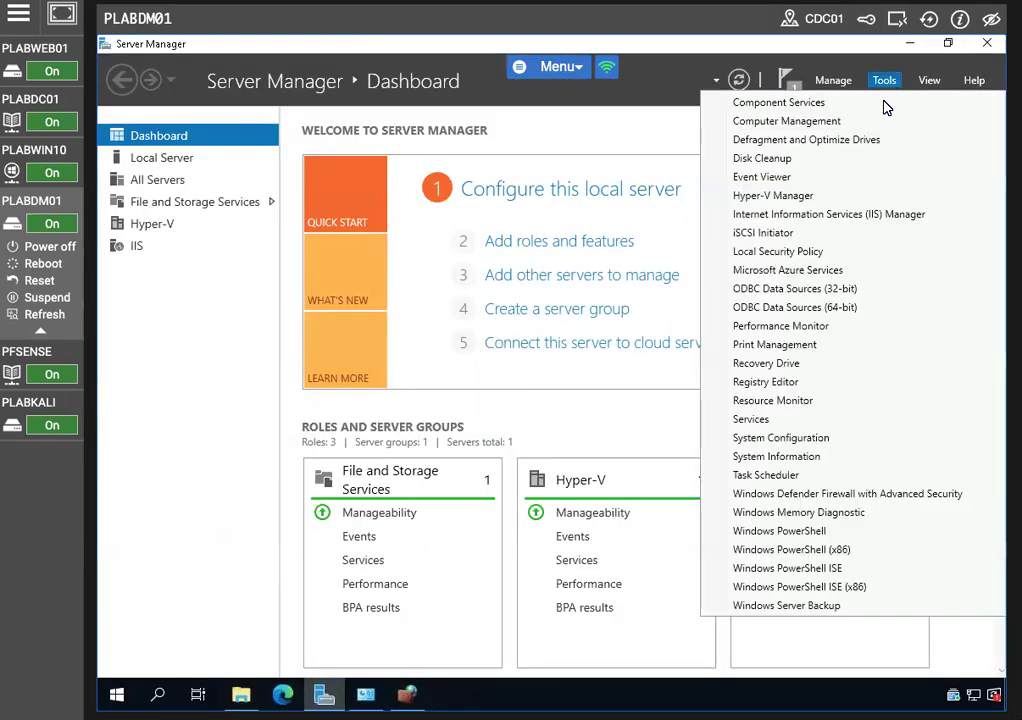
click(797, 214)
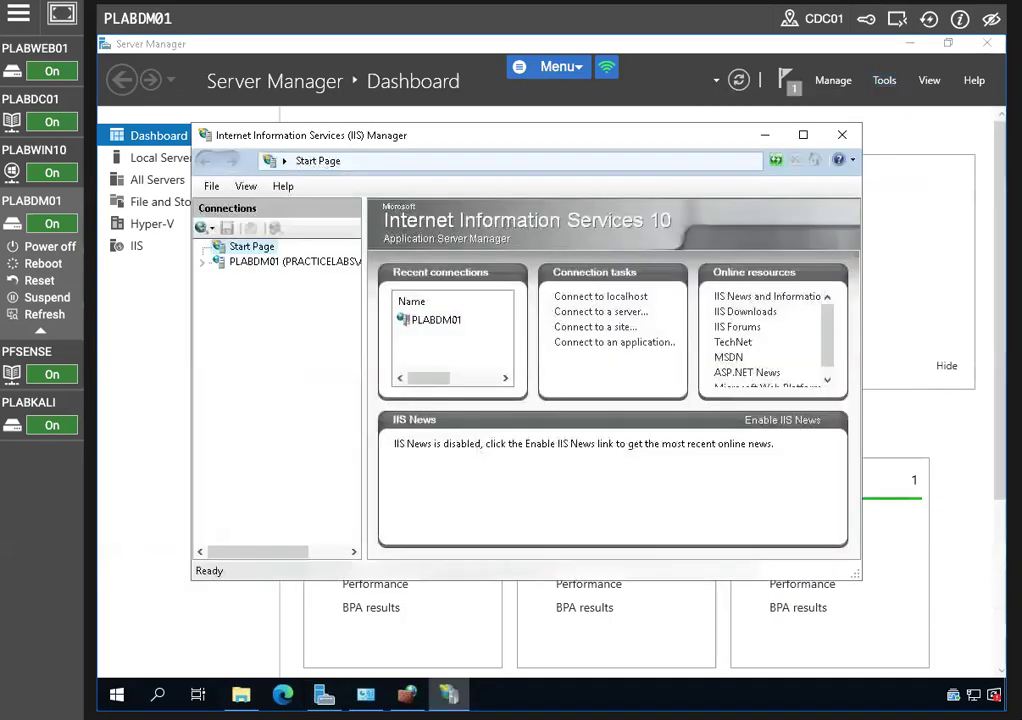
Maximize IIS Manager and expand PLABDM01 to show its Sites list
click(802, 134)
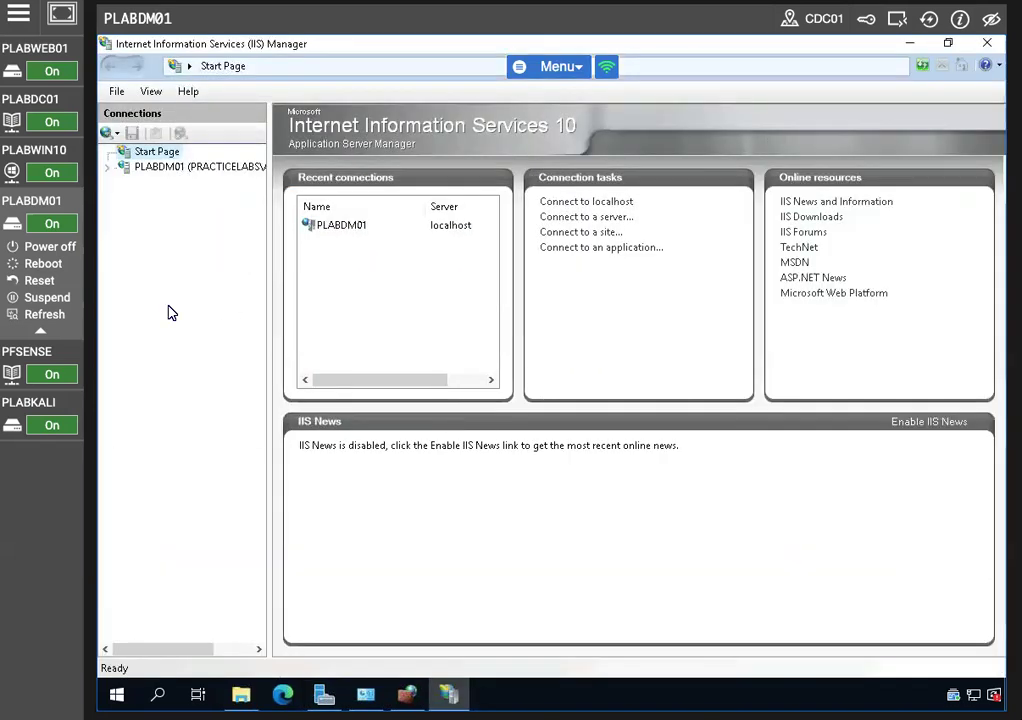
click(148, 168)
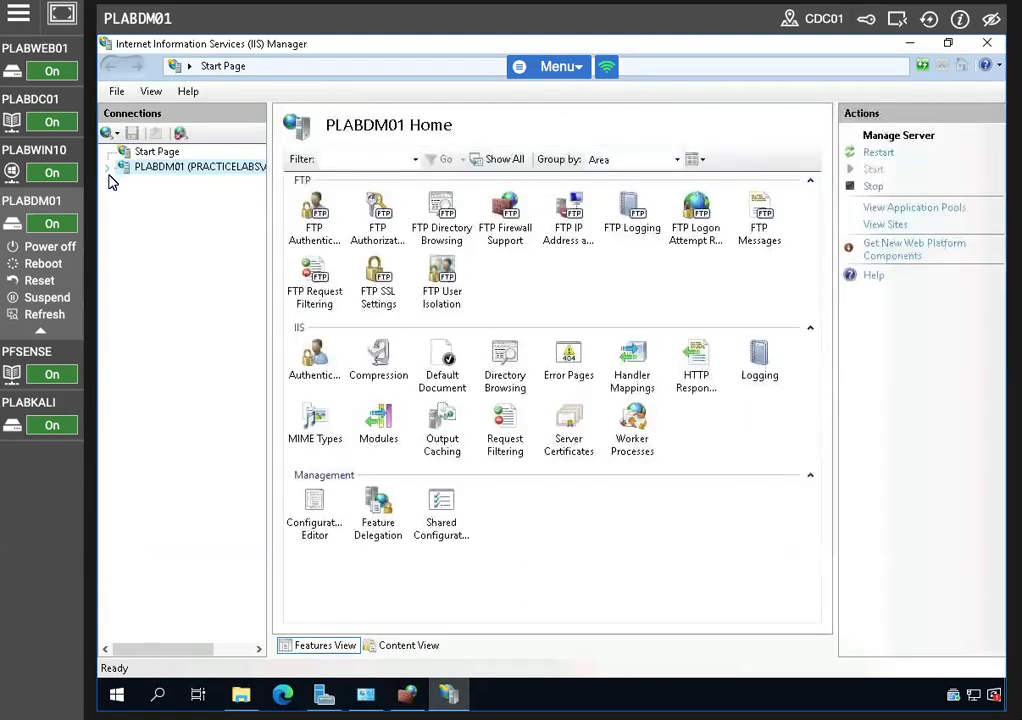
click(108, 168)
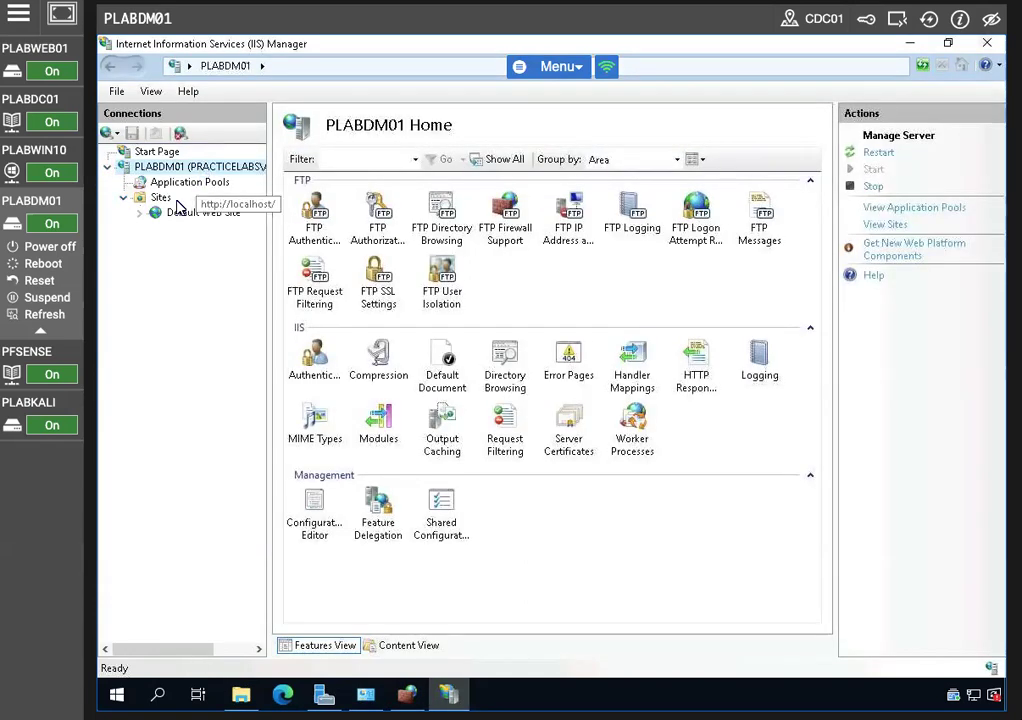
click(160, 199)
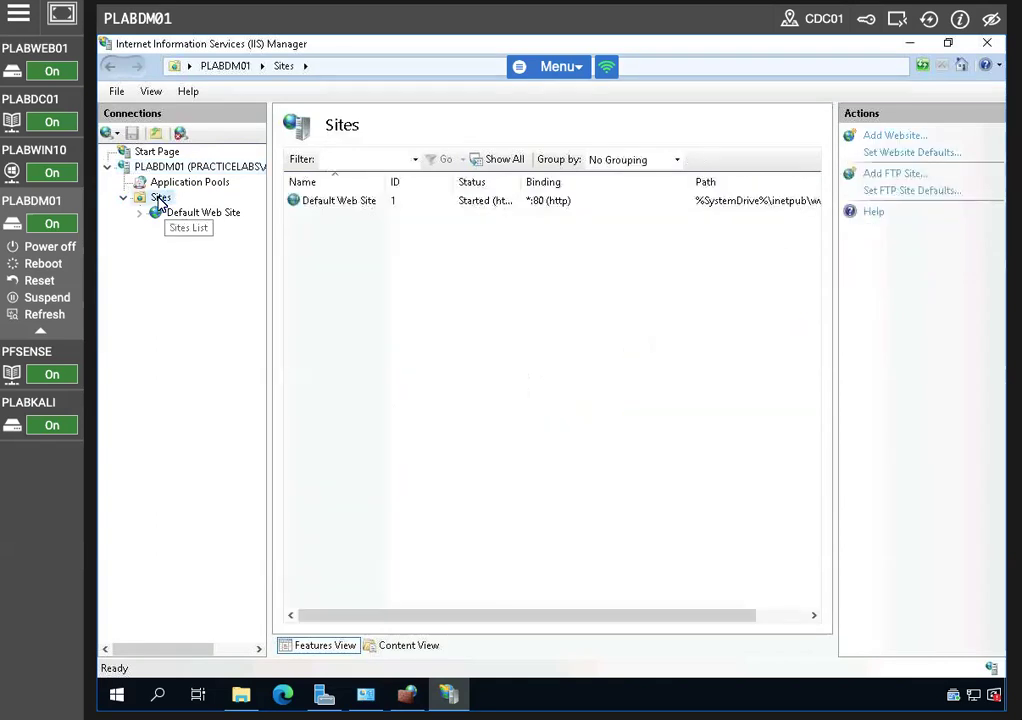
right_click(160, 200)
Start a new FTP site and name it MySite, correcting the mistyped letter
click(240, 258)
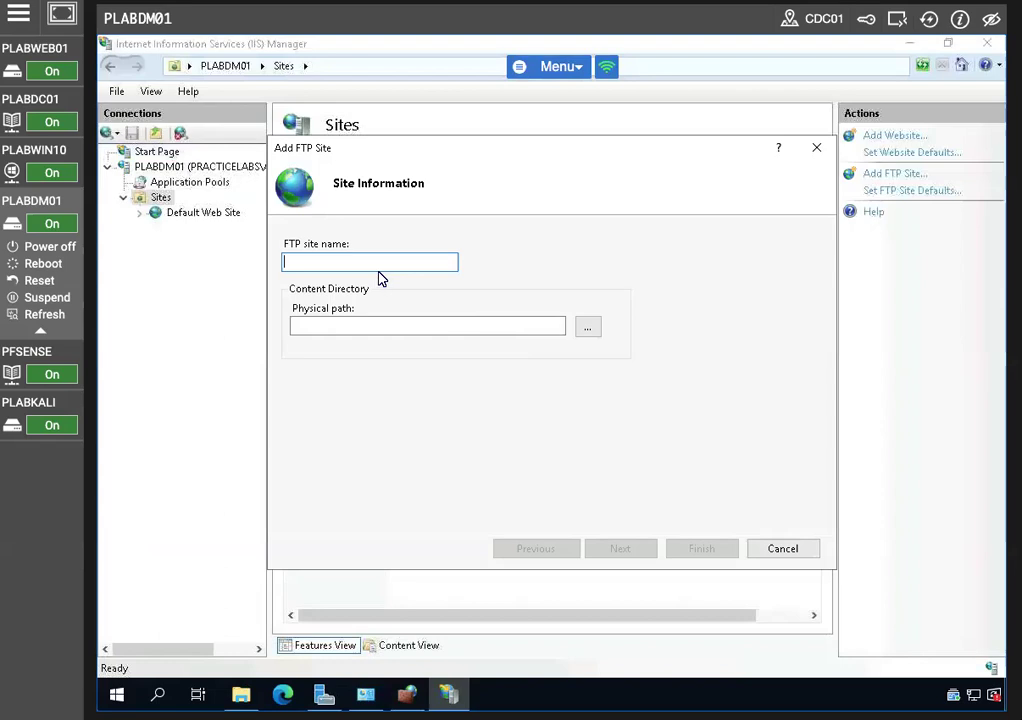
text(MyDi)
text(te)
key(Left)
key(Left)
key(BackSpace)
text(S)
Set the FTP site's physical path to C:\FTP and move to binding settings
click(587, 328)
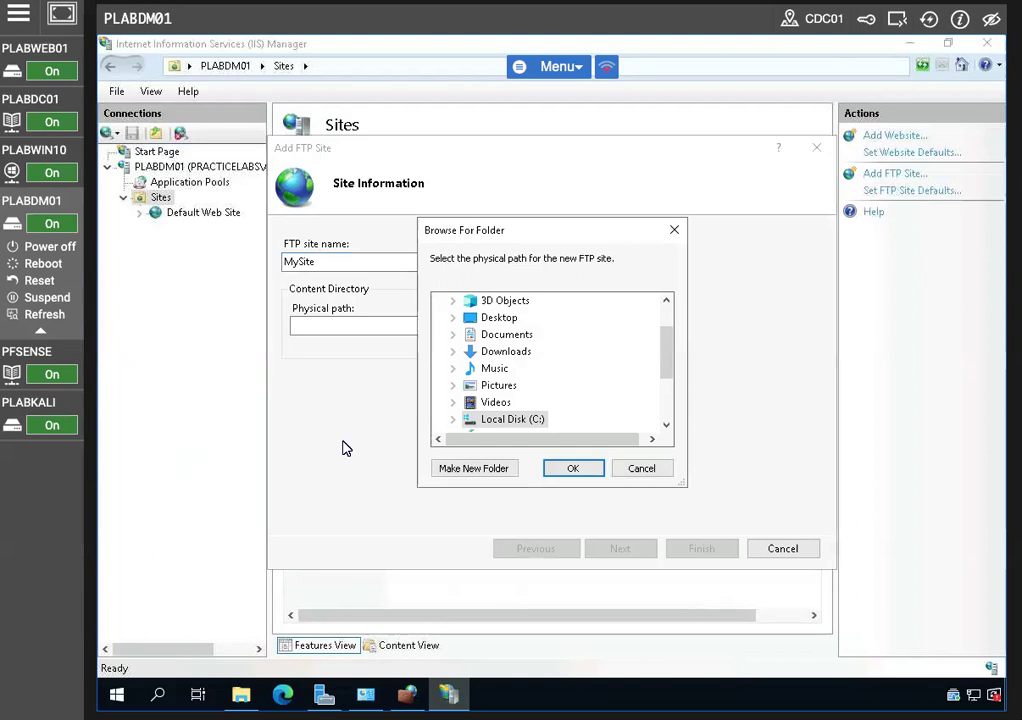
double_click(476, 422)
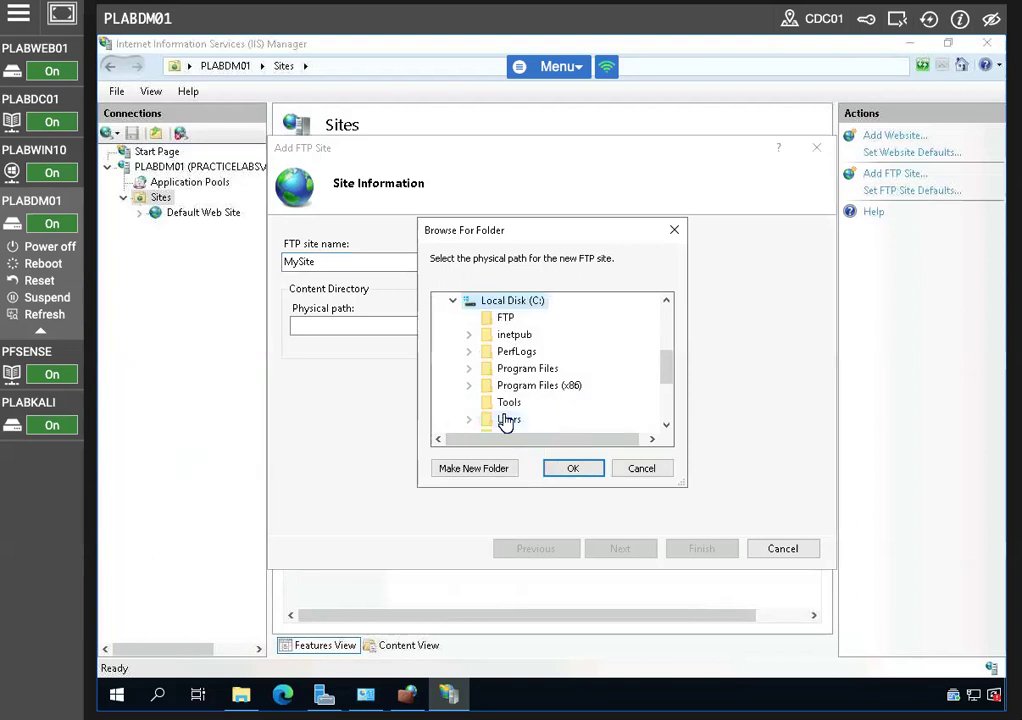
click(506, 318)
click(574, 470)
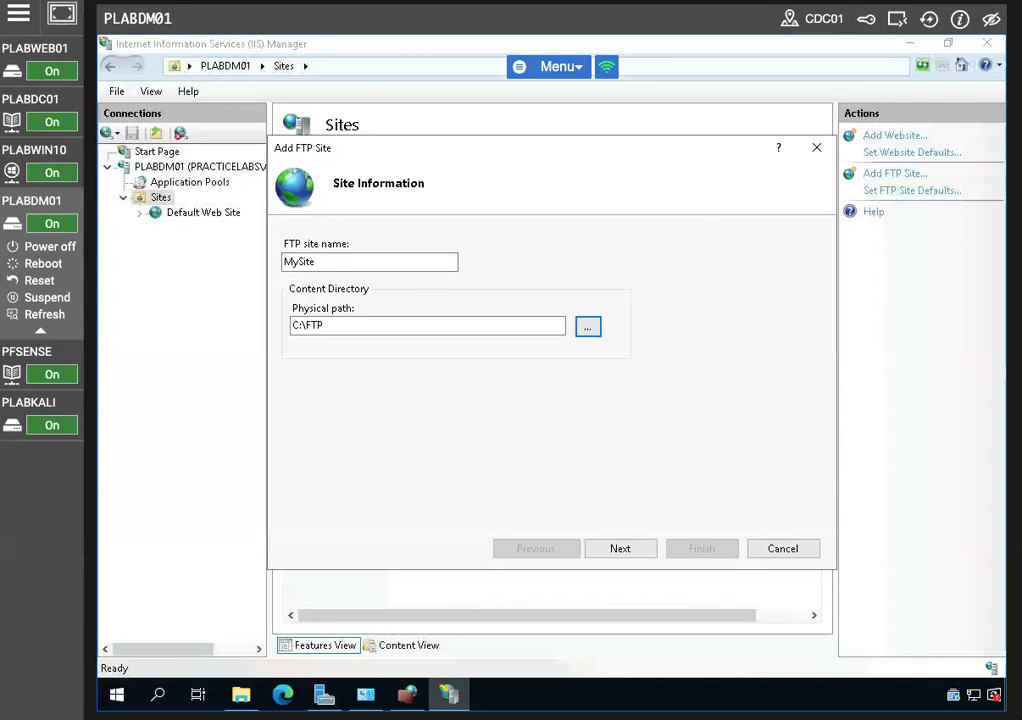
click(616, 549)
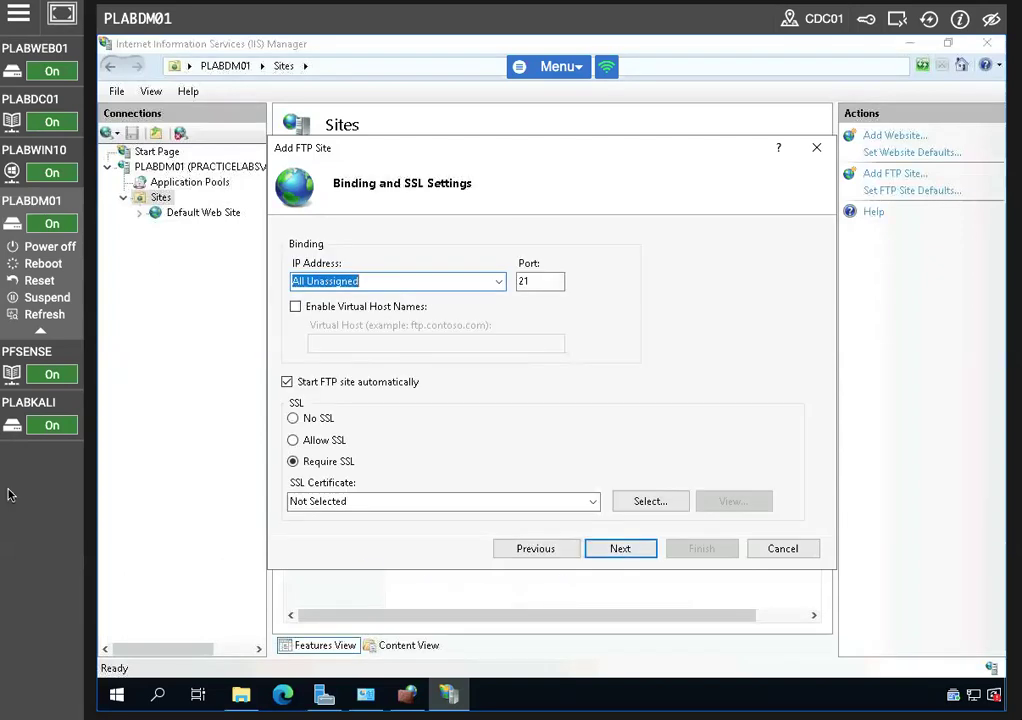
Bind the FTP site to 192.168.0.3 with No SSL and enable Anonymous authentication
click(293, 419)
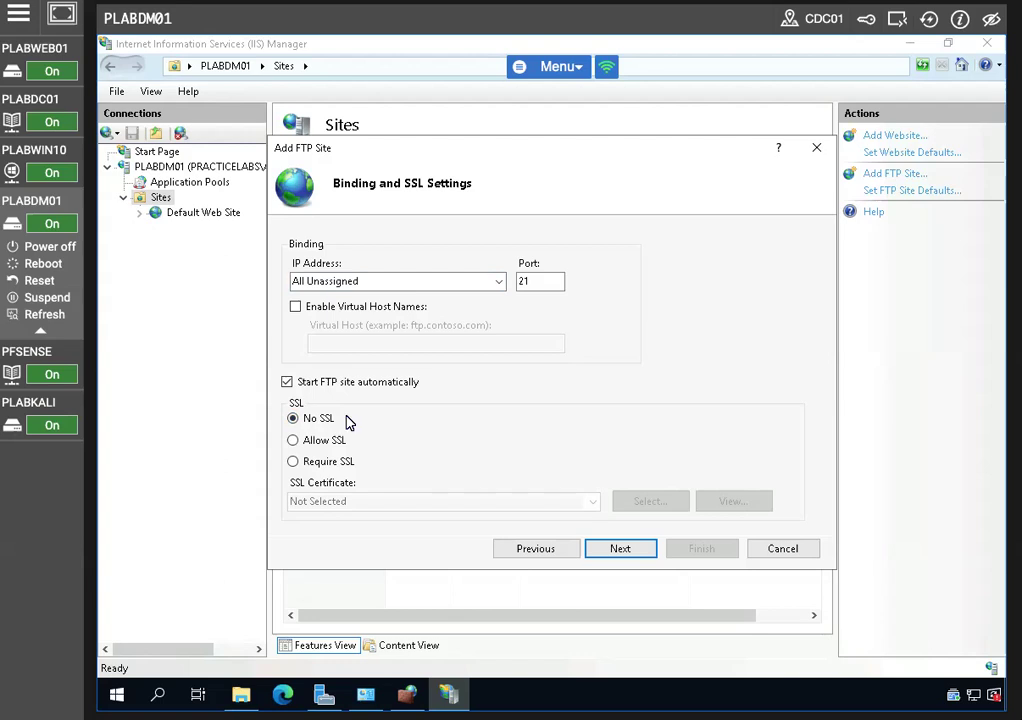
click(374, 282)
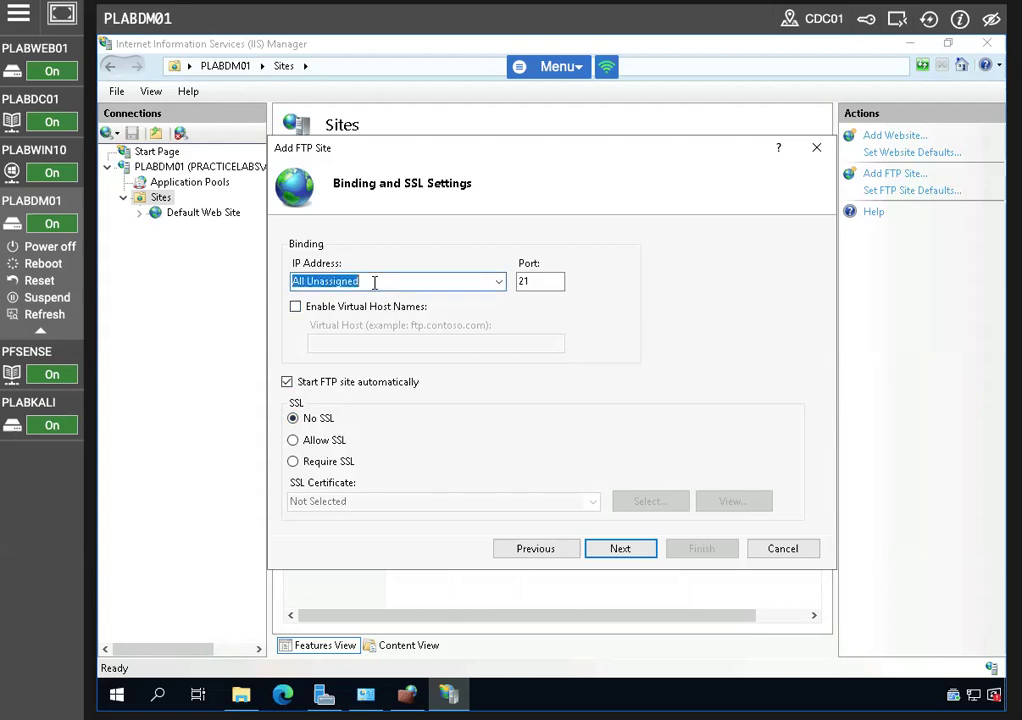
text(192)
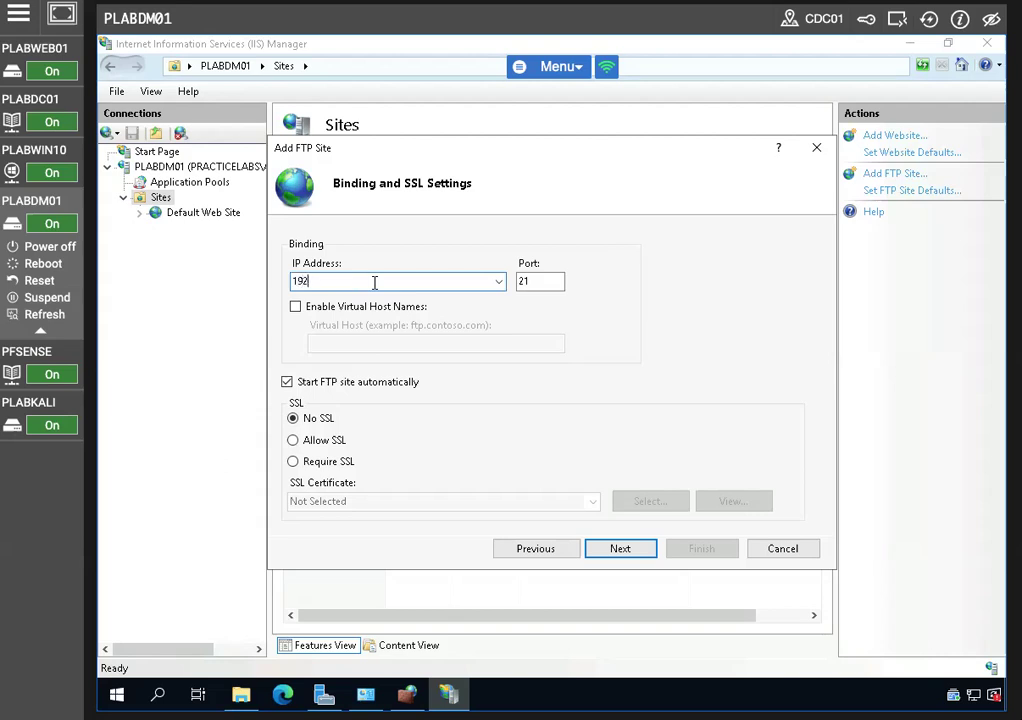
text(.168.0.3)
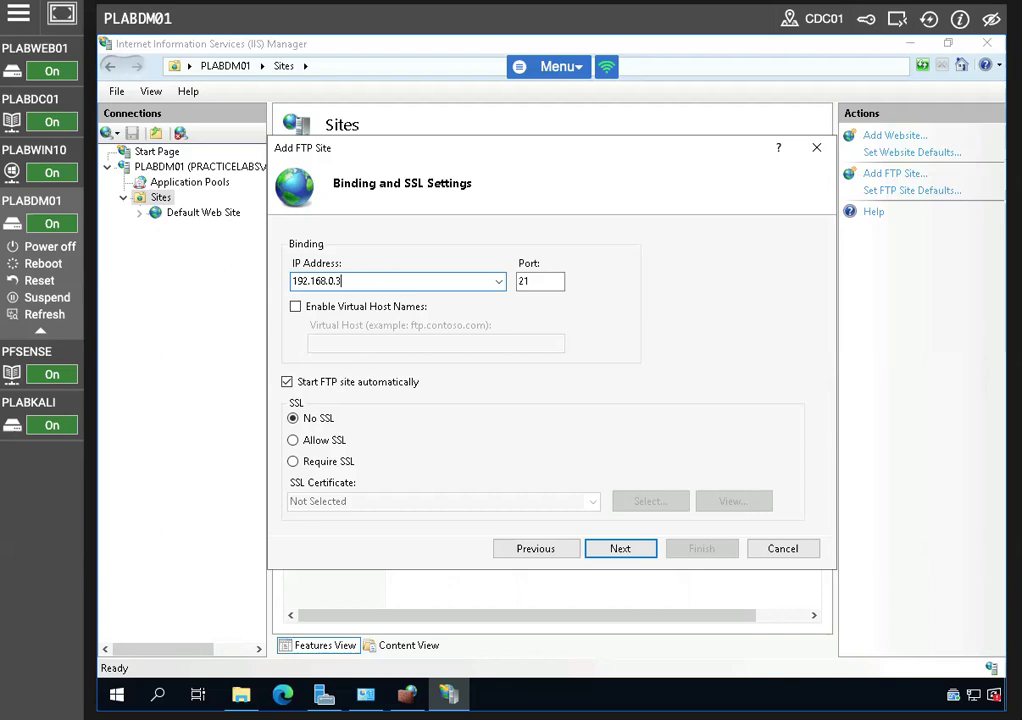
click(612, 555)
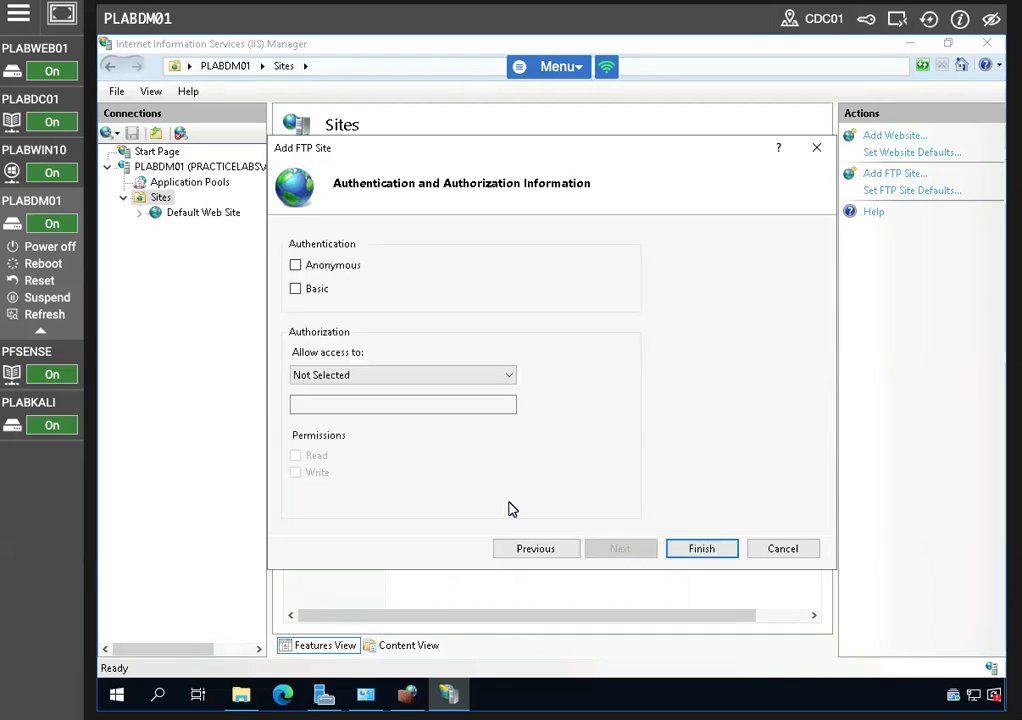
click(297, 267)
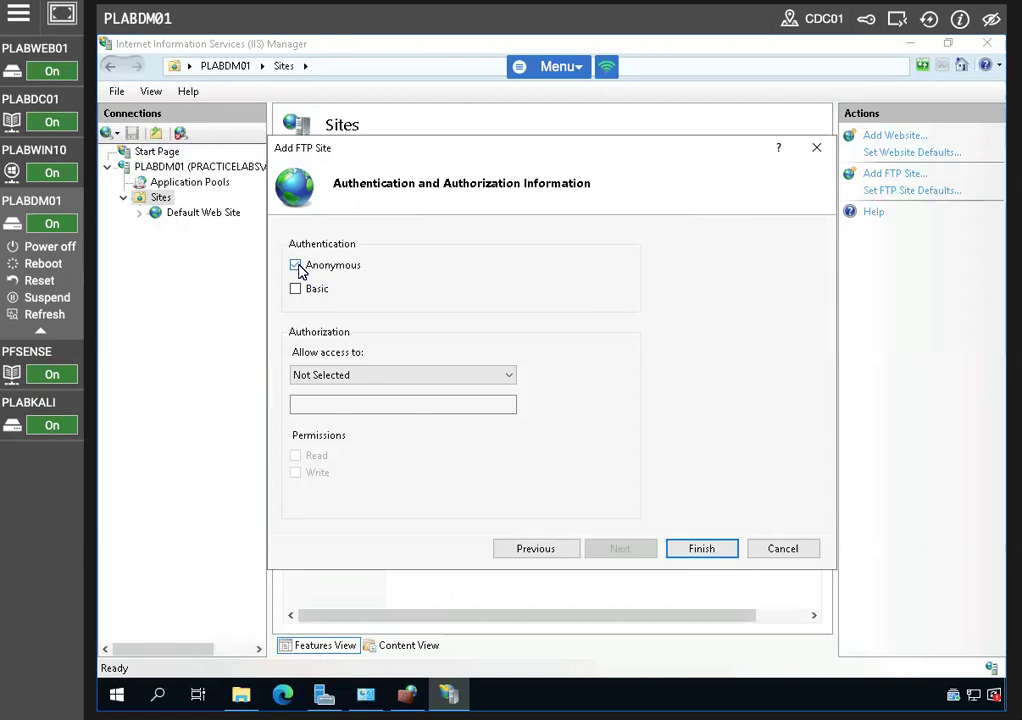
click(349, 376)
Allow Anonymous users Read and Write permissions and finish creating MySite
click(357, 420)
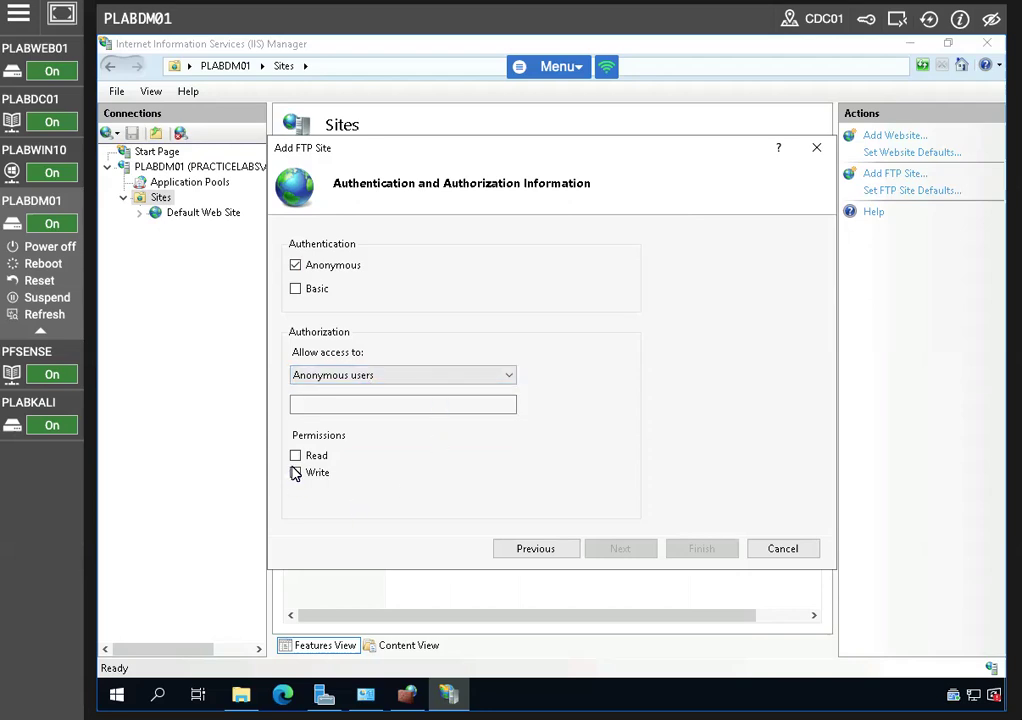
click(296, 456)
click(296, 473)
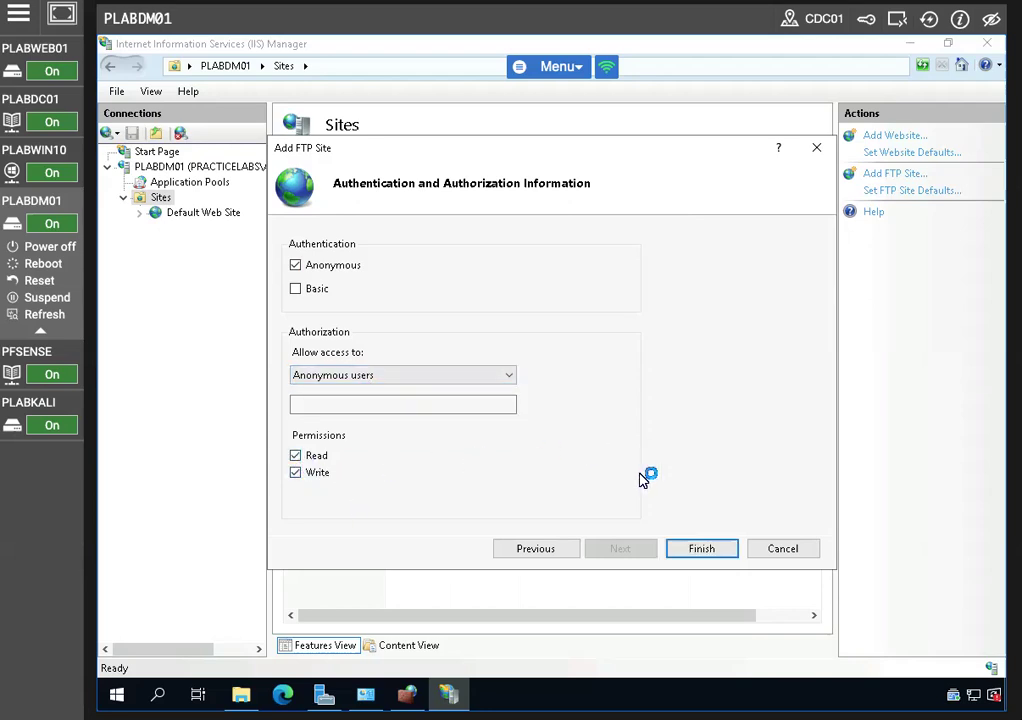
click(683, 546)
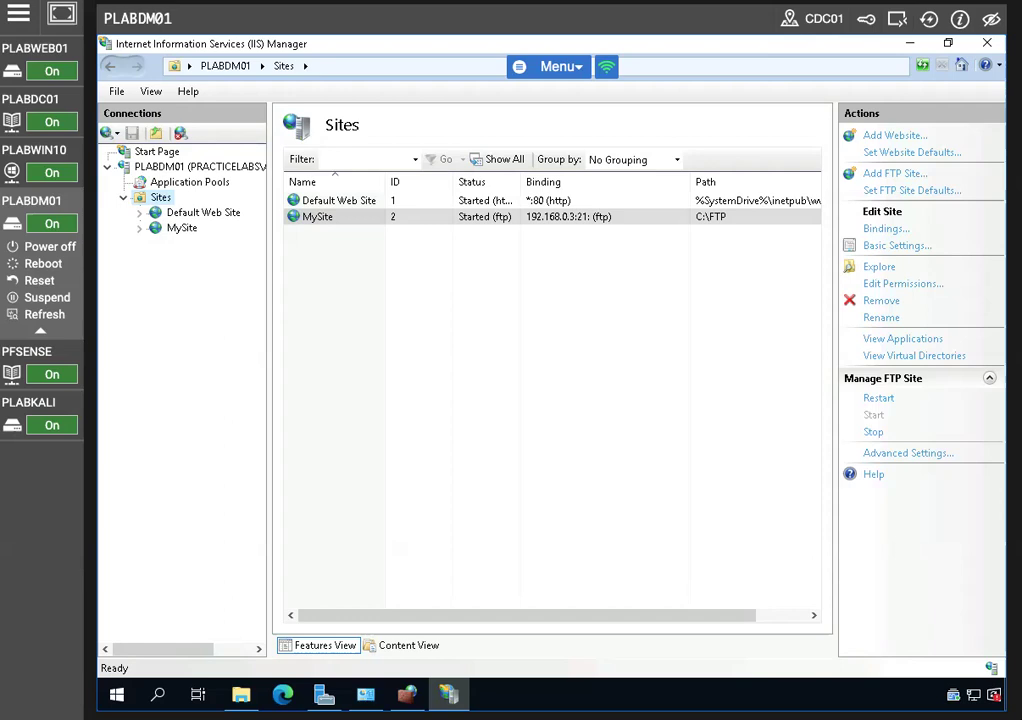
Switch the lab console to the PLABWIN10 client machine
click(38, 150)
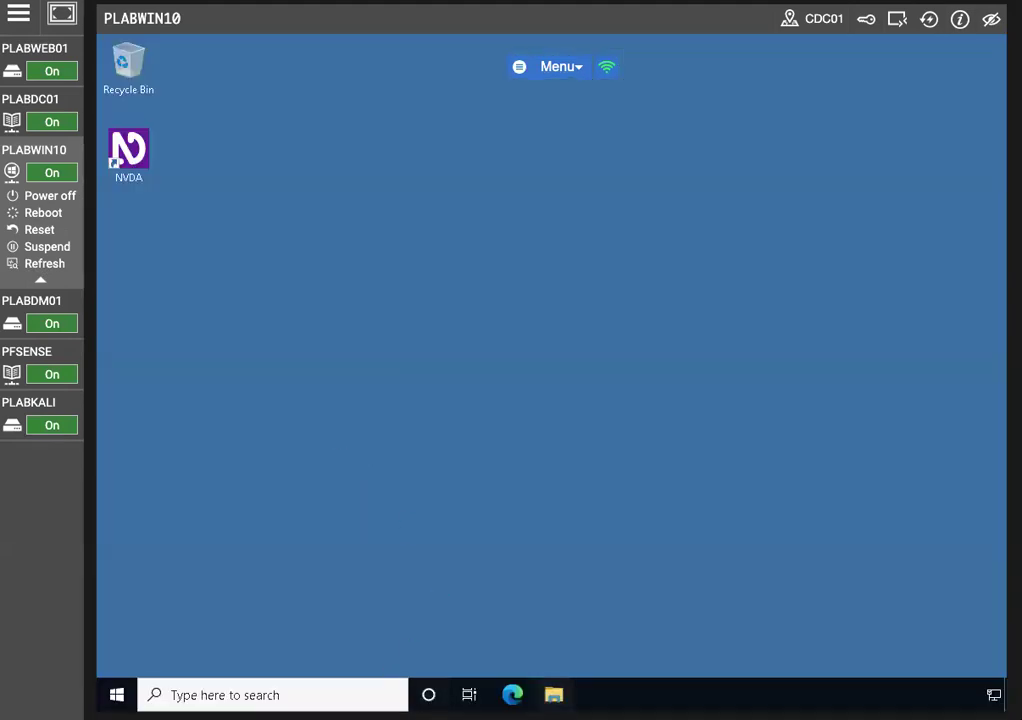
Open File Explorer and browse to ftp://192.168.0.3, re-entering the address once
key(super+e)
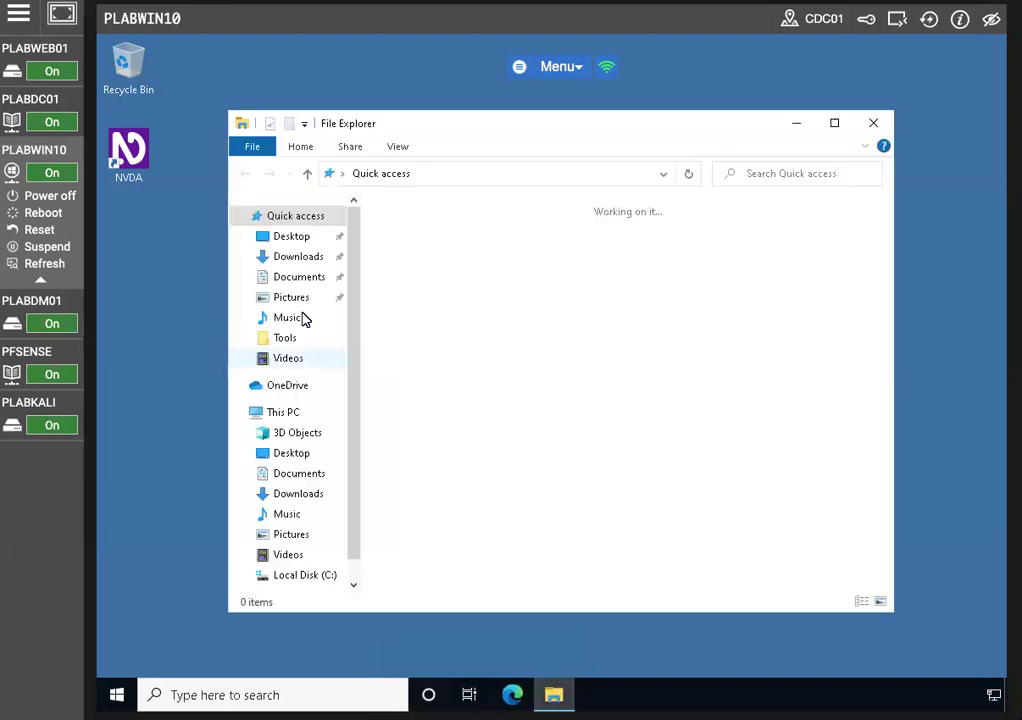
click(443, 176)
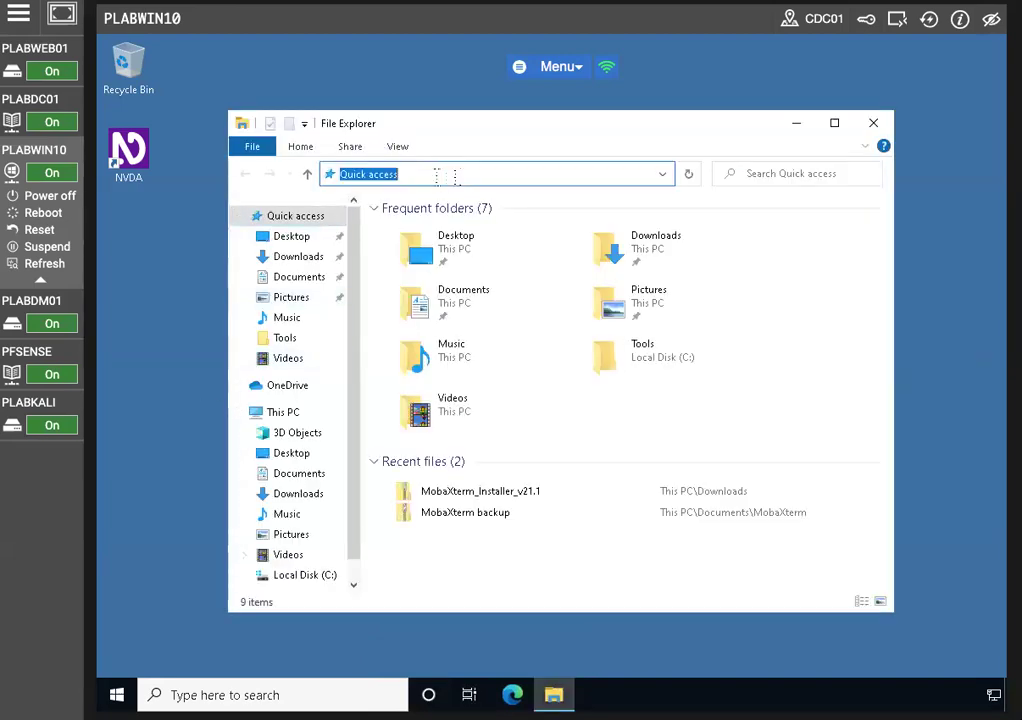
text(ftp)
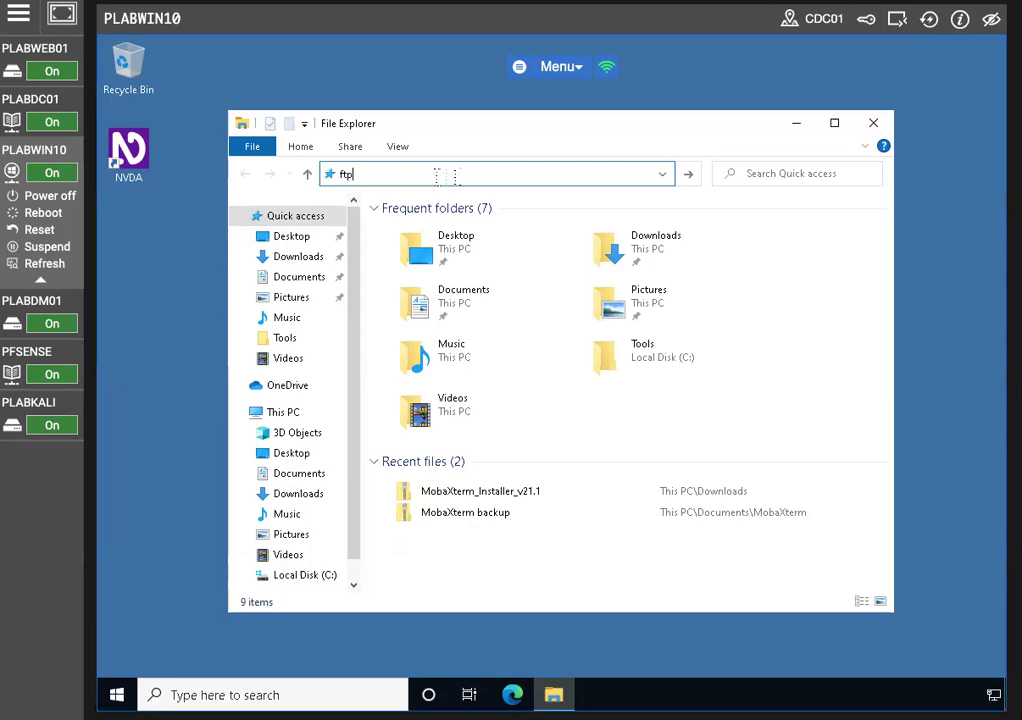
text(://)
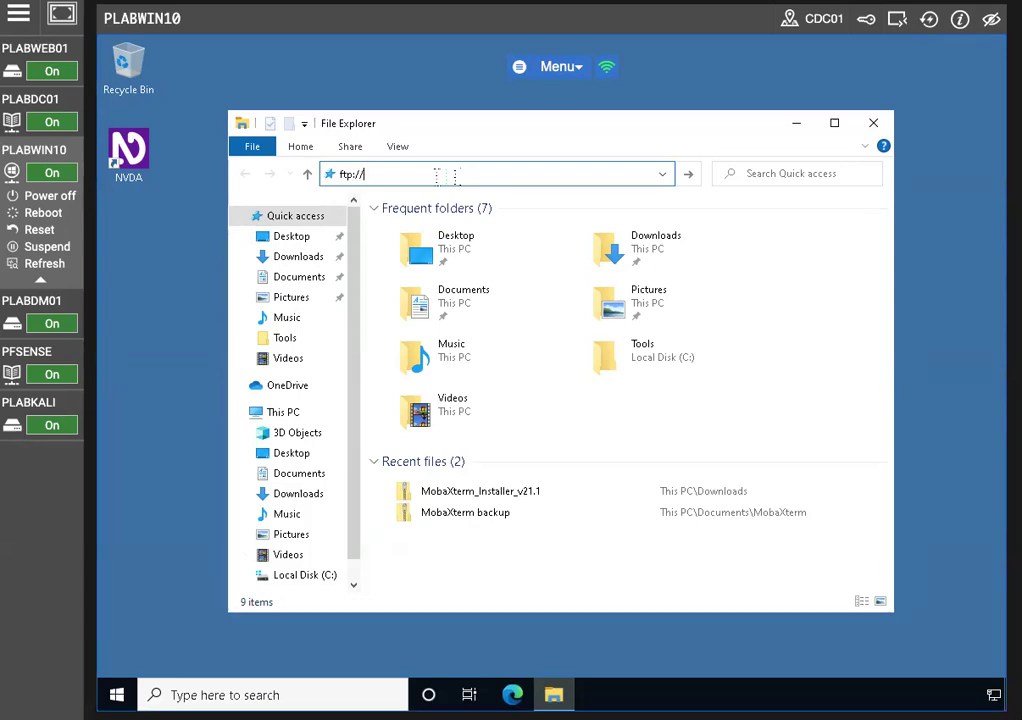
text(192.1)
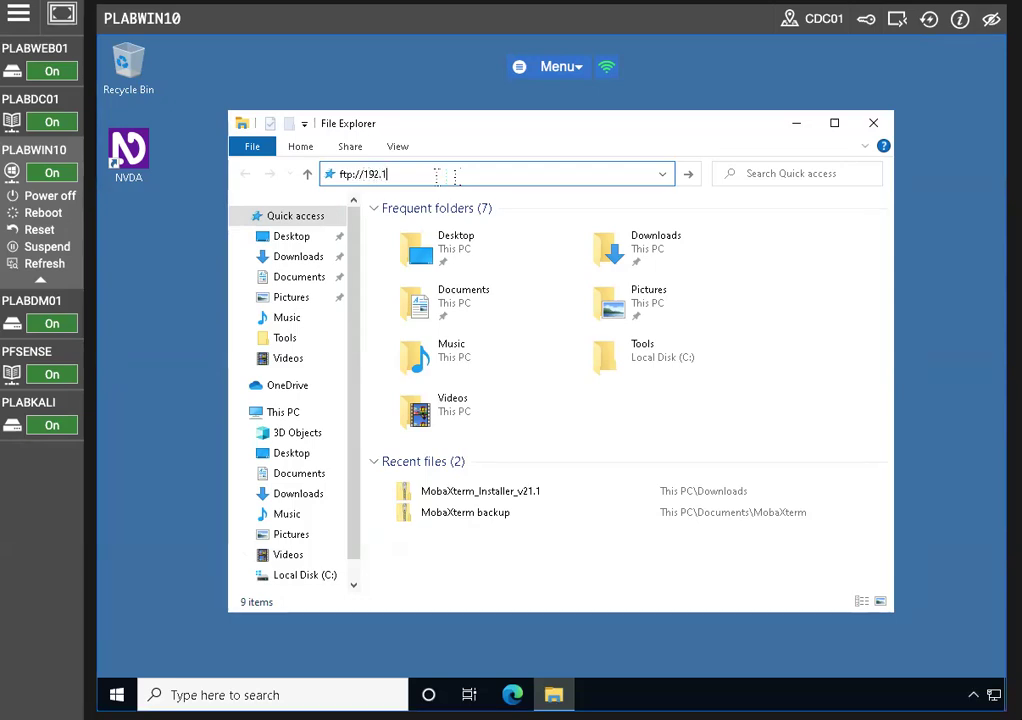
text(68.0.3)
key(Return)
click(444, 178)
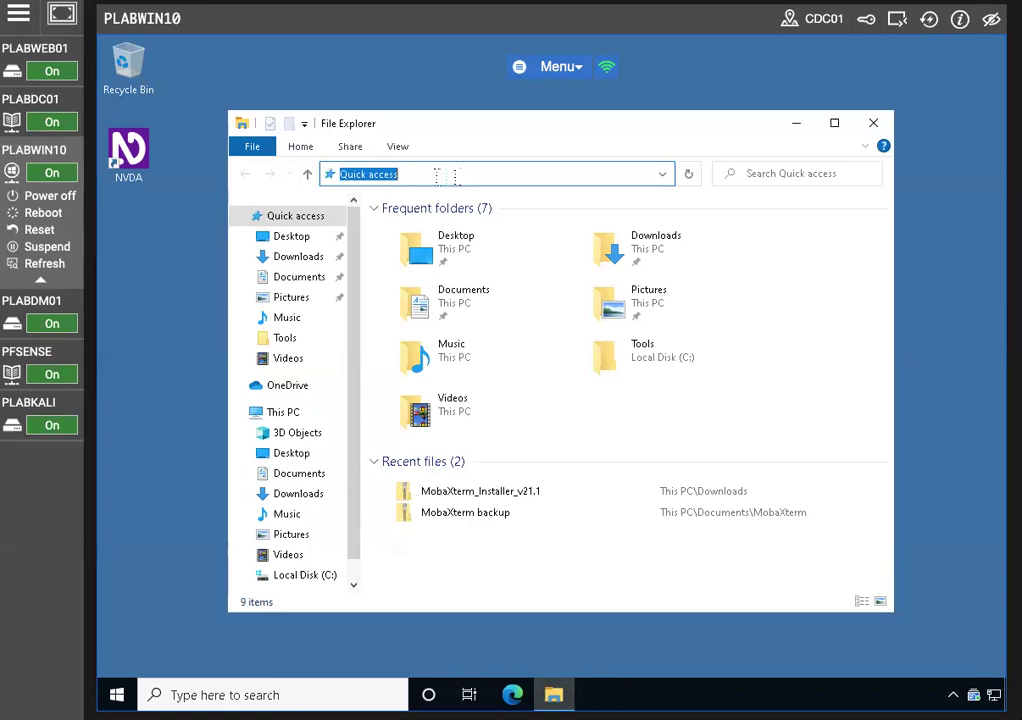
text(ftp://192.)
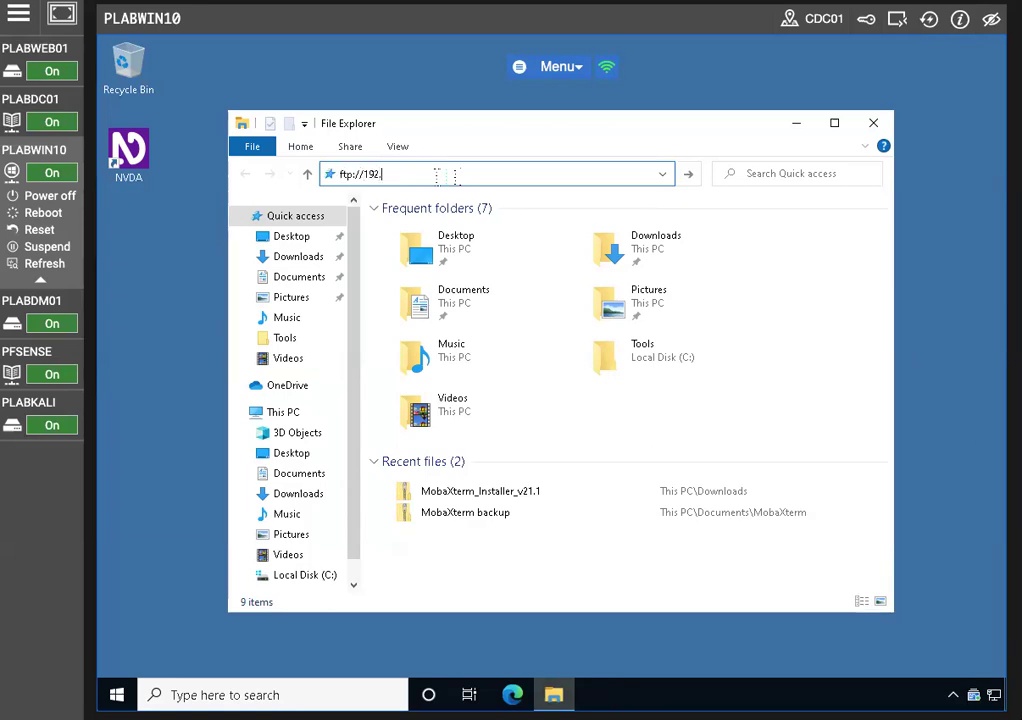
text(168.0.3)
key(Return)
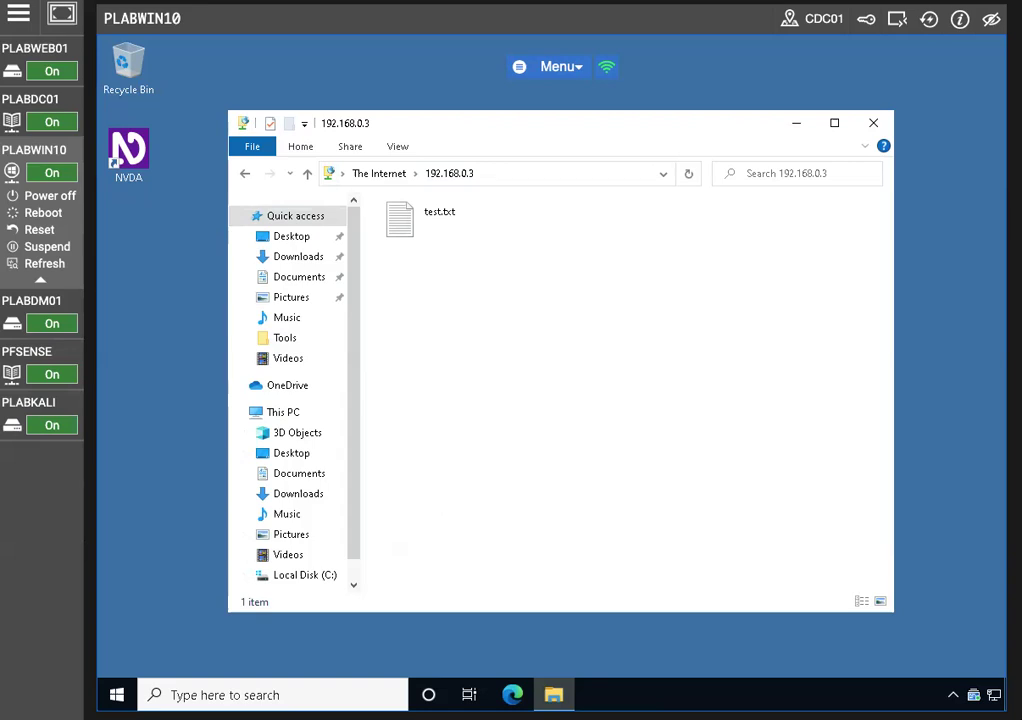
Try opening test.txt, choosing to look for an app in Microsoft Store
click(420, 212)
double_click(413, 219)
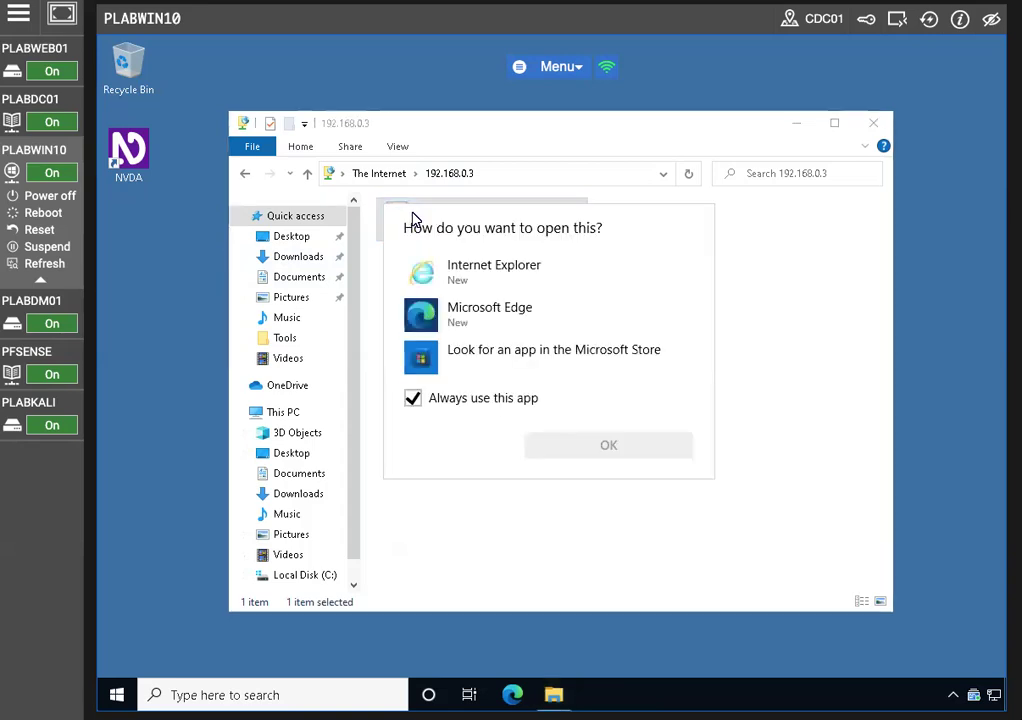
click(493, 357)
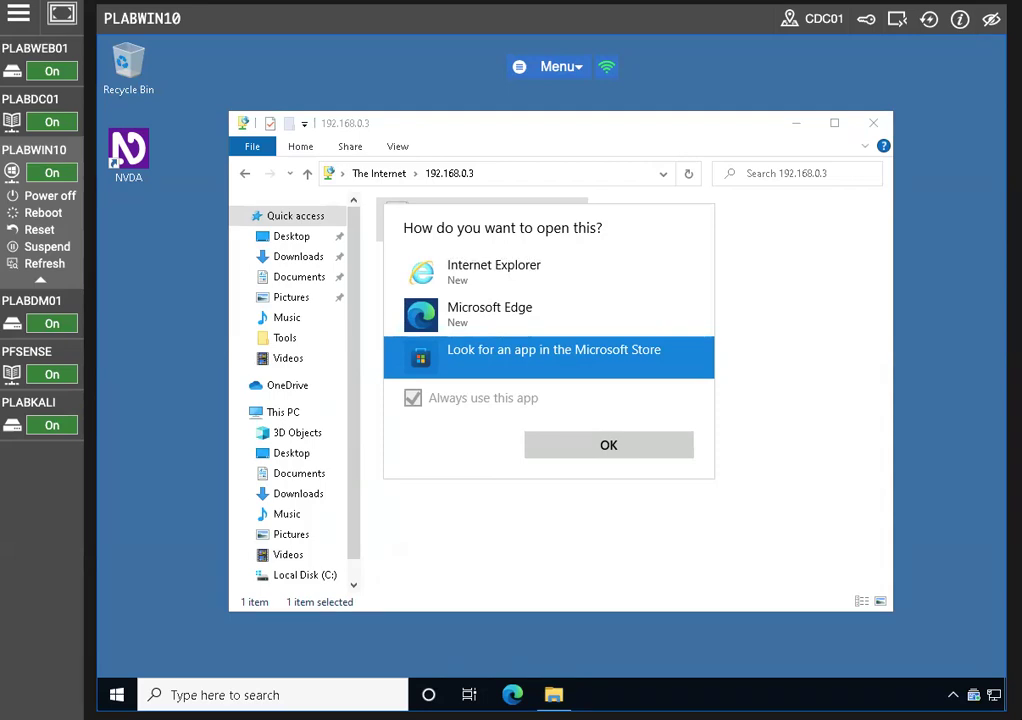
click(632, 450)
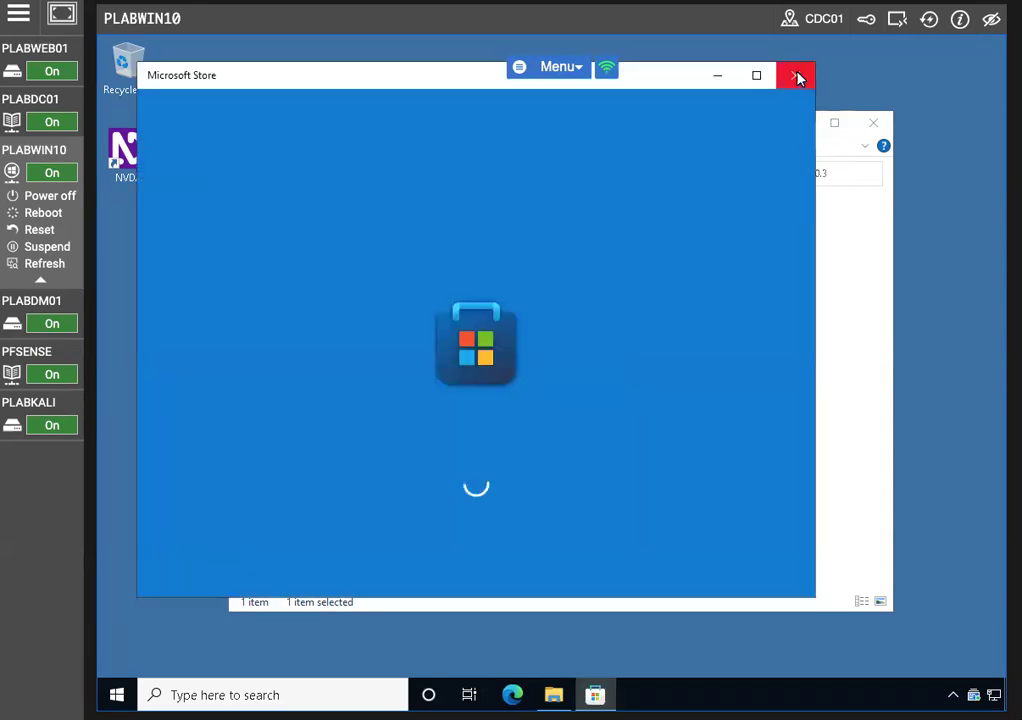
Close the Store and FTP folder windows and switch to the PLABDM01 server
click(797, 77)
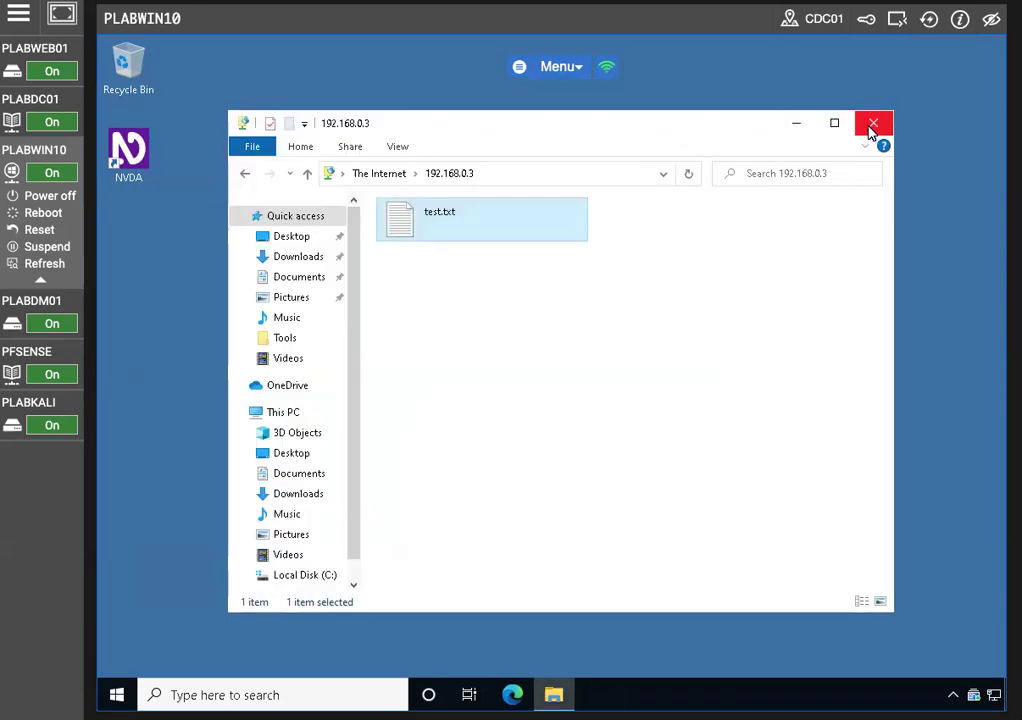
click(873, 123)
click(40, 300)
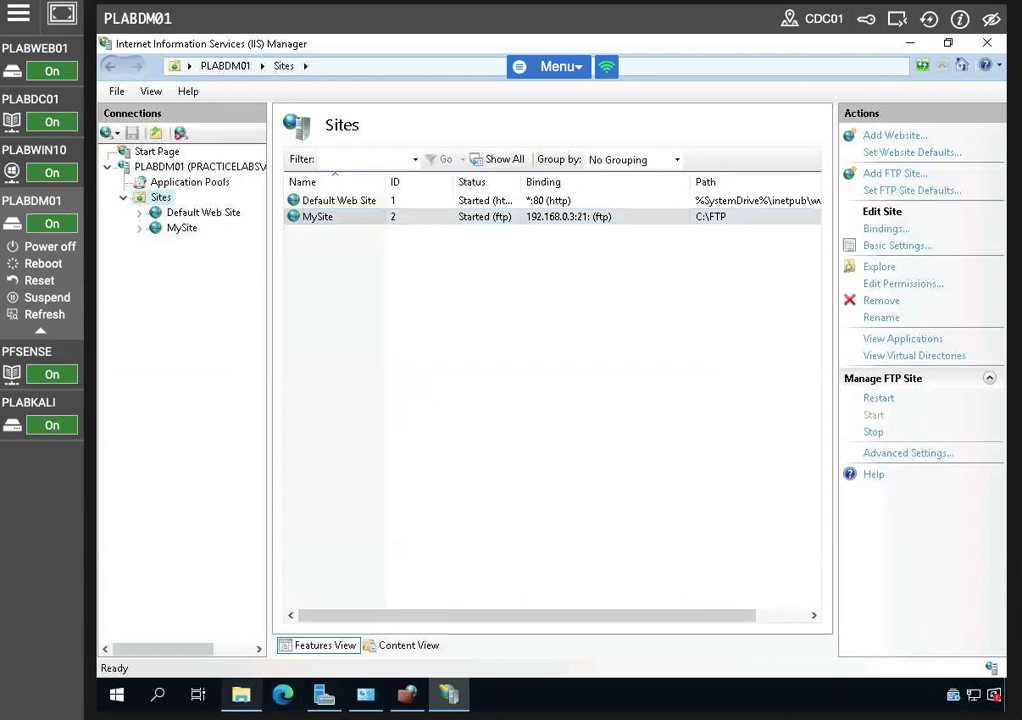
Create a new folder named MyShare at the root of Local Disk (C:)
click(240, 694)
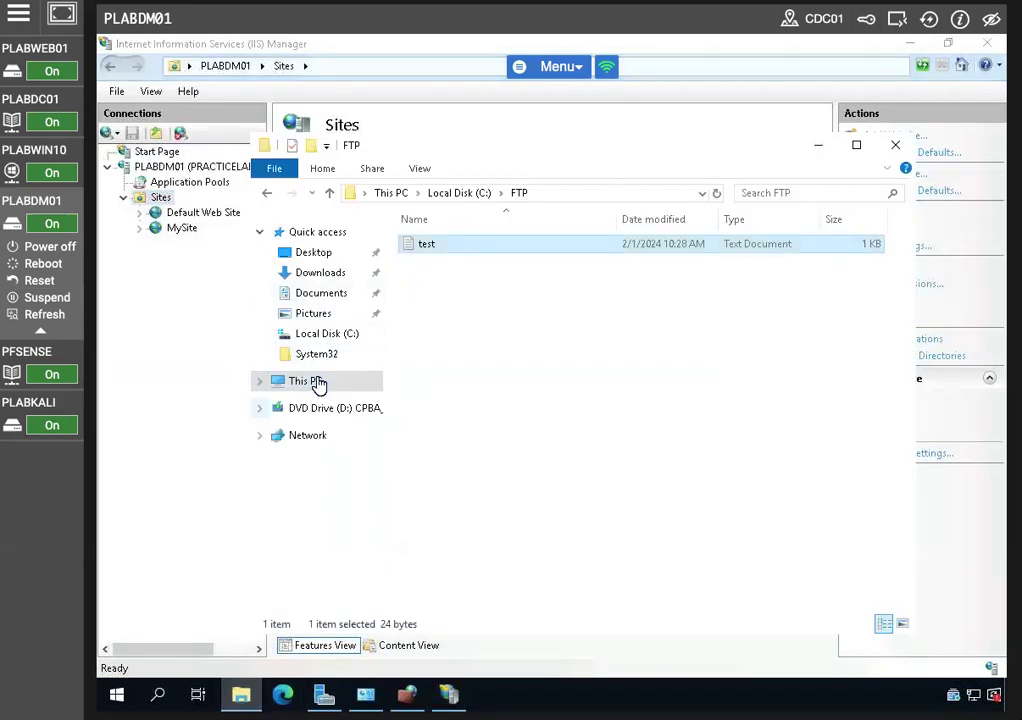
click(320, 335)
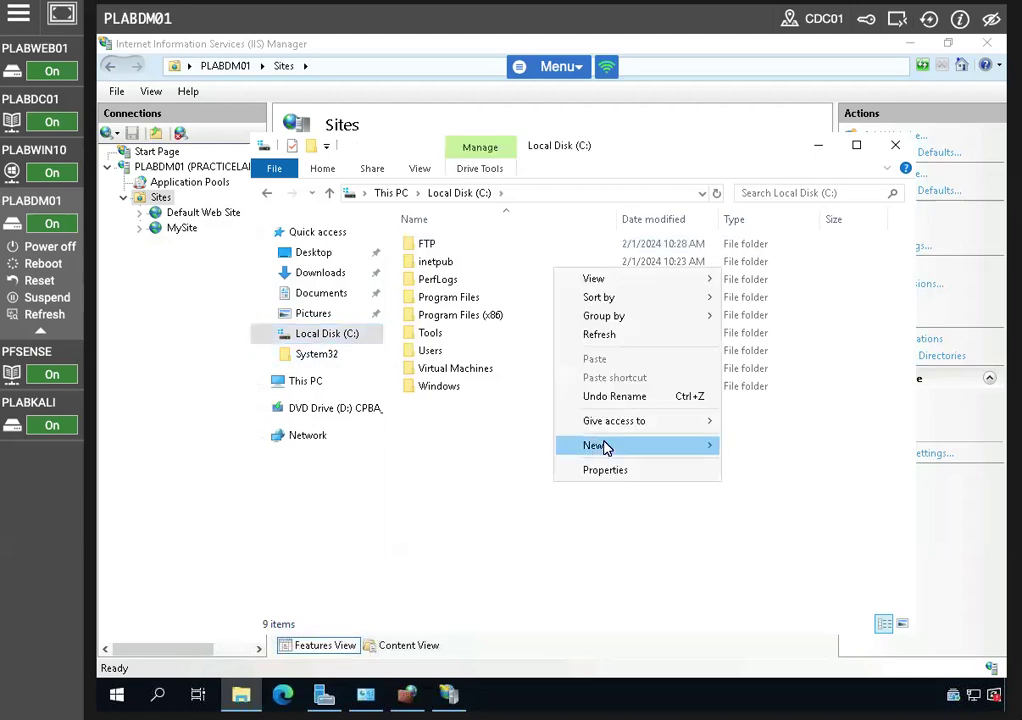
mouse_move(605, 445)
click(758, 452)
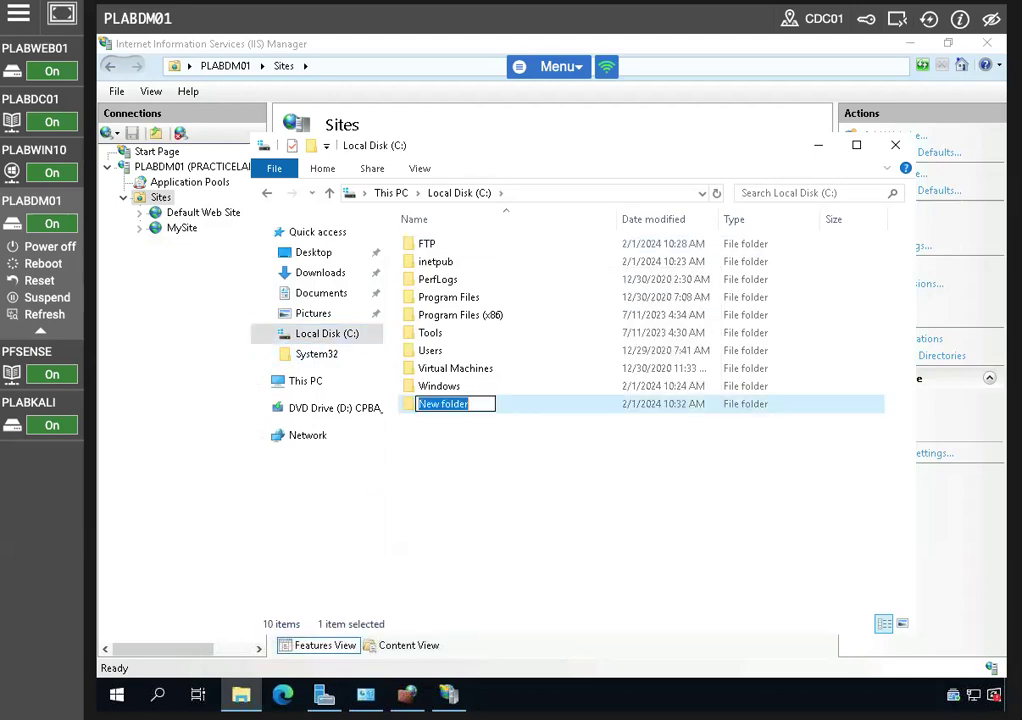
text(MyShare)
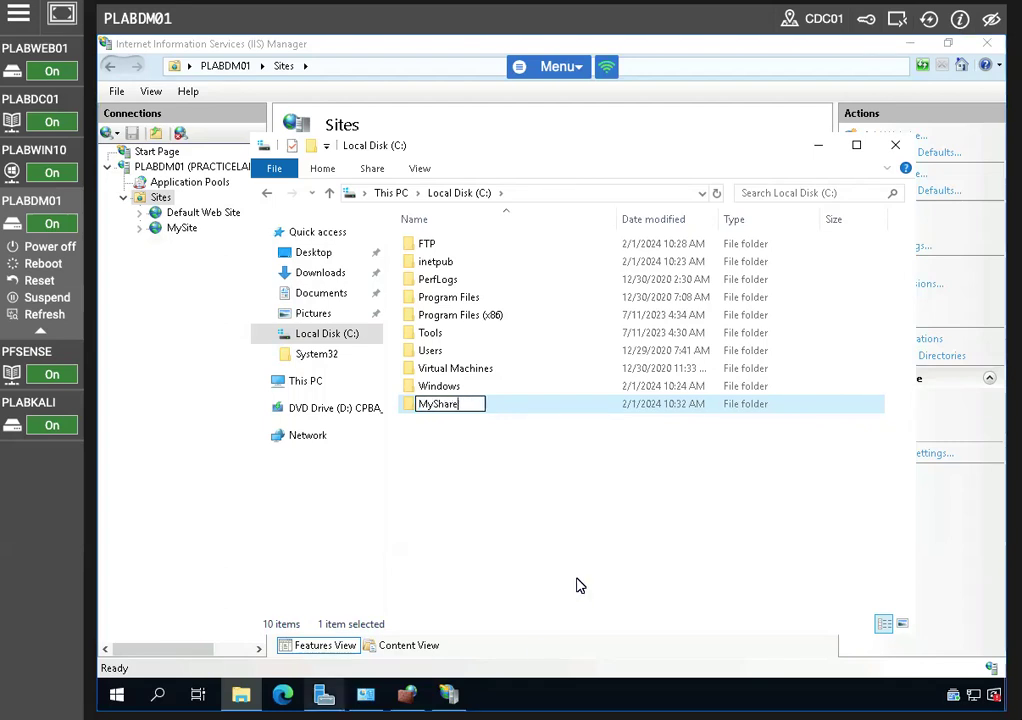
click(520, 480)
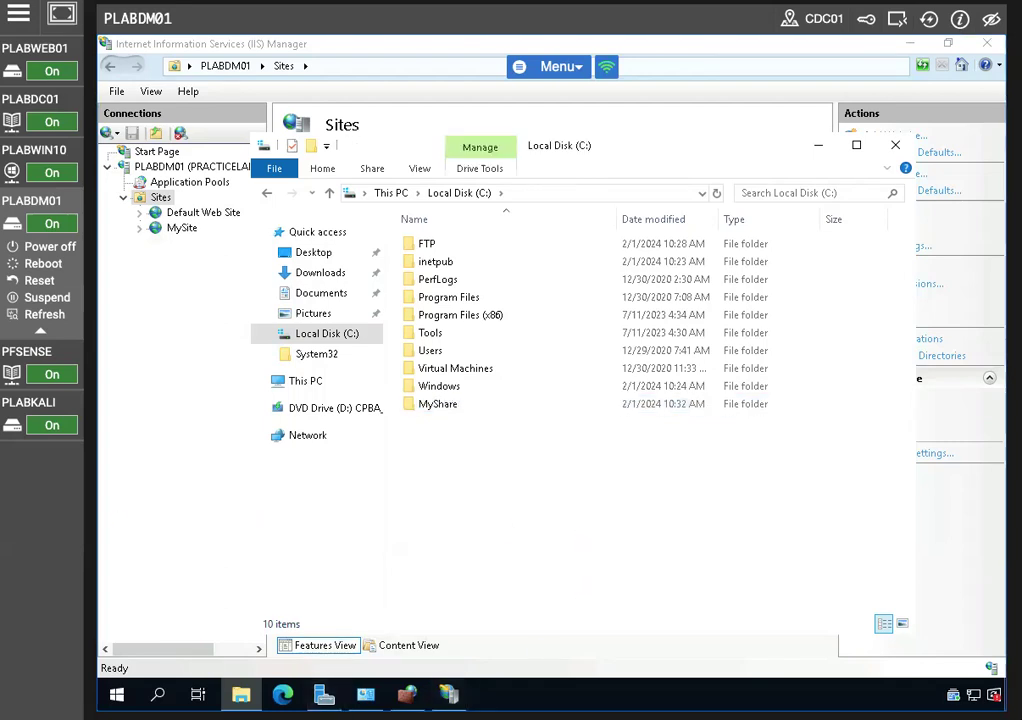
Open the MyShare folder's Properties
click(449, 404)
right_click(470, 403)
click(512, 389)
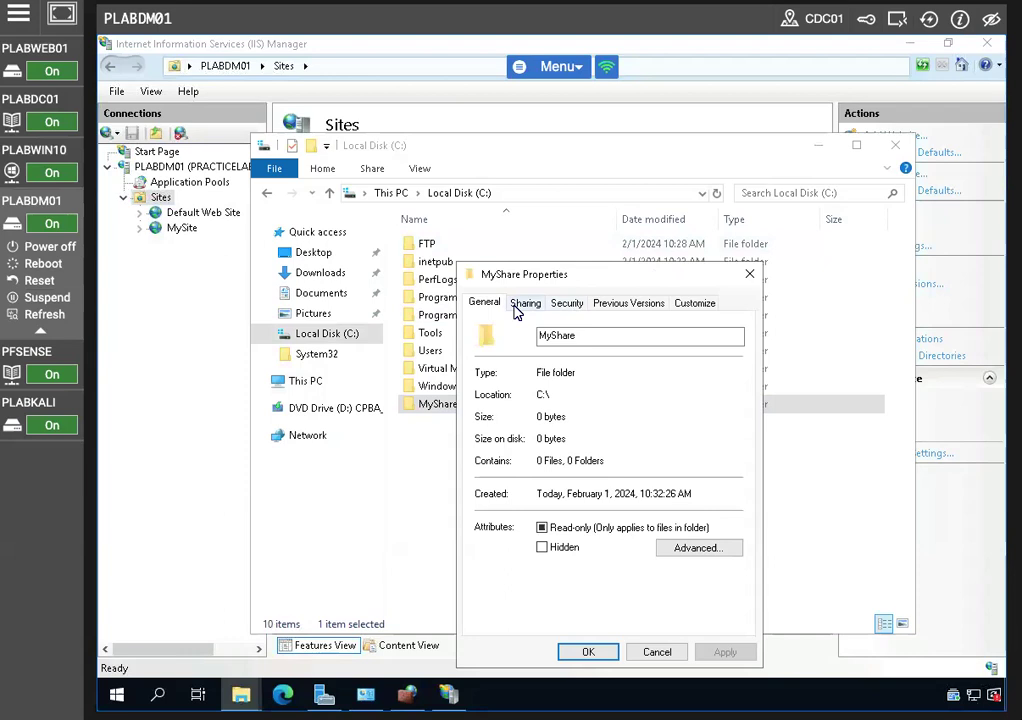
Share MyShare via Advanced Sharing and grant Everyone Full Control in share permissions
click(524, 303)
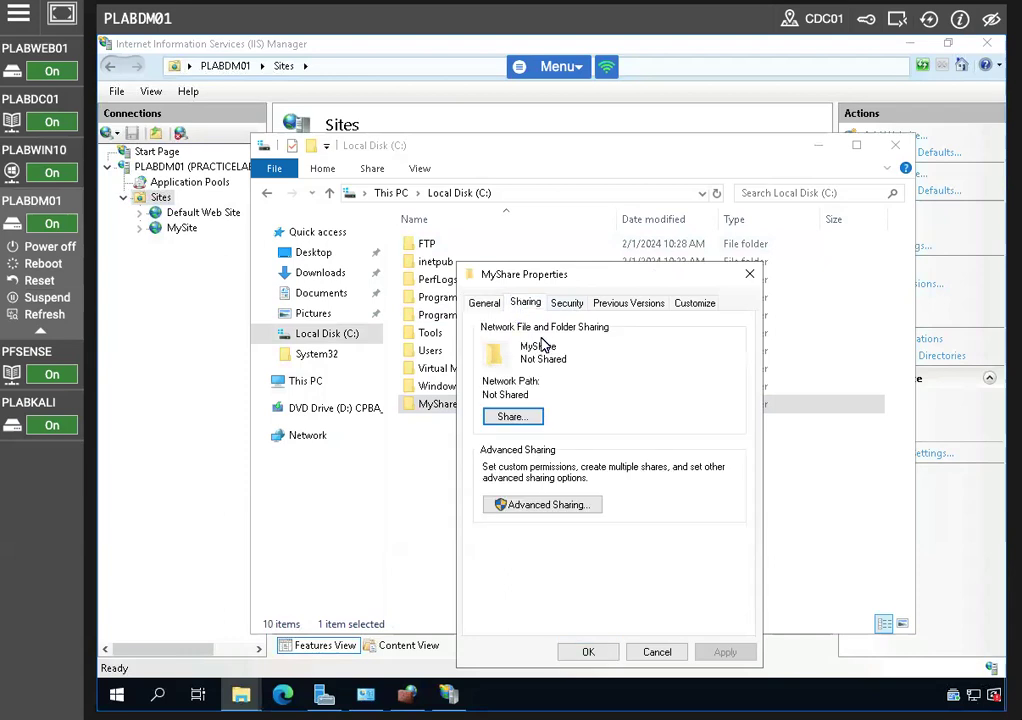
click(531, 505)
click(481, 332)
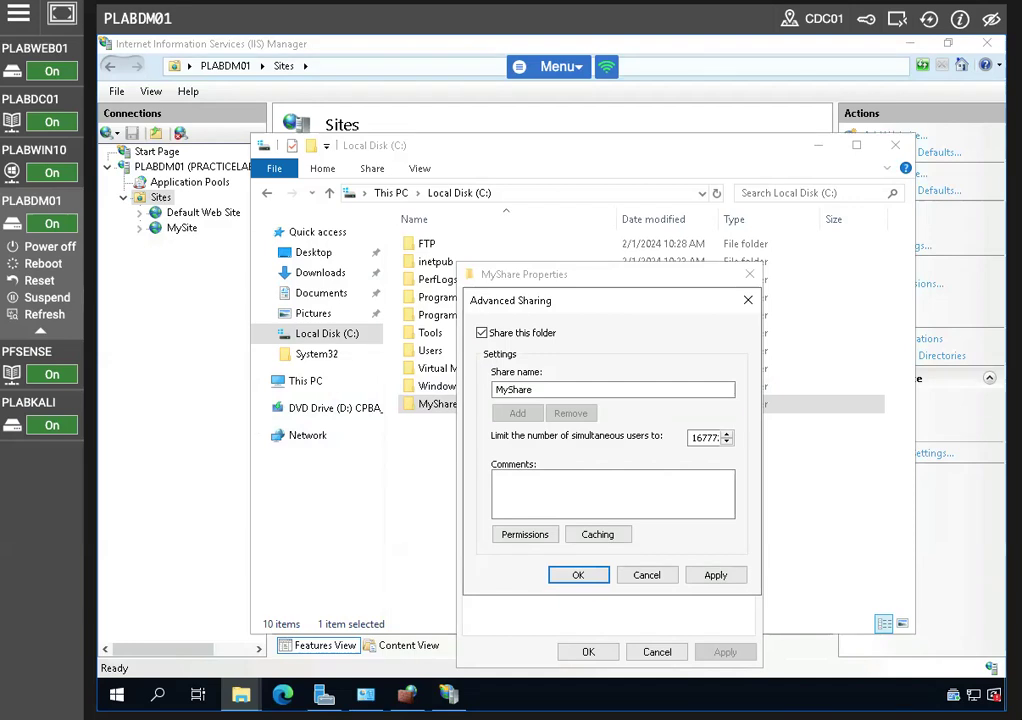
click(528, 535)
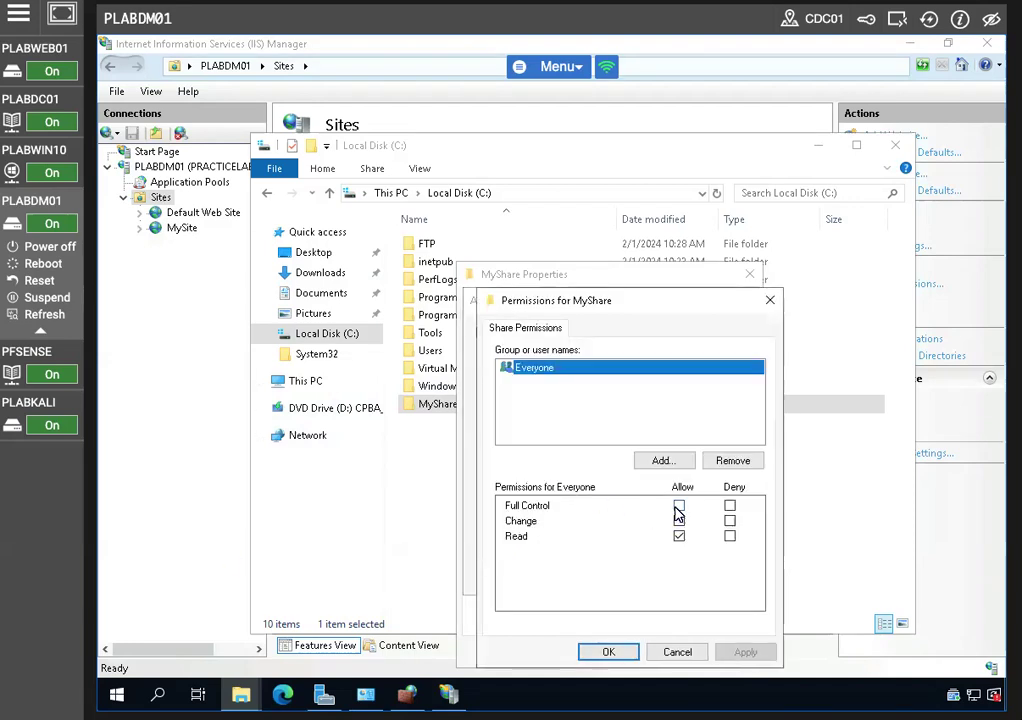
click(679, 506)
click(745, 652)
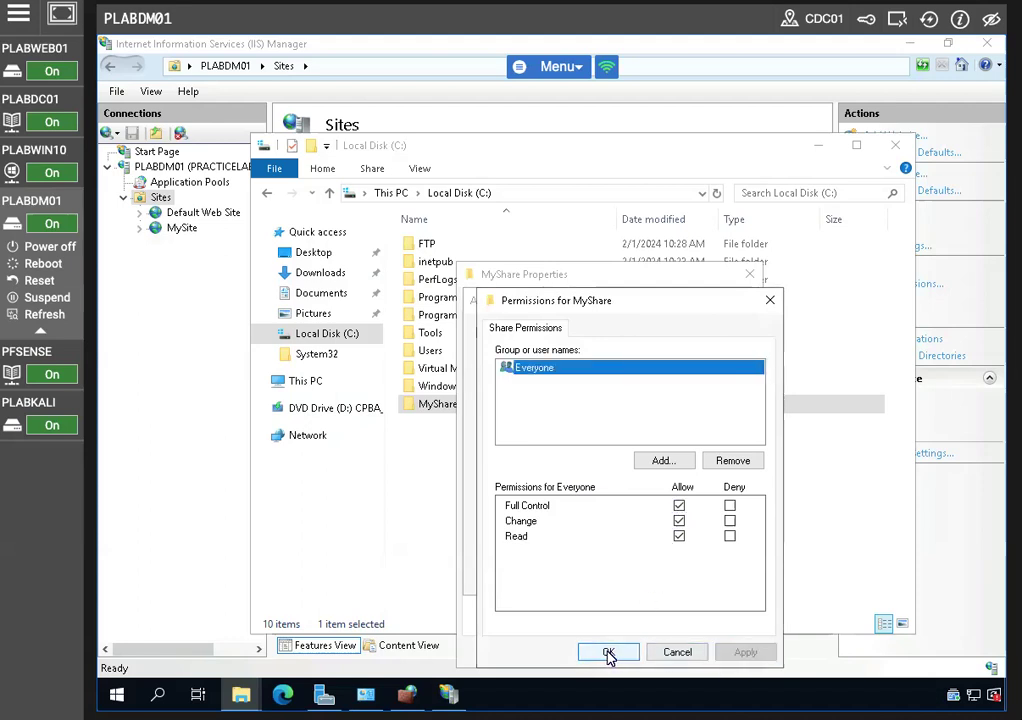
click(608, 652)
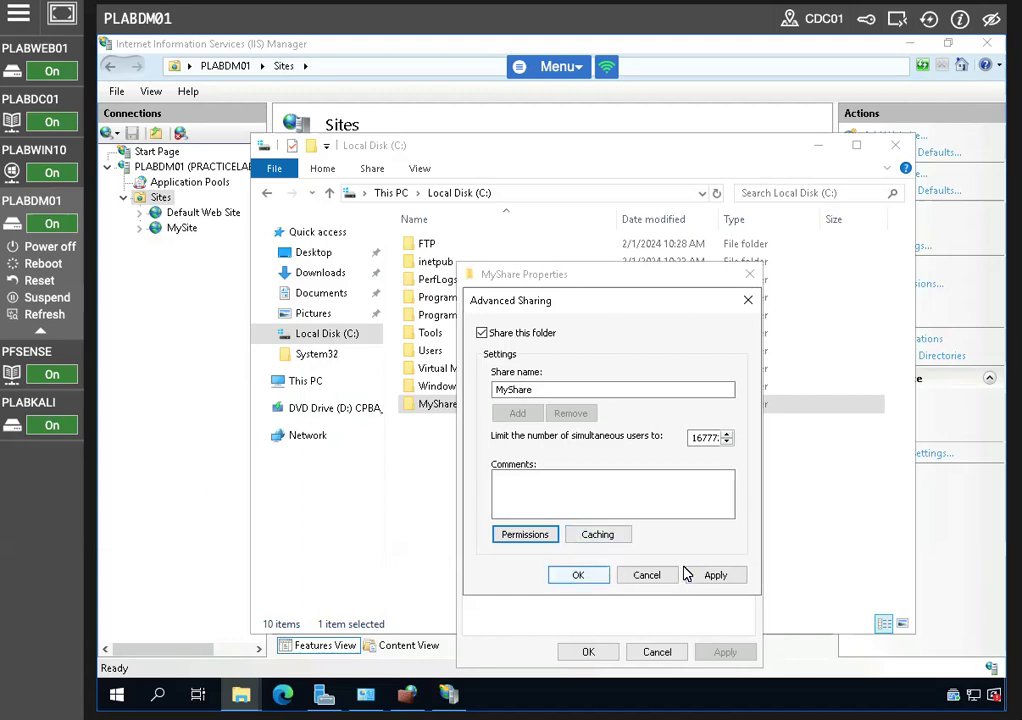
Confirm the advanced sharing settings and select MyShare's network path \\PLABDM01\MyShare
click(585, 575)
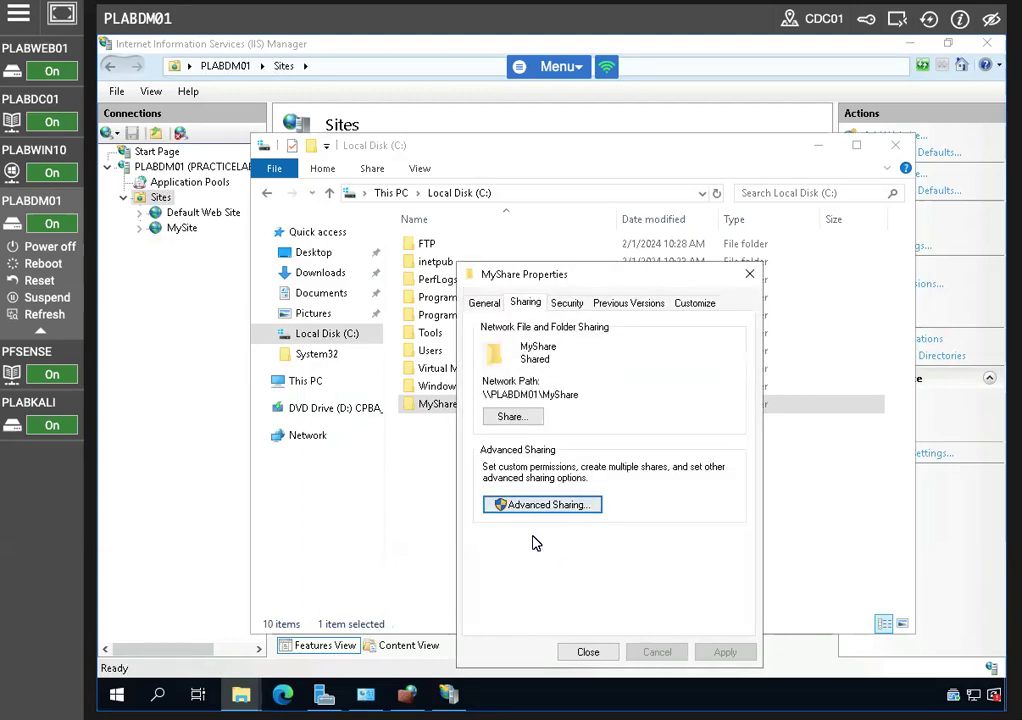
click(508, 395)
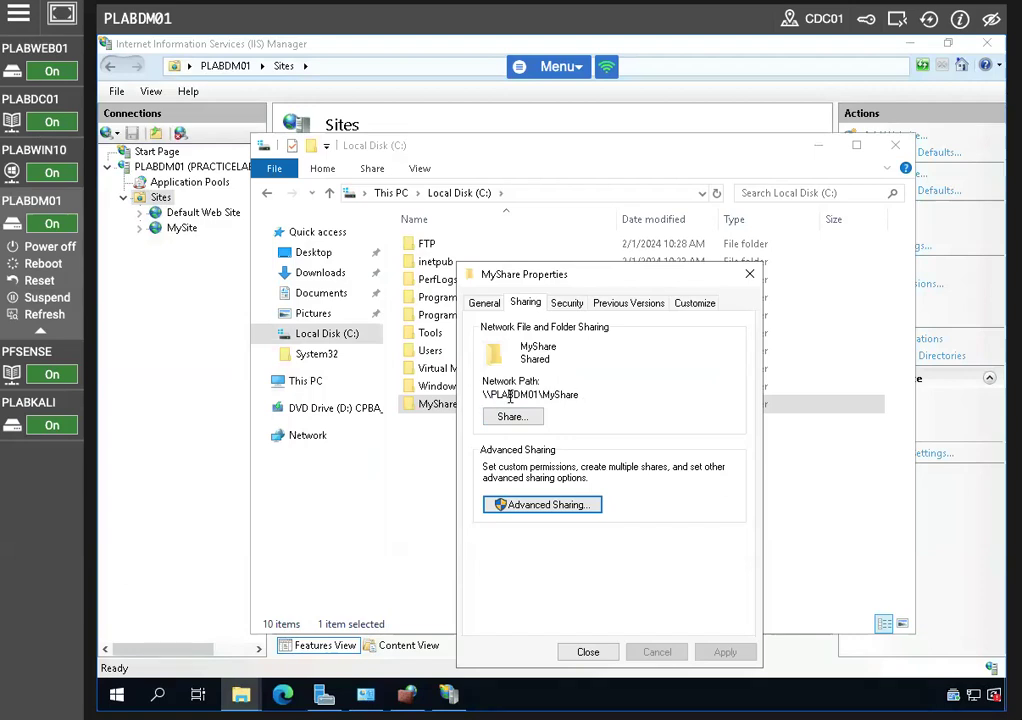
double_click(576, 396)
click(577, 396)
drag(579, 396, 484, 396)
Copy the network path, close MyShare's properties, and switch to the PLABWIN10 client
right_click(490, 396)
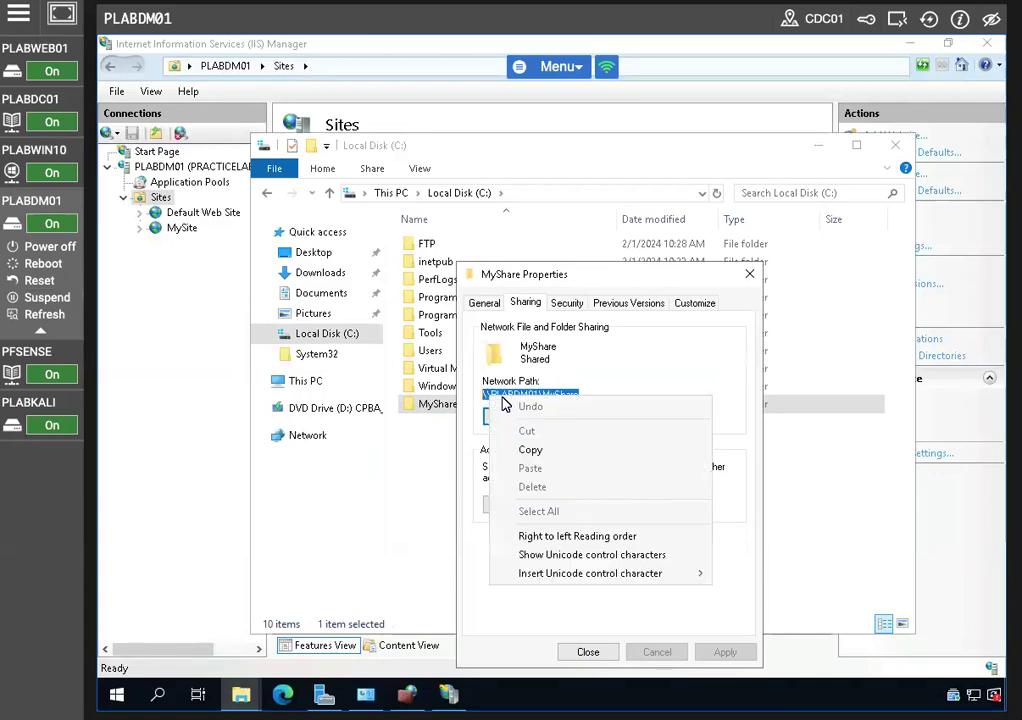
click(535, 449)
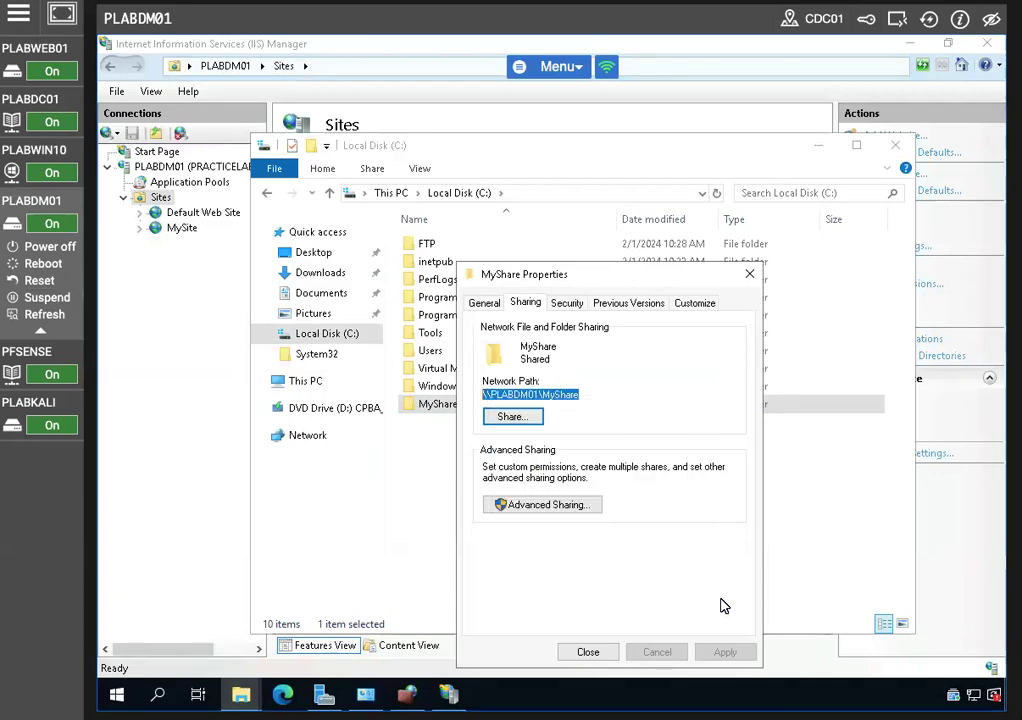
click(588, 652)
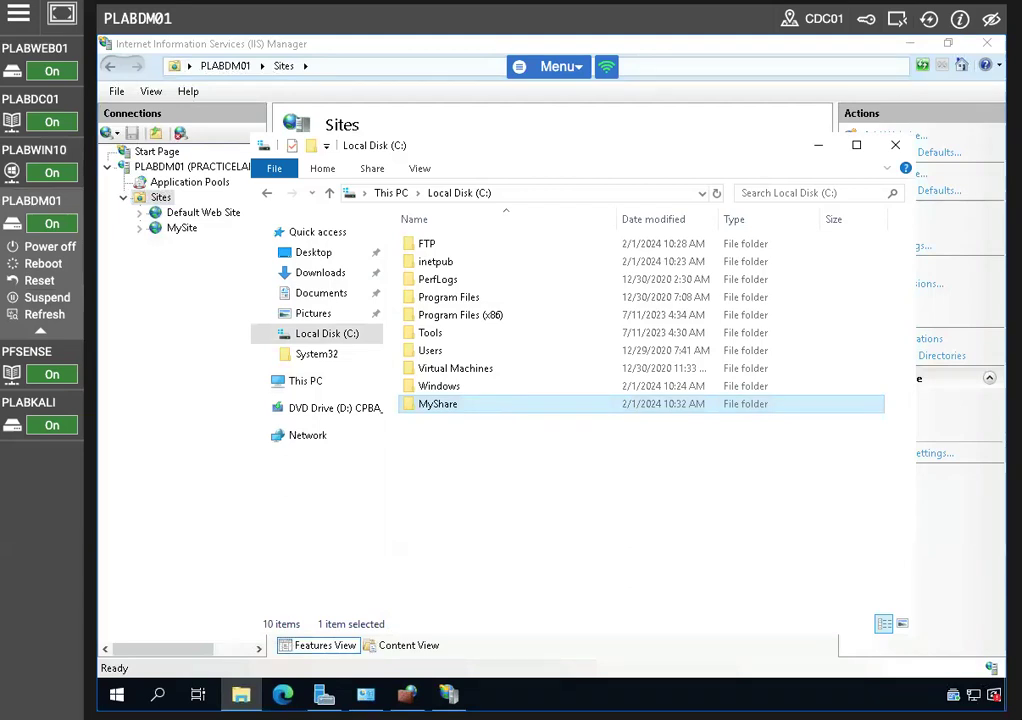
click(37, 155)
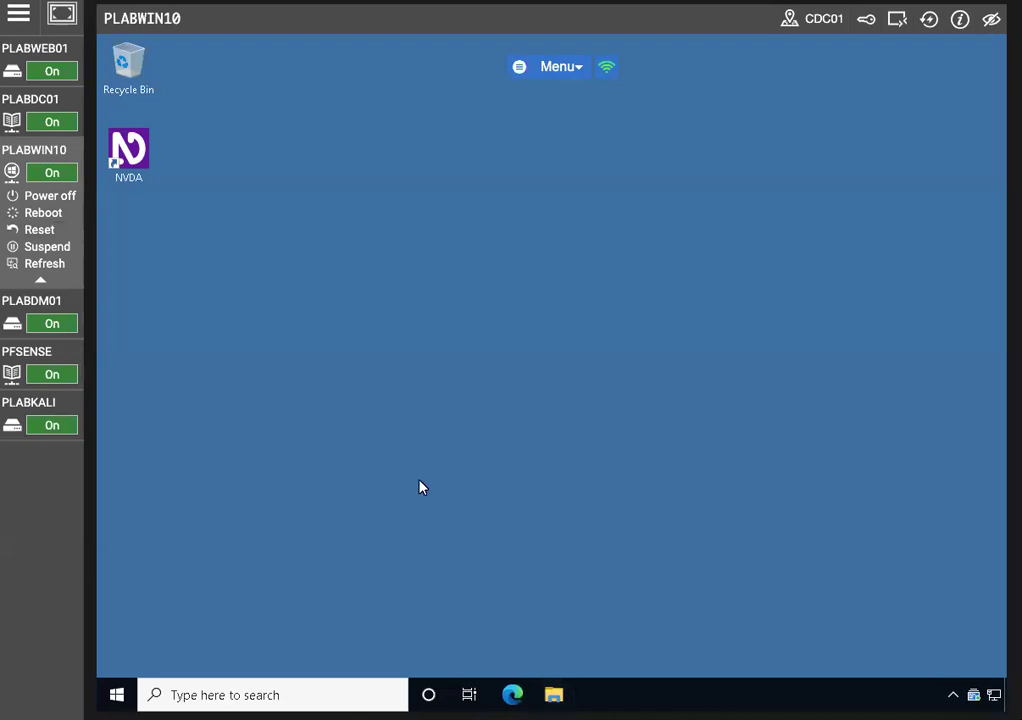
In a new File Explorer window, replace the address with \\PLABDM01\MyShare to open the empty share
key(super+e)
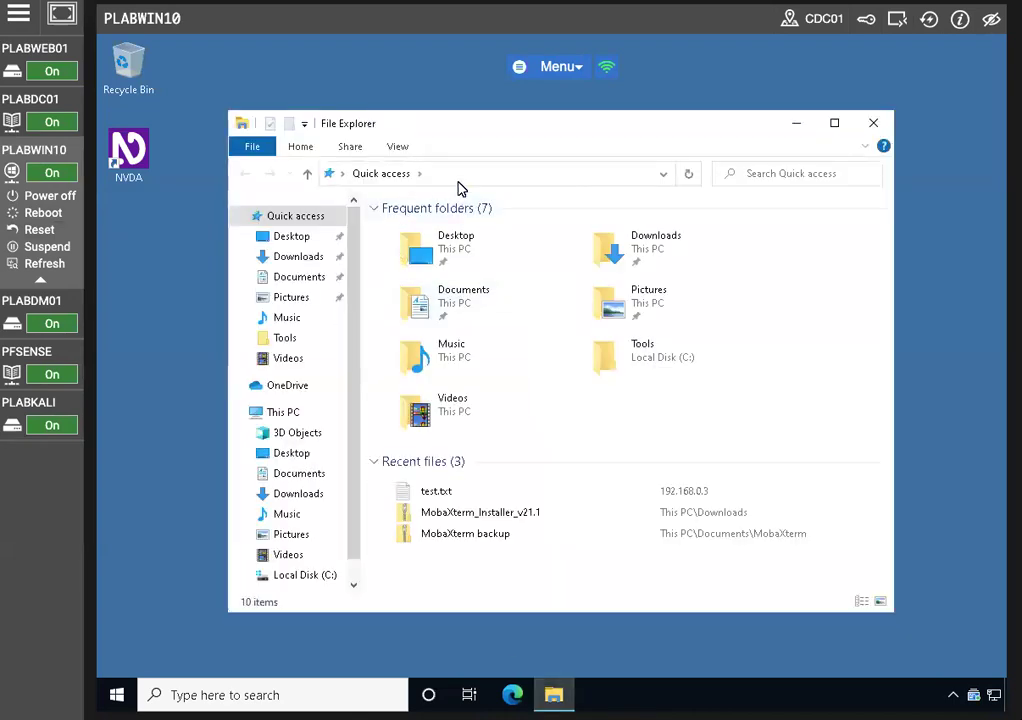
click(455, 177)
right_click(422, 177)
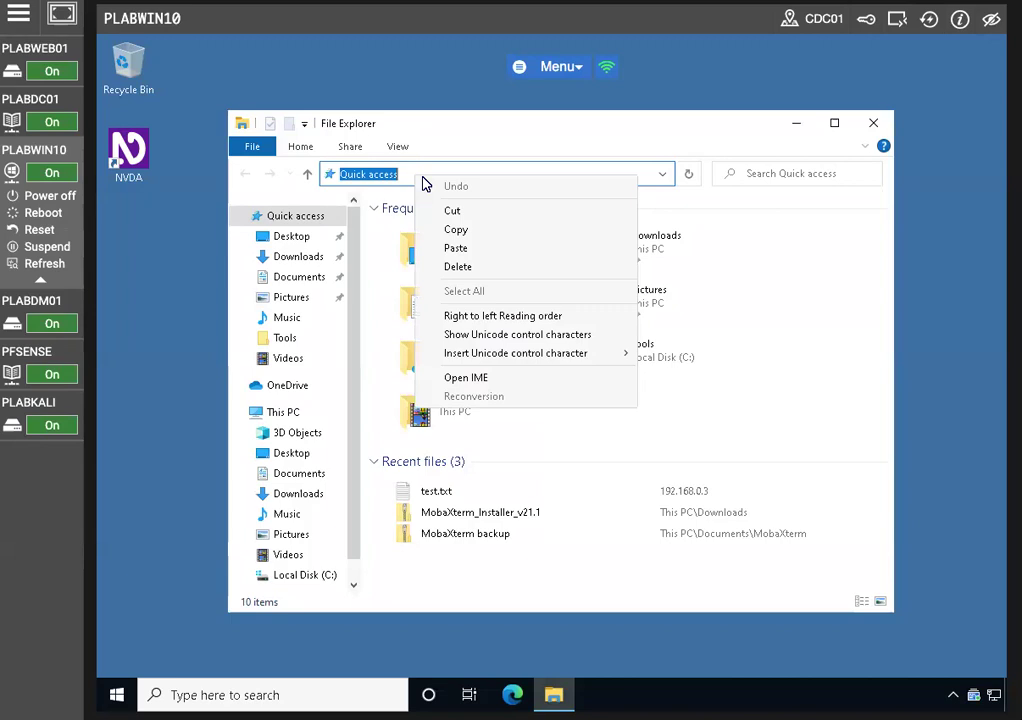
click(468, 262)
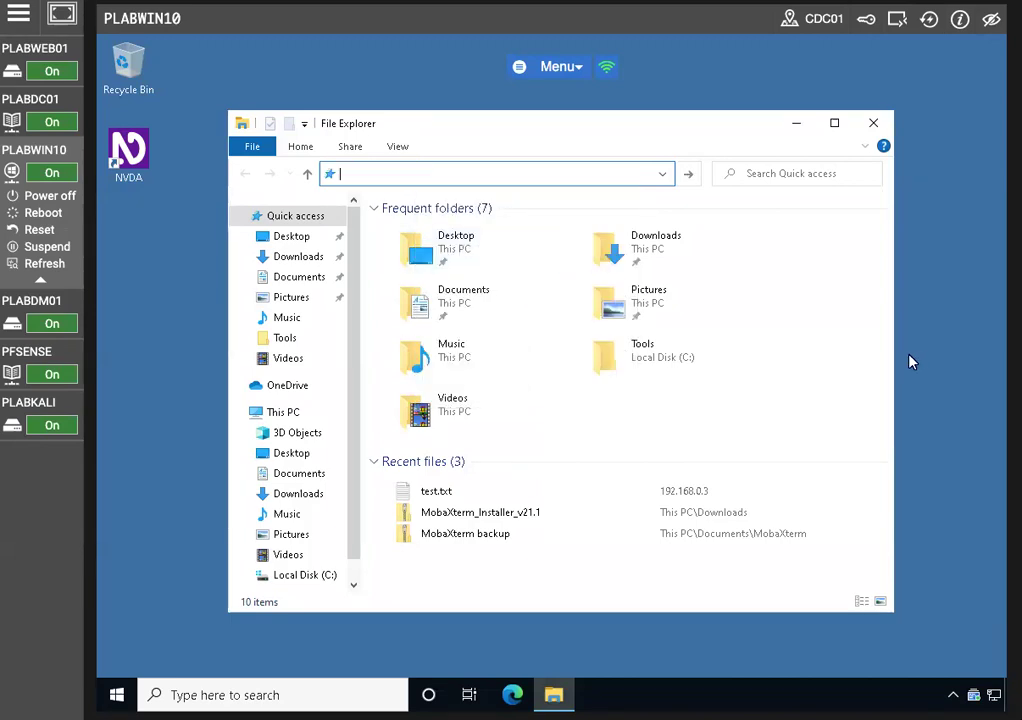
text(\\PLAB)
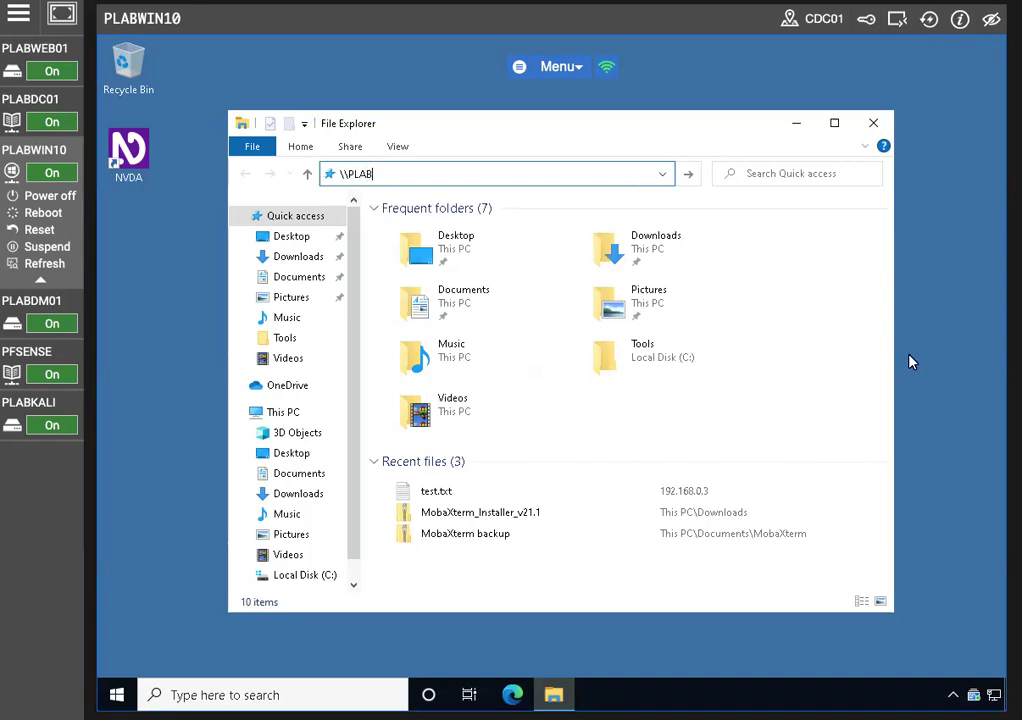
text(DM01\MyShare)
key(Return)
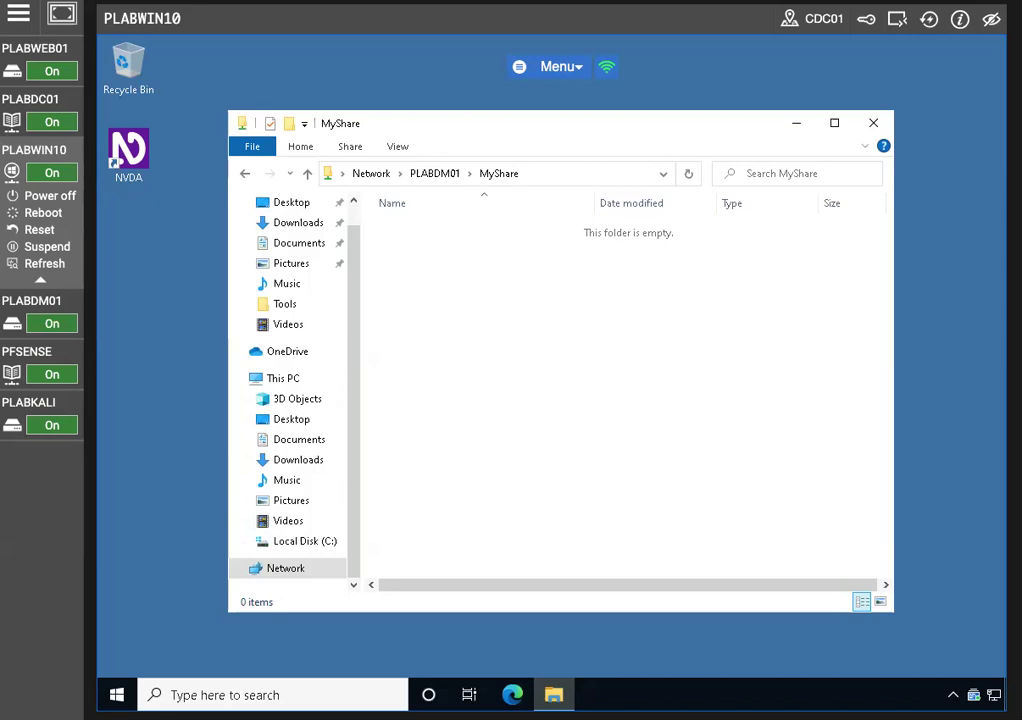
Create a text file named New Text Document in the MyShare folder
right_click(526, 332)
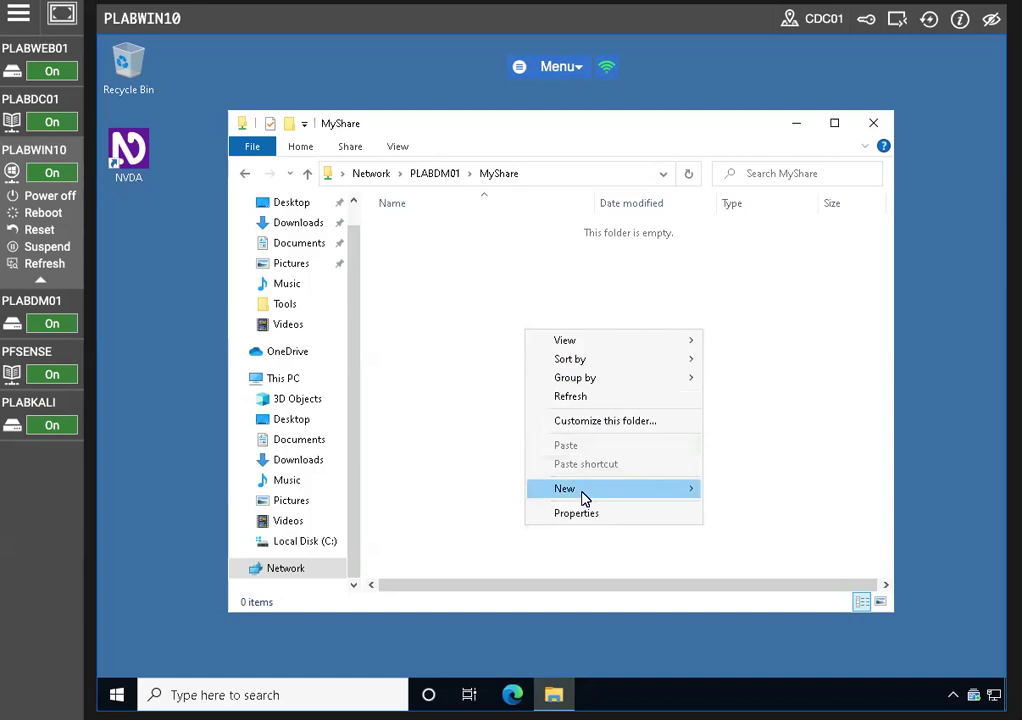
mouse_move(584, 494)
click(765, 643)
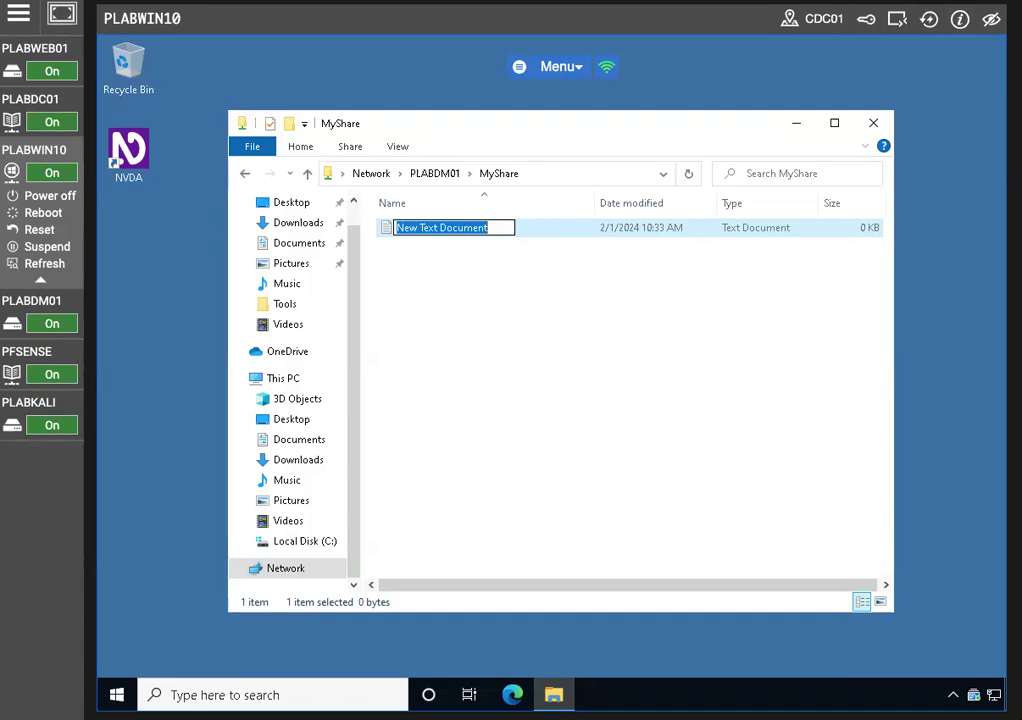
click(481, 317)
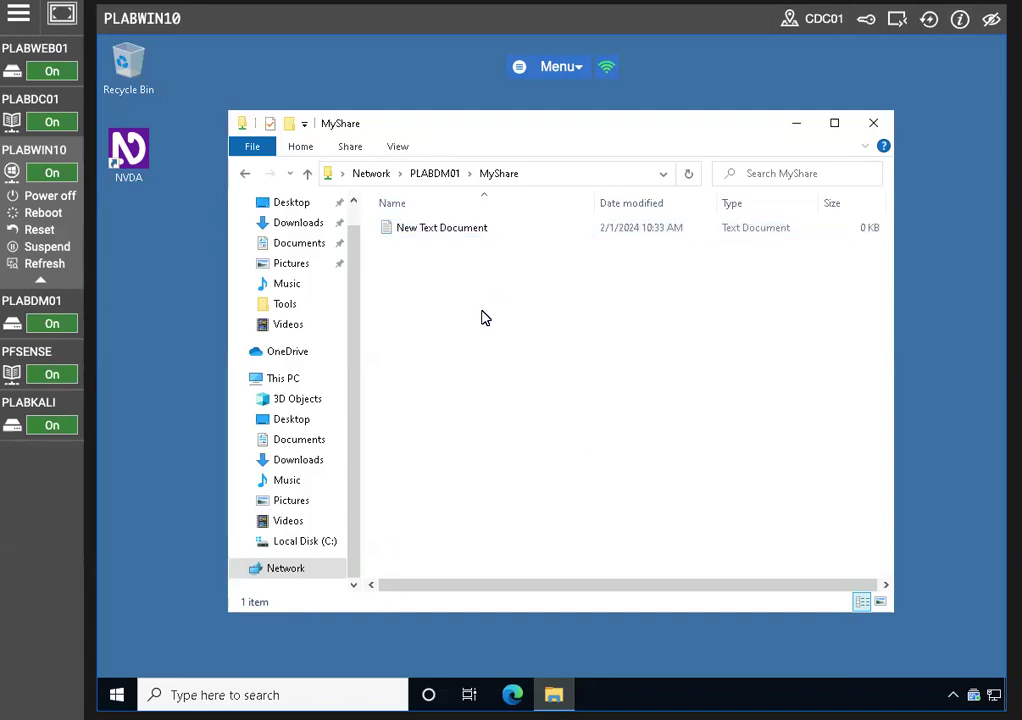
Write 'This is a shared document.' in Notepad, save it, and close Notepad and the folder
double_click(447, 229)
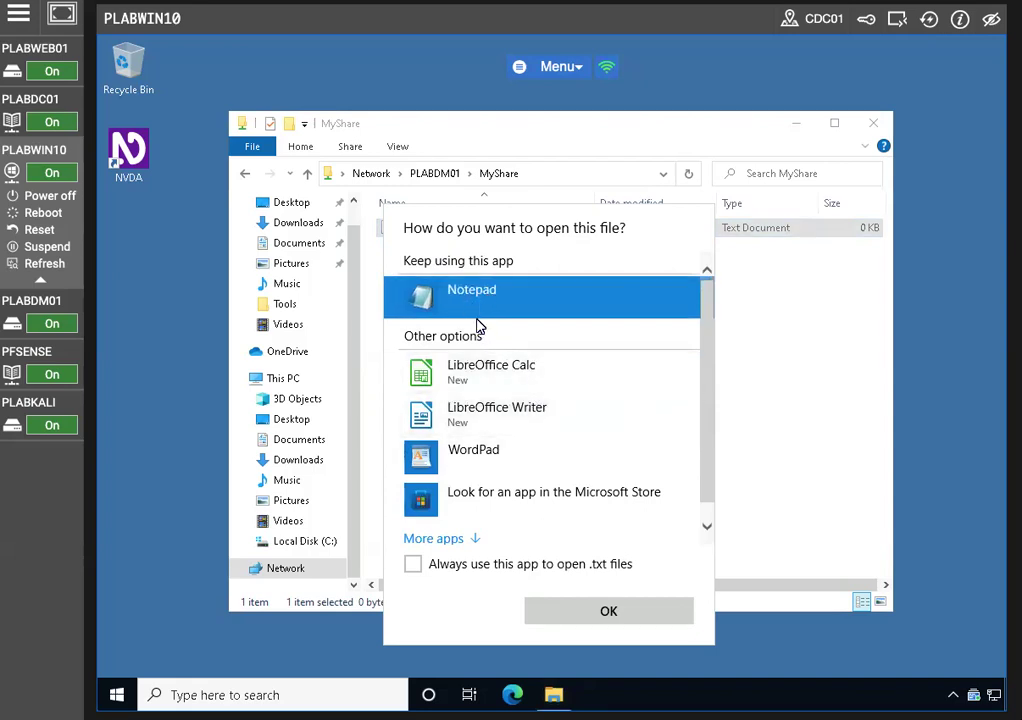
click(609, 612)
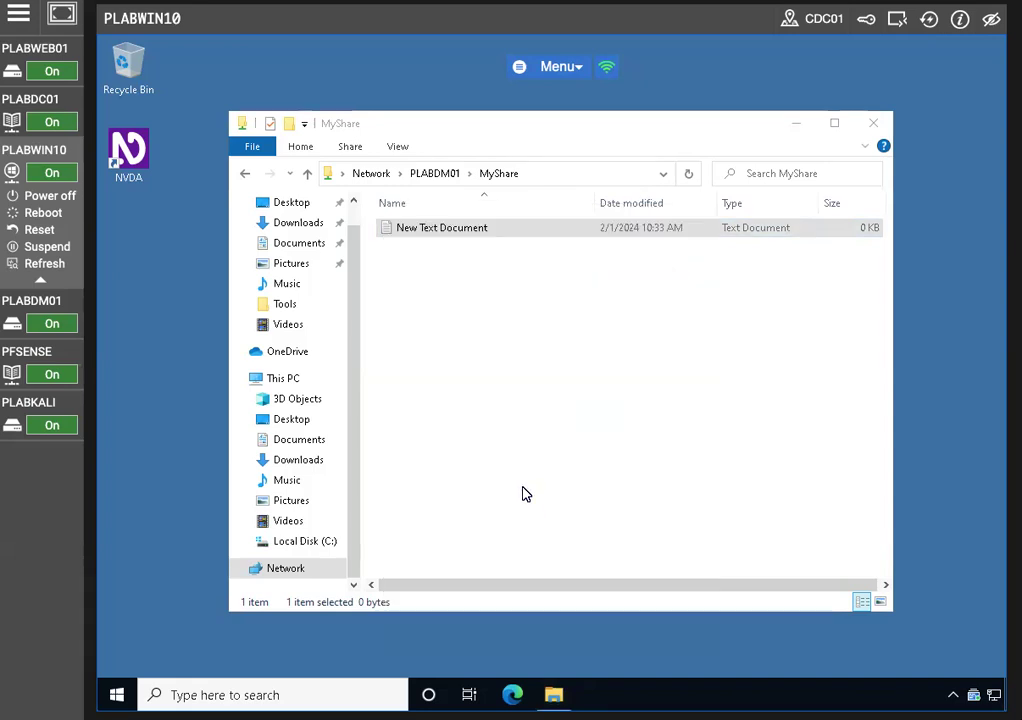
text(Th)
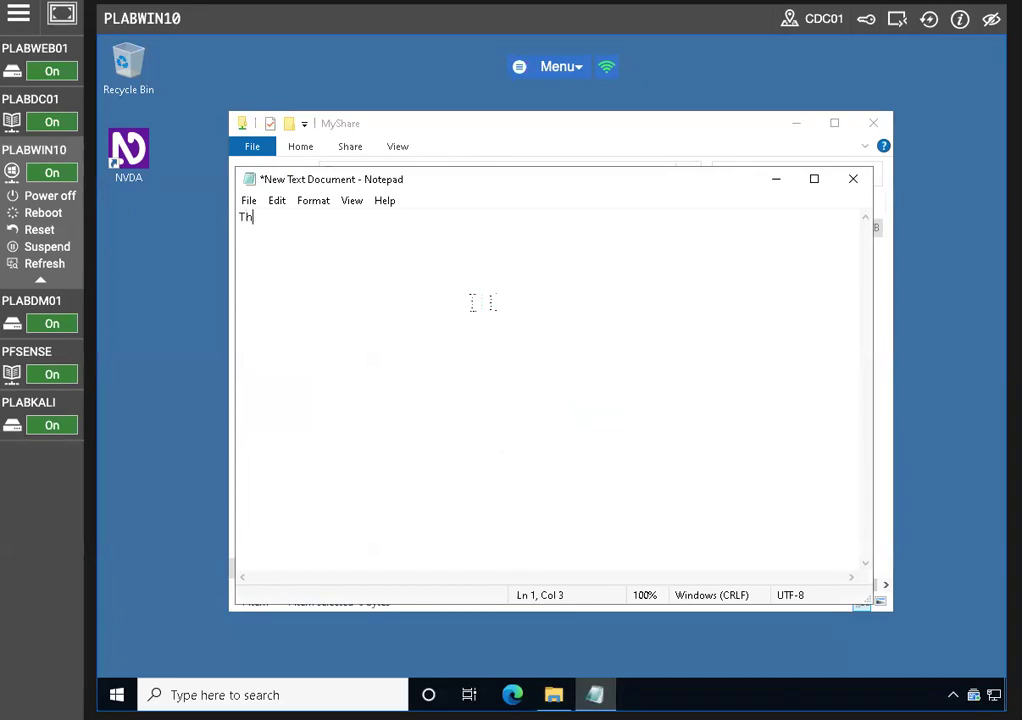
text(is is a shared docum)
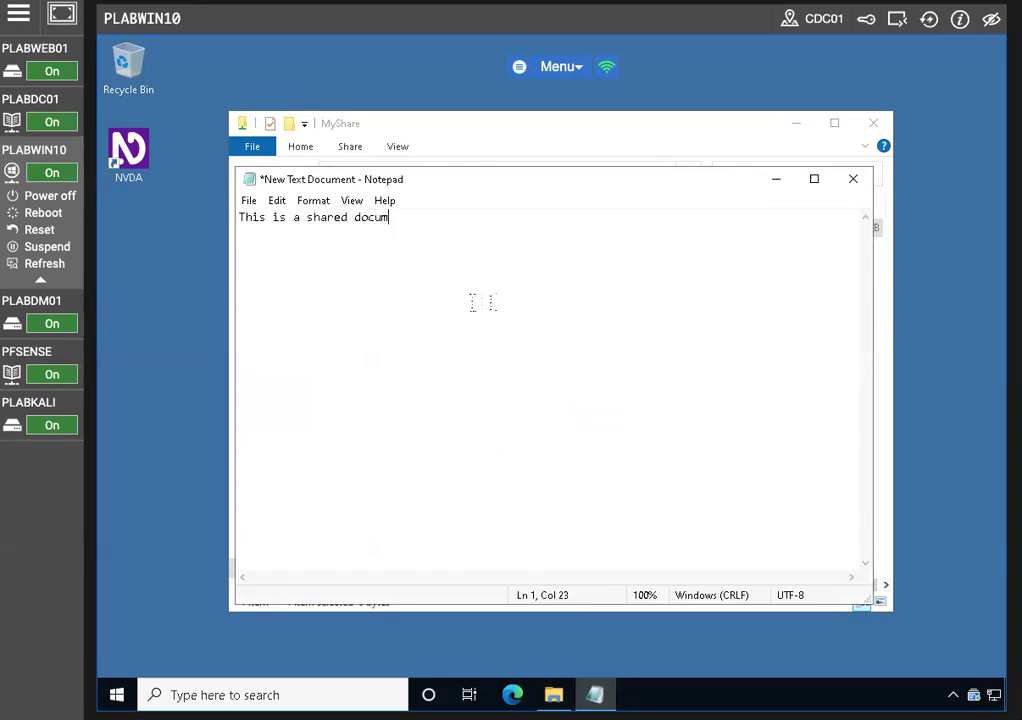
text(ent.)
click(250, 201)
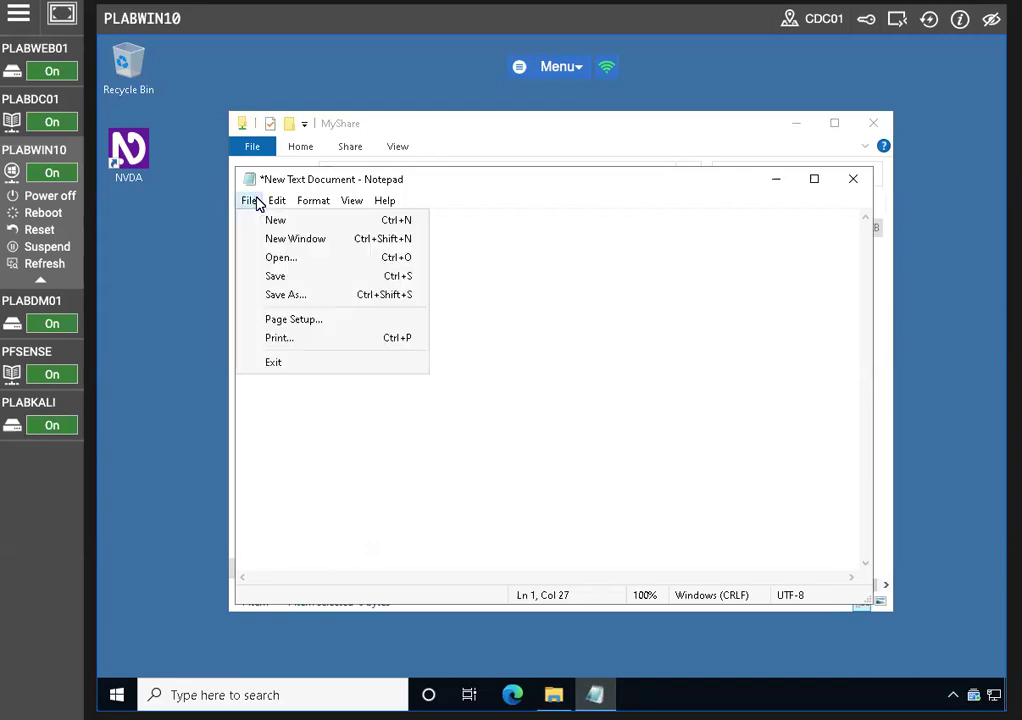
click(283, 277)
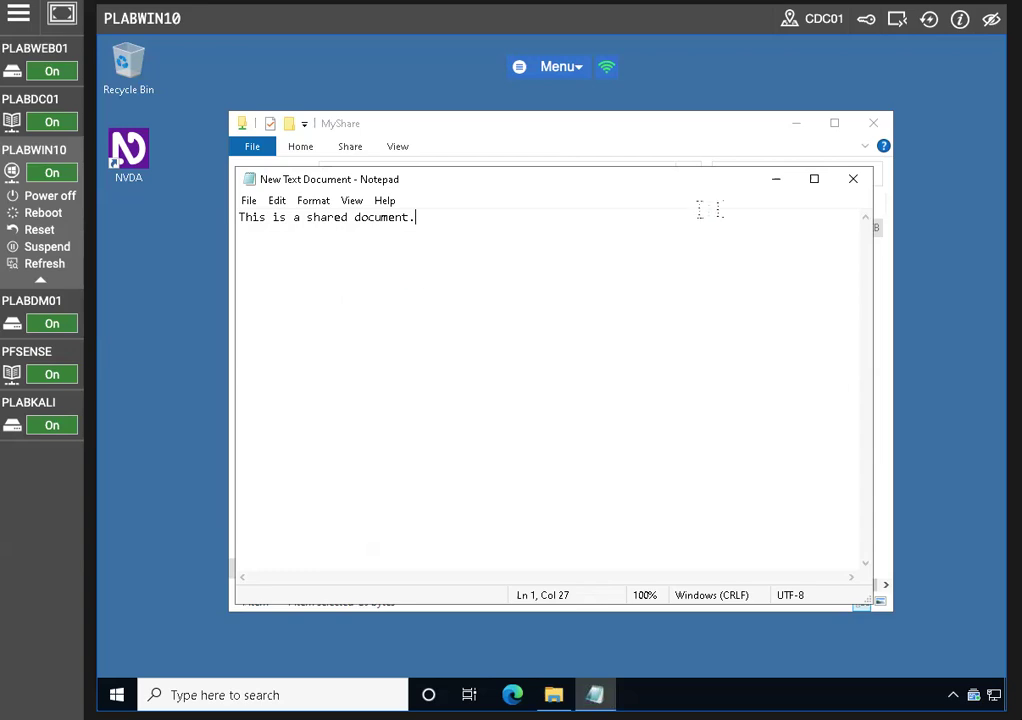
click(853, 179)
click(873, 123)
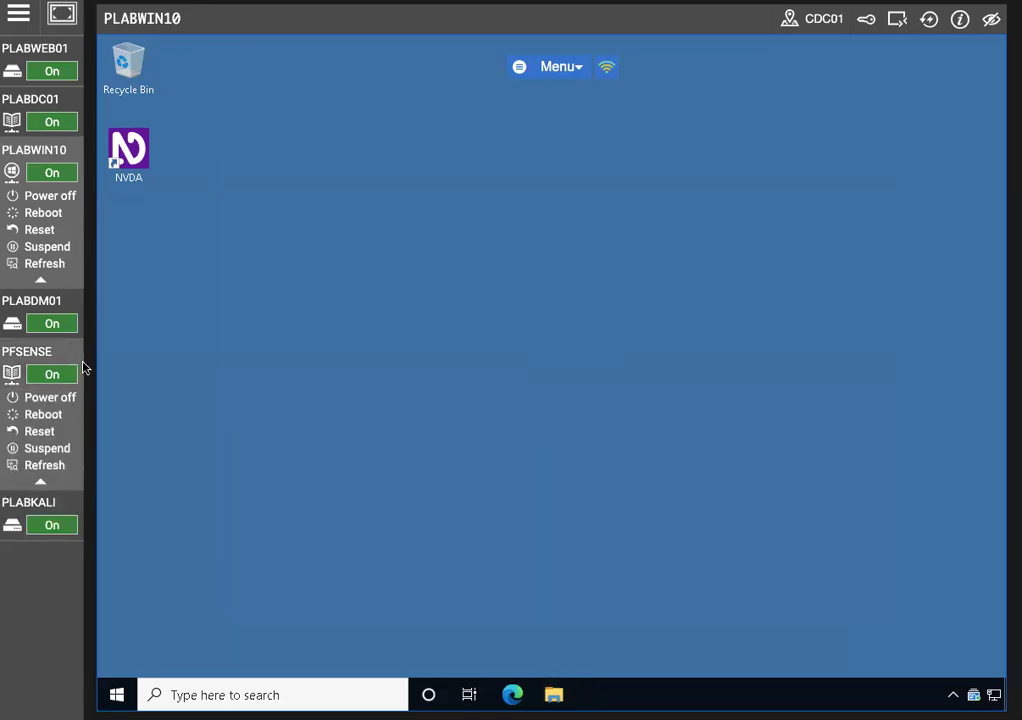
On PLABDM01, refresh Local Disk (C:), maximize the window, and open C:\MyShare
click(32, 312)
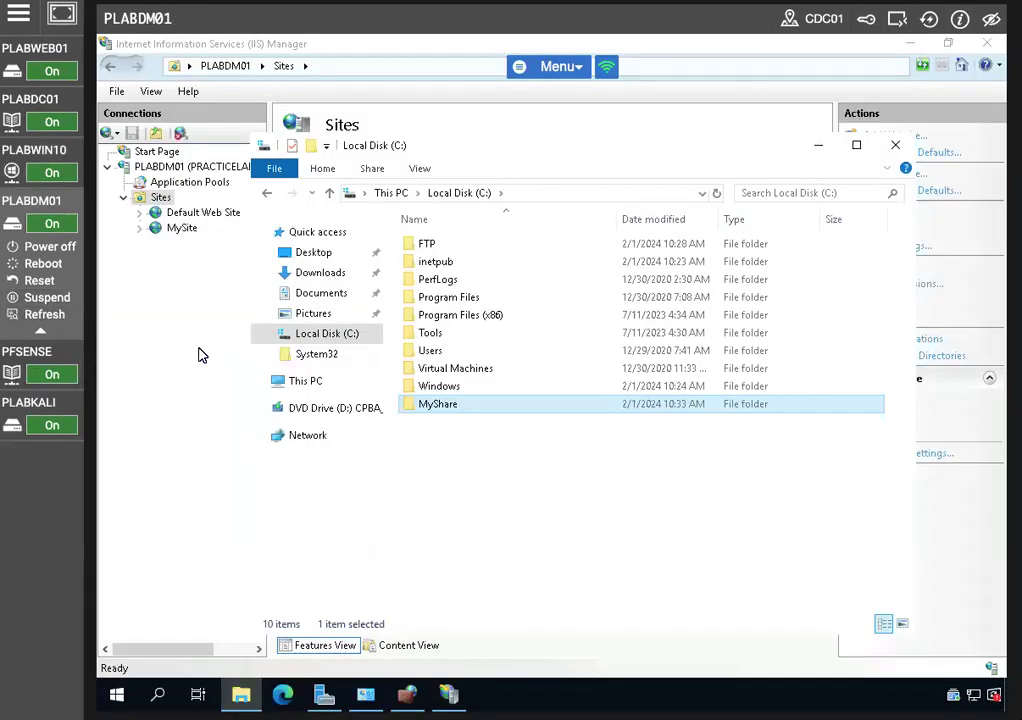
click(315, 333)
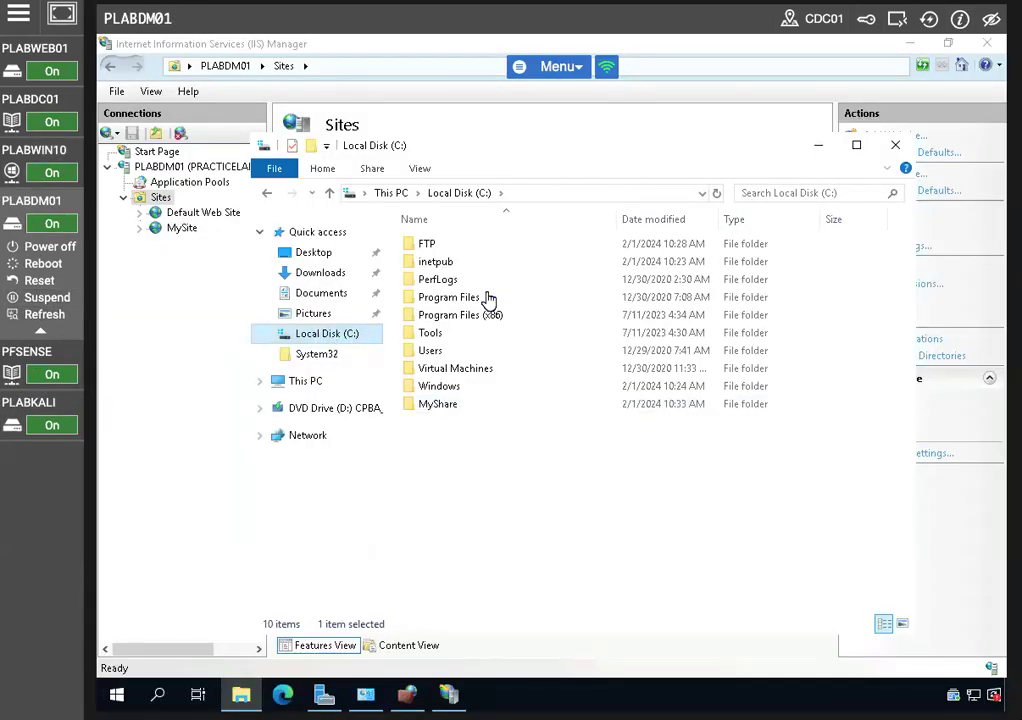
click(857, 146)
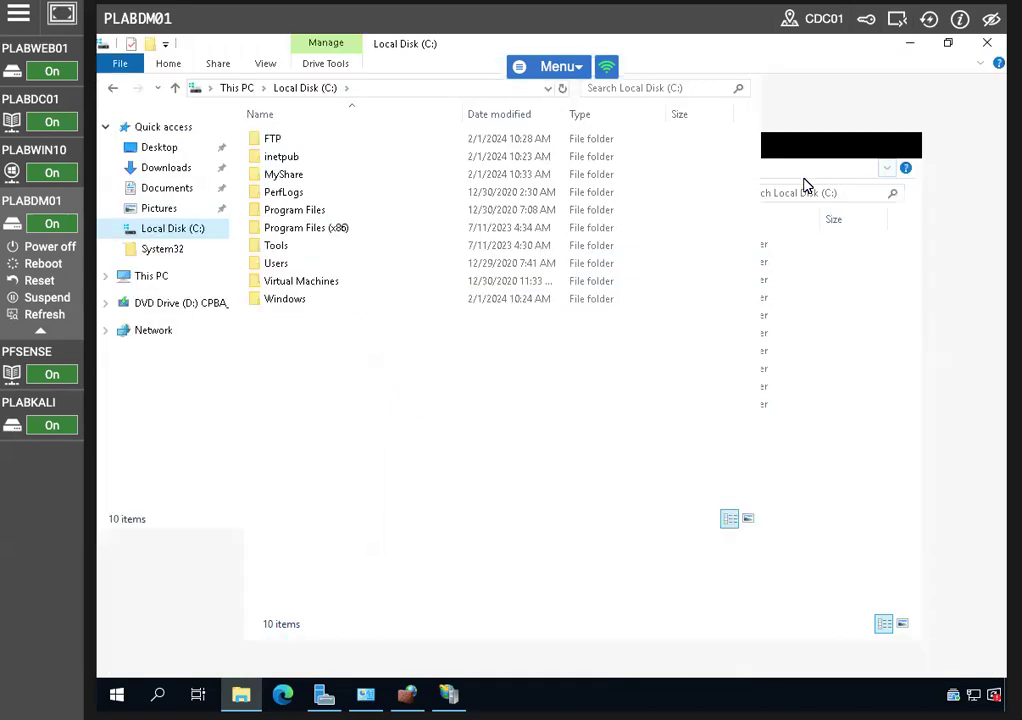
click(303, 177)
double_click(303, 177)
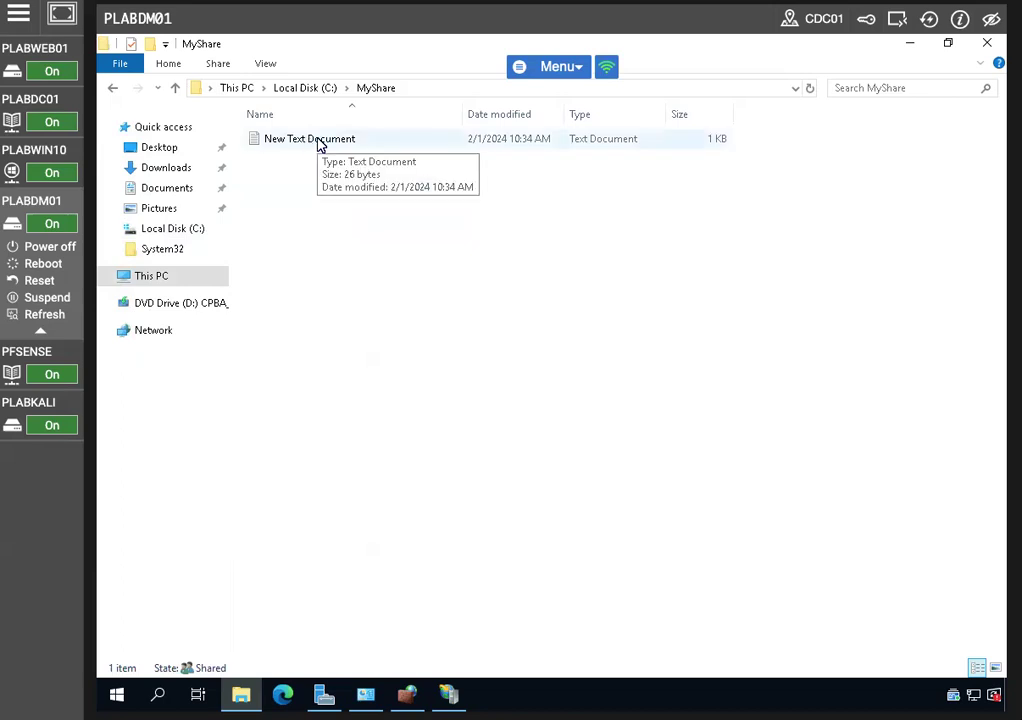
Open New Text Document to verify the shared sentence, then close Notepad and Explorer
double_click(318, 141)
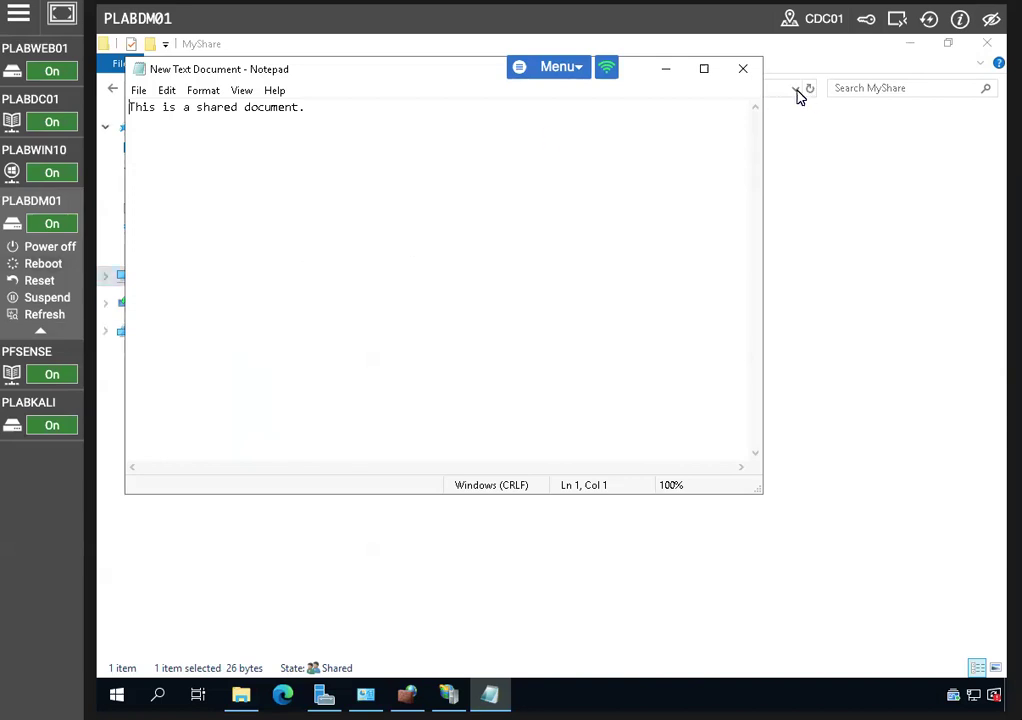
click(743, 68)
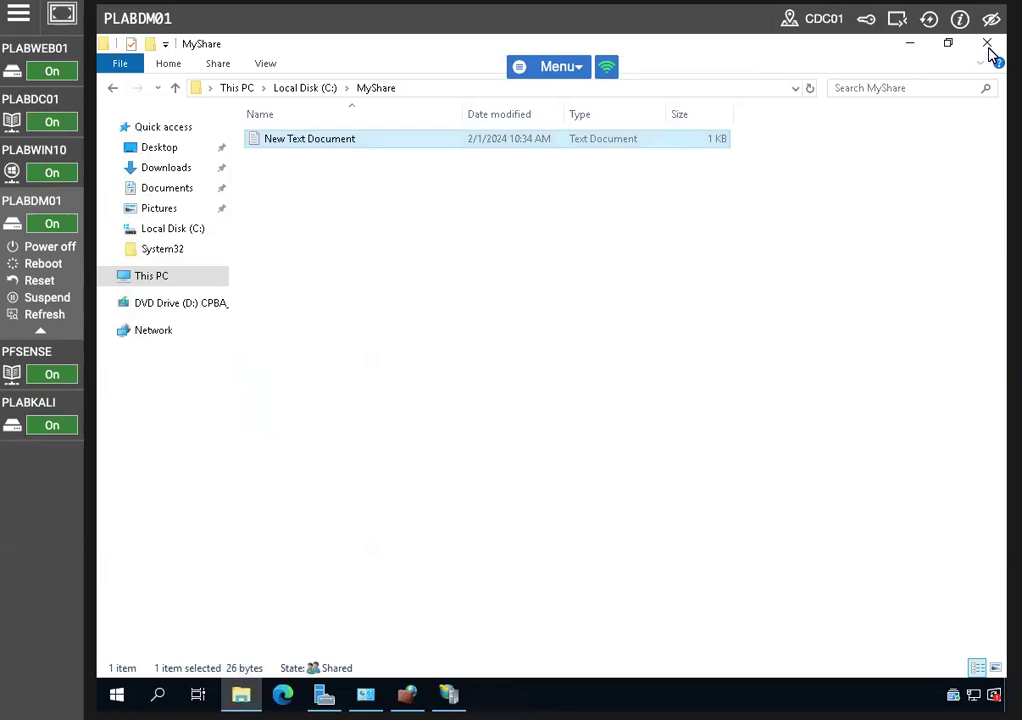
click(987, 43)
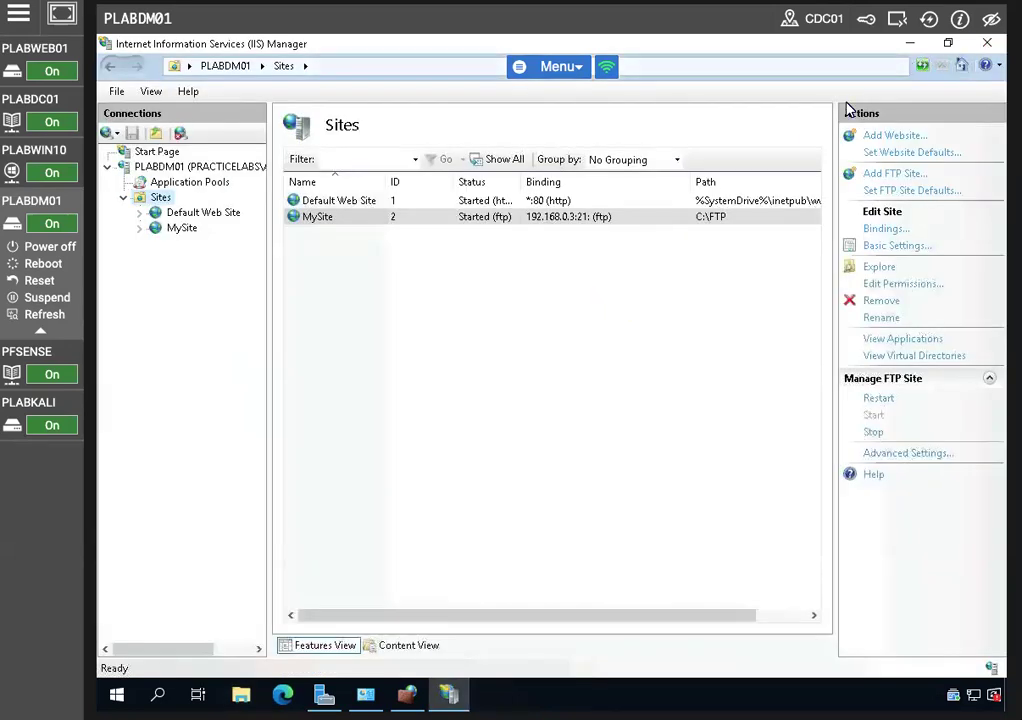
Close IIS Manager, Server Manager and both Windows Defender Firewall windows
click(987, 43)
click(988, 46)
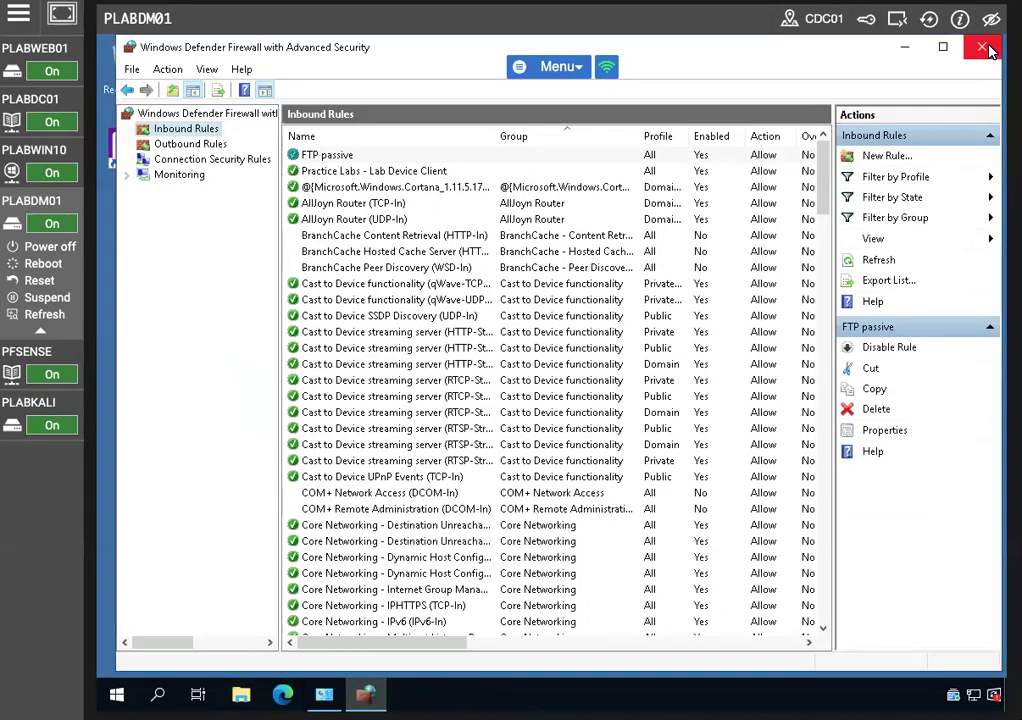
click(985, 47)
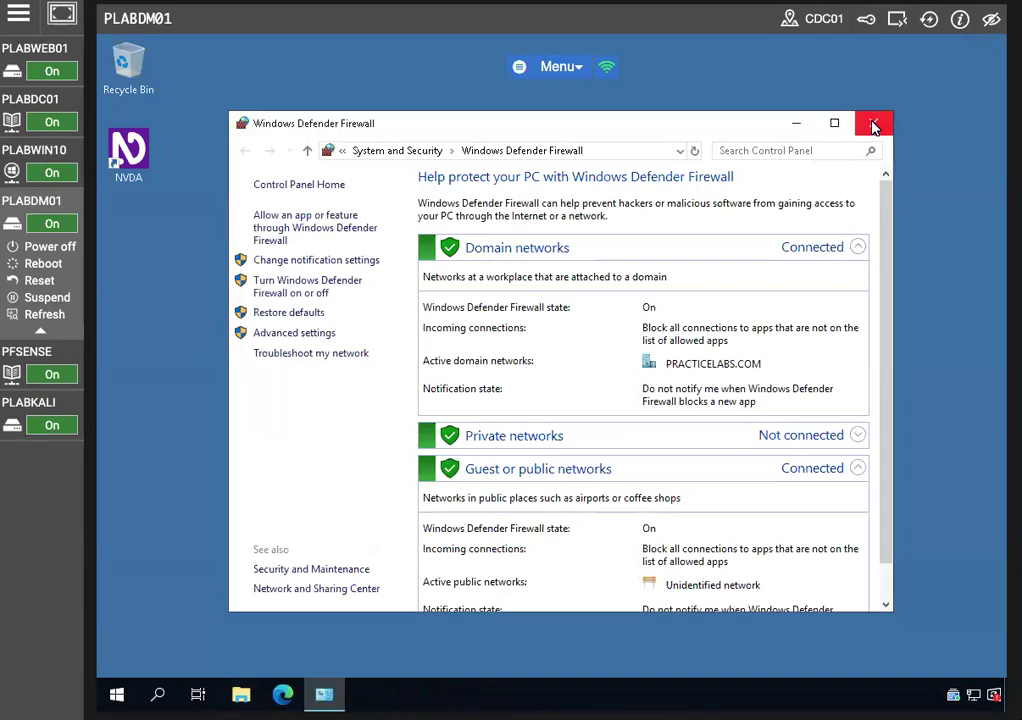
click(869, 123)
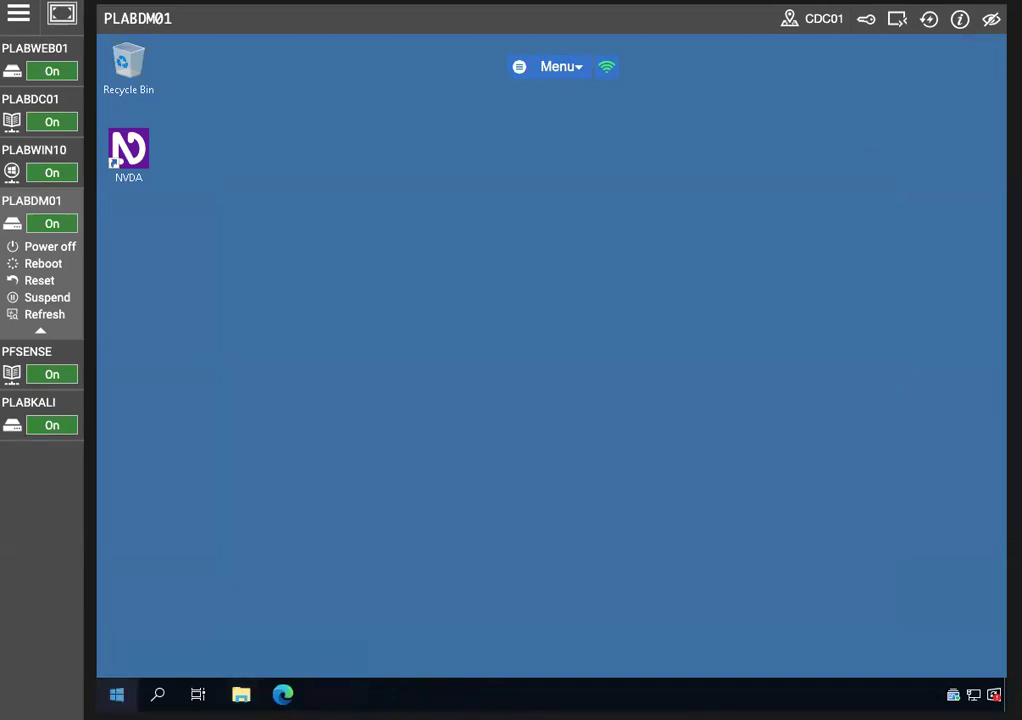
Search 'power' and launch Windows PowerShell as administrator, approving the UAC prompt
click(156, 695)
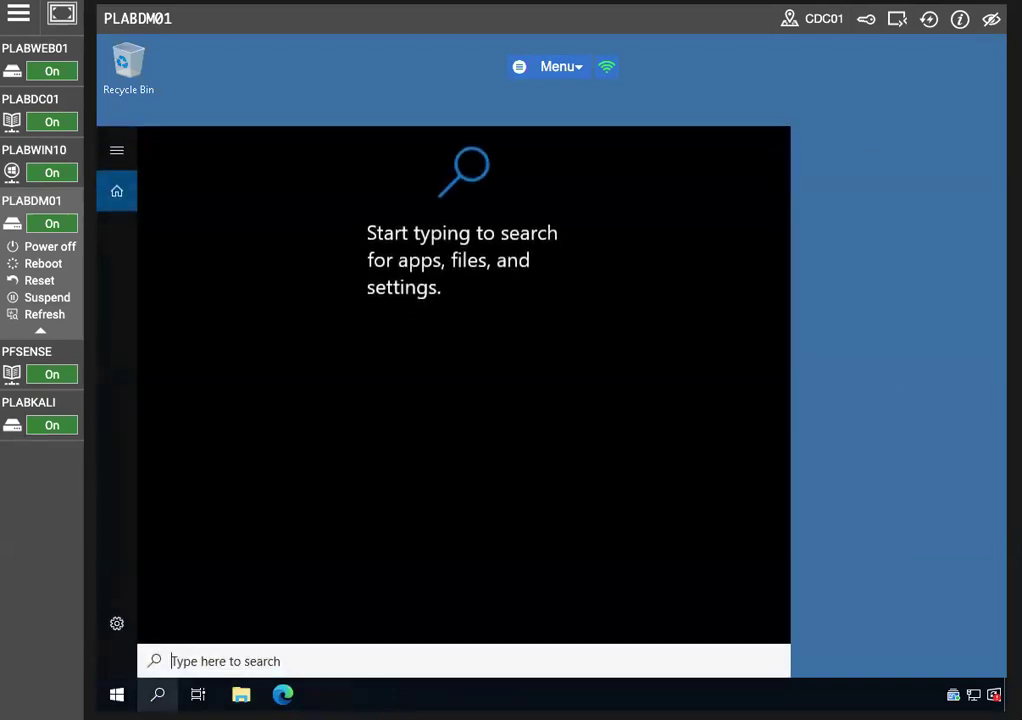
text(power)
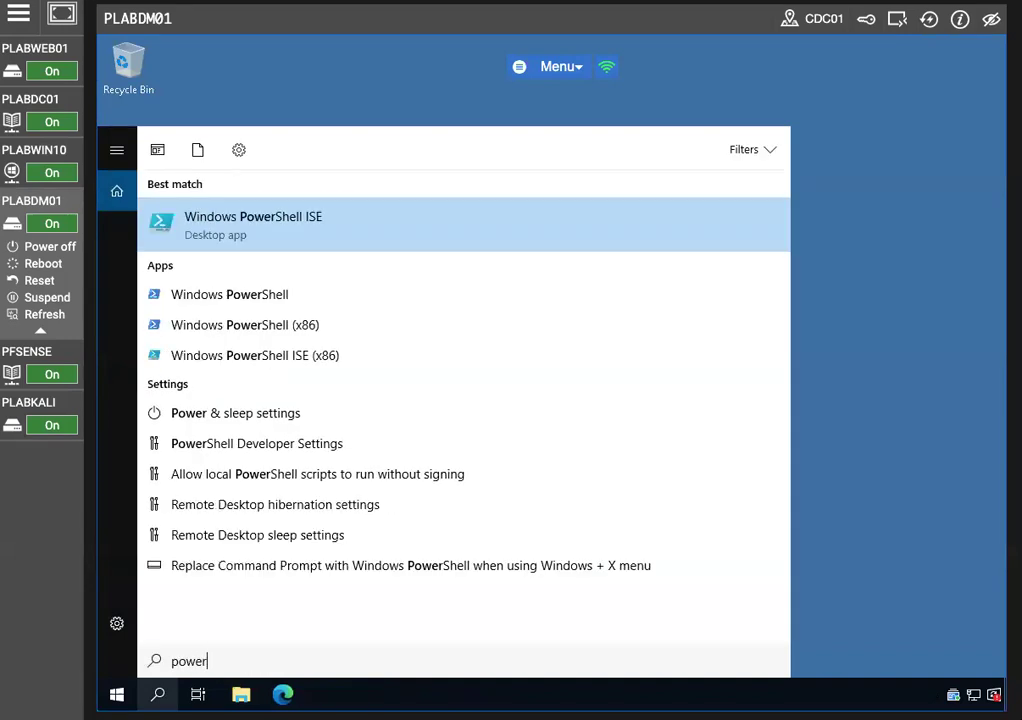
right_click(222, 298)
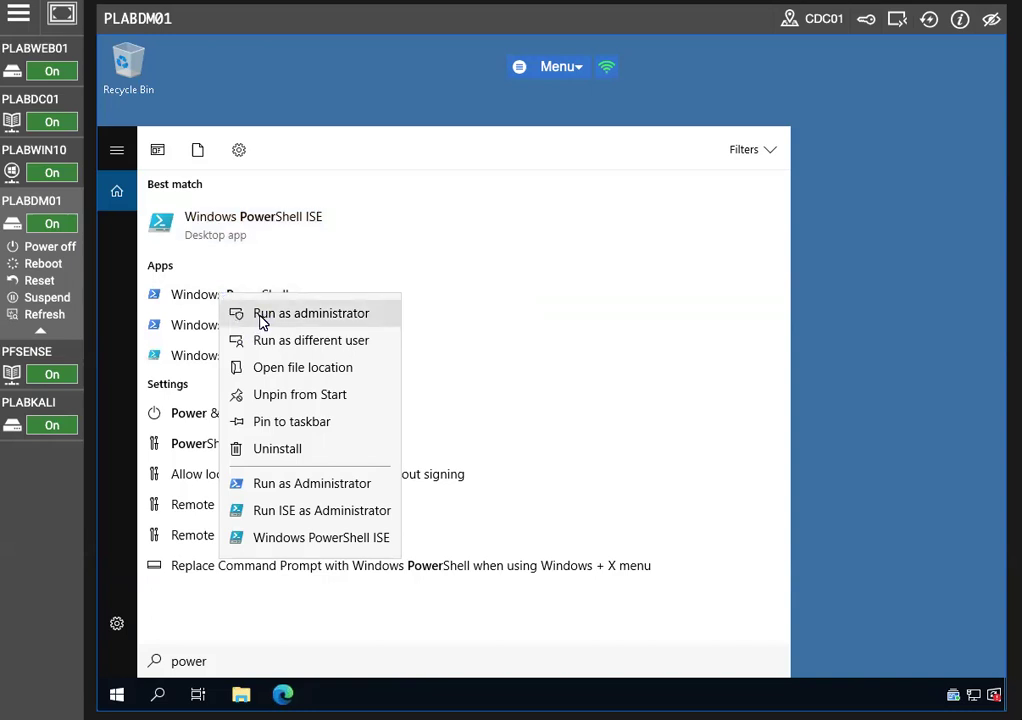
click(262, 314)
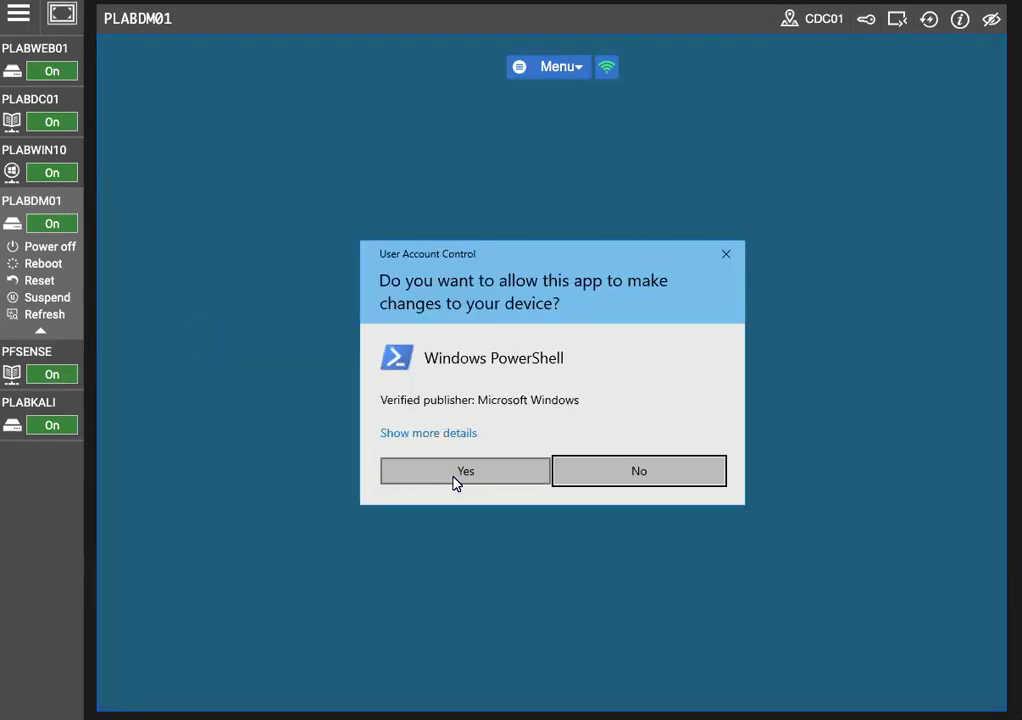
click(455, 481)
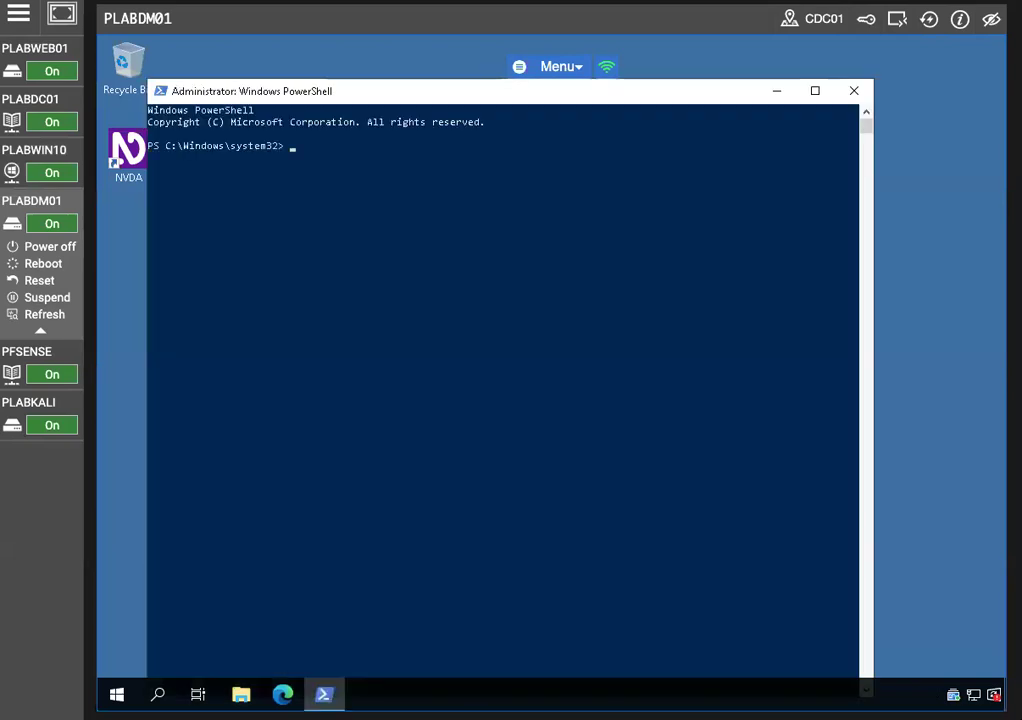
mouse_move(53, 404)
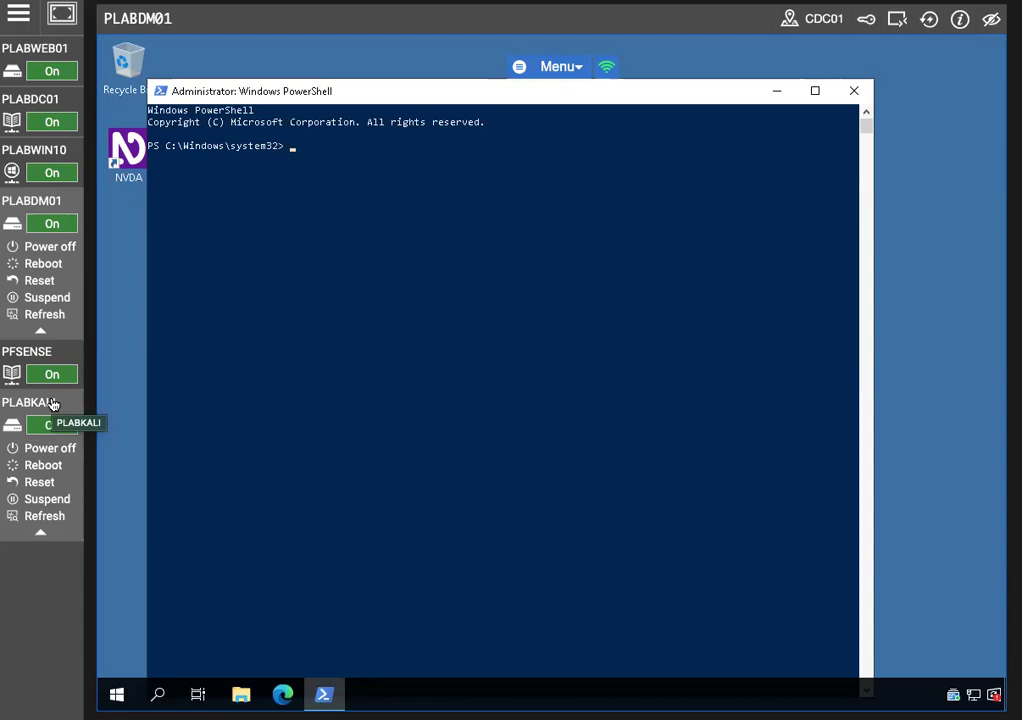
Run Get-WindowsOptionalFeature -Online -FeatureName SMB1Protocol and highlight its Disabled state
text(Get-Windows)
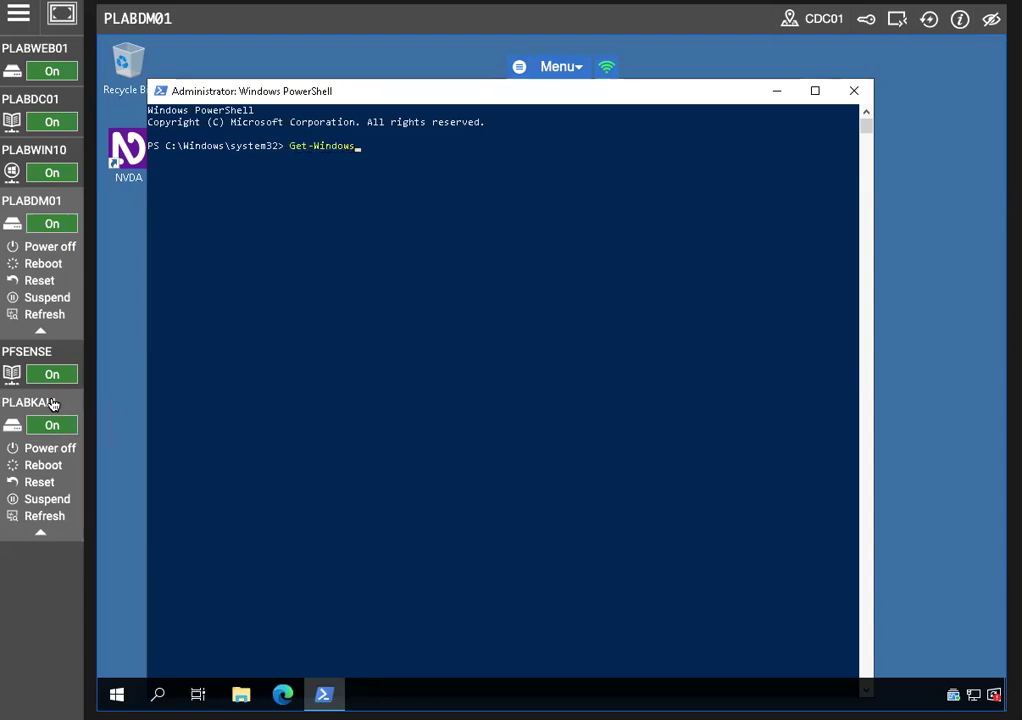
text(OptionalFeature -Online -Feat)
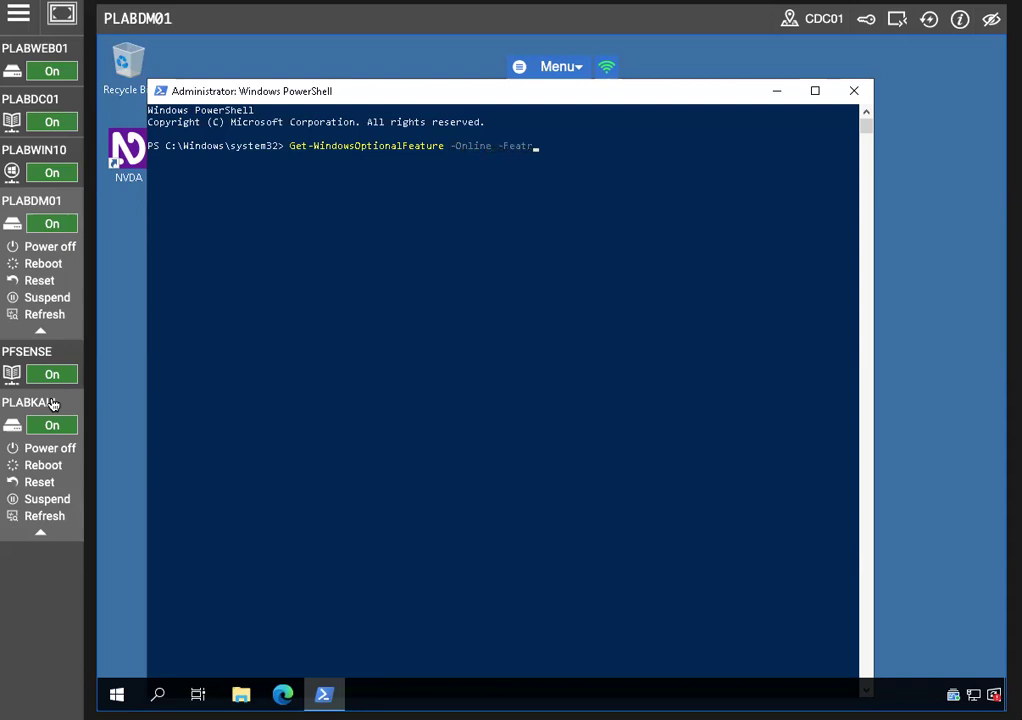
text(ure)
text(Name SMB1Protocol)
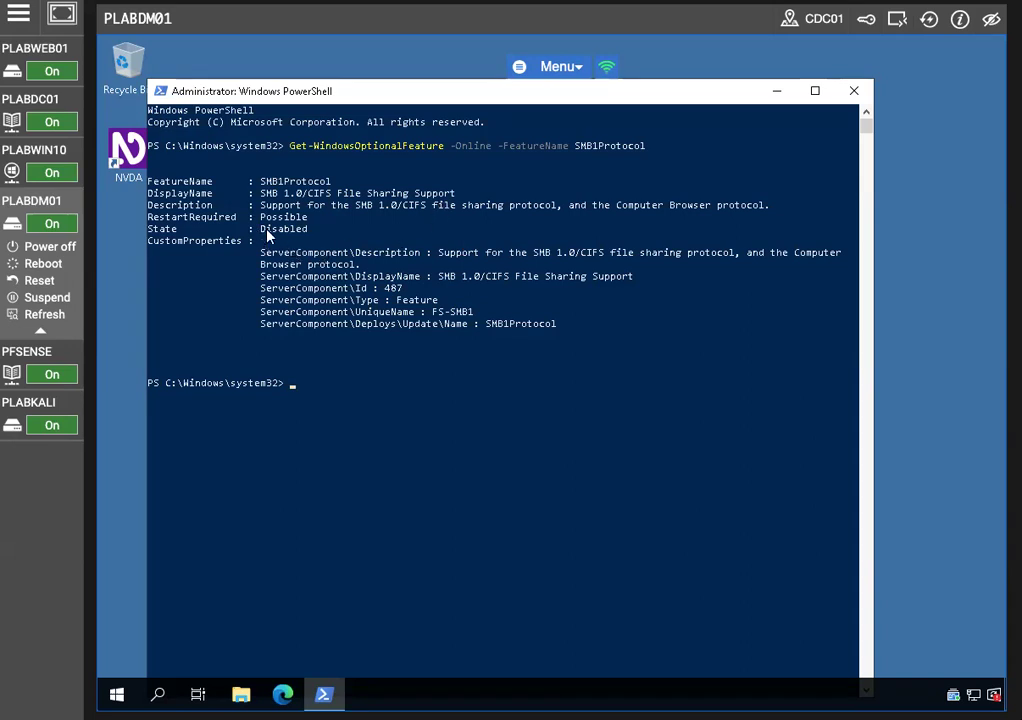
drag(255, 229, 336, 229)
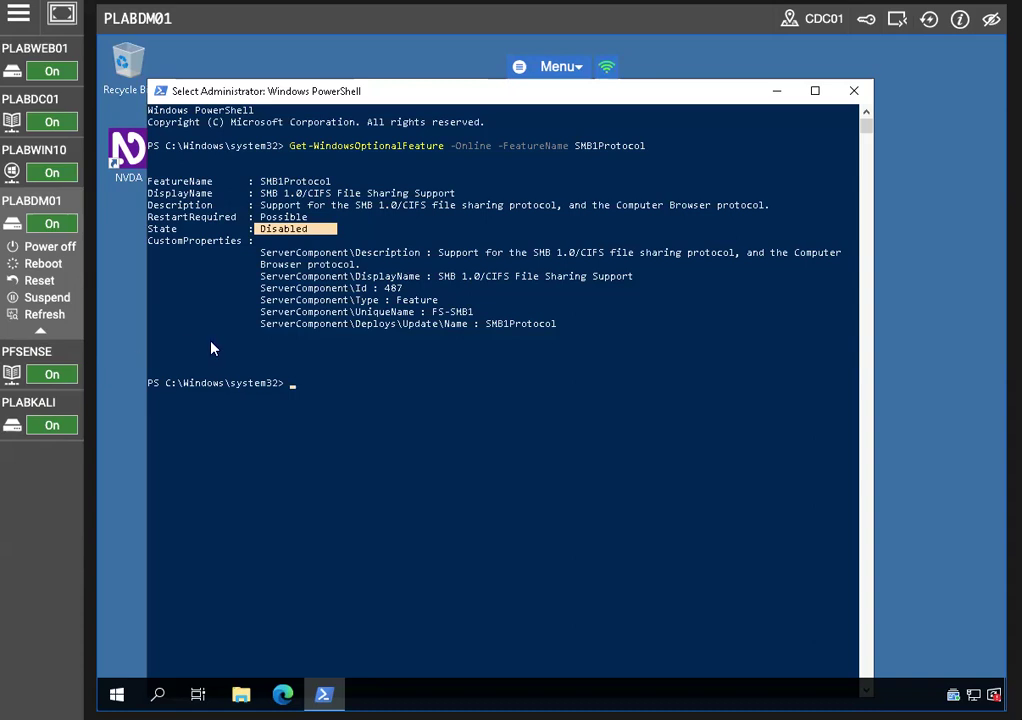
click(291, 389)
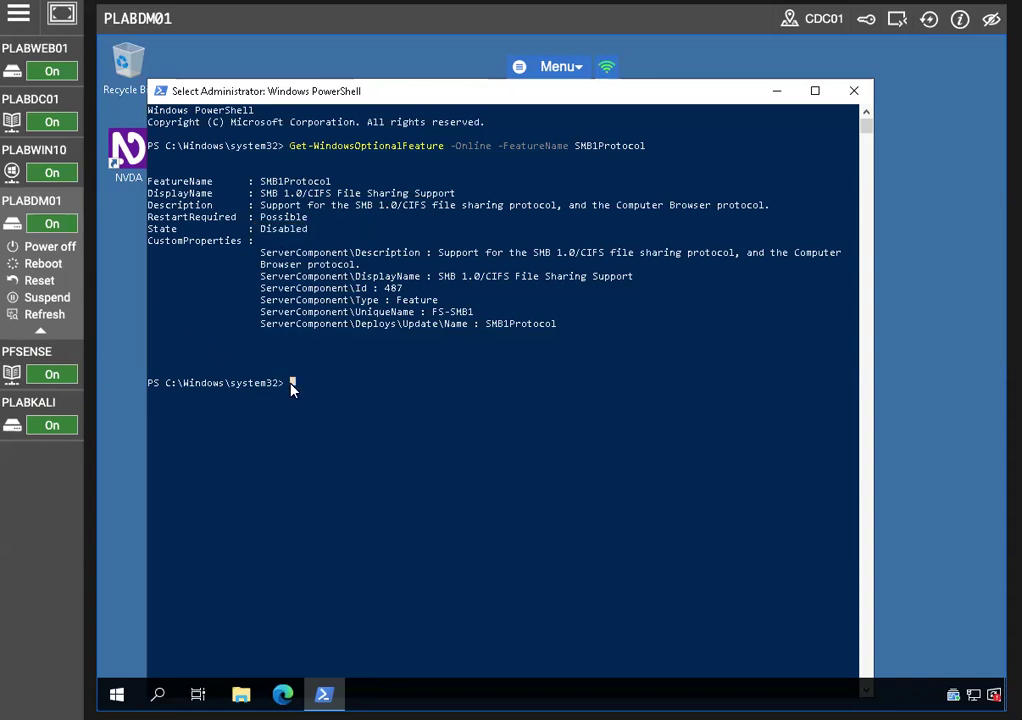
Run Get-SmbServerConfiguration | Select EnableSMB2Protocol, see True, then switch to PLABWIN10
text(Get-S)
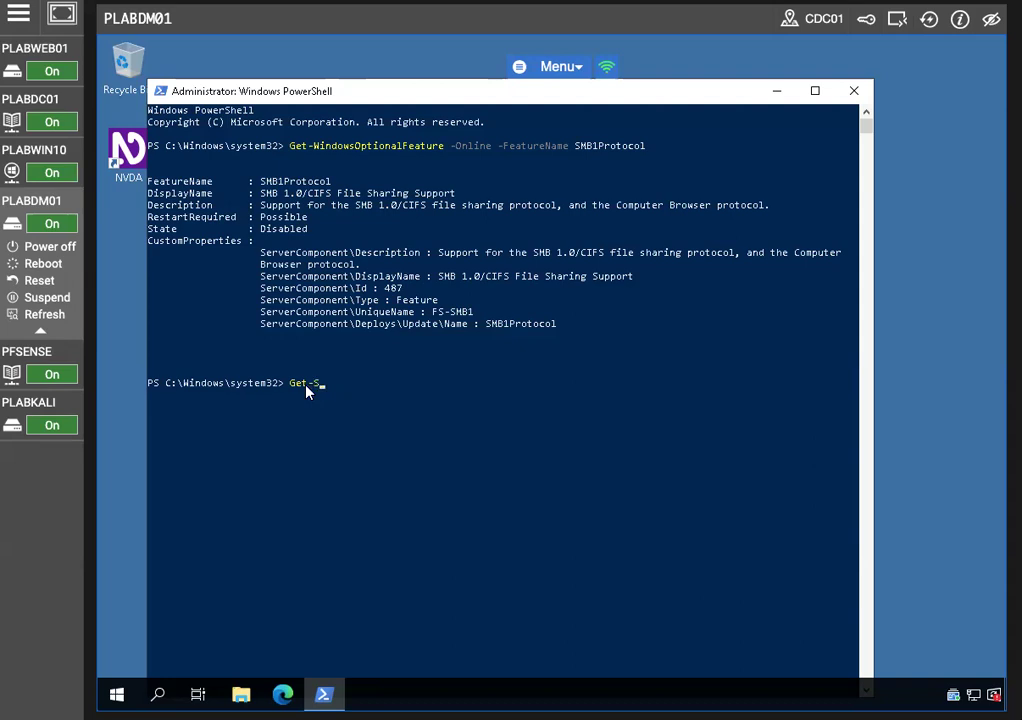
text(mbServerConfiguration | Select Enable)
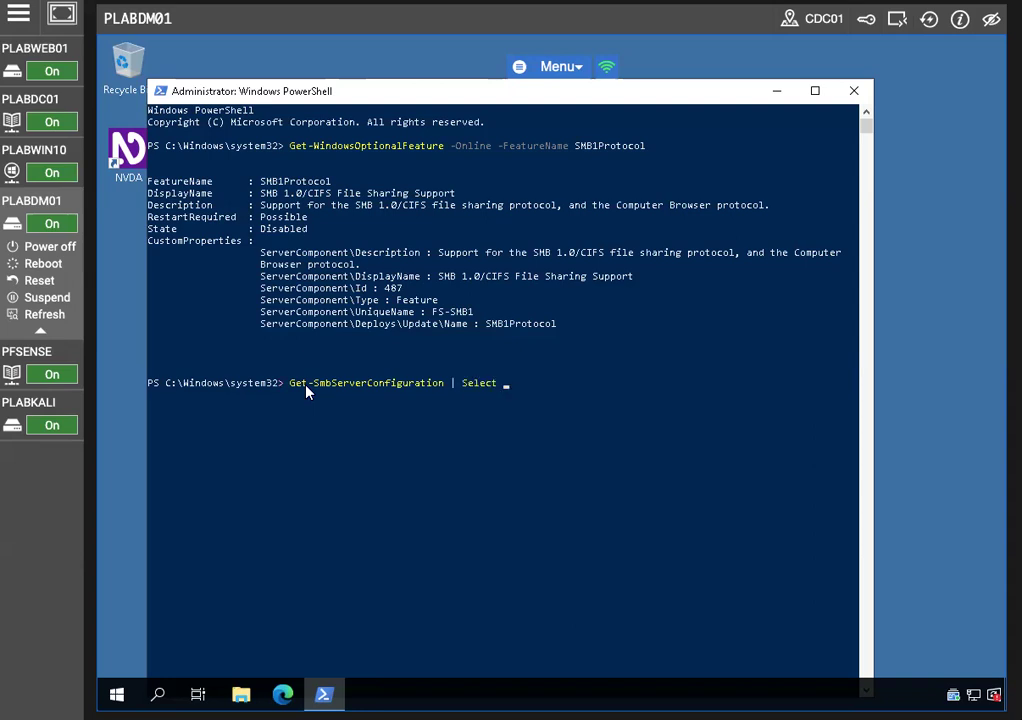
text(SMB2)
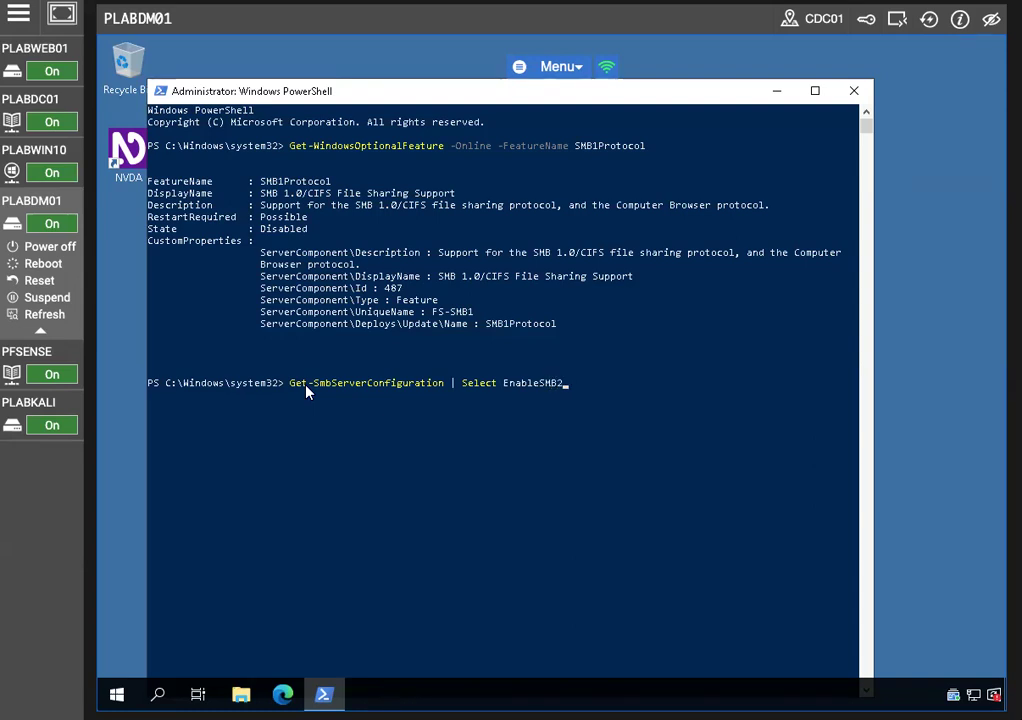
text(Protocol)
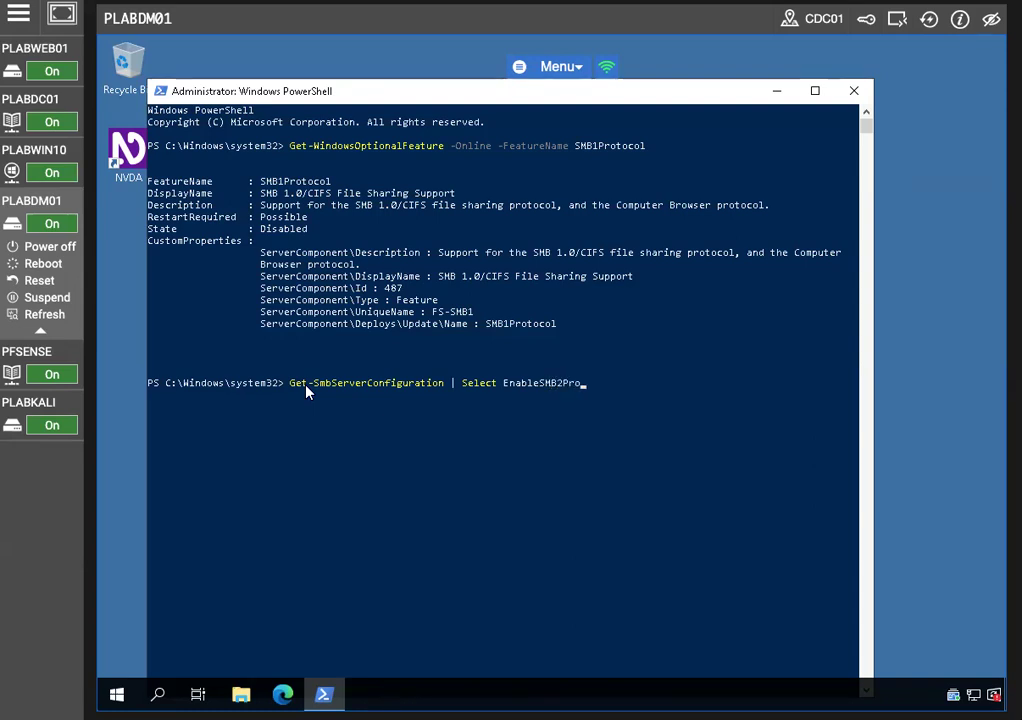
key(Return)
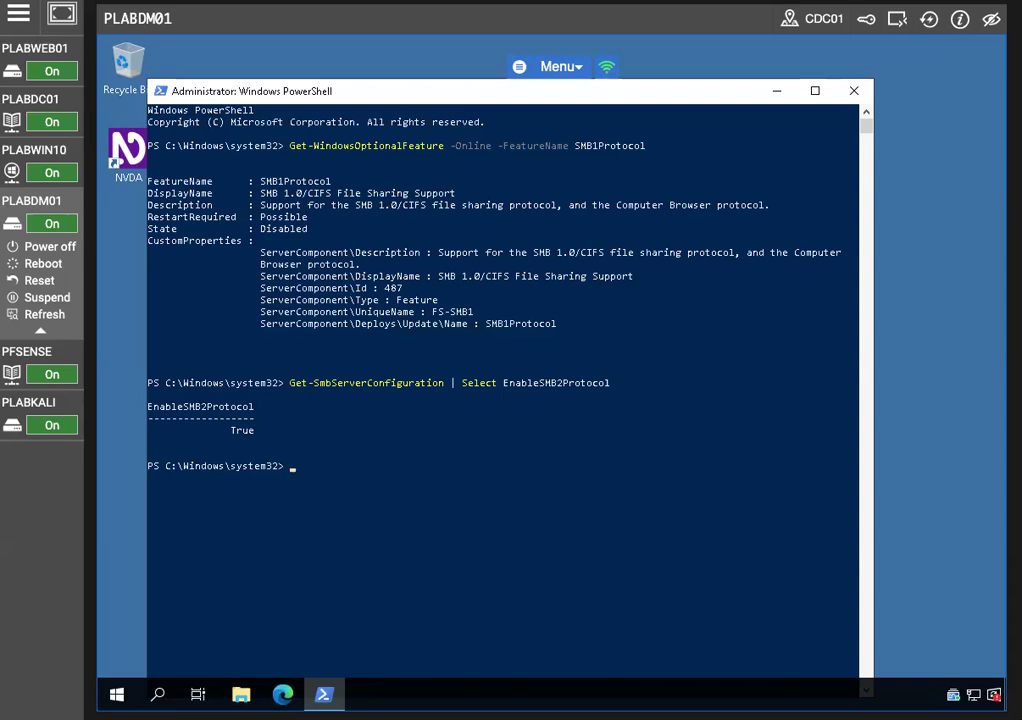
click(46, 149)
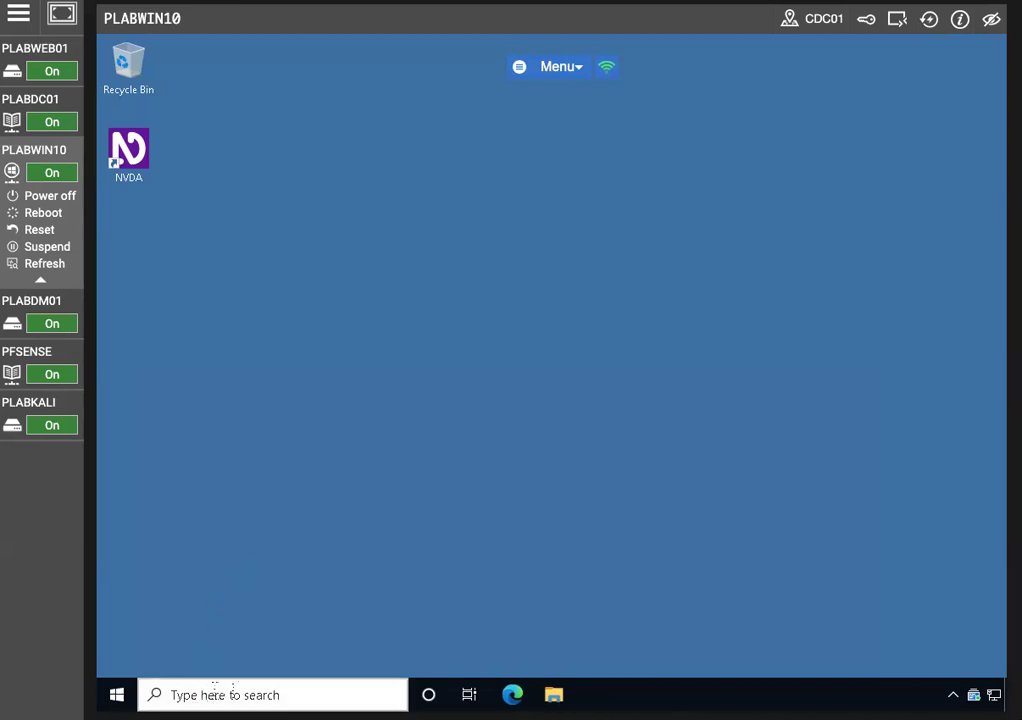
Search 'po' and start Windows PowerShell as administrator on PLABWIN10, approving UAC
click(228, 694)
text(po)
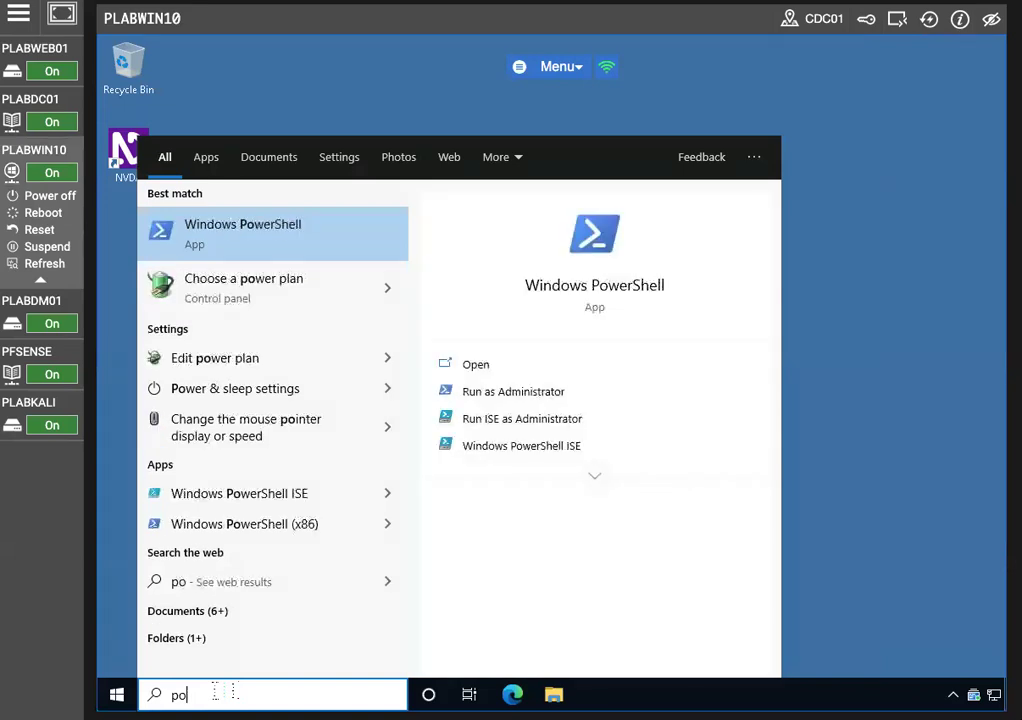
right_click(303, 232)
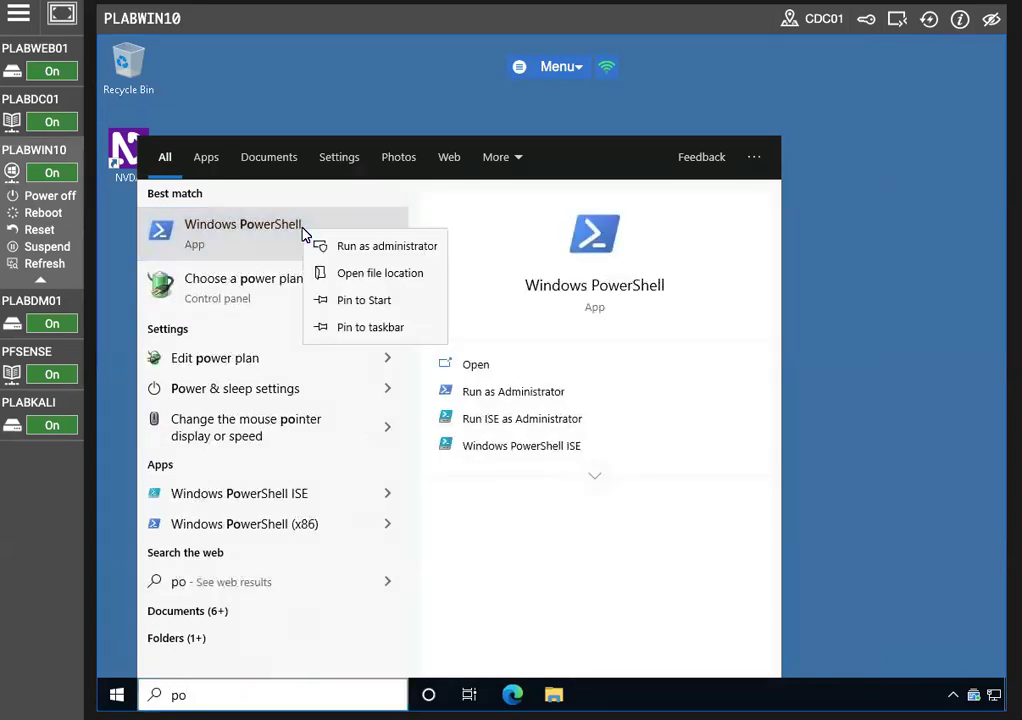
key(Escape)
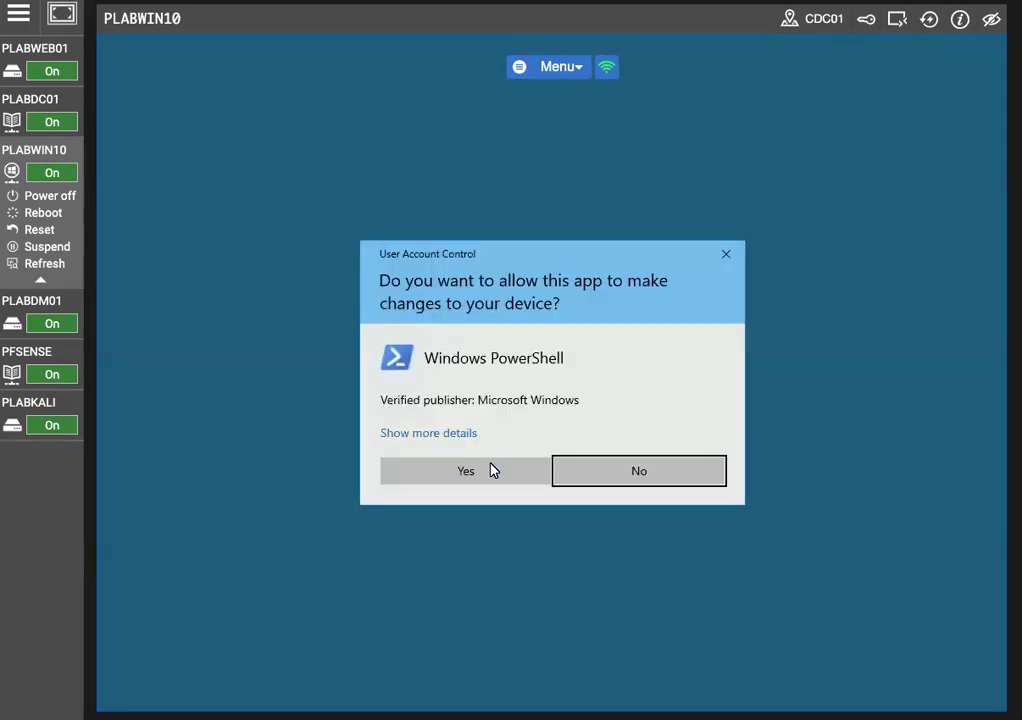
click(491, 470)
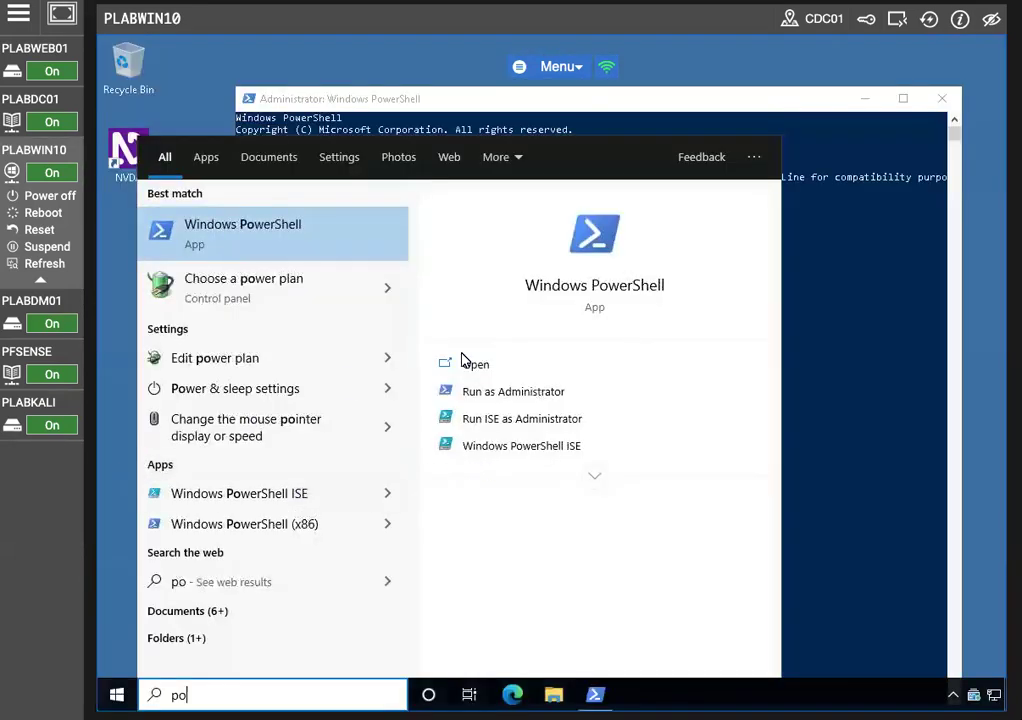
click(814, 331)
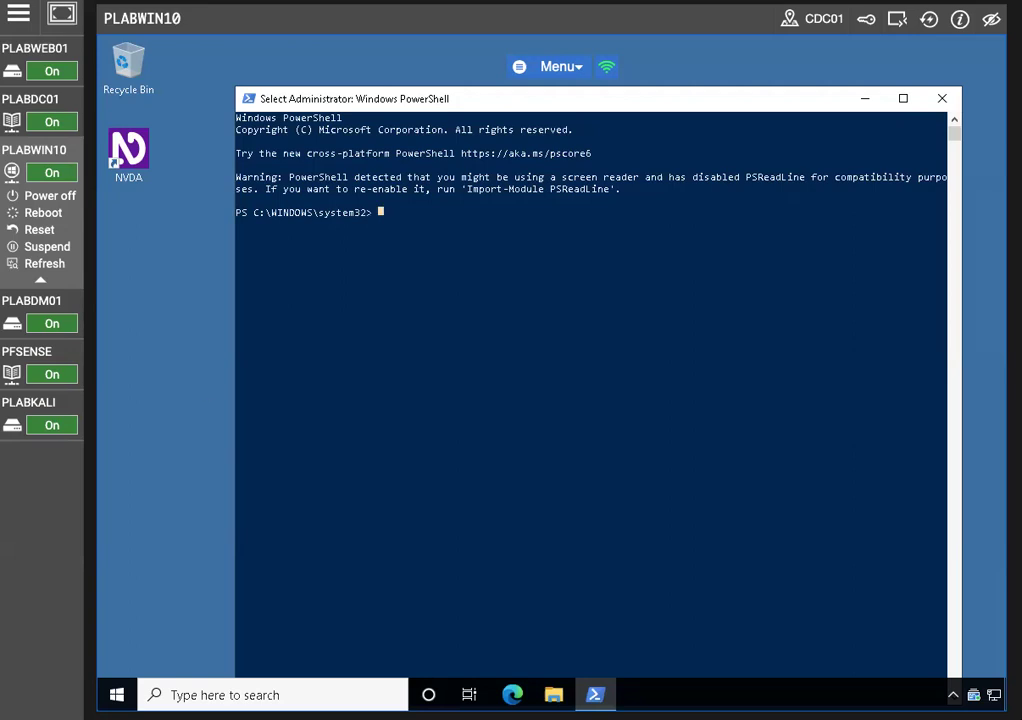
key(Escape)
text(ssh admin)
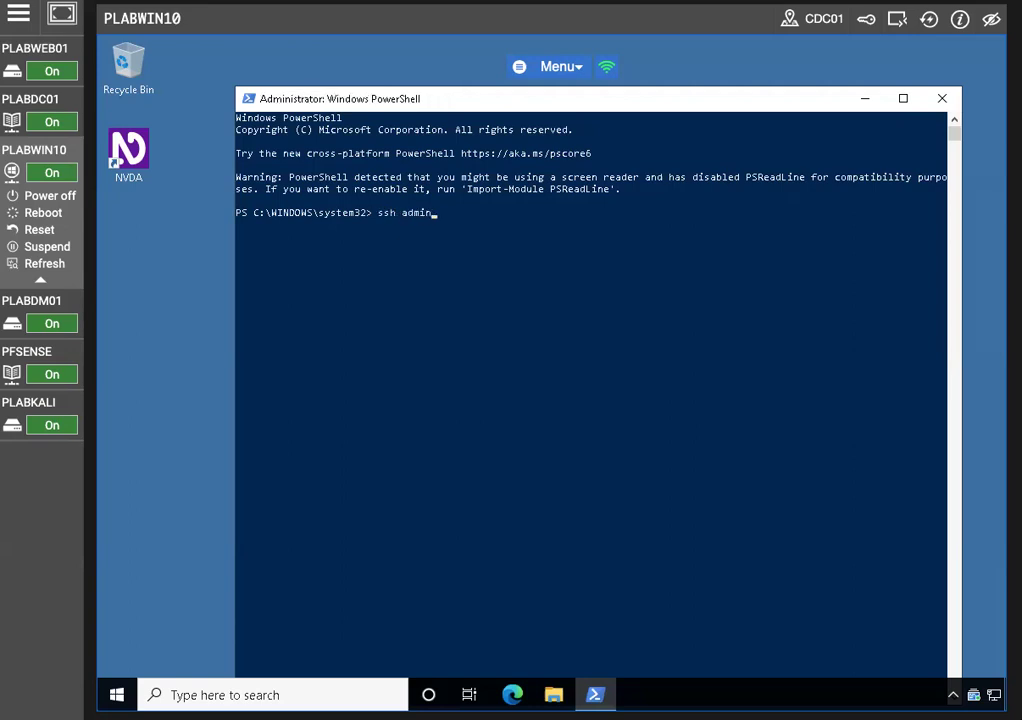
text(")
key(BackSpace)
text(@192.168.0.1)
key(Return)
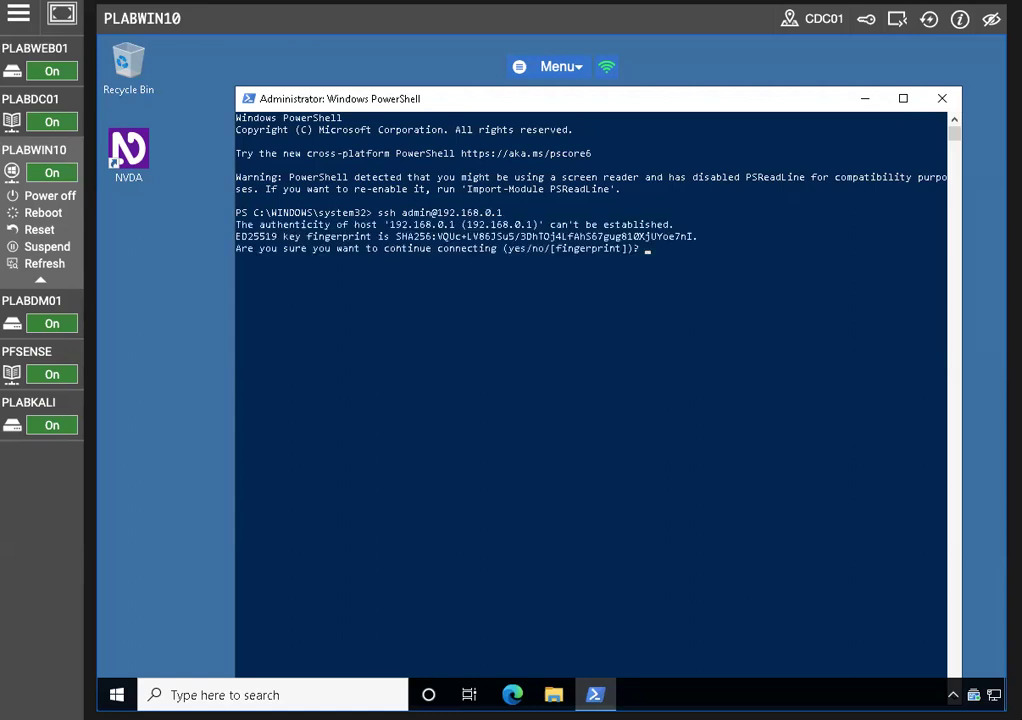
Accept the host key with 'yes', enter the admin password, then close the SSH window
text(yes)
key(Return)
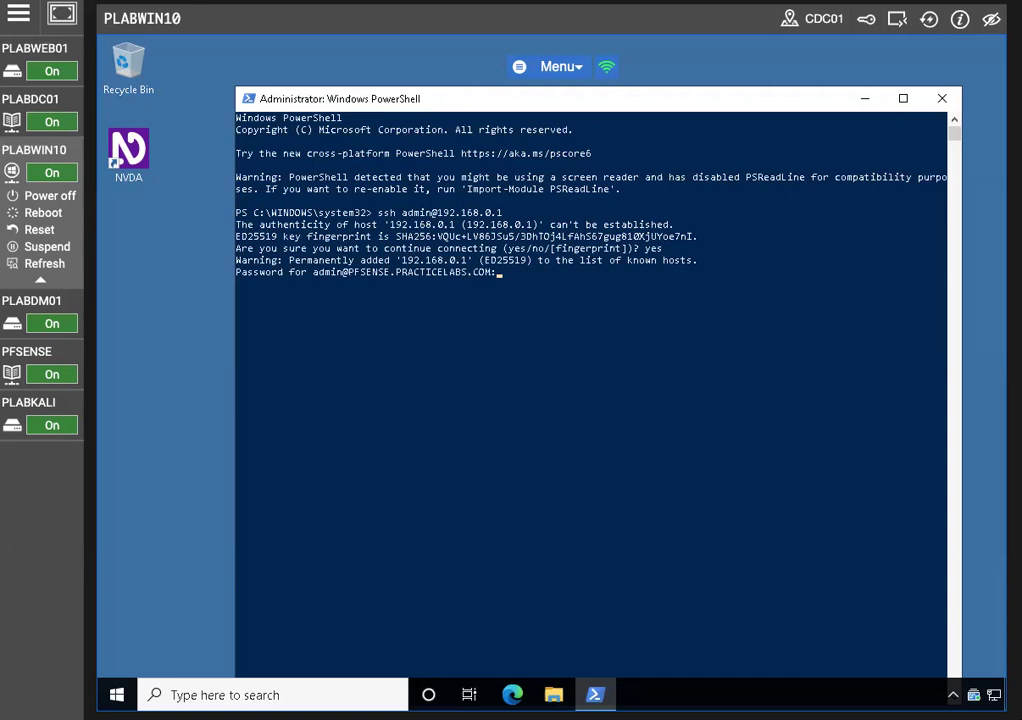
key(Return)
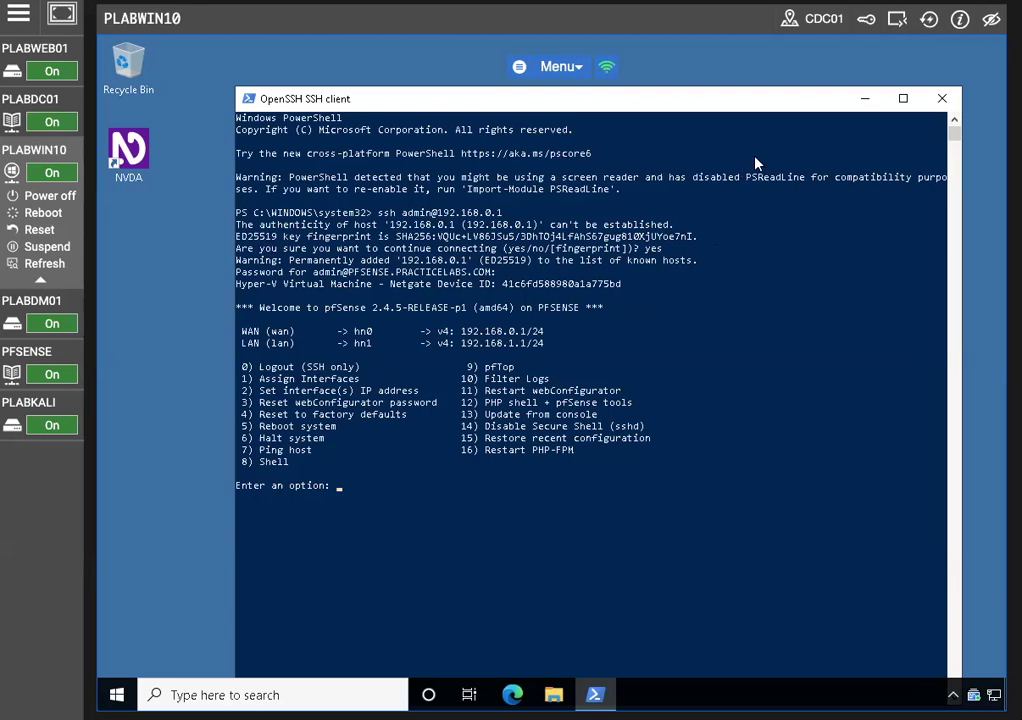
click(937, 104)
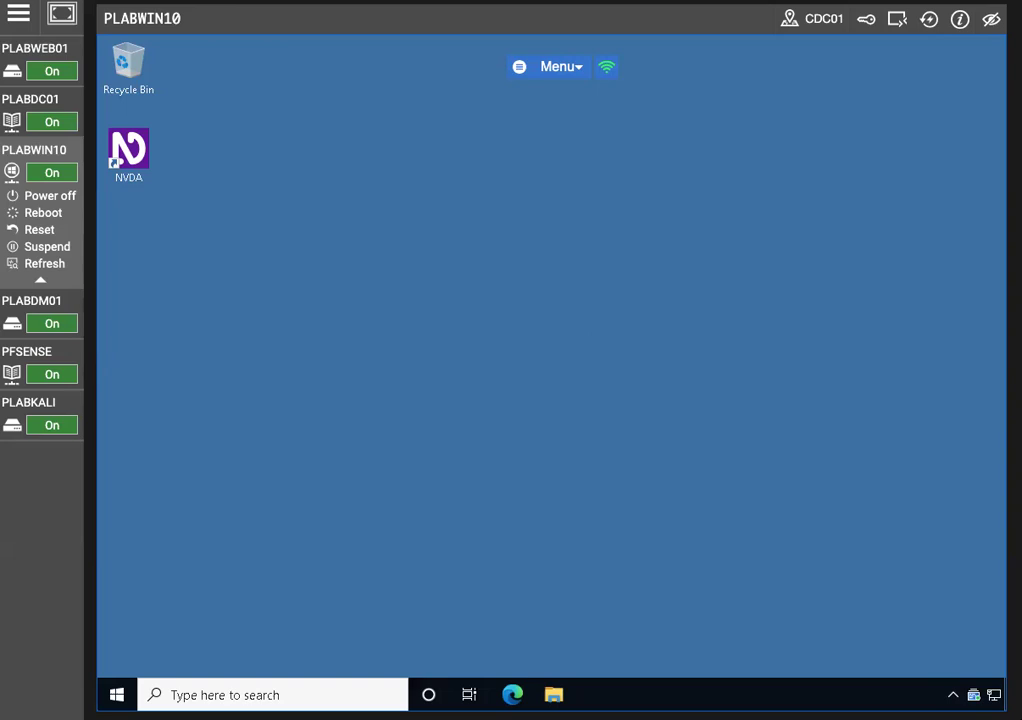
Switch to PLABDC01, open DNS Manager, and expand the PLABDC01 server
click(60, 102)
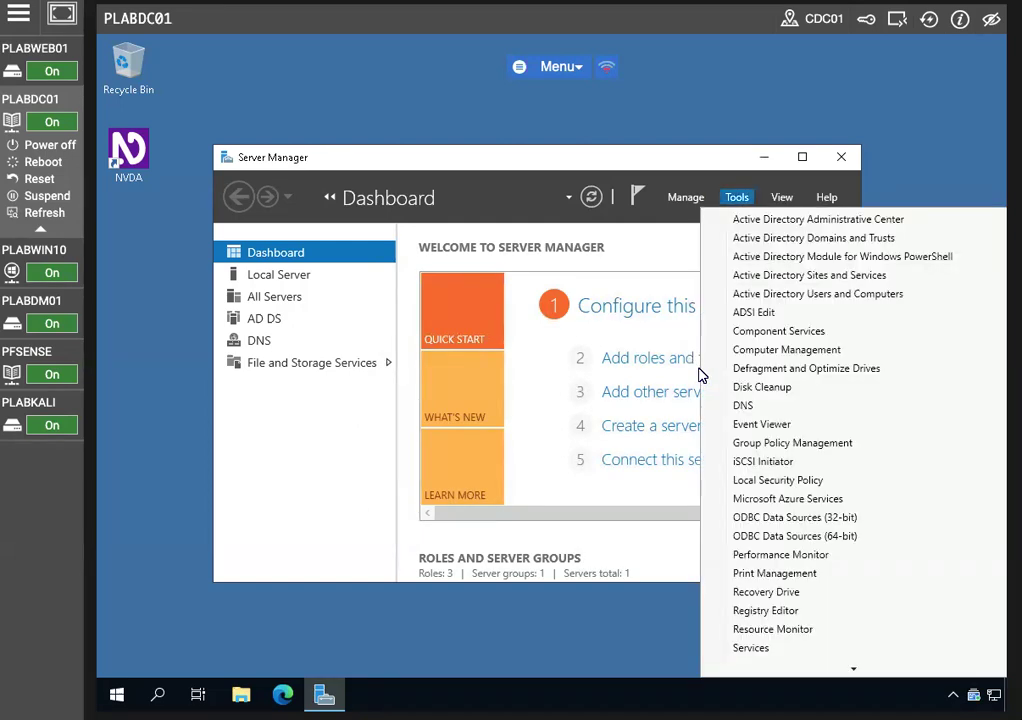
click(714, 405)
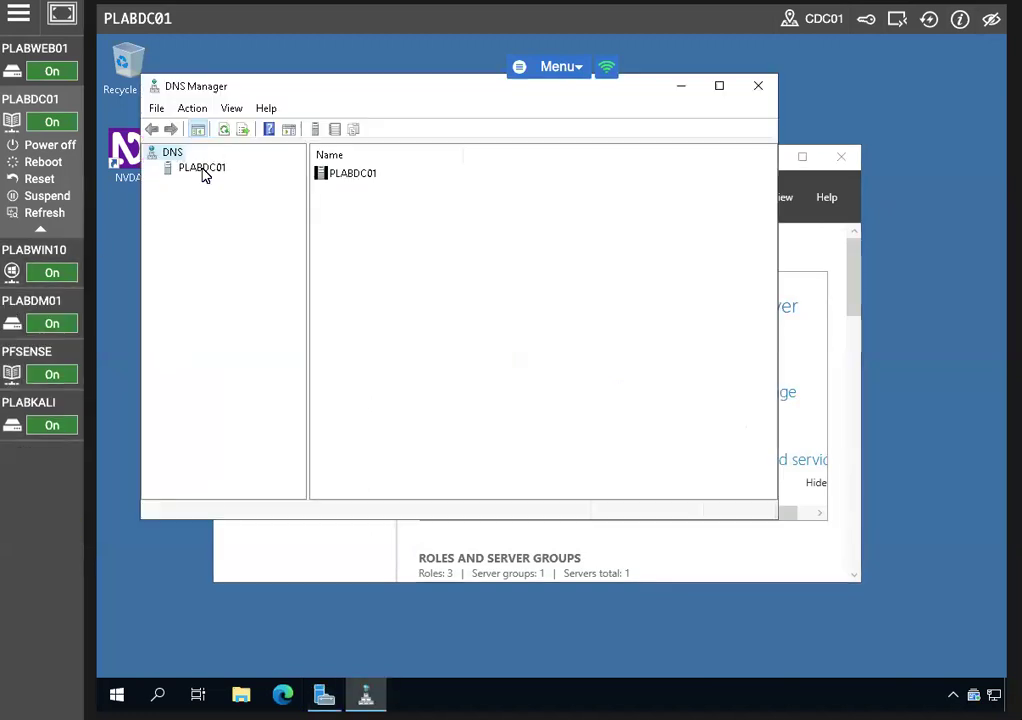
click(202, 170)
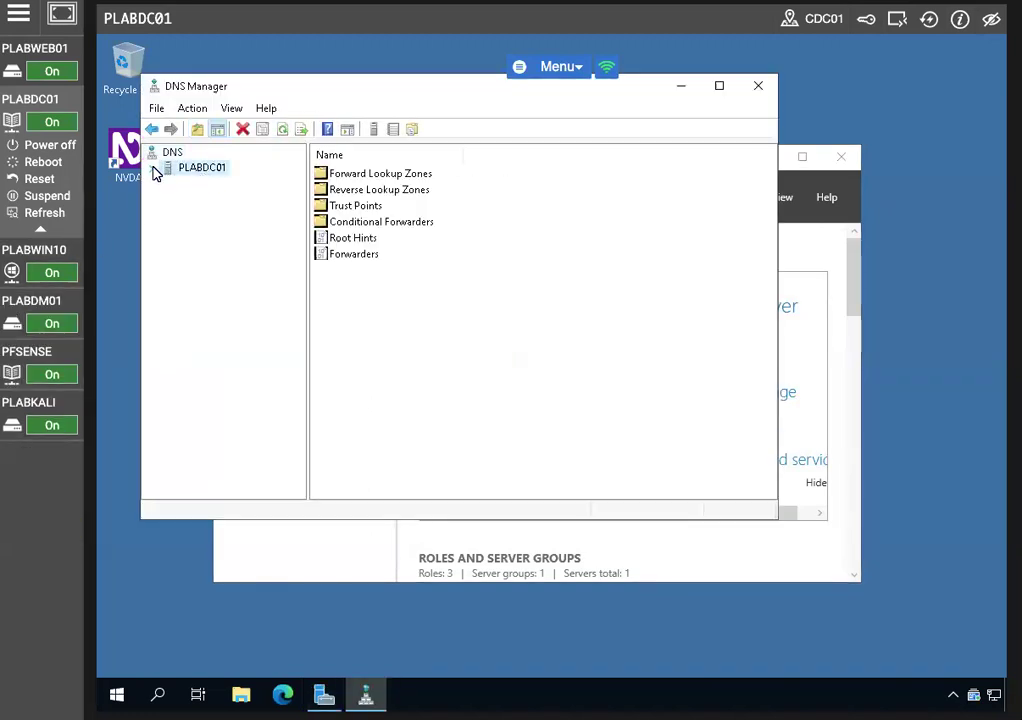
click(153, 168)
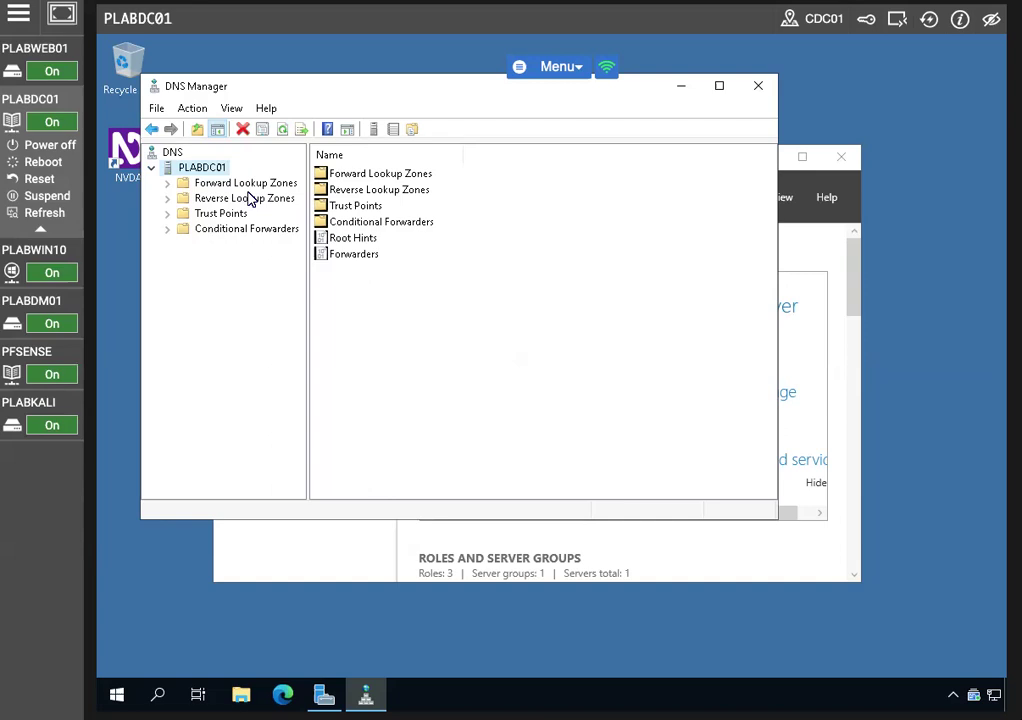
Browse the forward zone PRACTICELABS.COM and the empty reverse lookup zones, then reselect PLABDC01
click(249, 186)
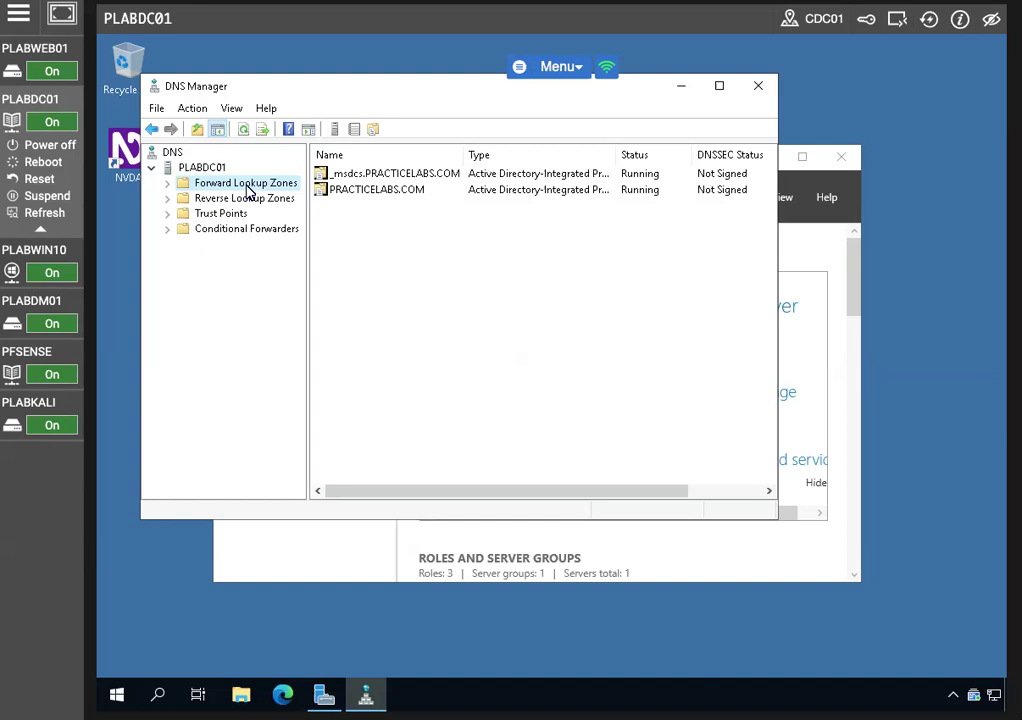
click(247, 200)
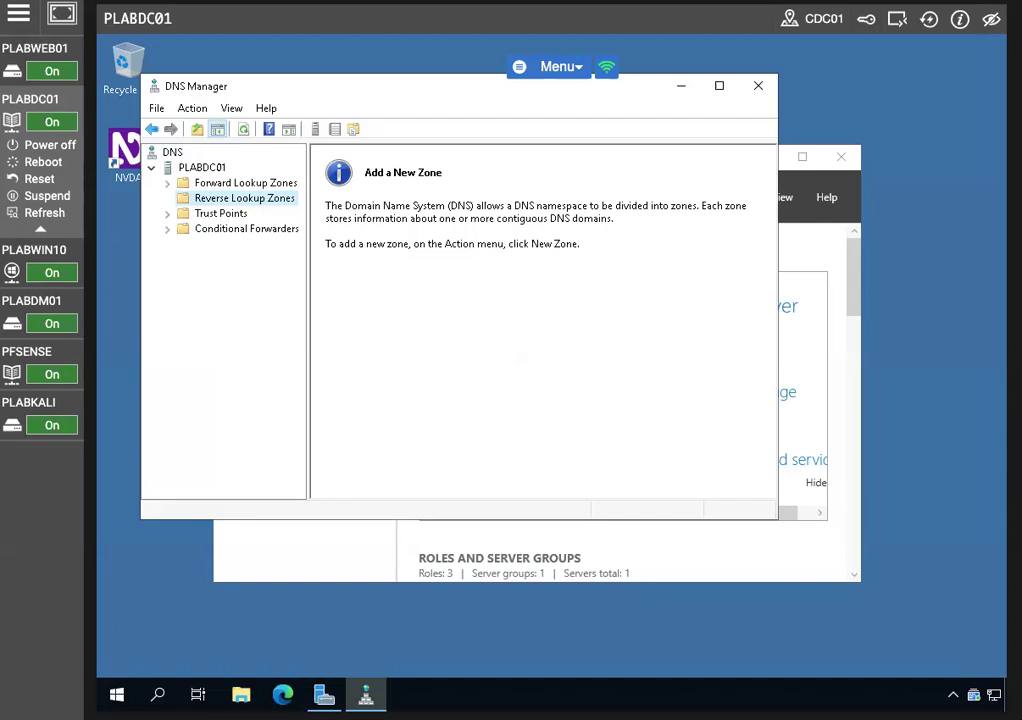
click(203, 169)
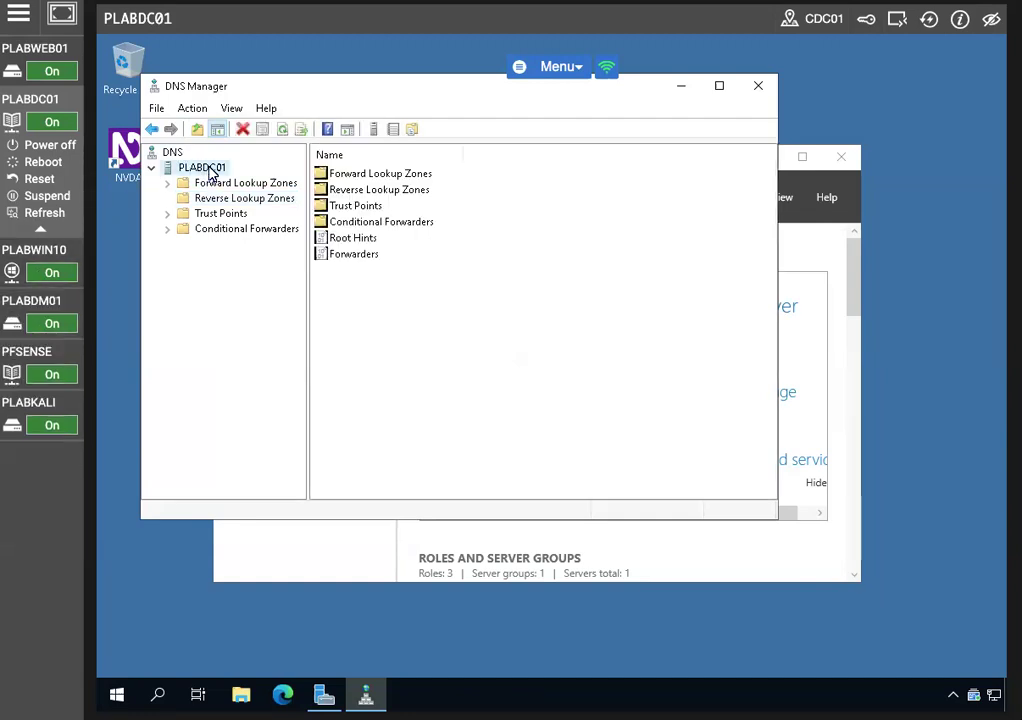
right_click(210, 174)
Add 8.8.8.8 and 8.8.4.4 as forwarders next to 192.168.1.1 in PLABDC01's server properties
click(258, 467)
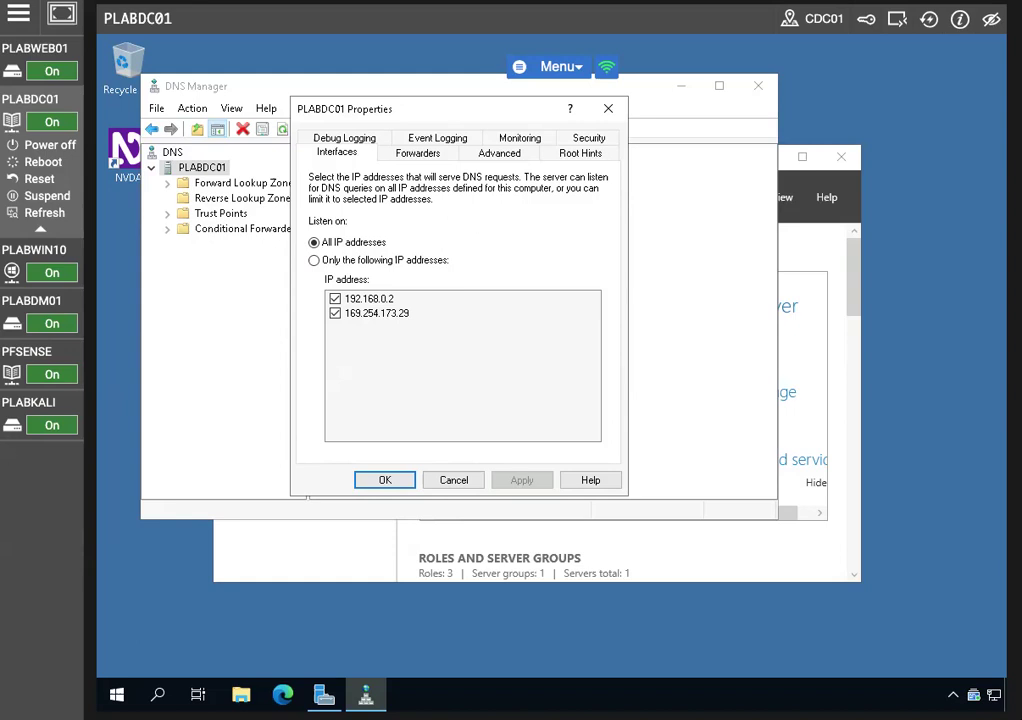
click(419, 153)
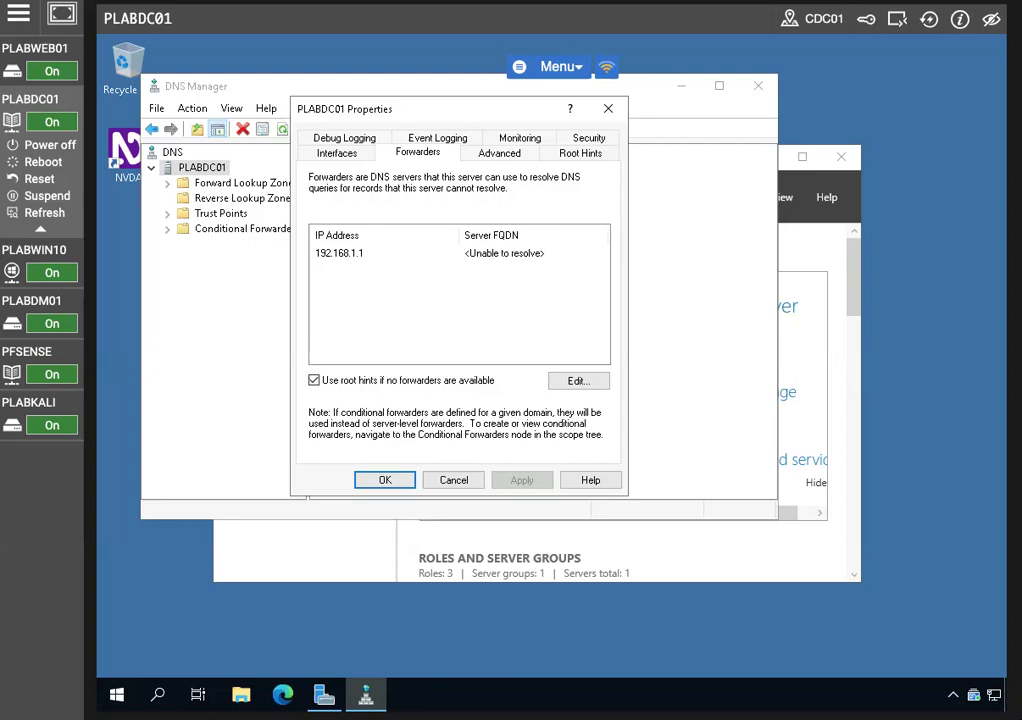
click(354, 256)
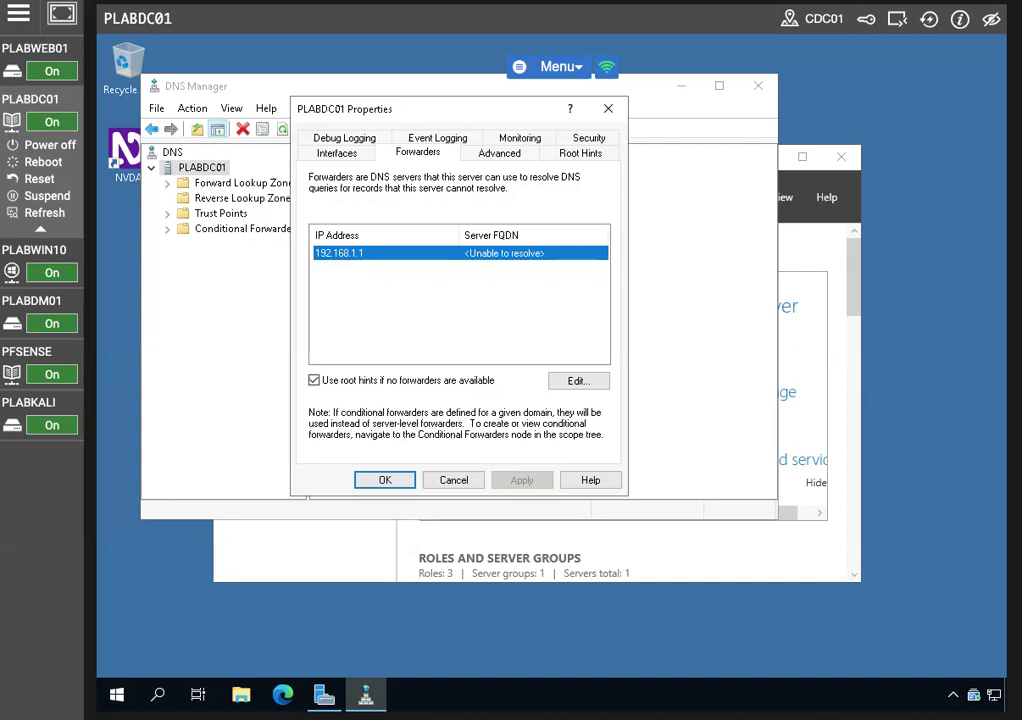
click(578, 381)
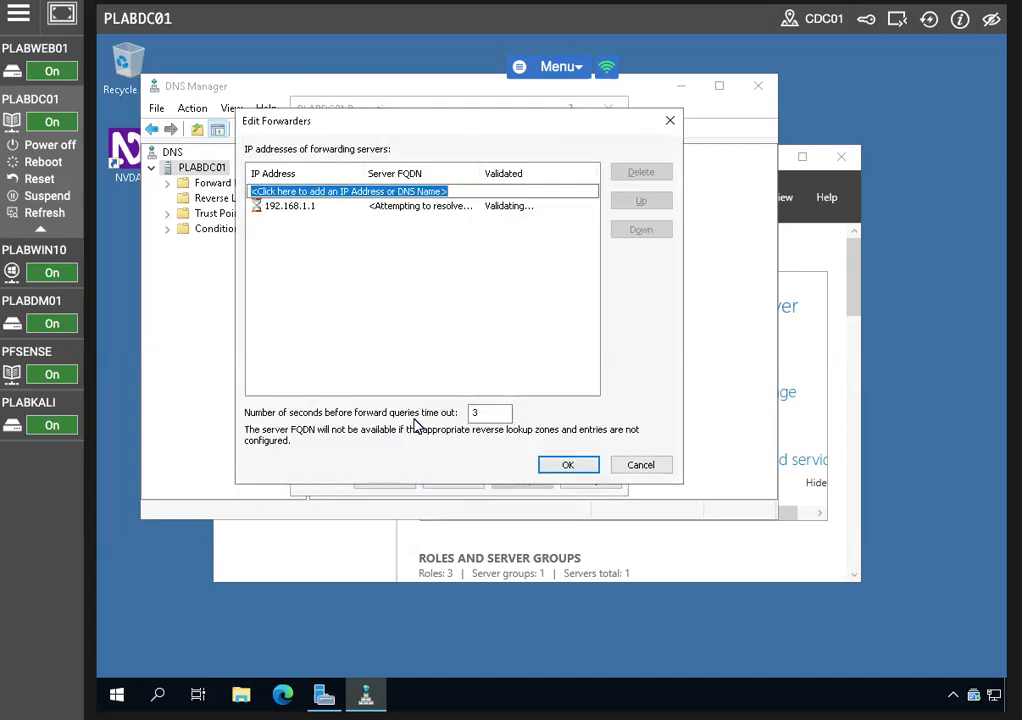
text(8)
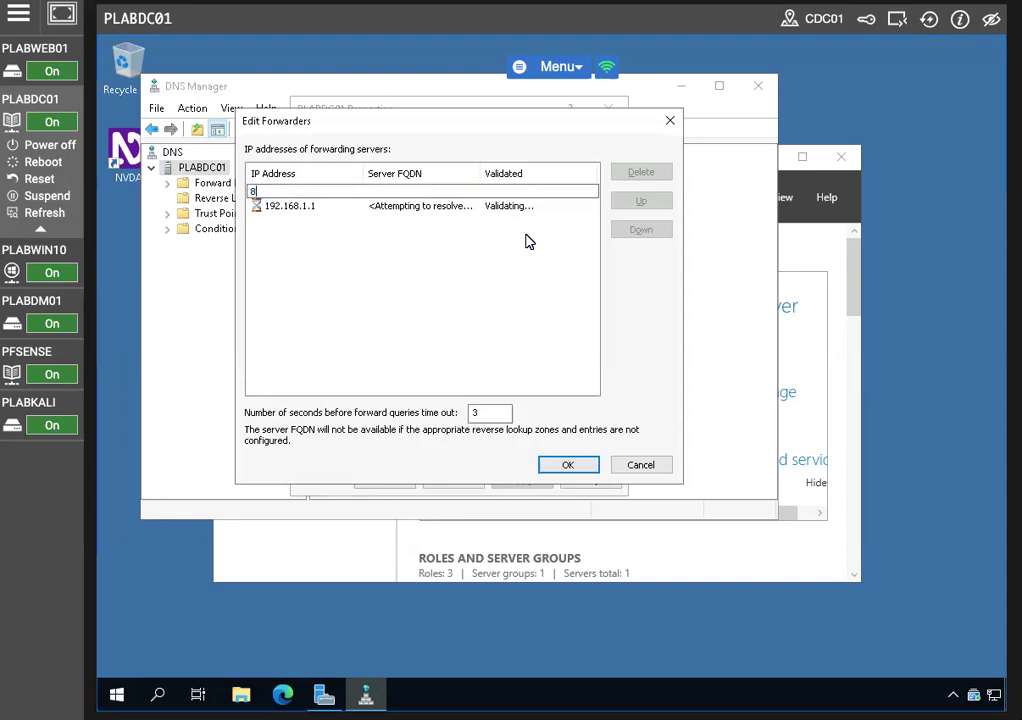
text(.8.8.8)
click(561, 461)
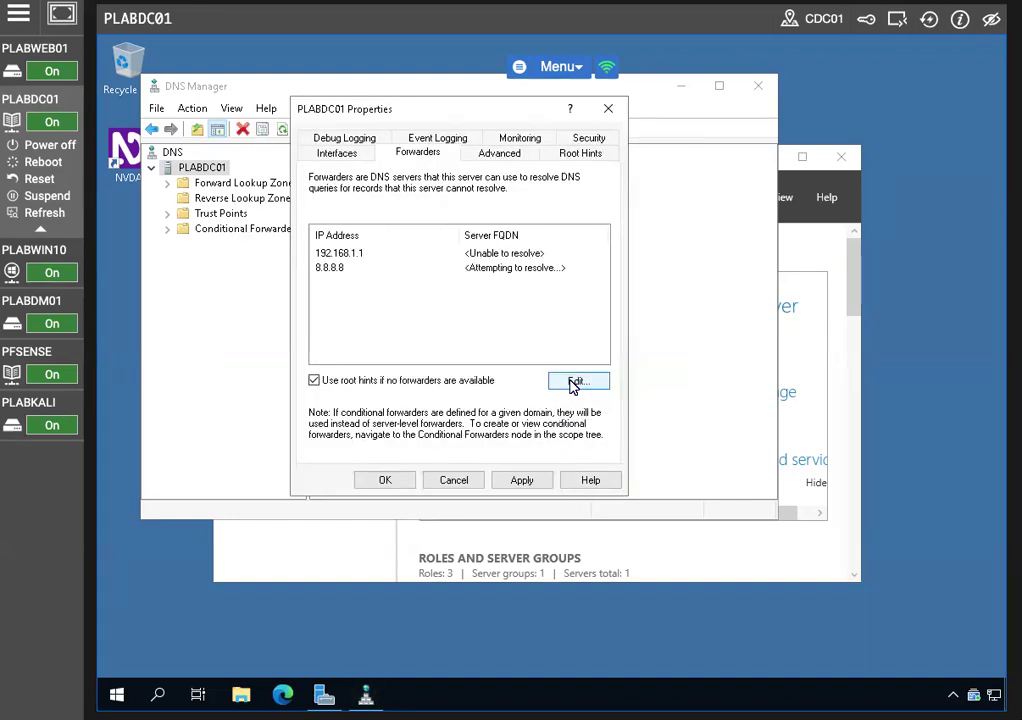
click(568, 392)
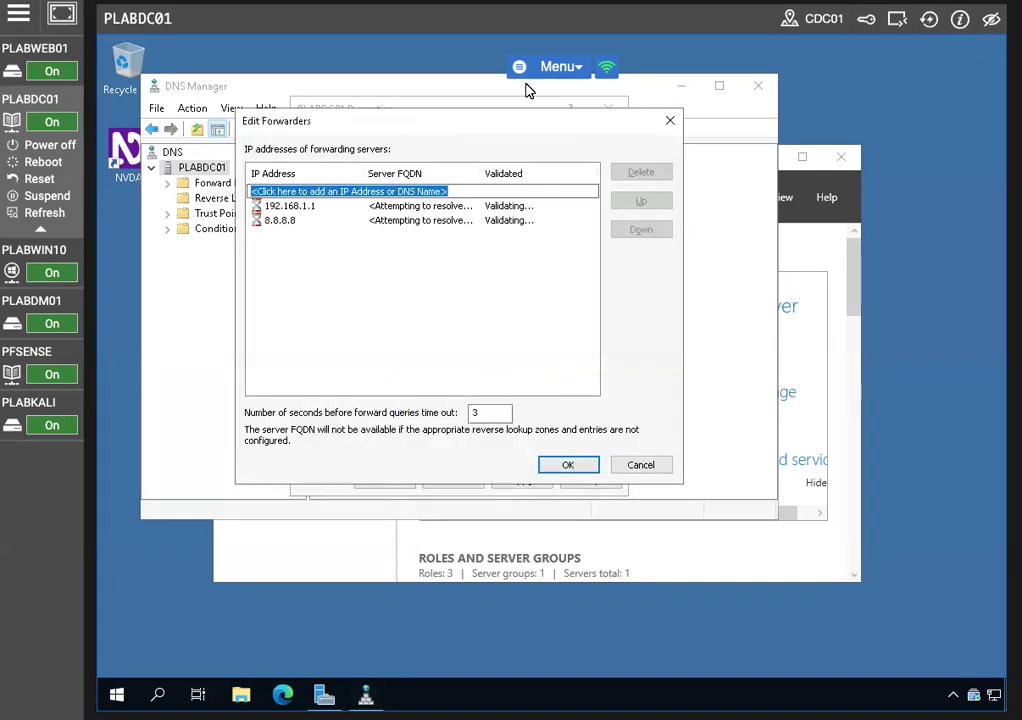
text(8.8)
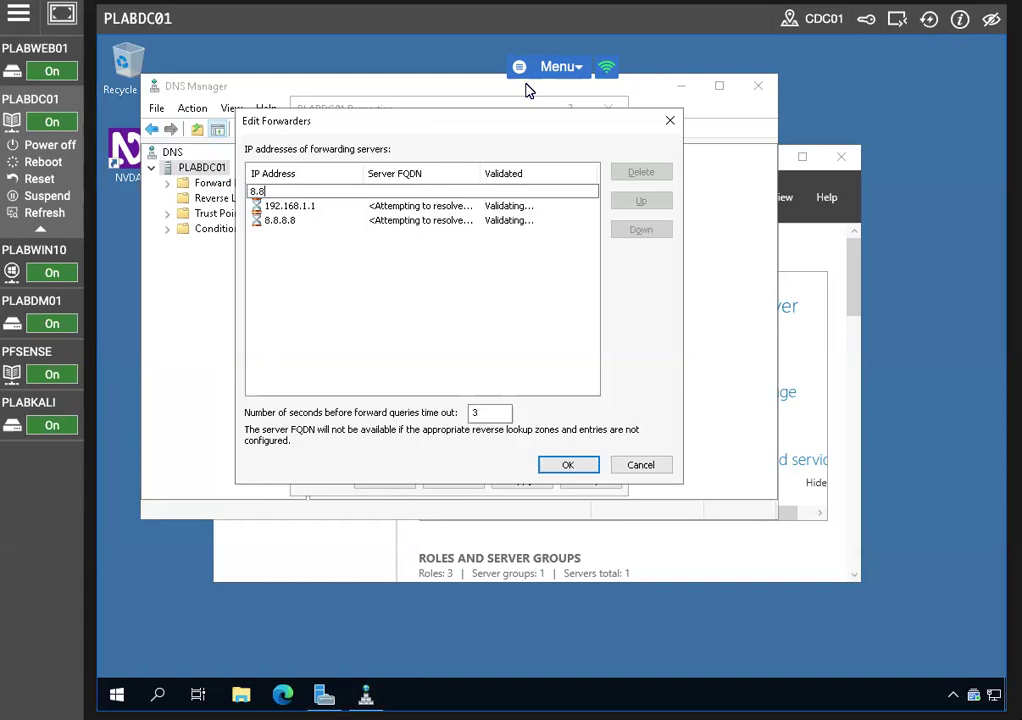
text(.4.4)
click(568, 465)
click(404, 482)
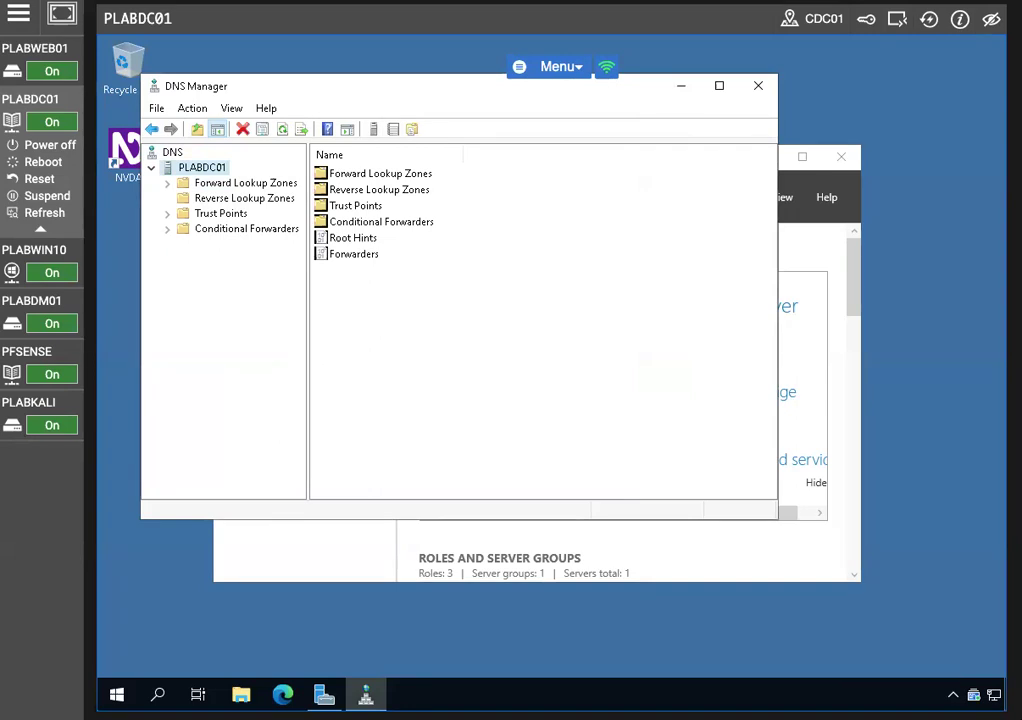
Recheck PLABDC01's Forwarders tab showing 8.8.8.8 and 8.8.4.4, then cancel and dismiss the connection-speed notice
right_click(210, 170)
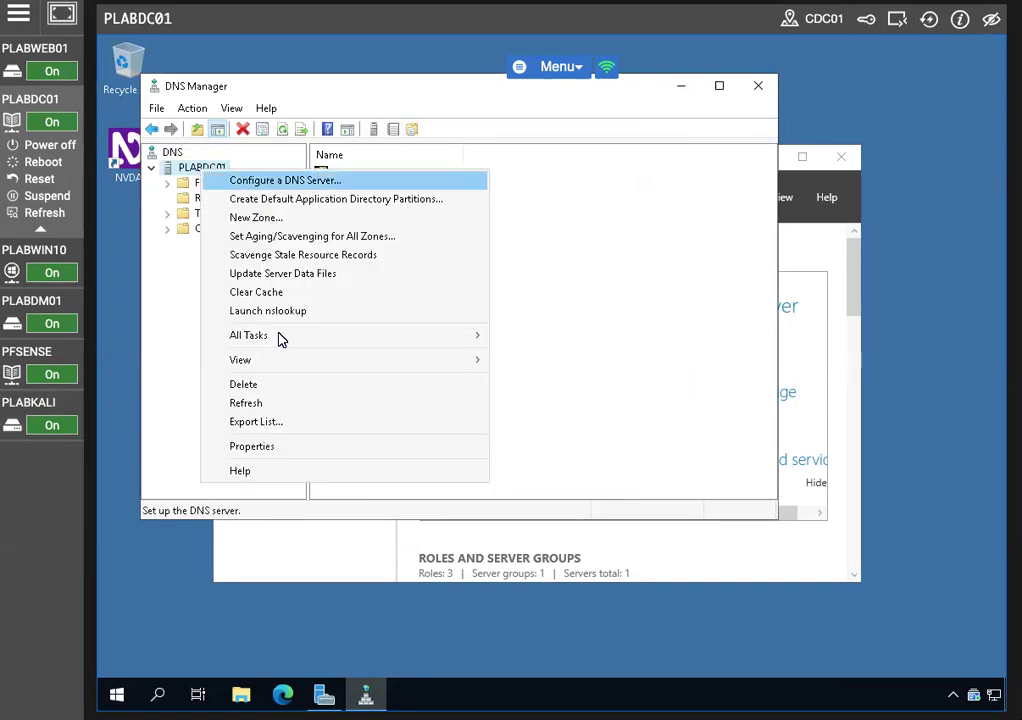
click(257, 453)
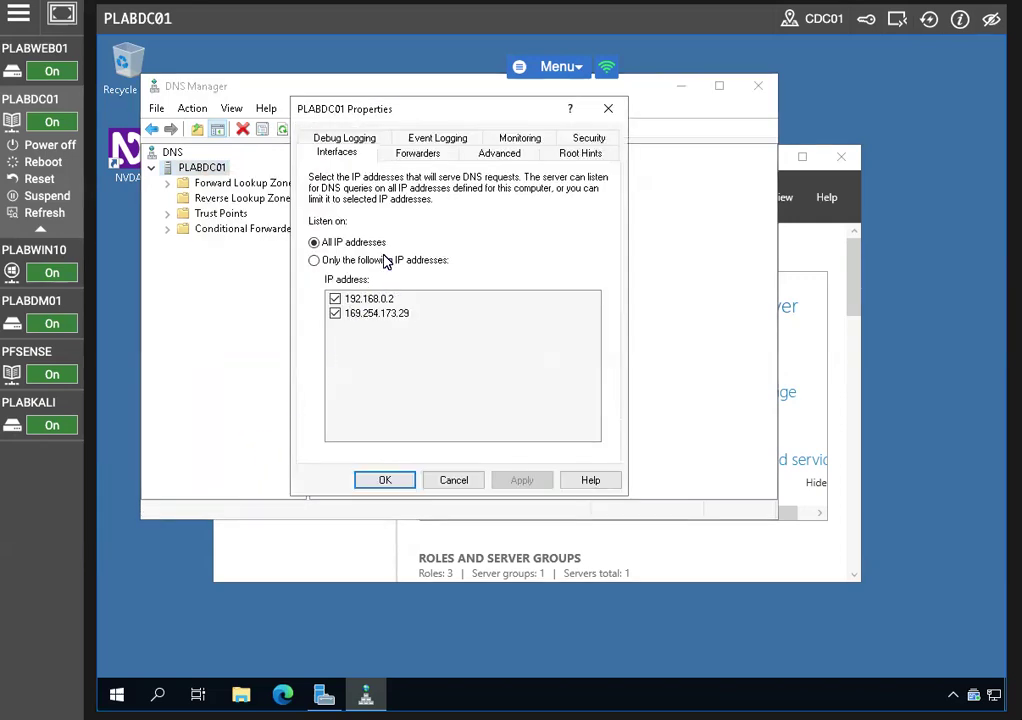
click(415, 154)
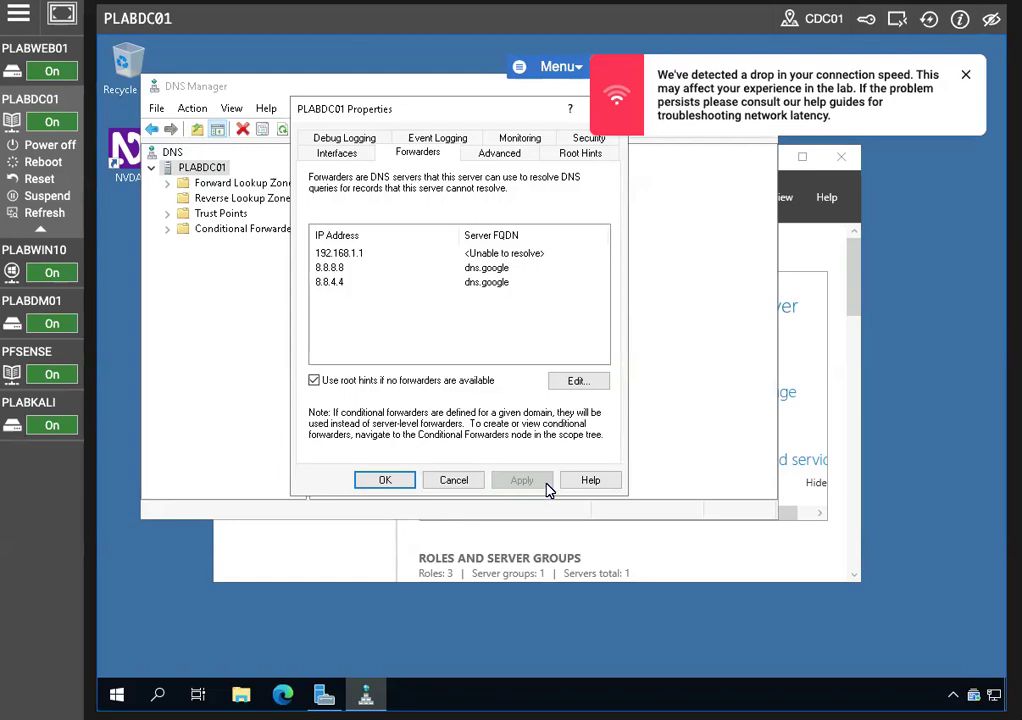
click(452, 481)
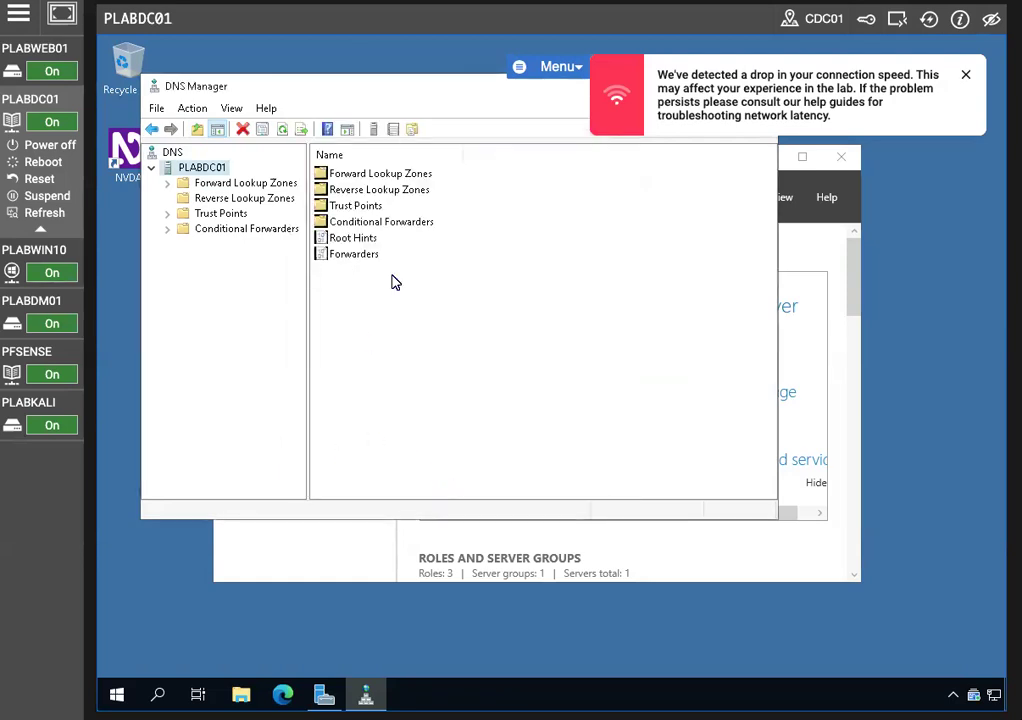
click(966, 74)
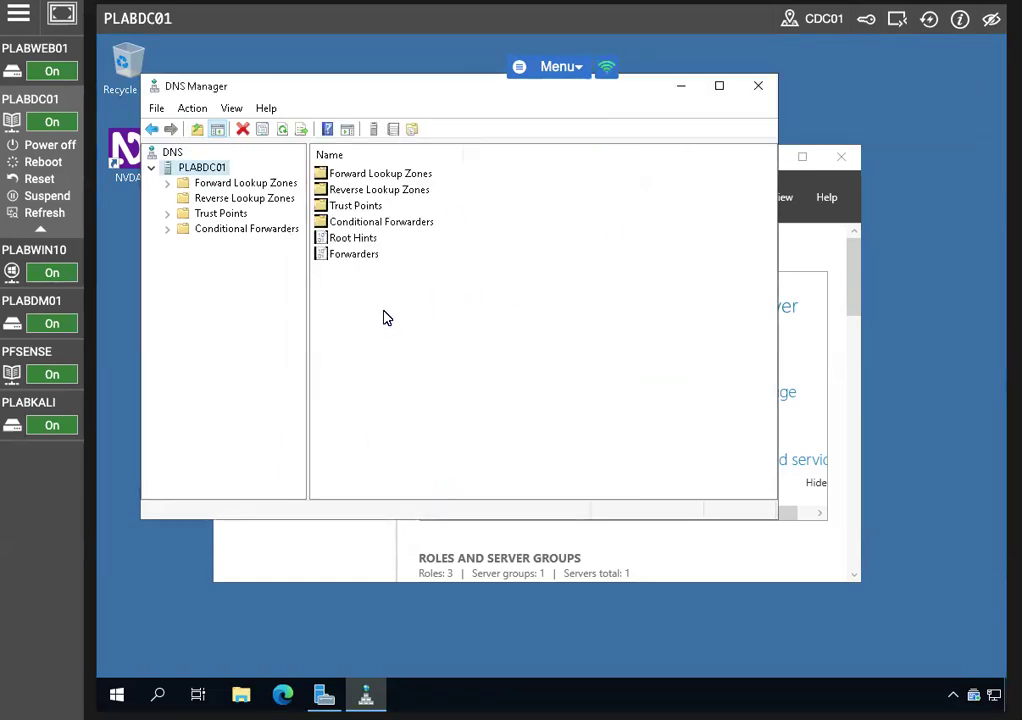
Expand Forward Lookup Zones and display the PRACTICELABS.COM zone's records
click(167, 183)
click(237, 185)
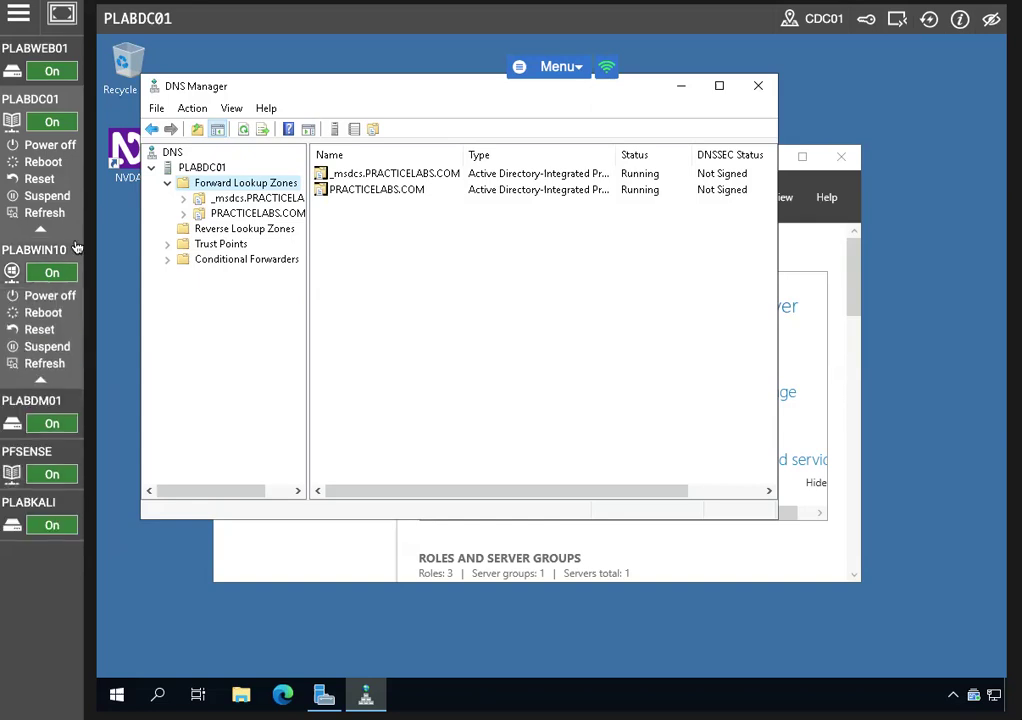
click(215, 214)
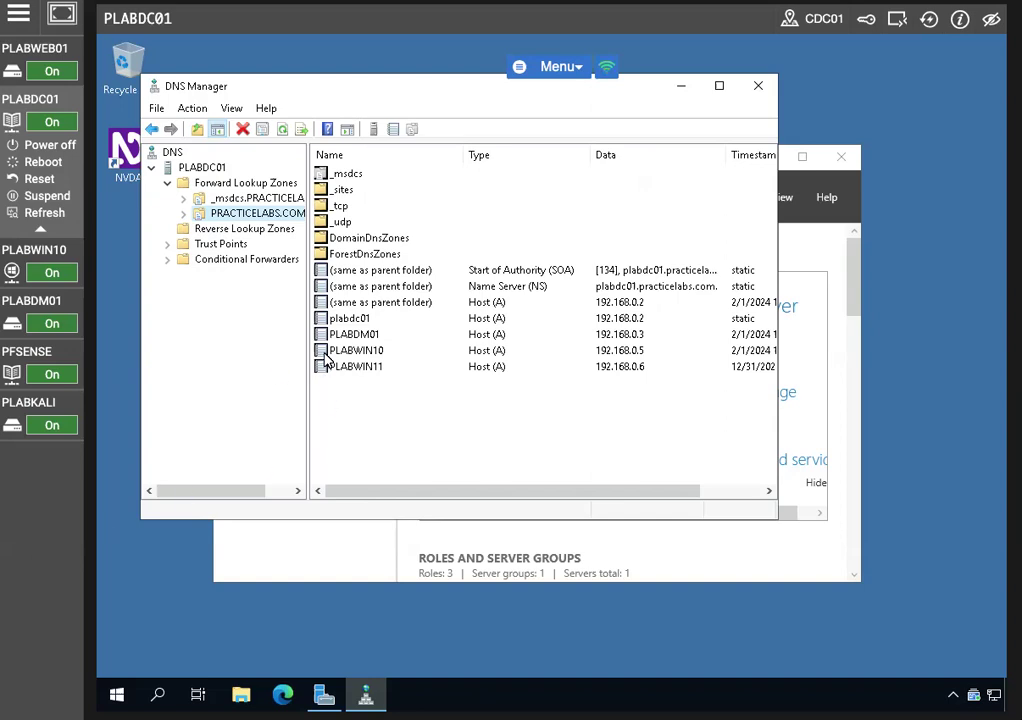
mouse_move(53, 425)
On PLABWIN10, launch Command Prompt as administrator via a cmd search
click(70, 256)
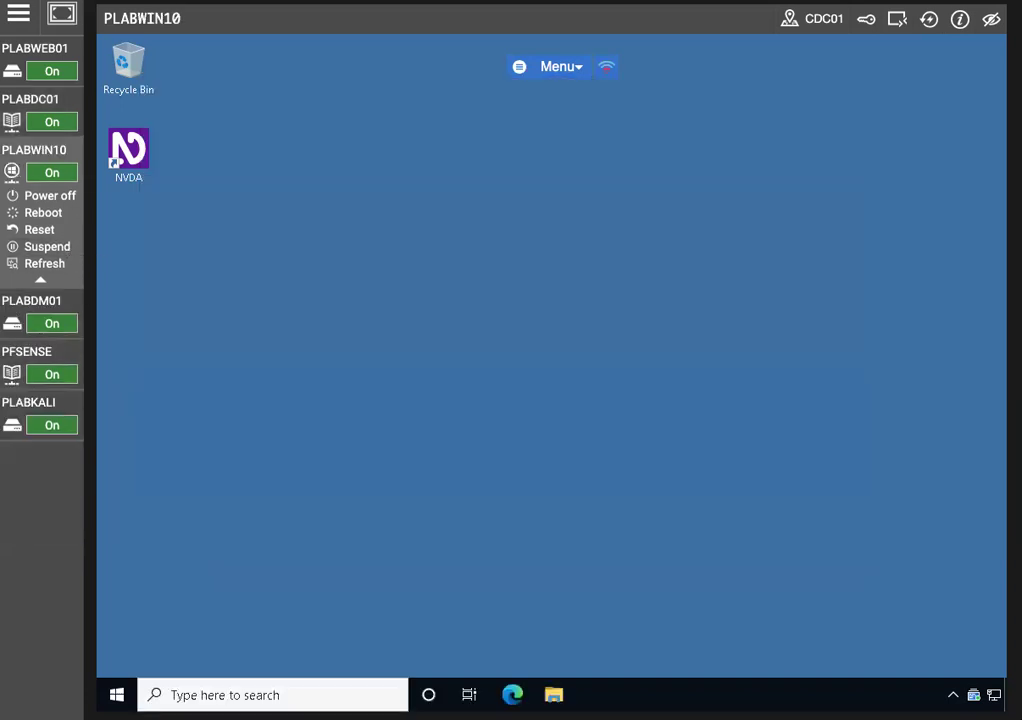
click(200, 694)
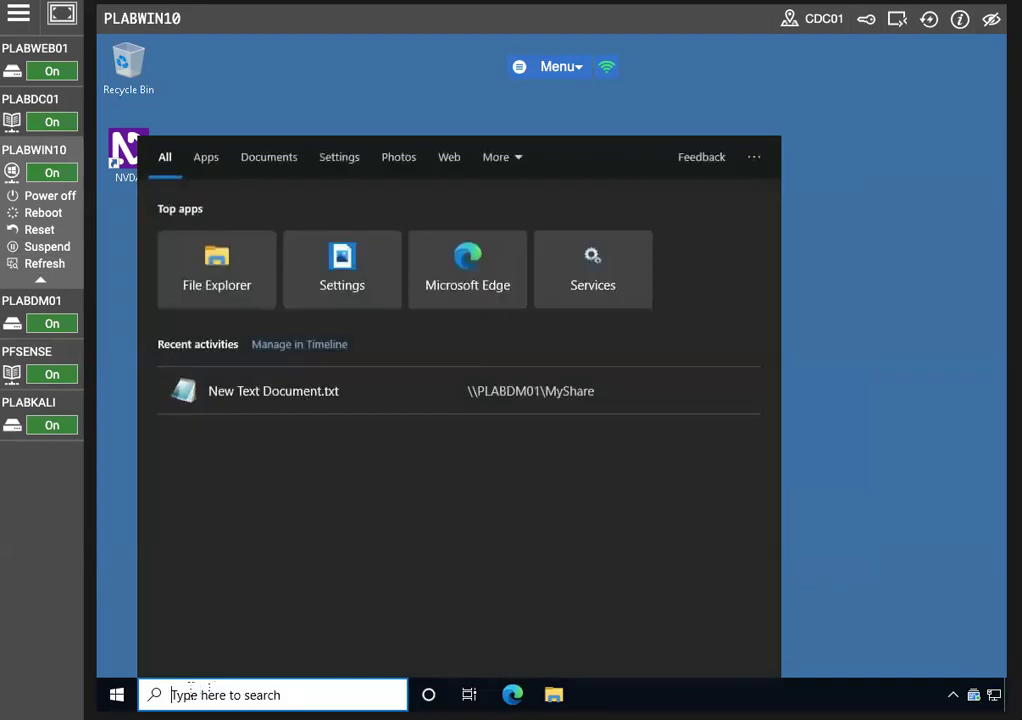
text(cmd)
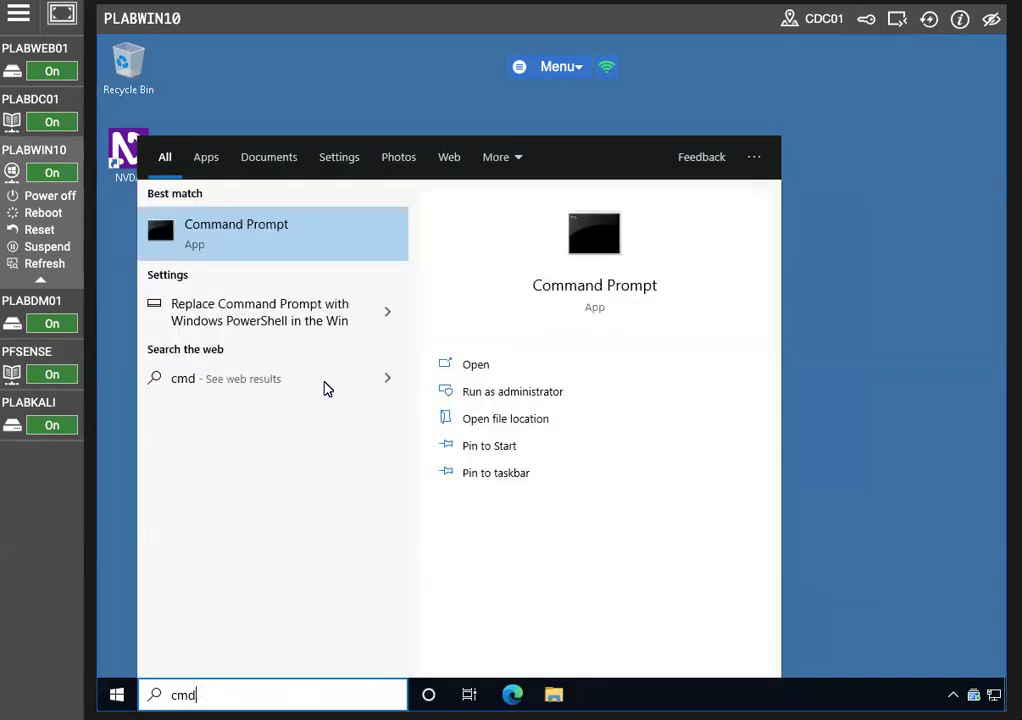
right_click(221, 243)
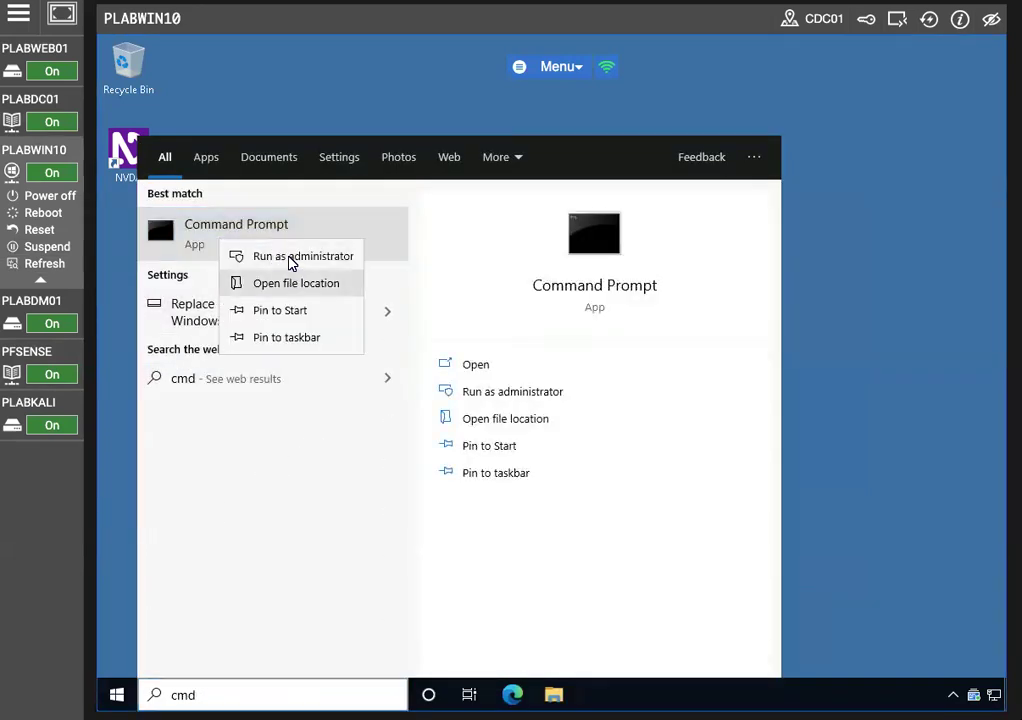
click(288, 258)
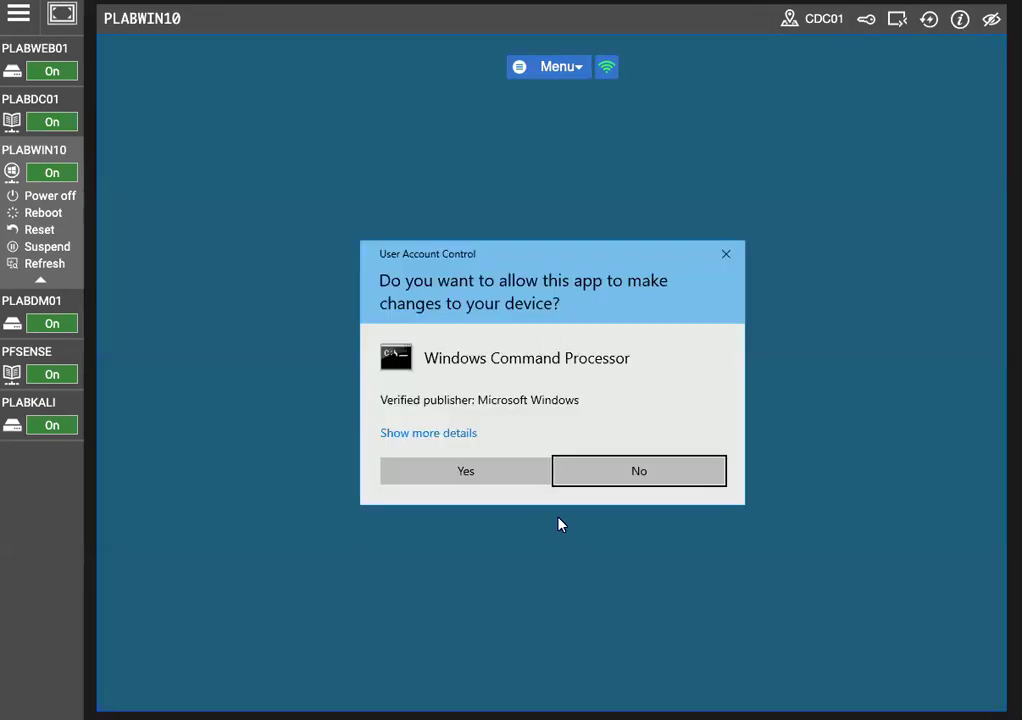
click(479, 472)
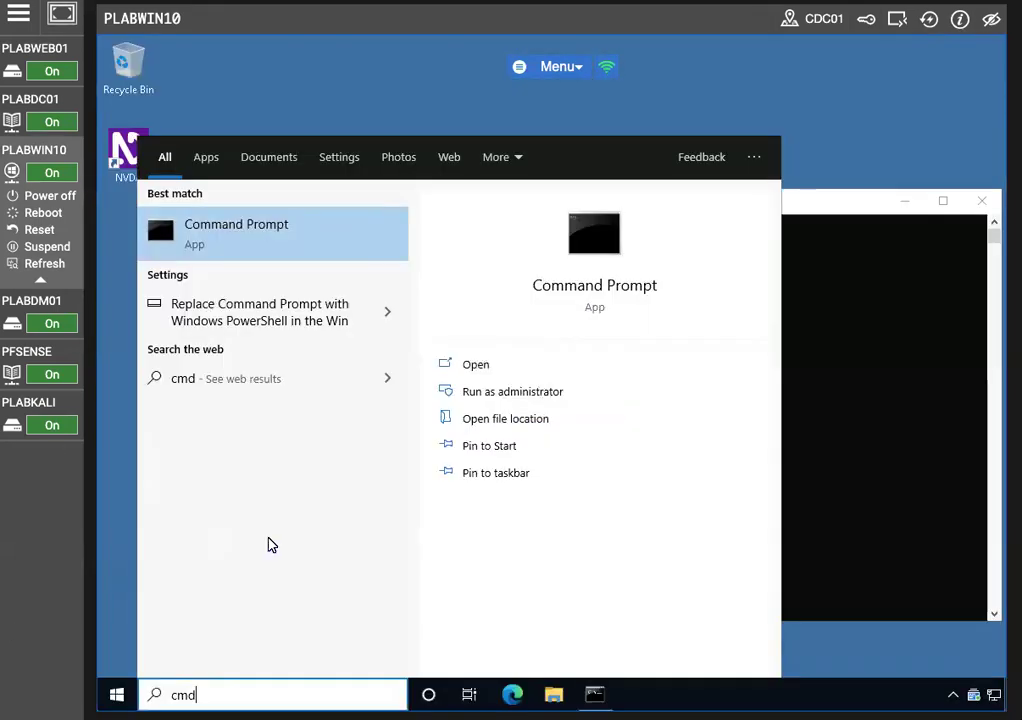
click(893, 452)
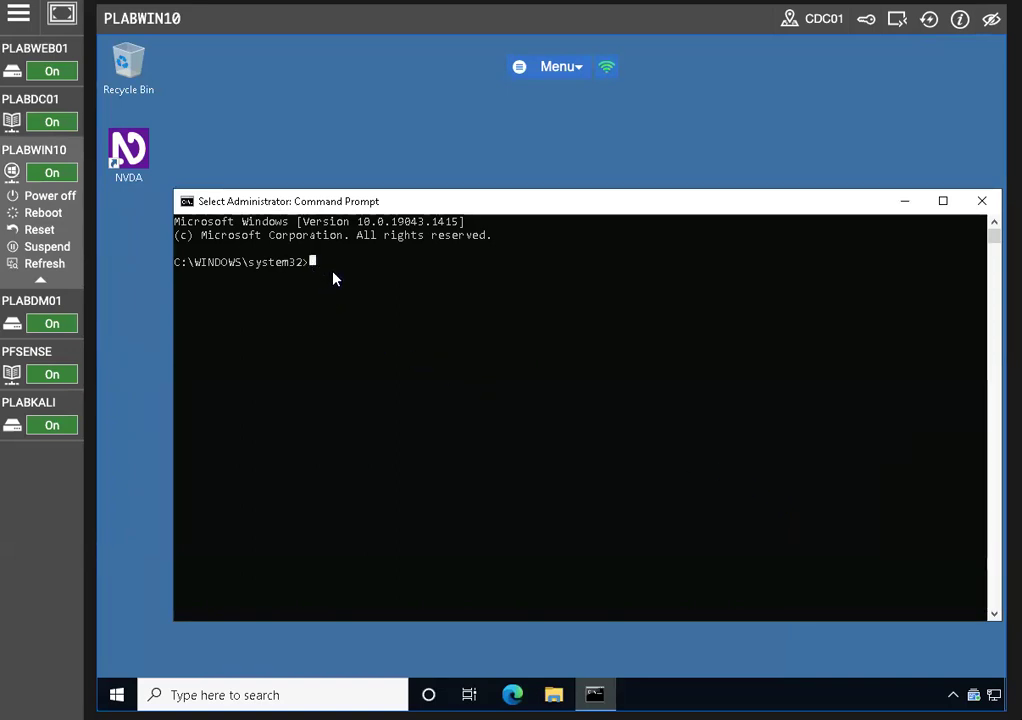
Ping plabdm01 (succeeds) and kali (host not found), then return to PLABDC01
text(ping plabdm01)
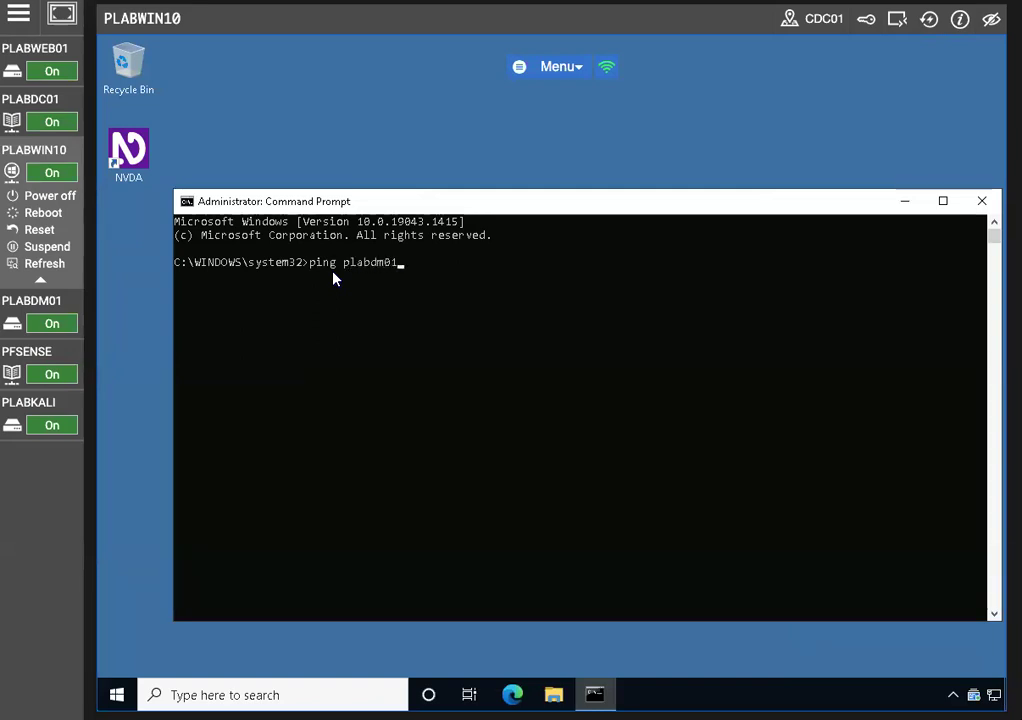
key(Return)
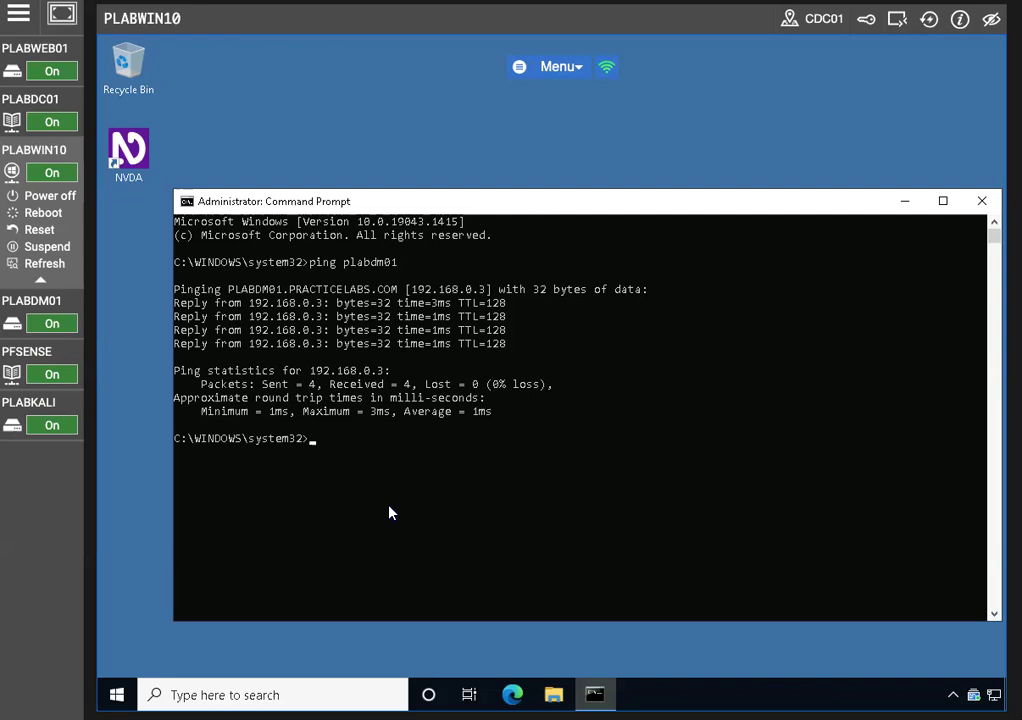
text(ping kali)
key(Return)
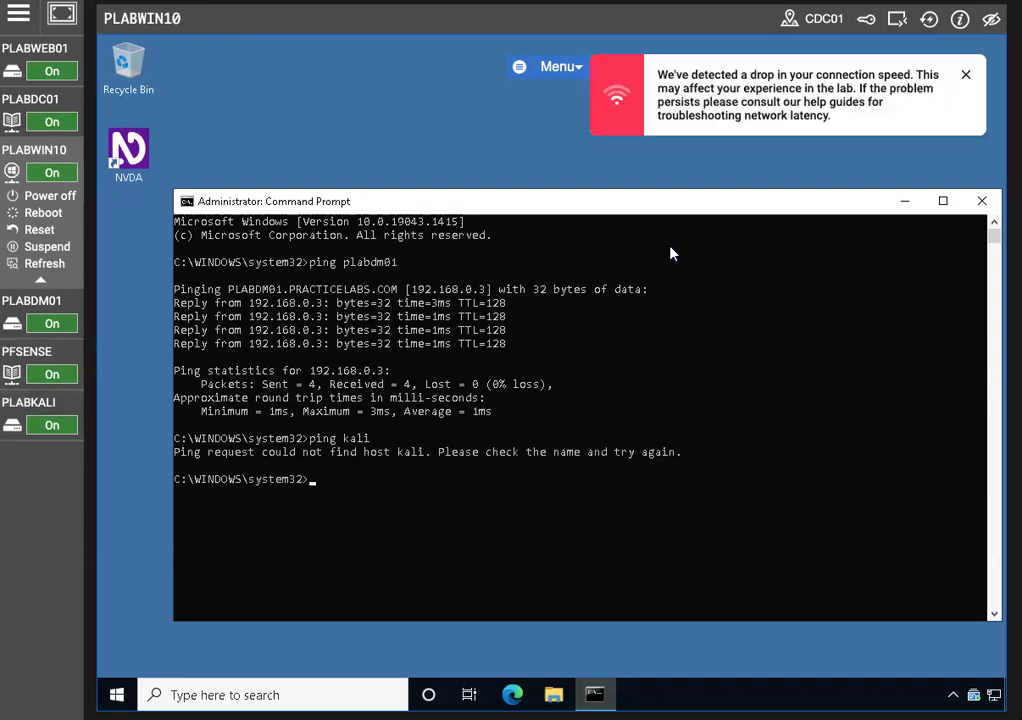
click(966, 75)
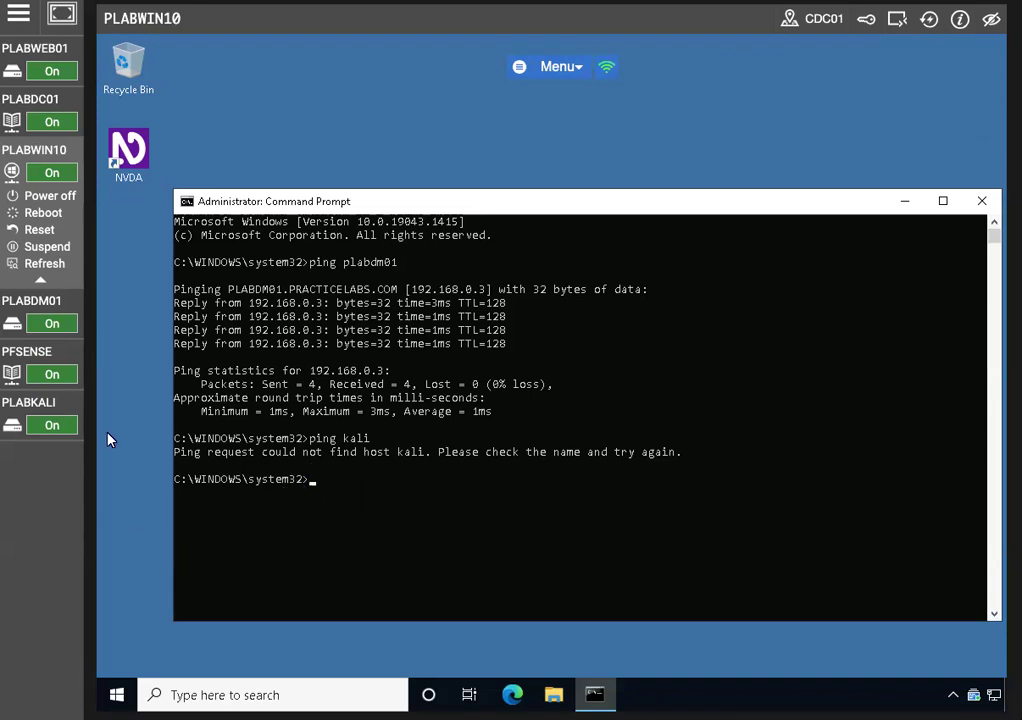
click(54, 126)
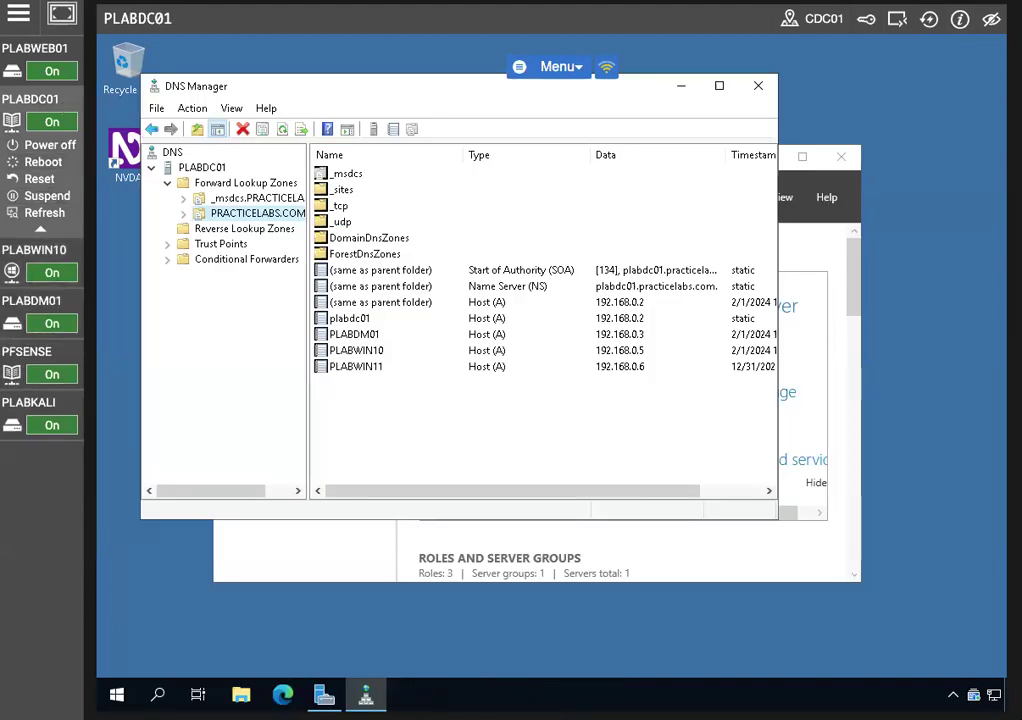
Create a host (A) record named kali with IP 192.168.0.4 in PRACTICELABS.COM
click(432, 423)
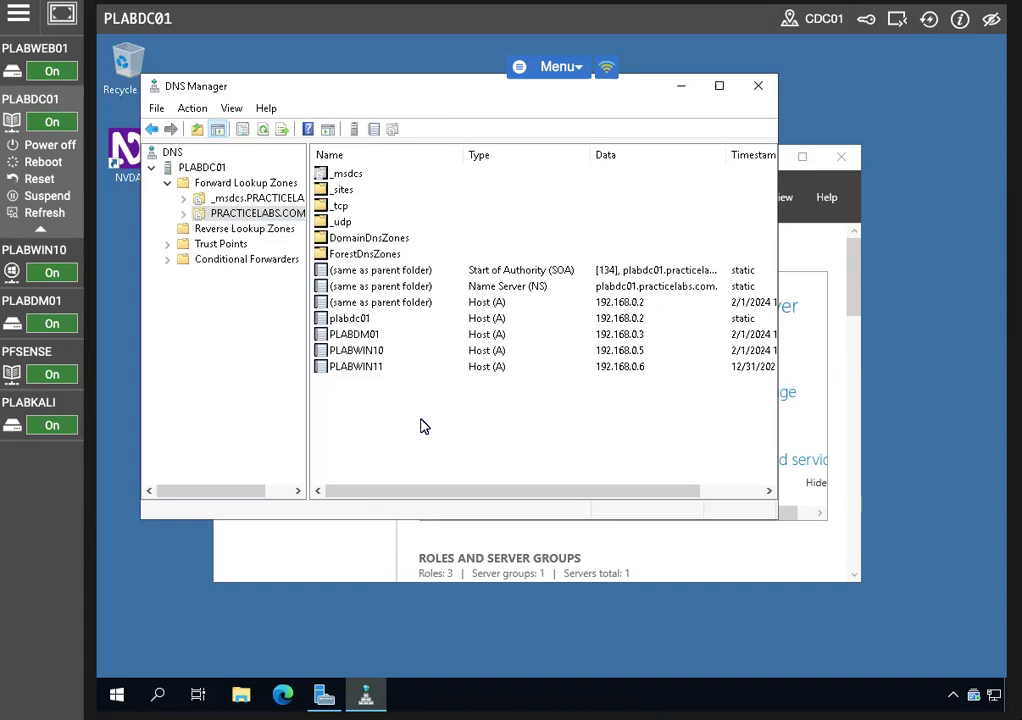
right_click(414, 424)
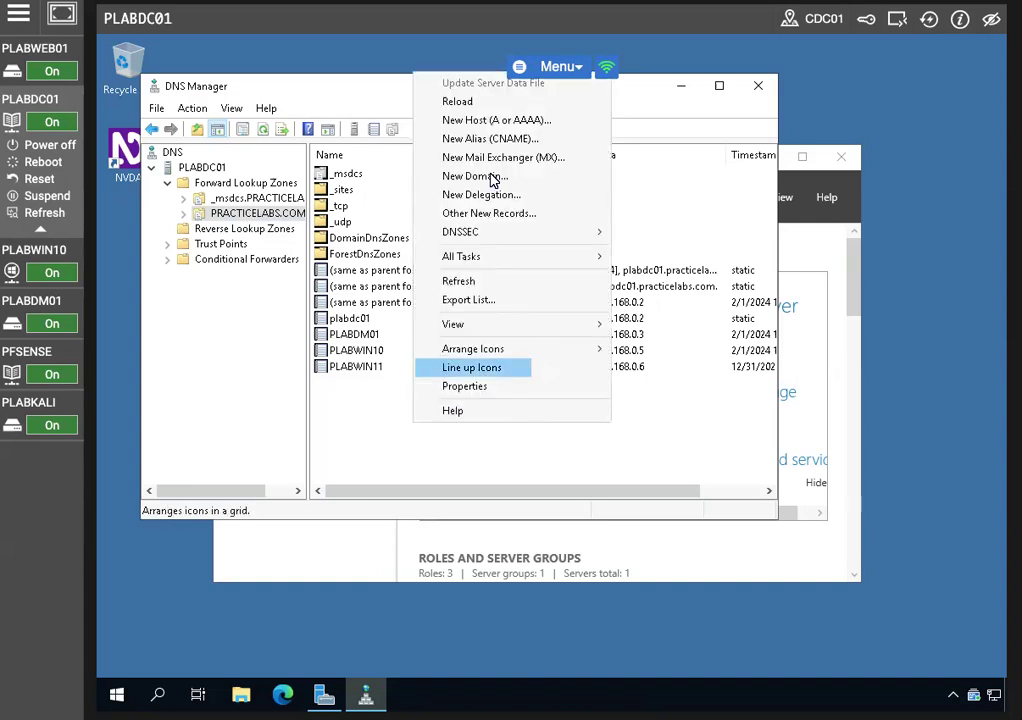
click(490, 121)
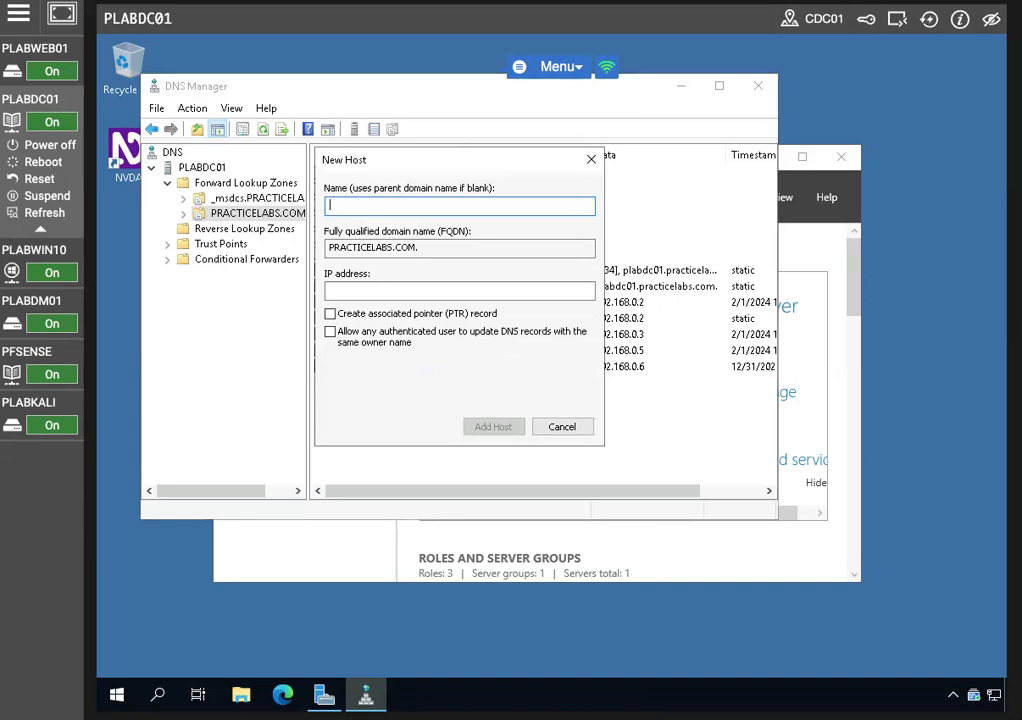
text(kali)
click(459, 290)
text(192.168.0.4)
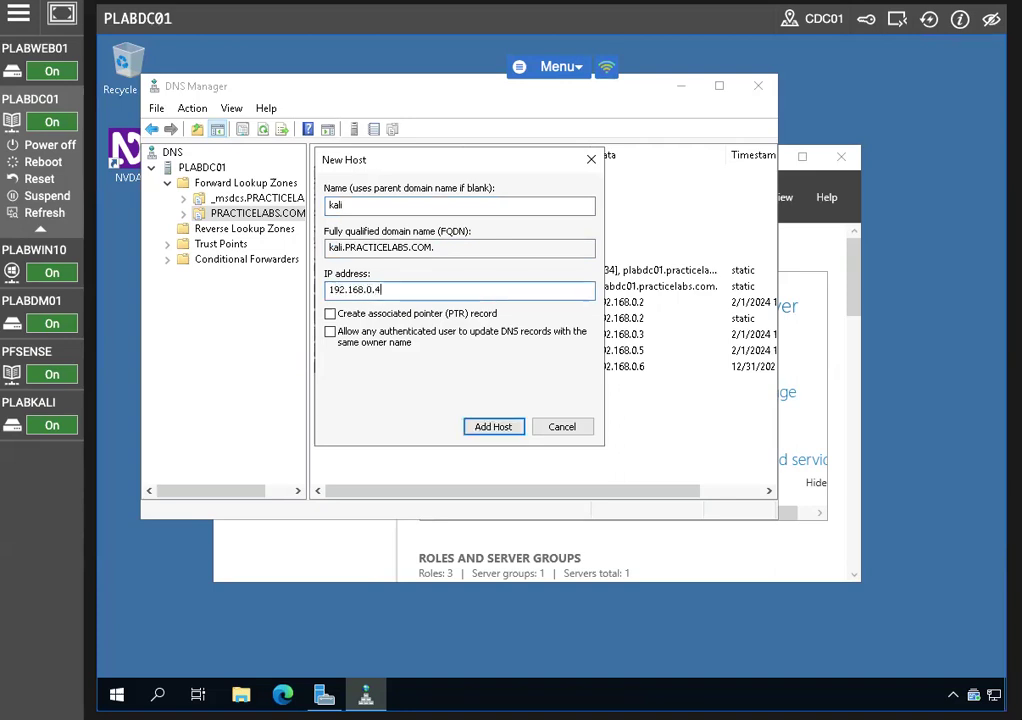
click(505, 430)
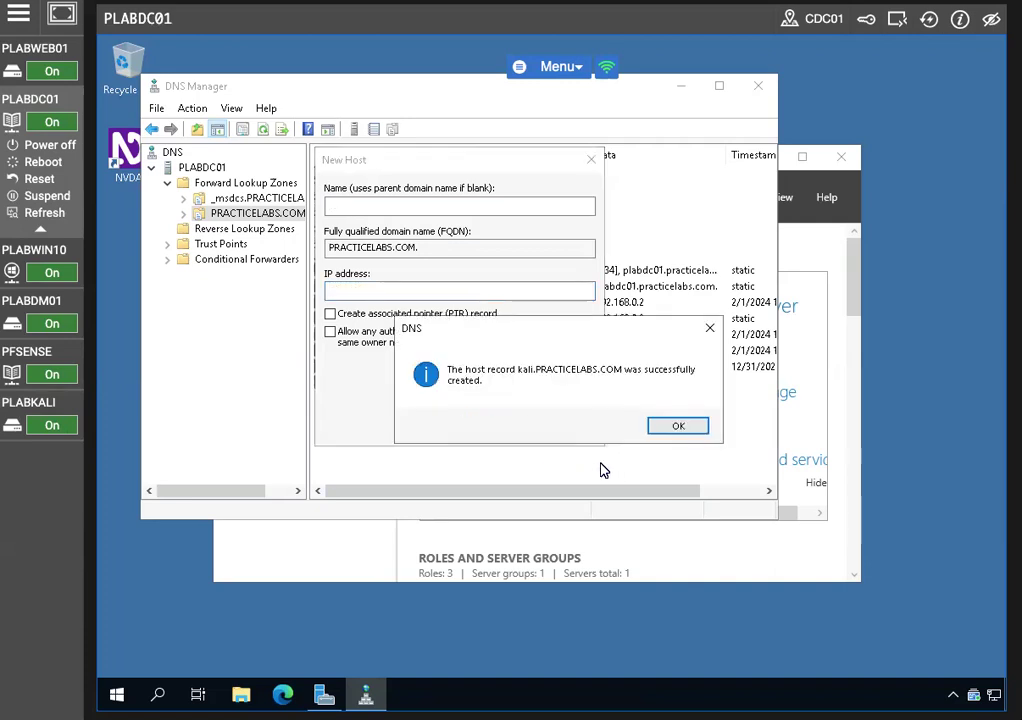
click(677, 426)
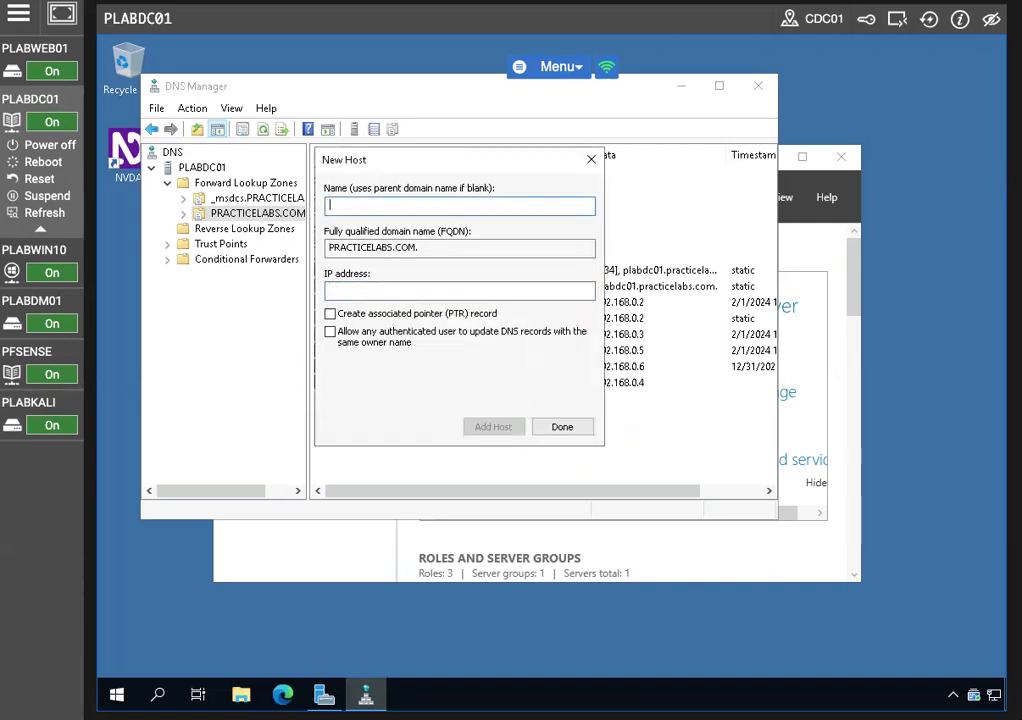
click(562, 427)
On PLABWIN10, run ping kali again in the Command Prompt
mouse_move(58, 275)
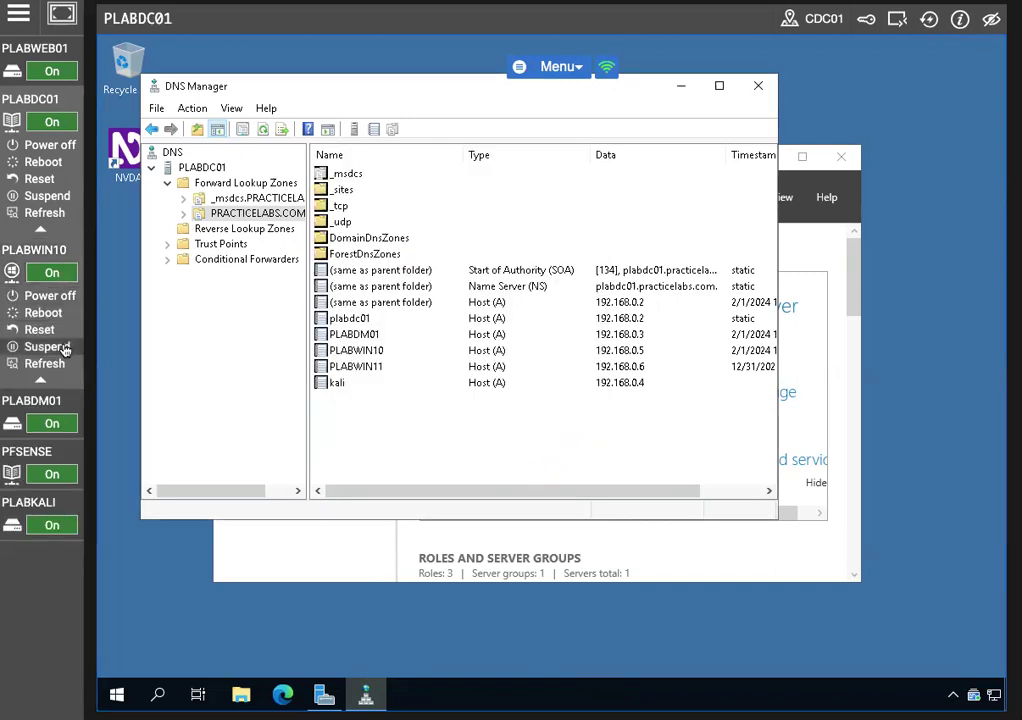
click(45, 250)
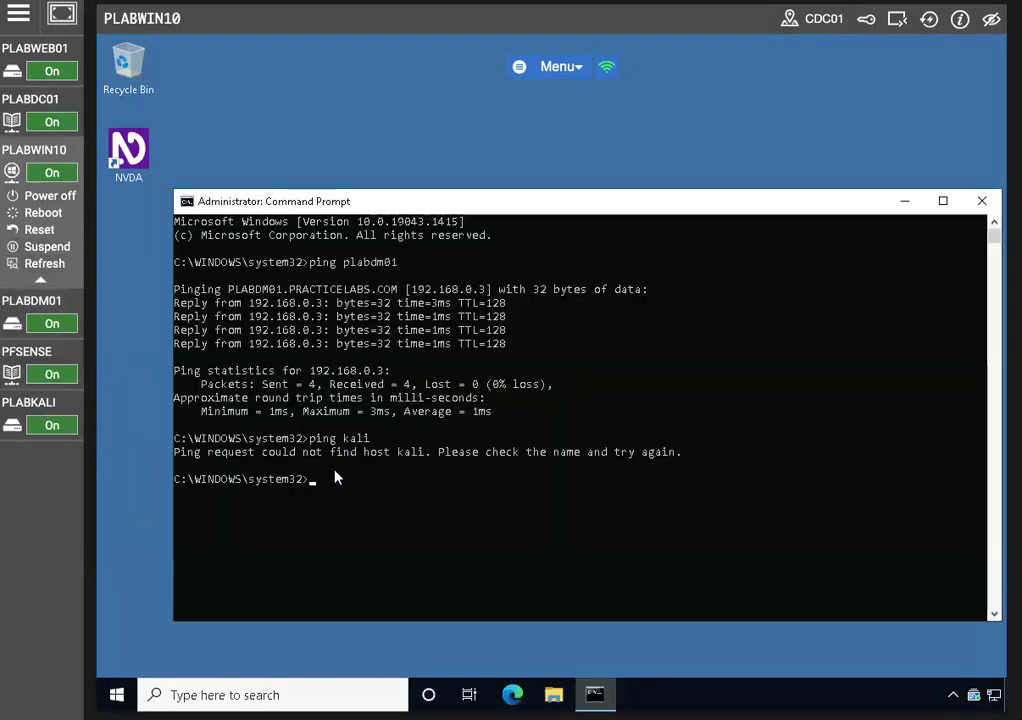
click(406, 463)
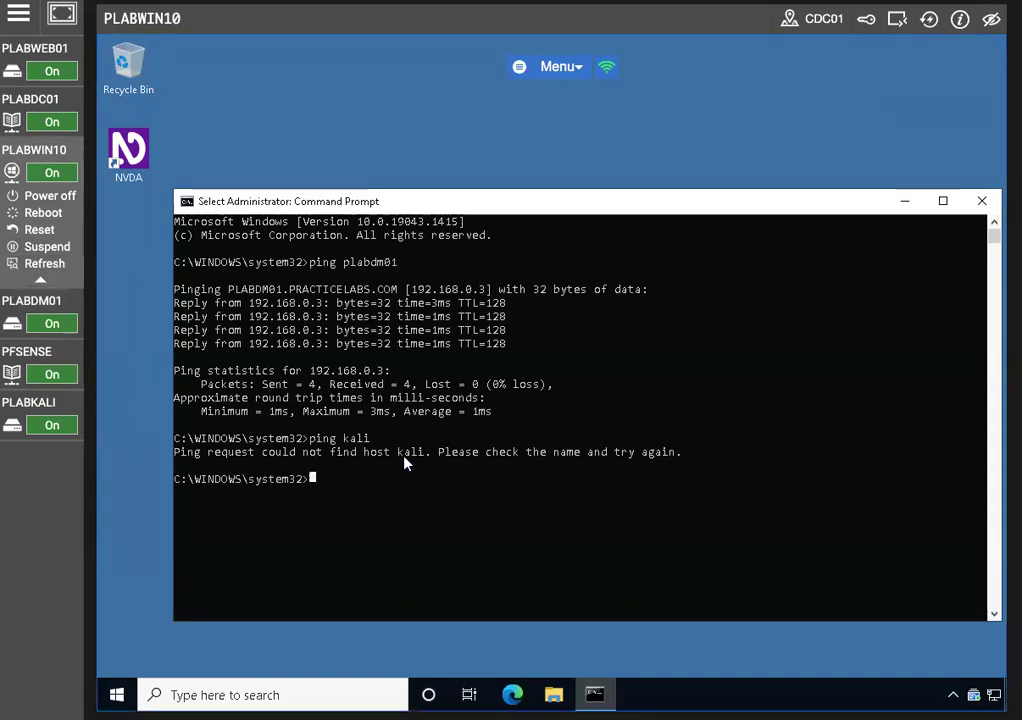
text(ping kali)
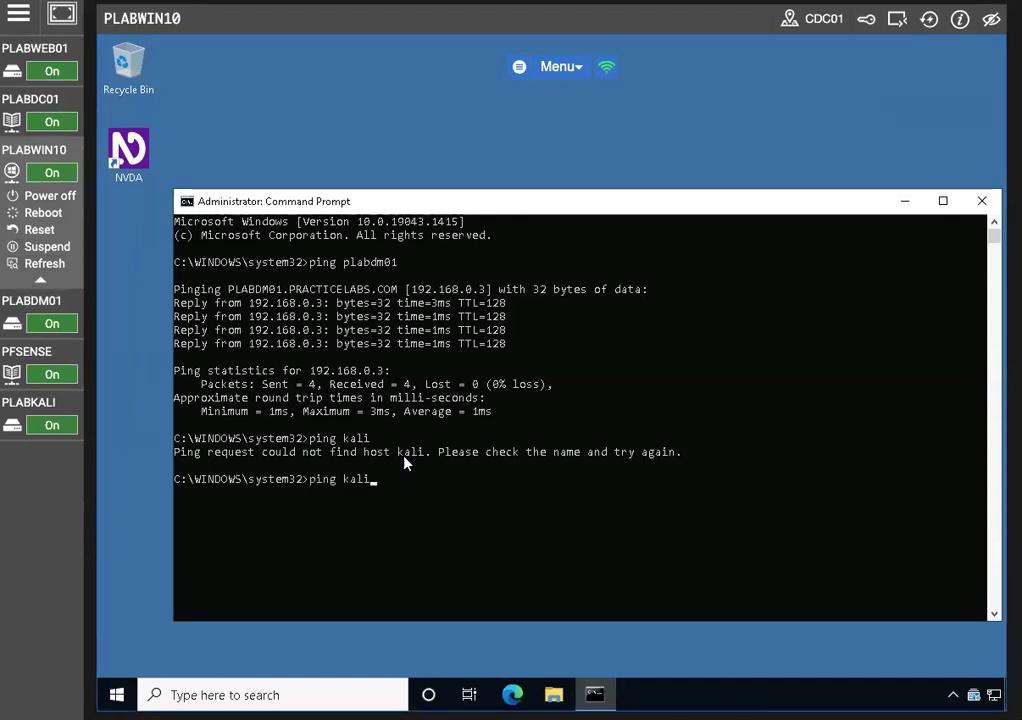
key(Return)
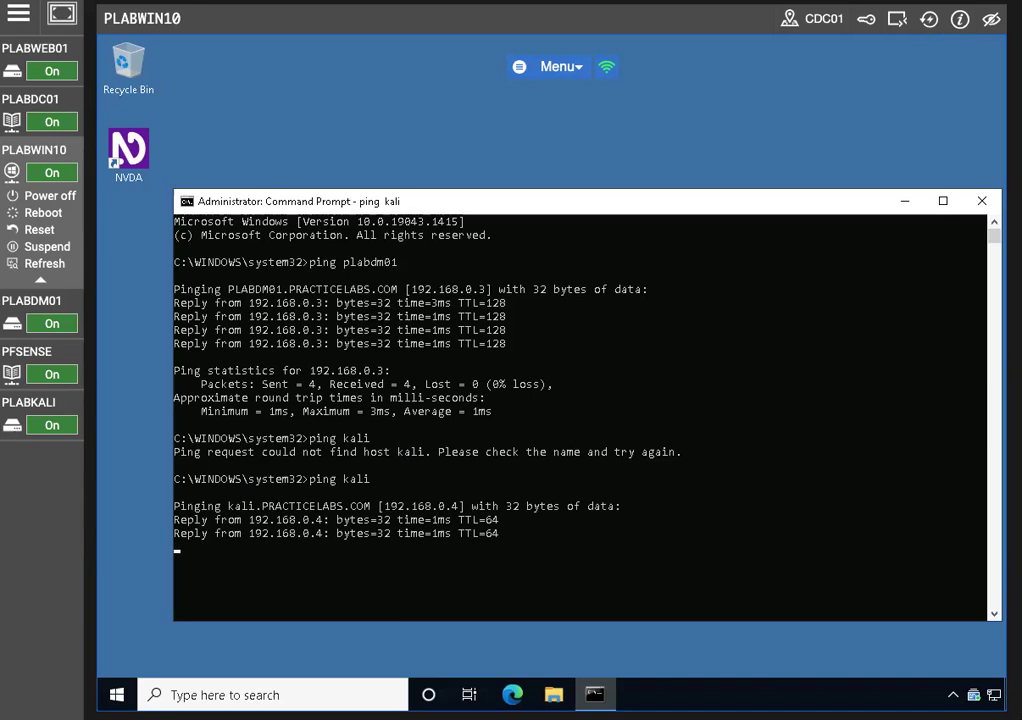
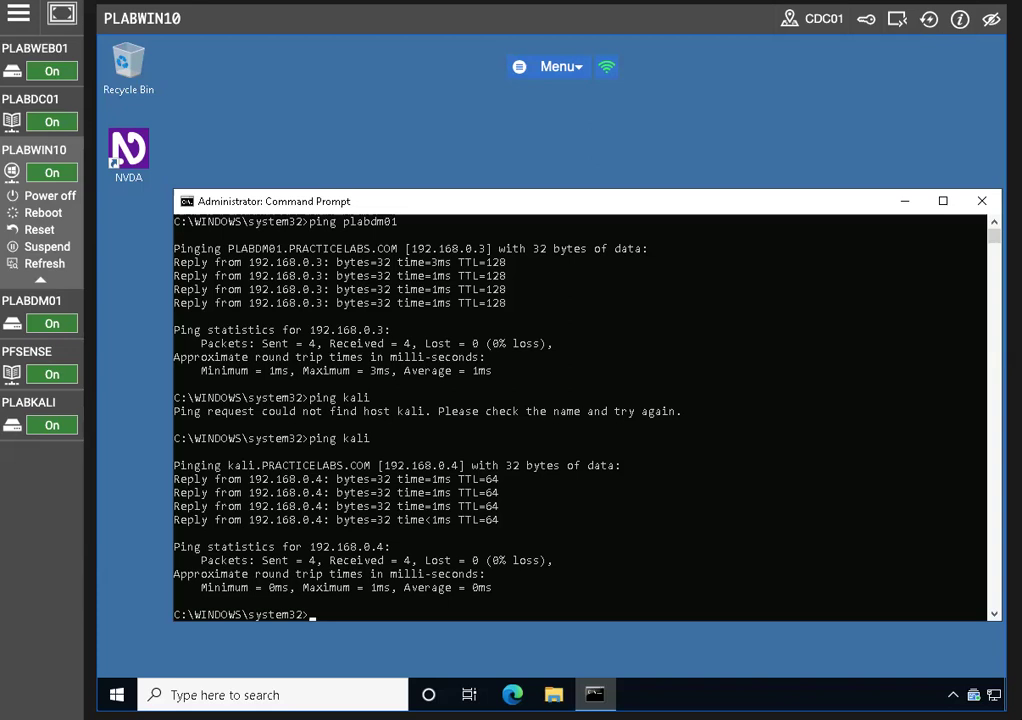
Close Command Prompt and open Control Panel's Network and Sharing Center via Network and Internet
click(981, 201)
click(210, 695)
text(control)
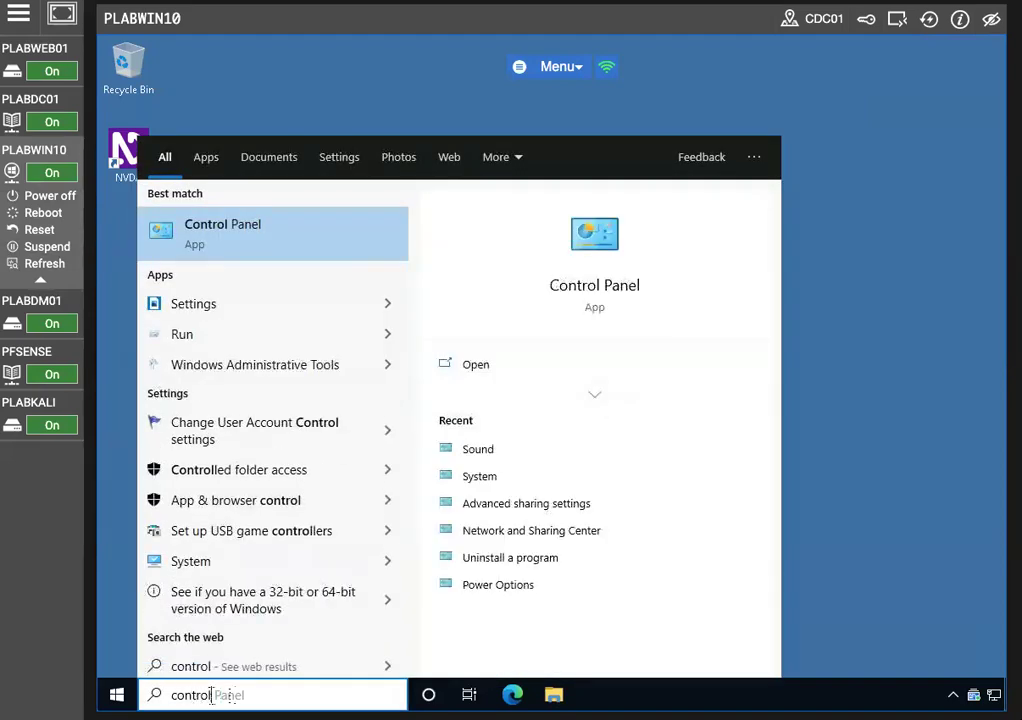
click(248, 233)
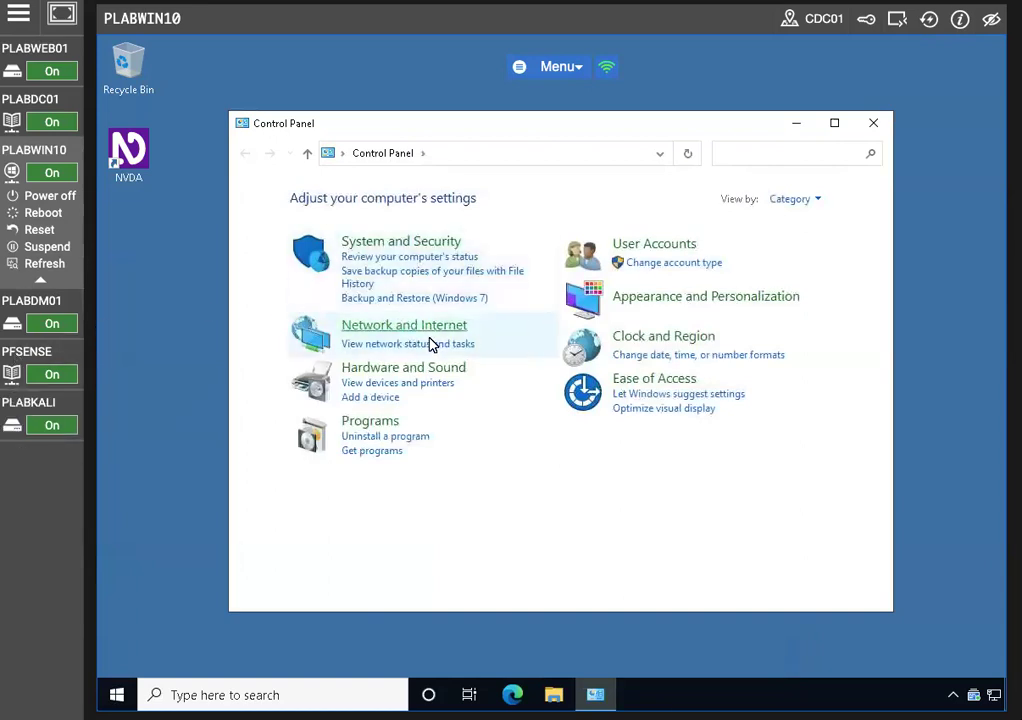
click(412, 330)
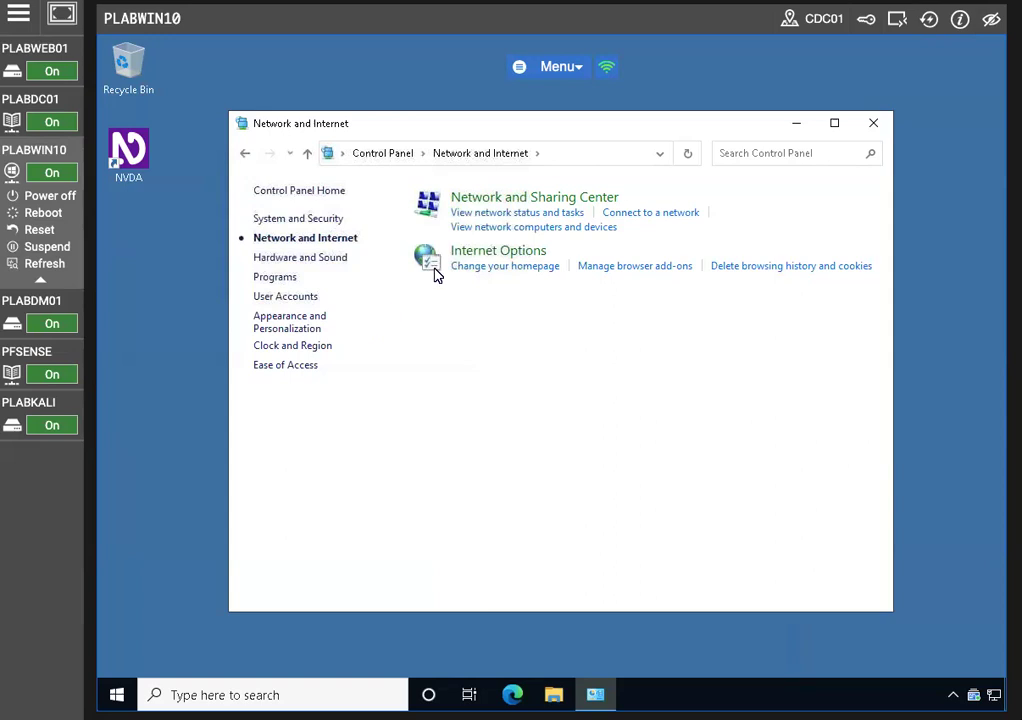
click(510, 213)
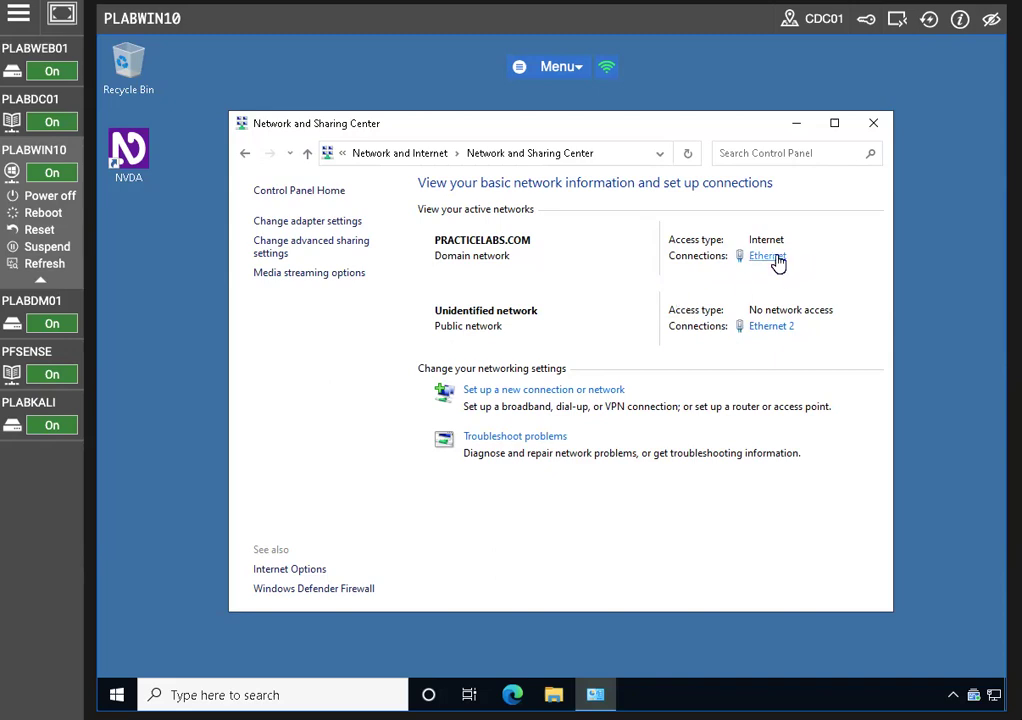
Check Ethernet 2 details: DHCP enabled, only 169.254.183.222, no gateway or DNS; then launch Edge
click(768, 334)
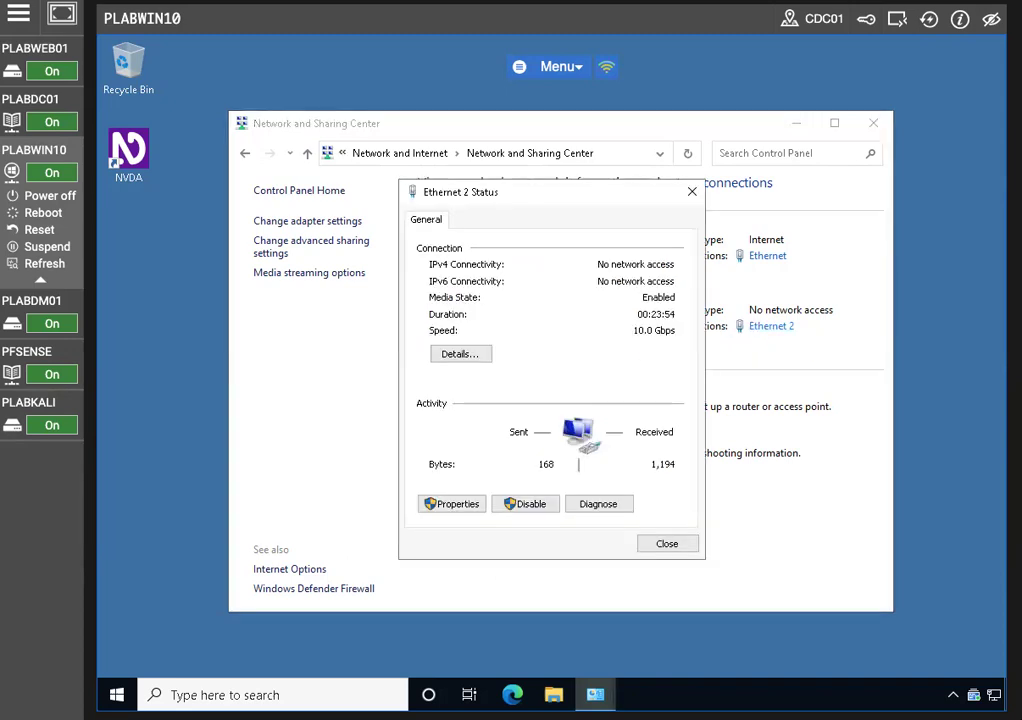
click(451, 358)
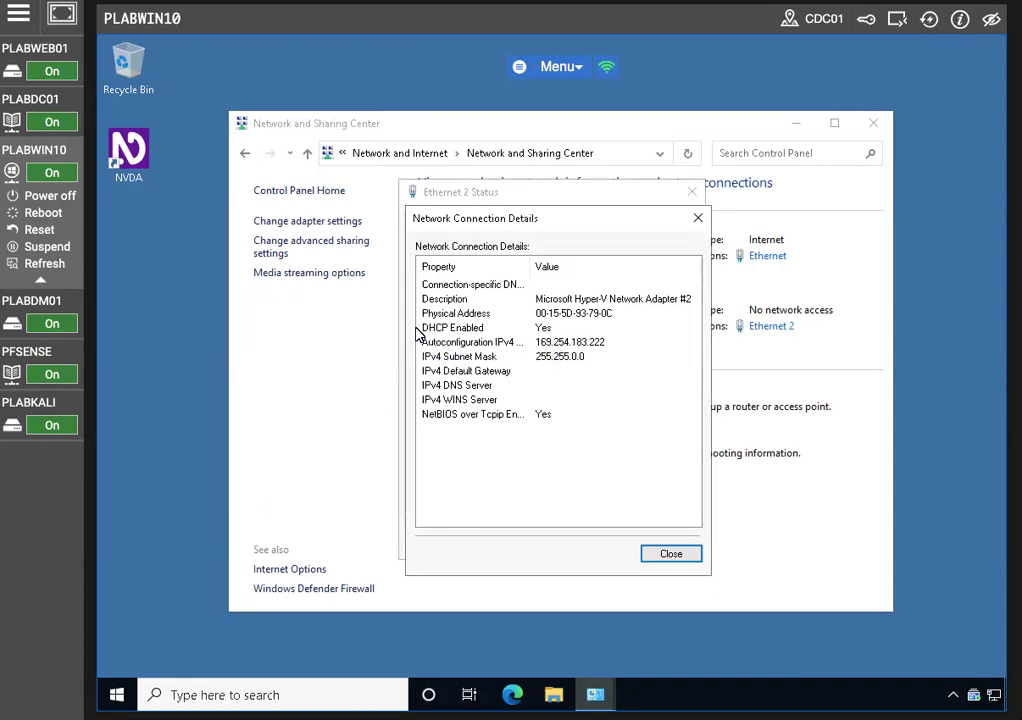
click(510, 390)
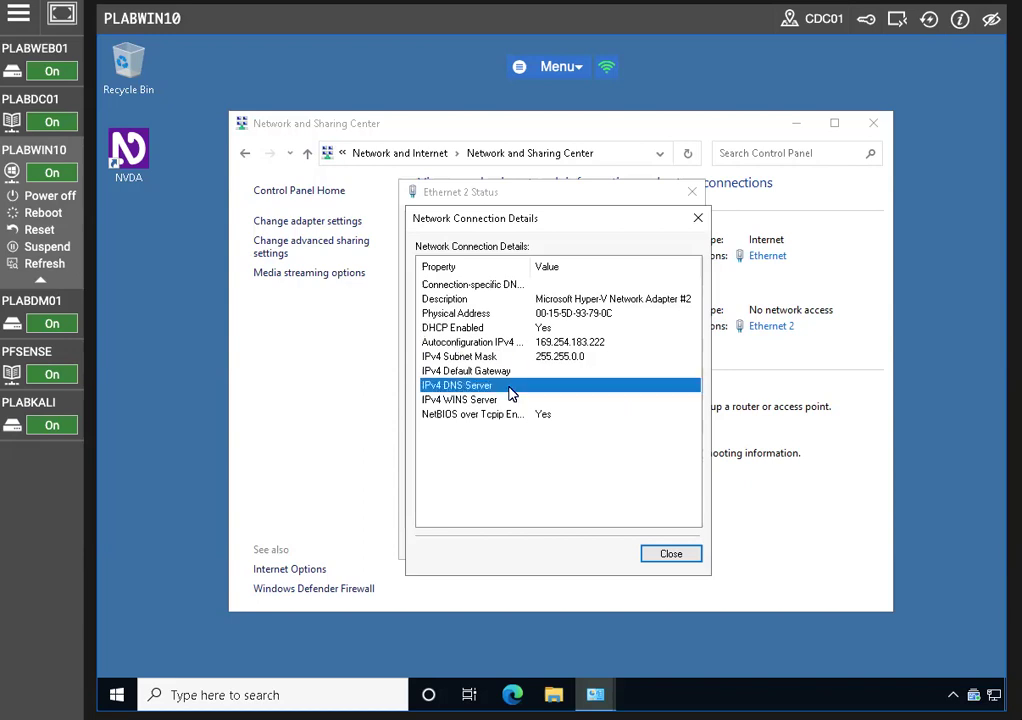
click(524, 372)
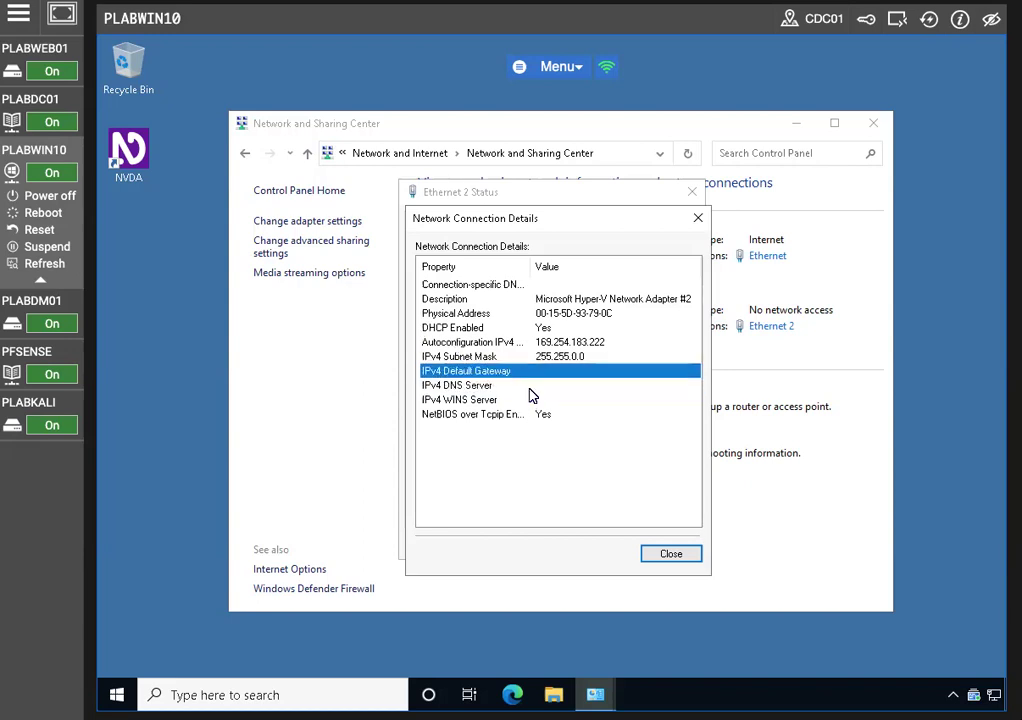
click(530, 390)
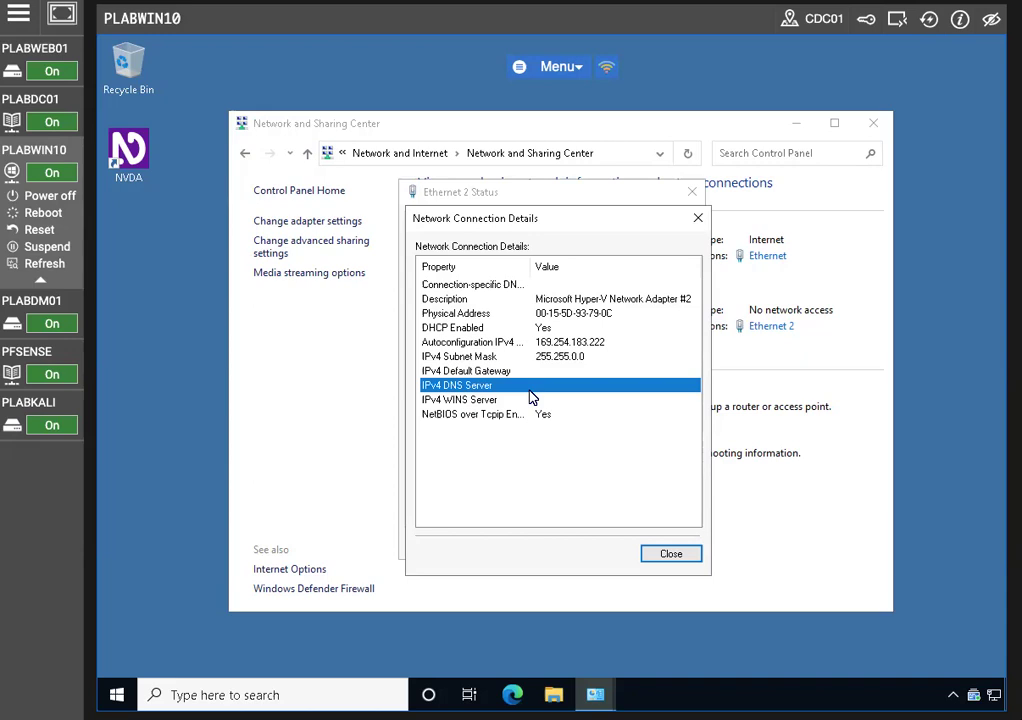
click(483, 330)
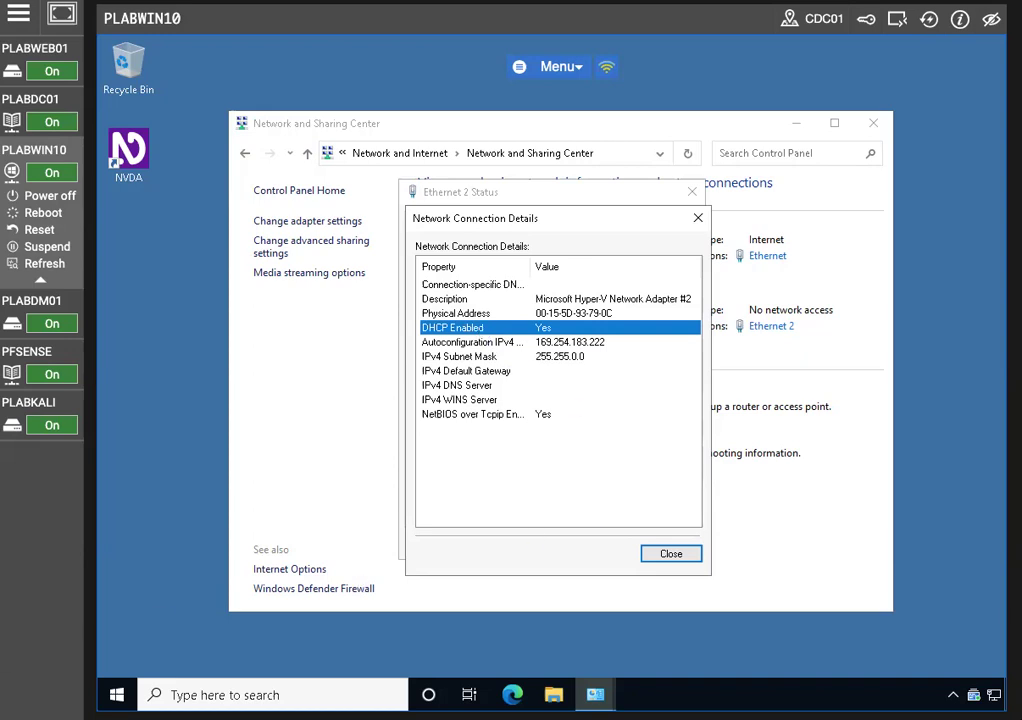
click(671, 556)
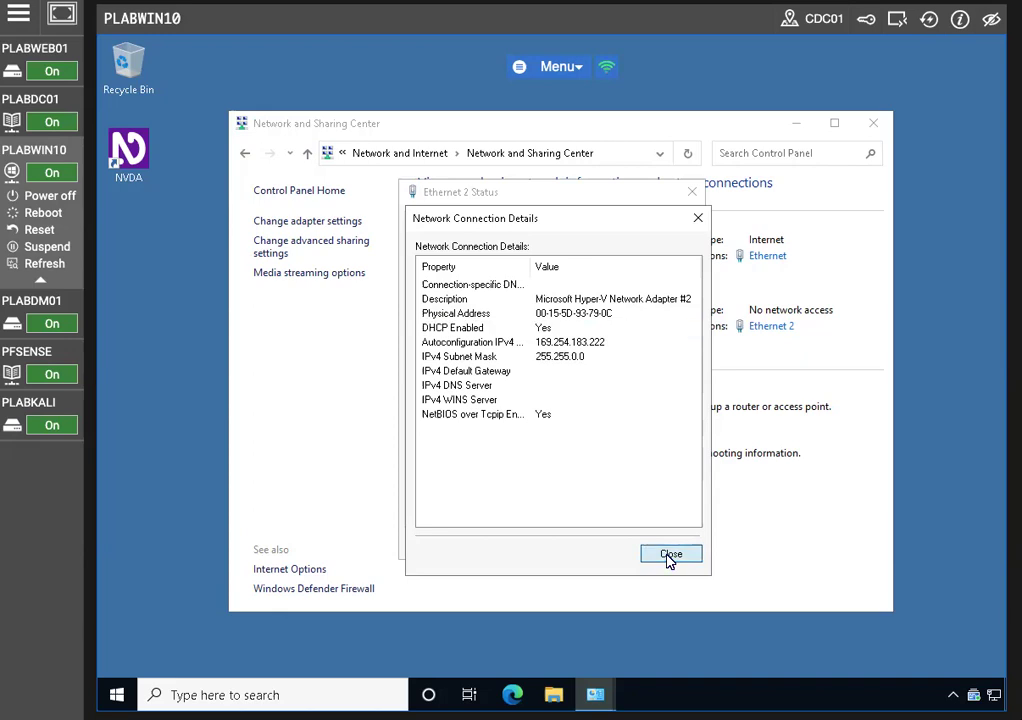
click(677, 547)
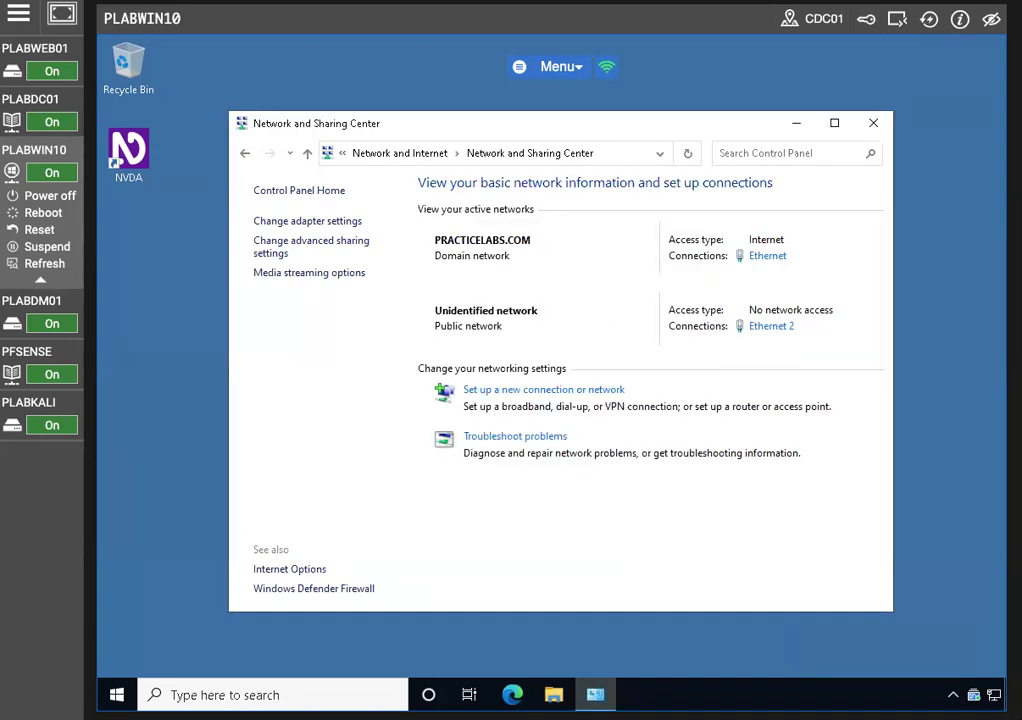
click(512, 694)
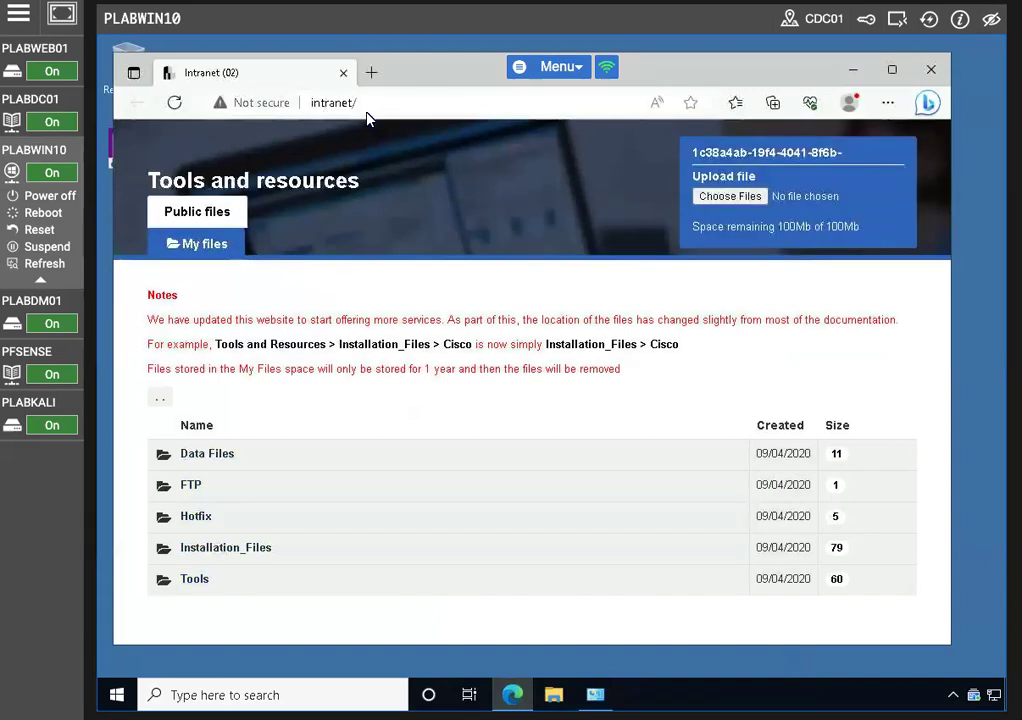
click(363, 104)
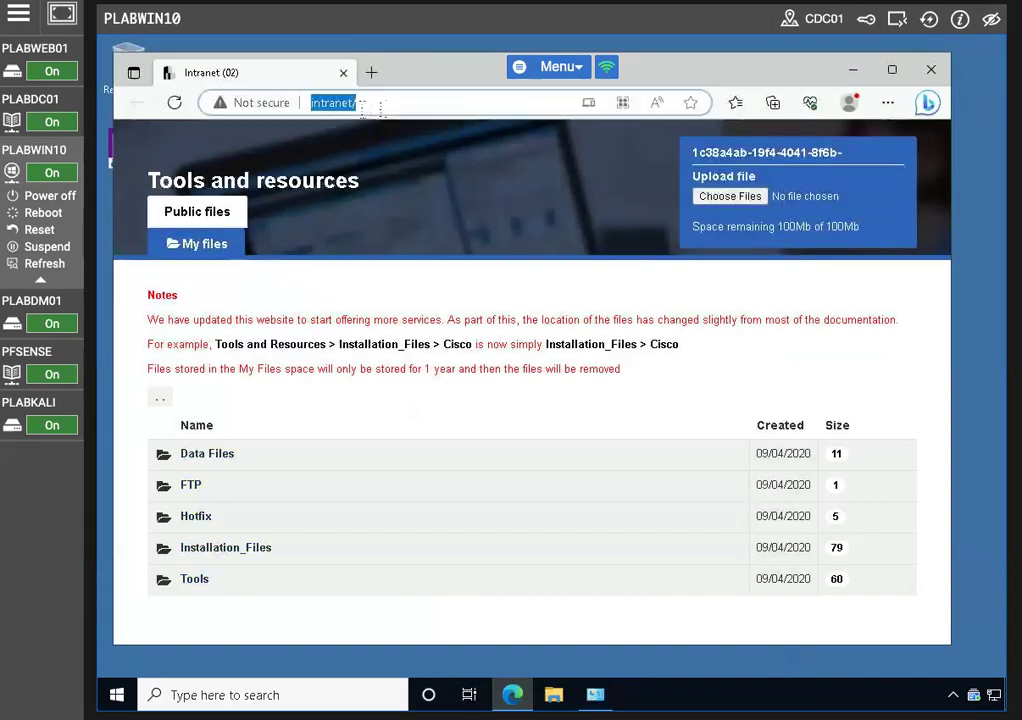
text(htt)
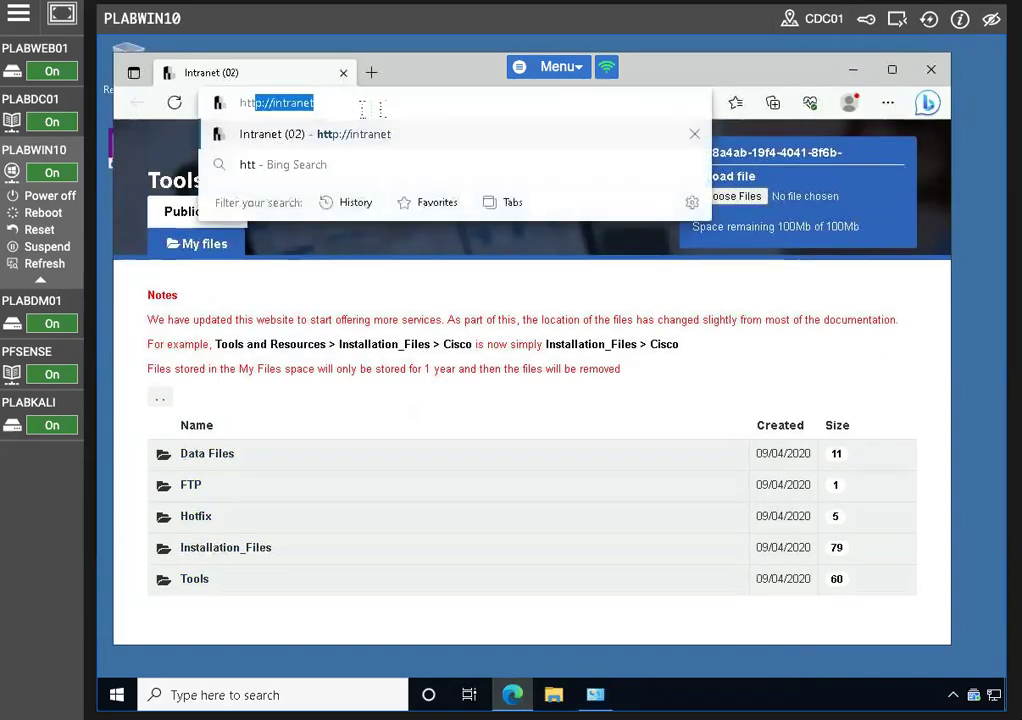
text(ps:/)
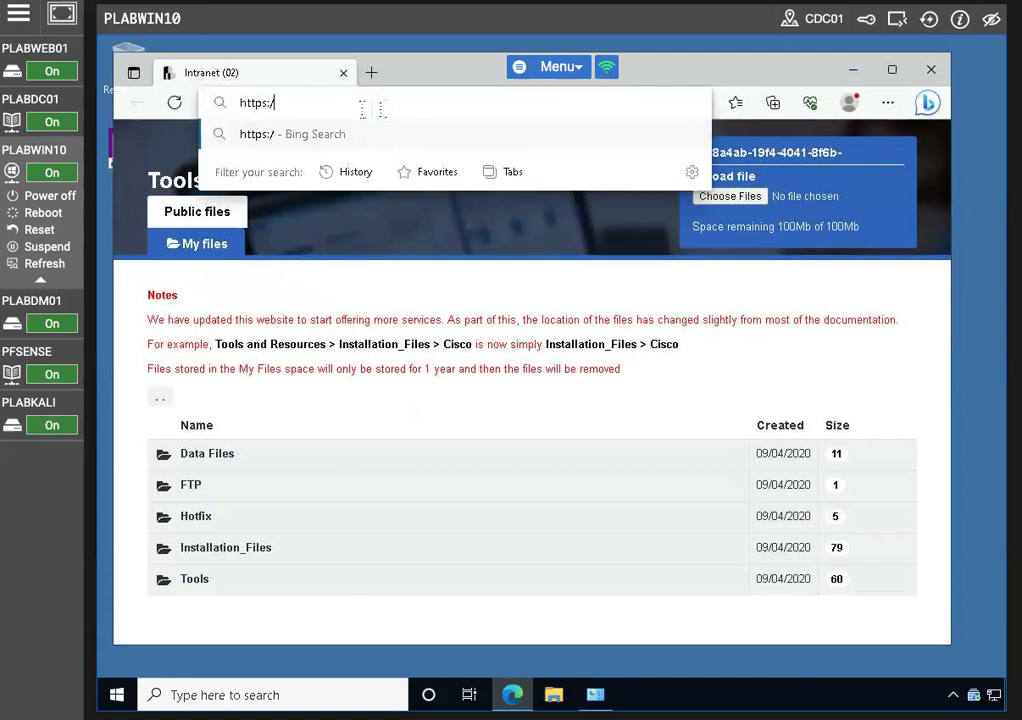
text(/192.168.0.1)
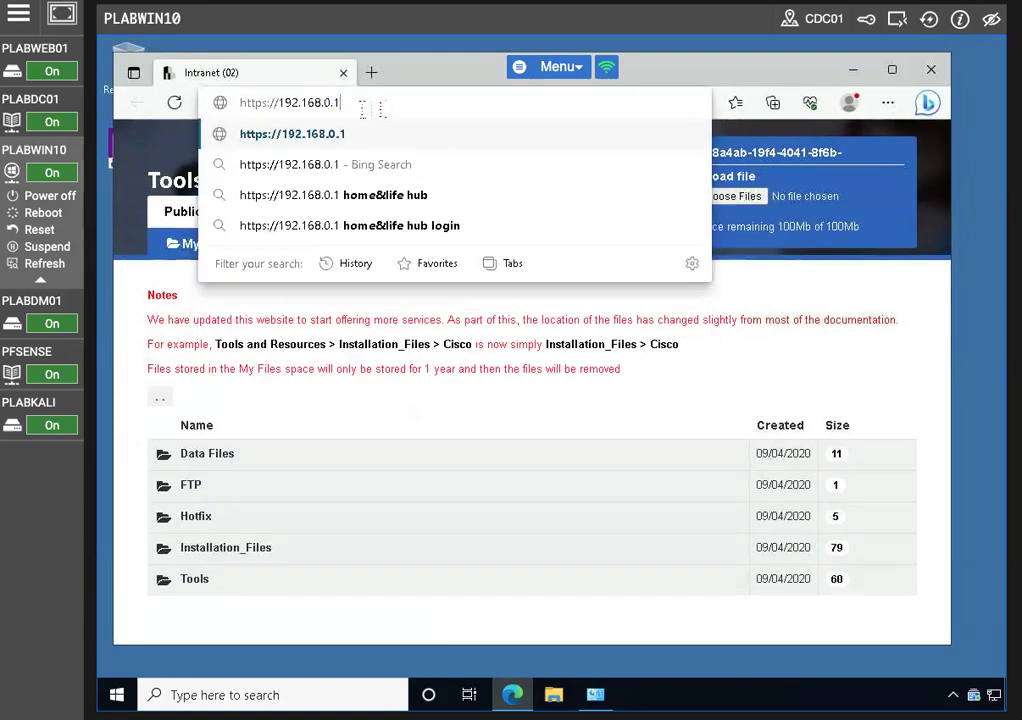
key(Return)
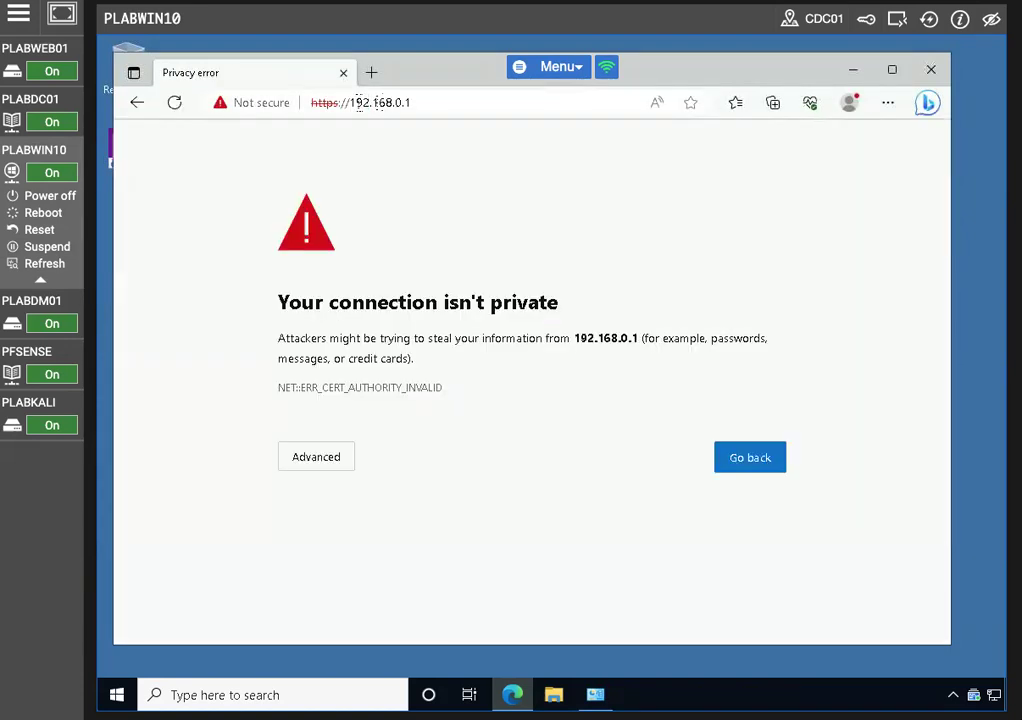
click(315, 458)
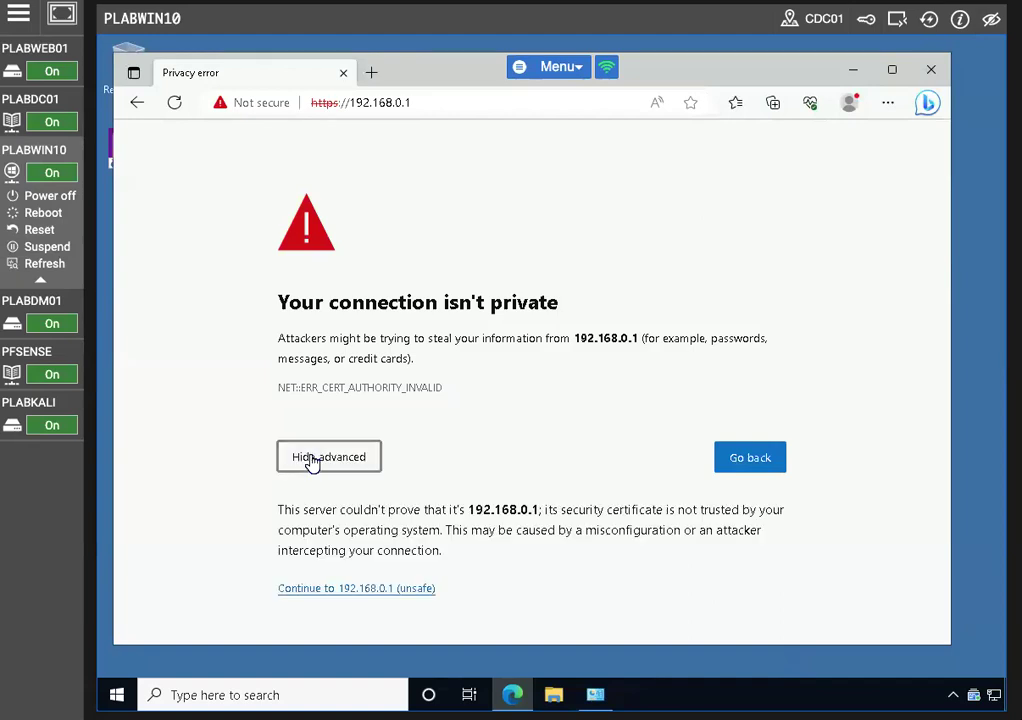
click(362, 591)
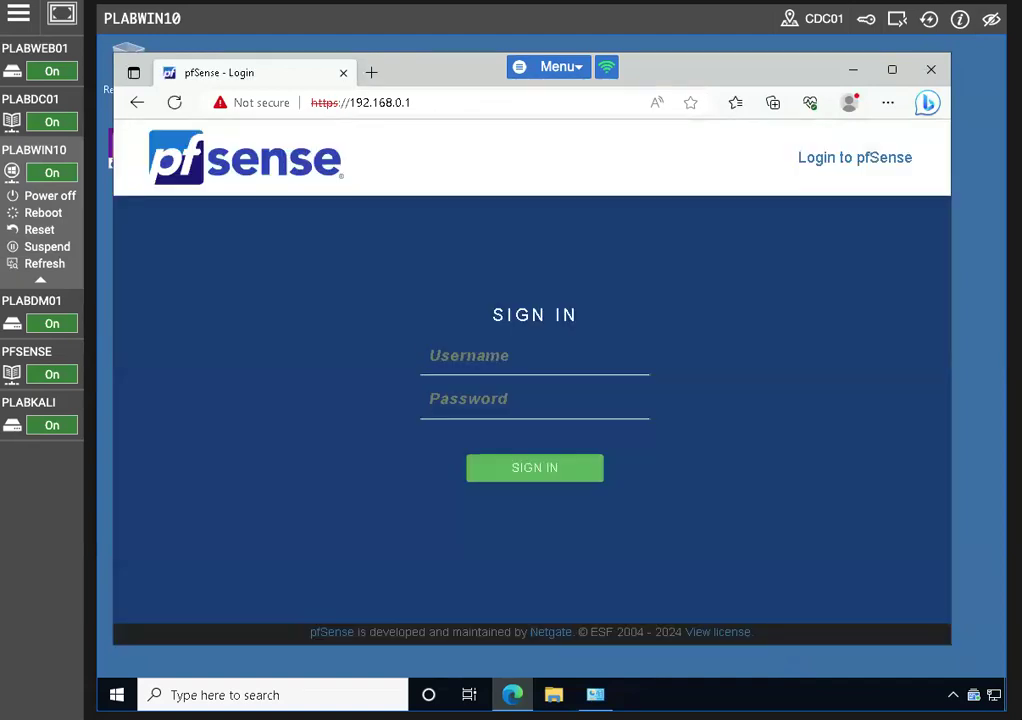
Log in to pfSense as admin with the administrator password and maximize the browser
text(adm)
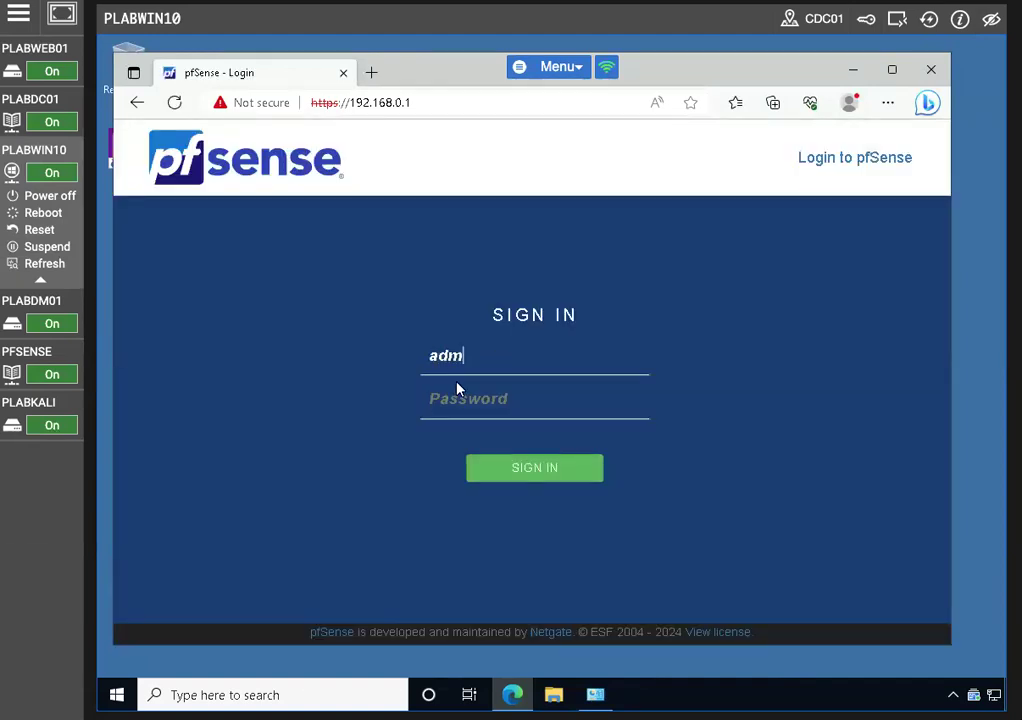
text(pfsensed)
key(Return)
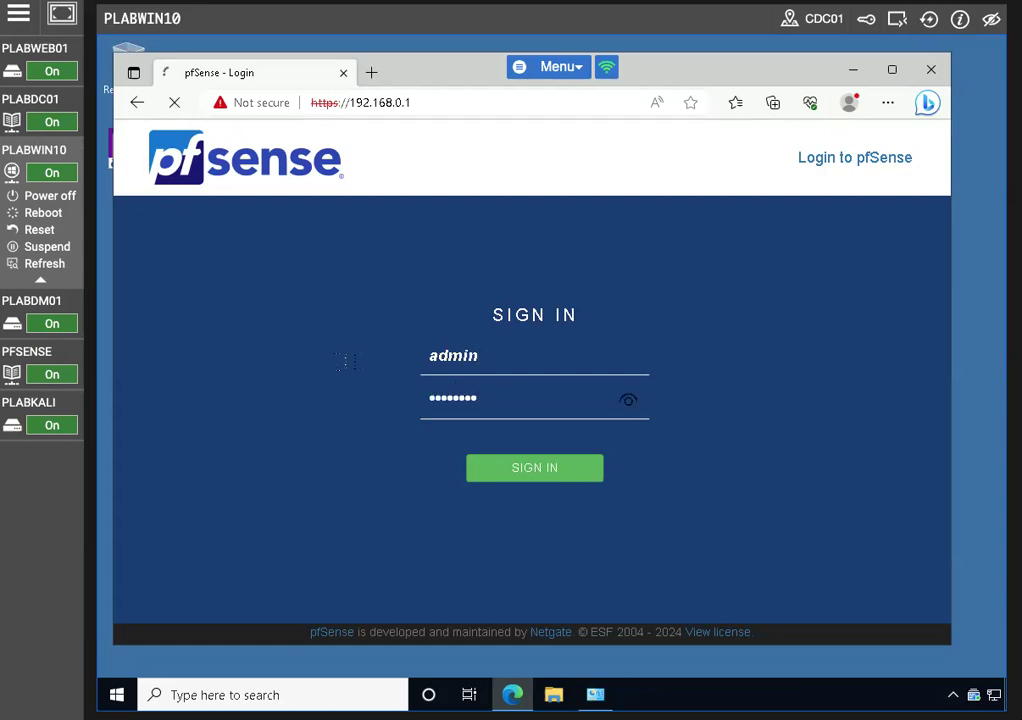
click(891, 69)
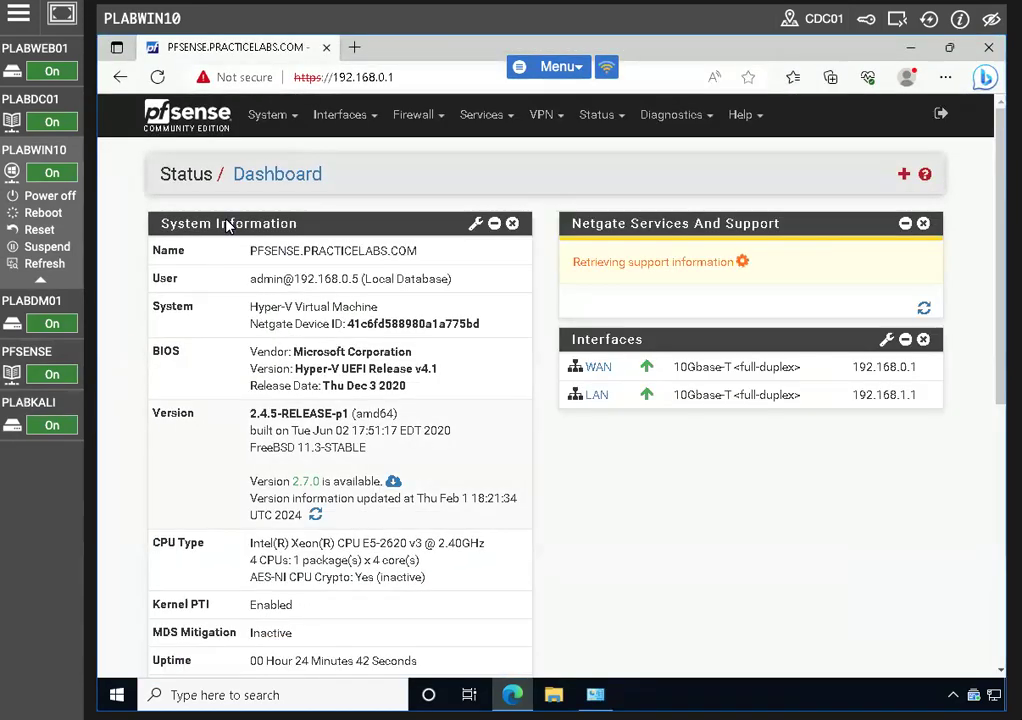
Enable the DHCP server on the WAN interface under Services > DHCP Server
click(508, 119)
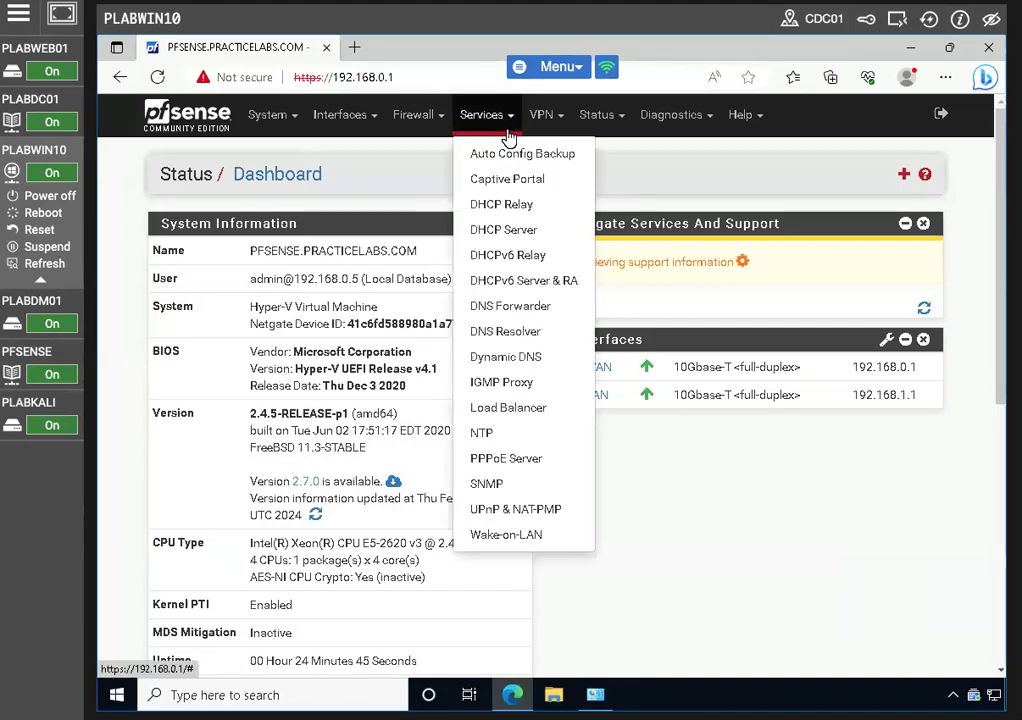
click(524, 231)
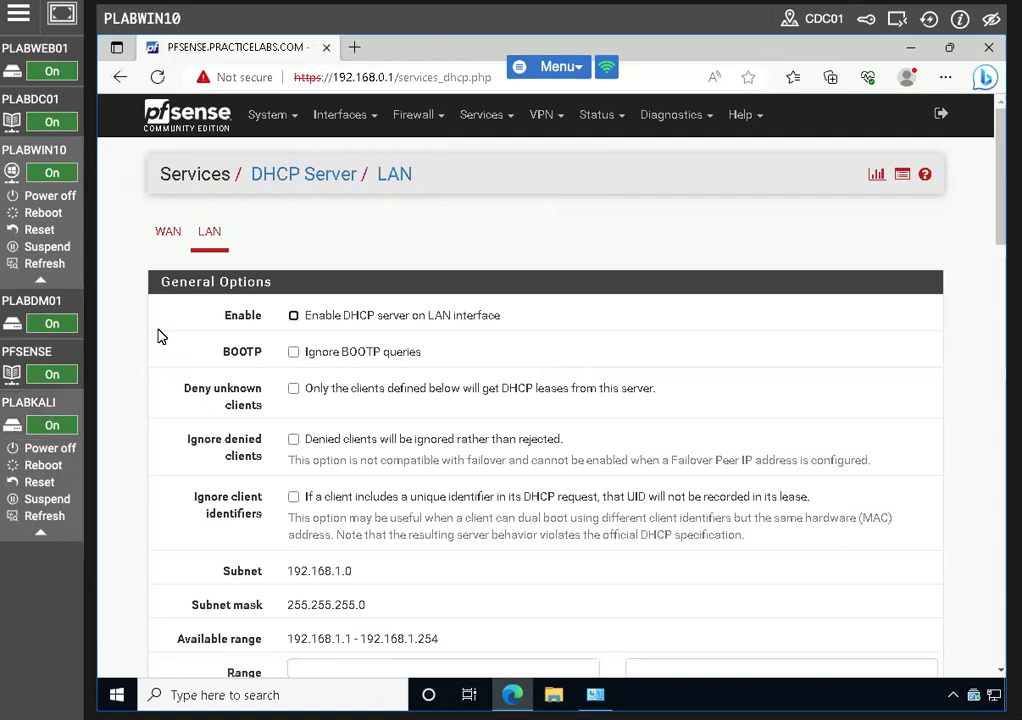
click(168, 234)
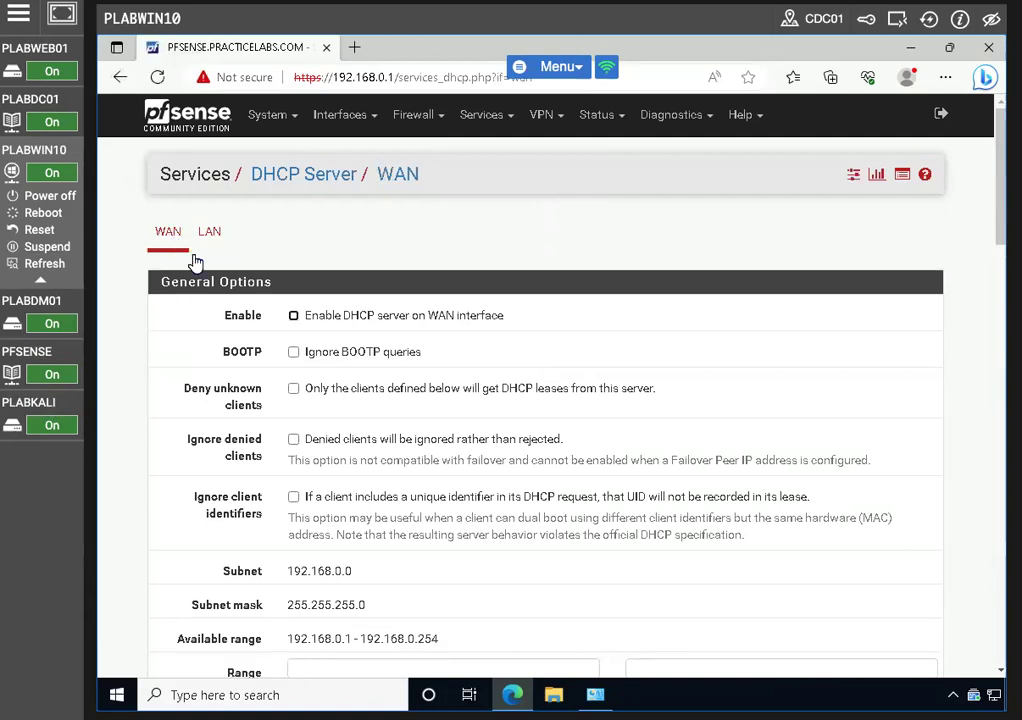
click(294, 317)
Set the DHCP address range from 192.168.0.200 to 192.168.0.210
scroll(338, 418, down, 3)
click(355, 320)
text(192.)
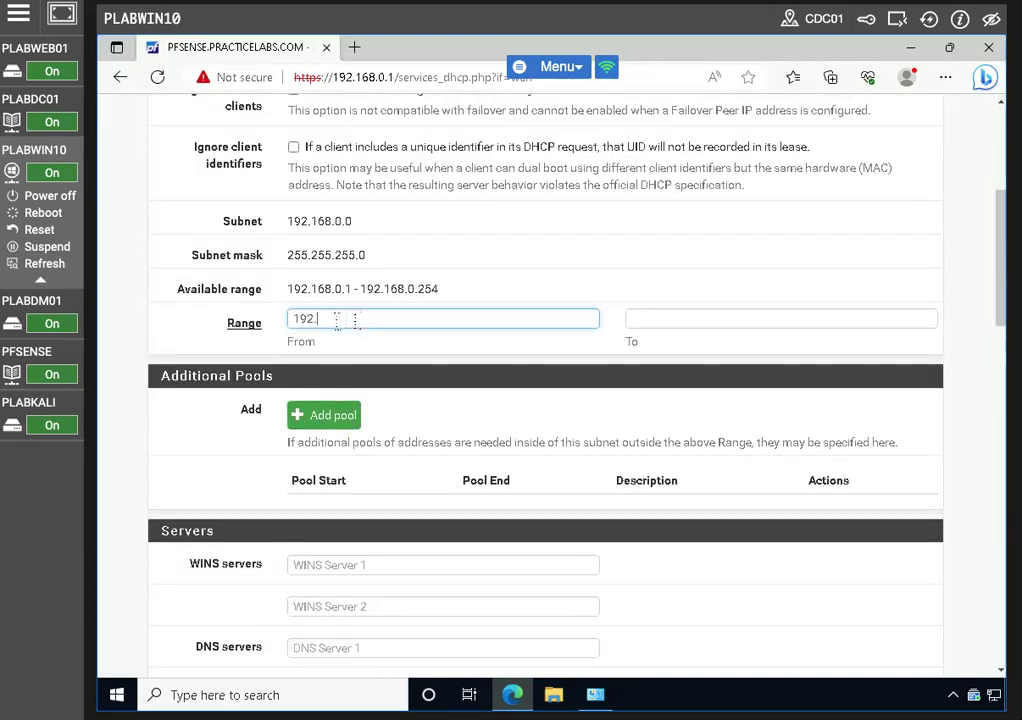
text(168.0.200)
key(Tab)
text(192.16)
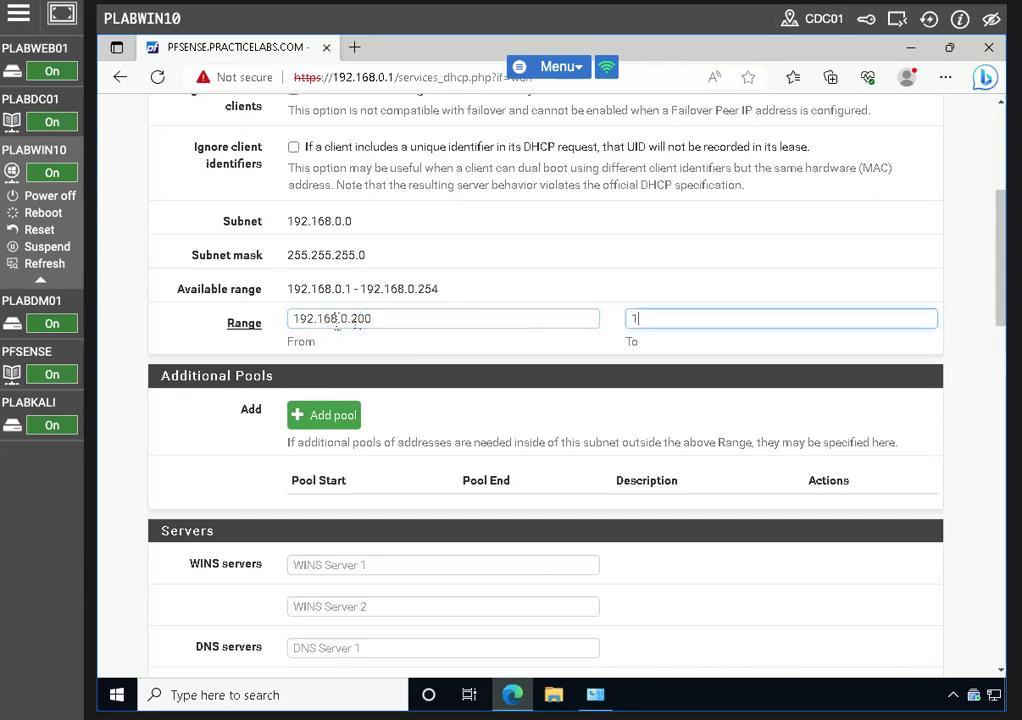
text(8.0.210)
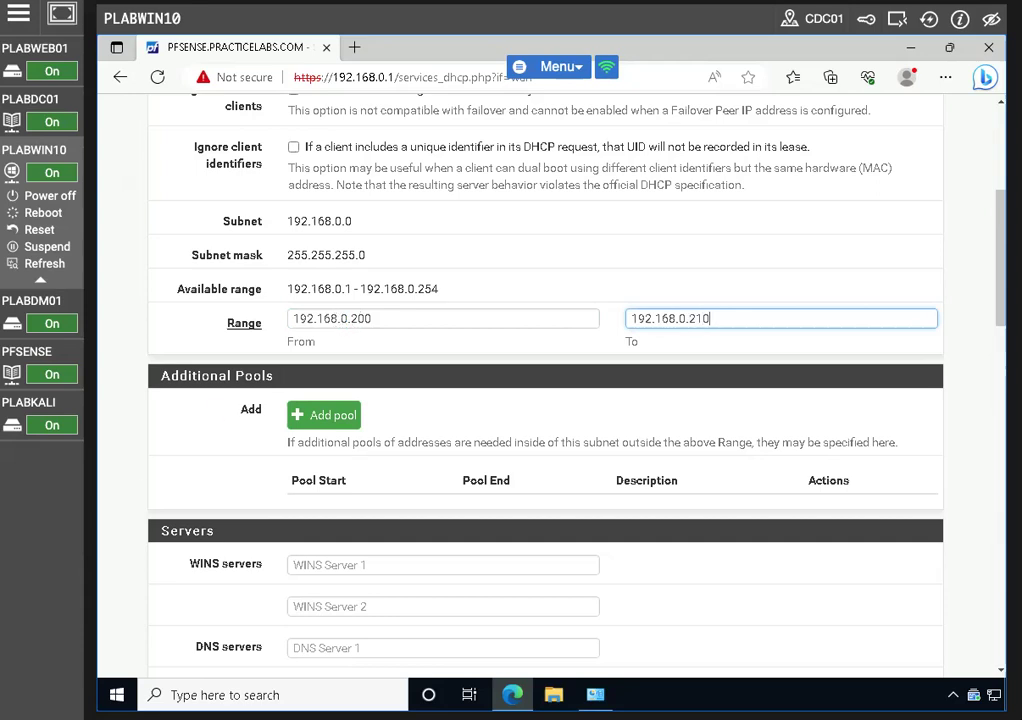
scroll(214, 553, down, 5)
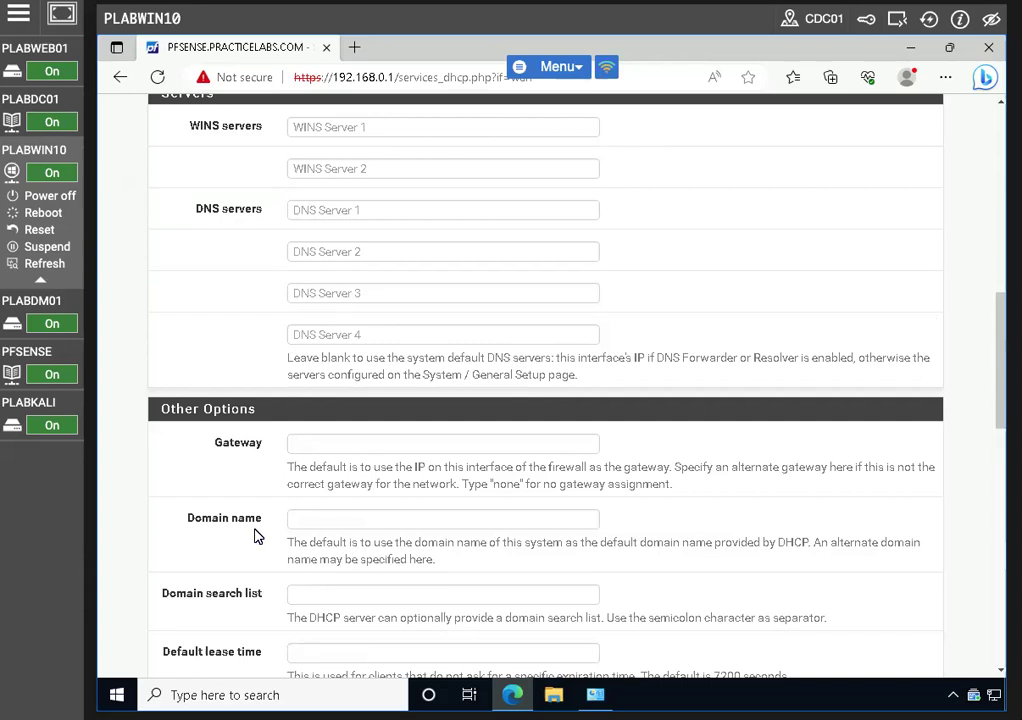
Enter DNS servers 8.8.8.8 and 8.8.4.4 for WAN DHCP clients
scroll(256, 536, down, 1)
scroll(257, 534, up, 3)
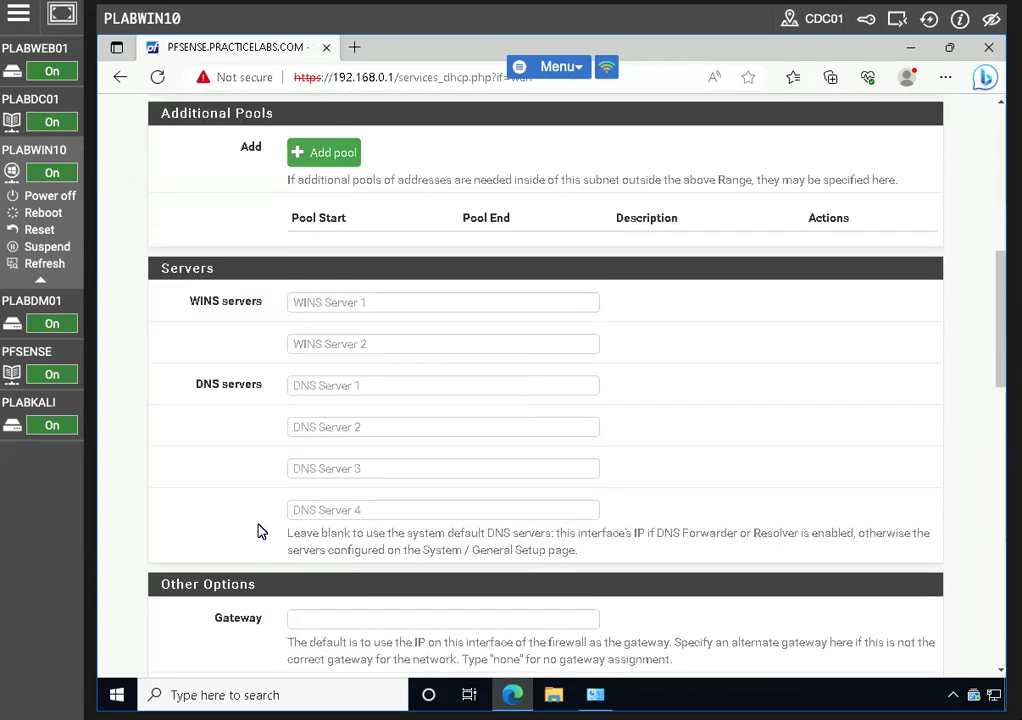
click(327, 385)
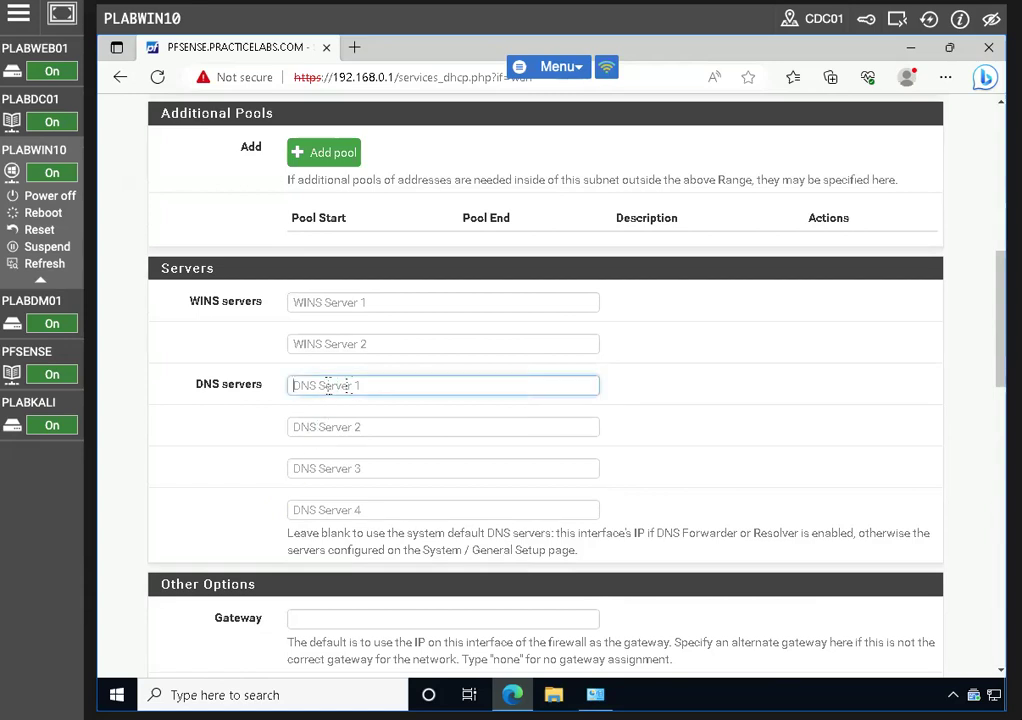
text(8.8.8.8)
key(Tab)
text(8.)
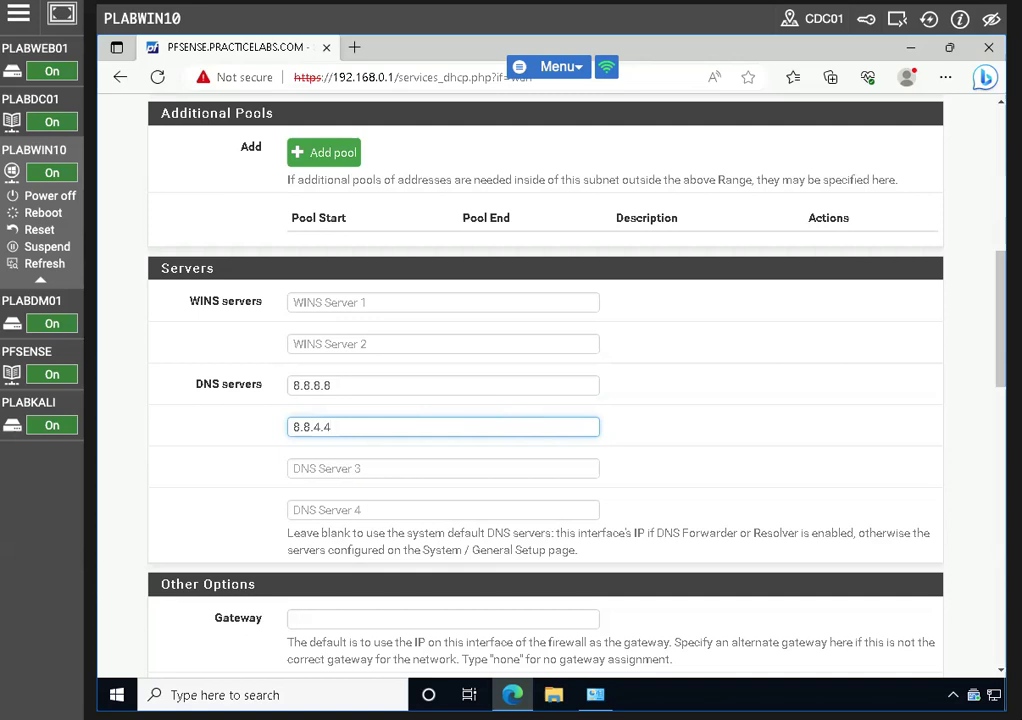
Review the default gateway note and save the WAN DHCP server settings
scroll(415, 417, down, 4)
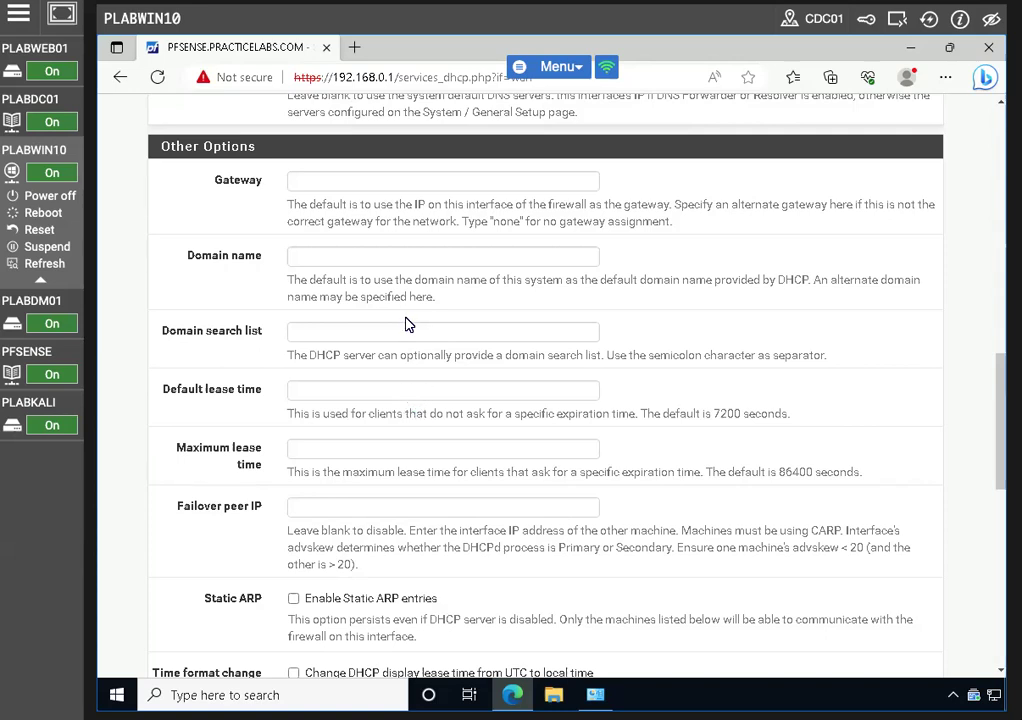
drag(287, 205, 716, 229)
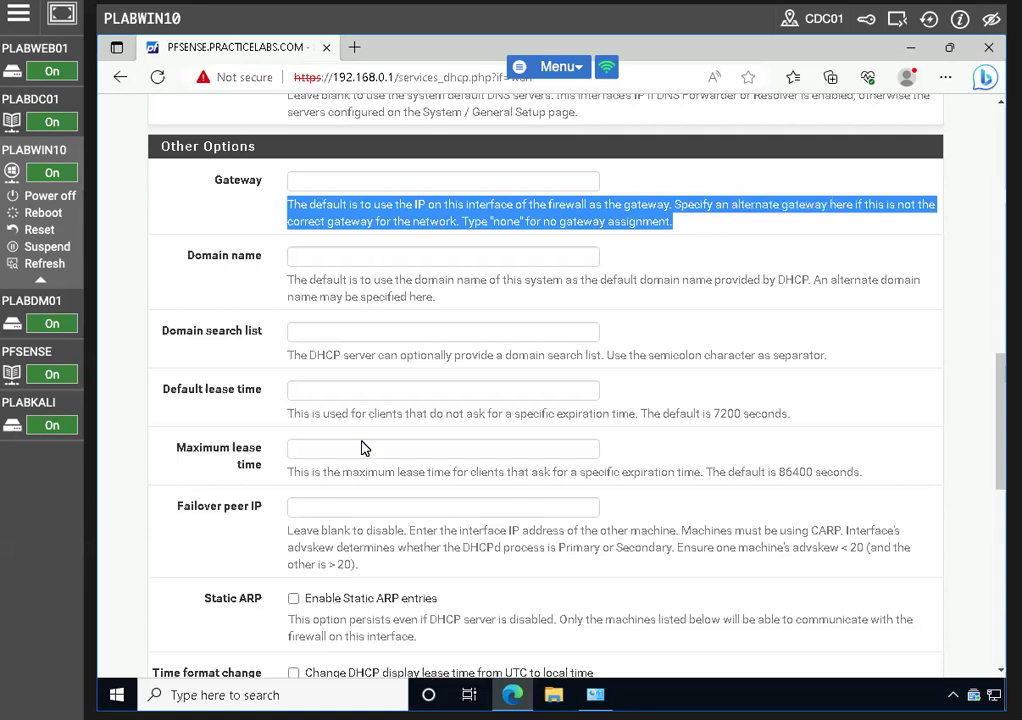
scroll(362, 448, down, 10)
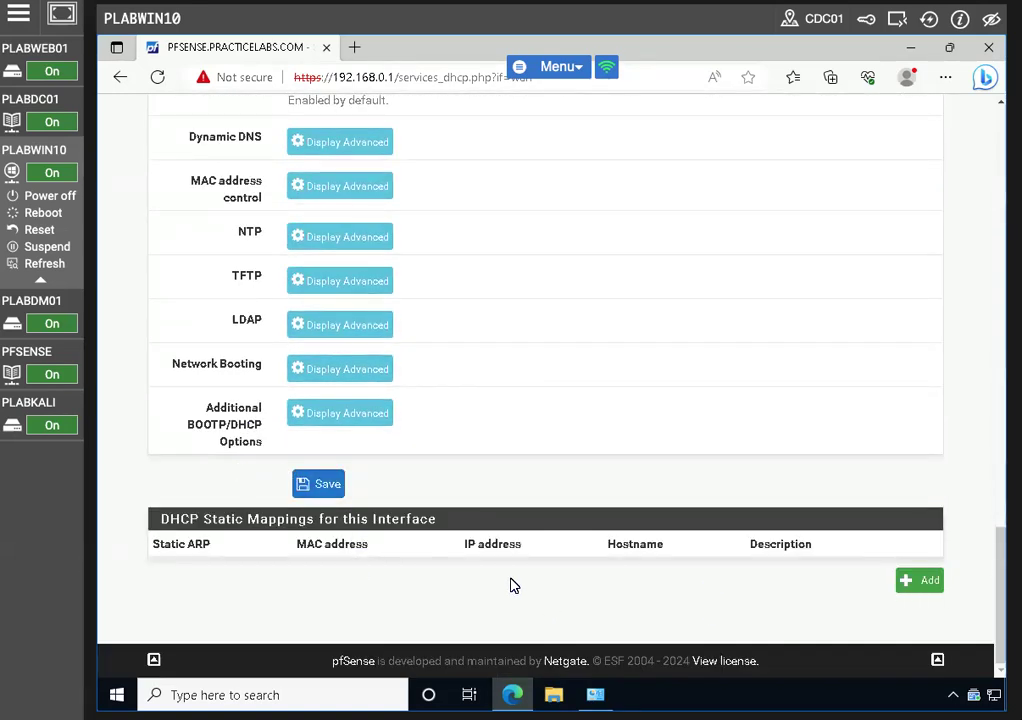
click(318, 484)
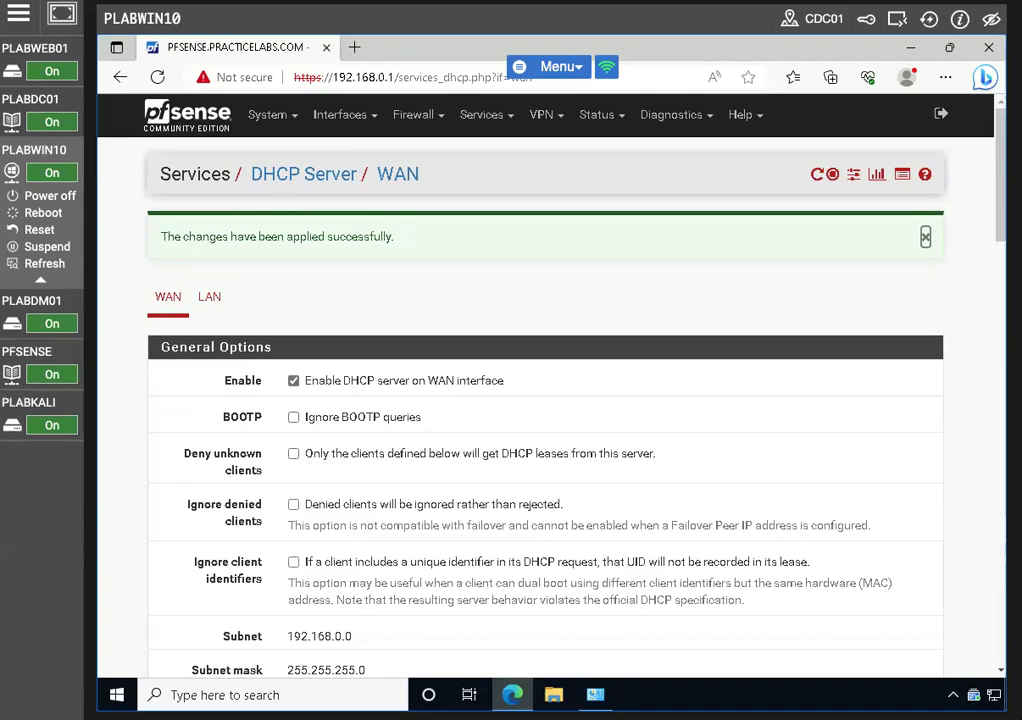
click(598, 693)
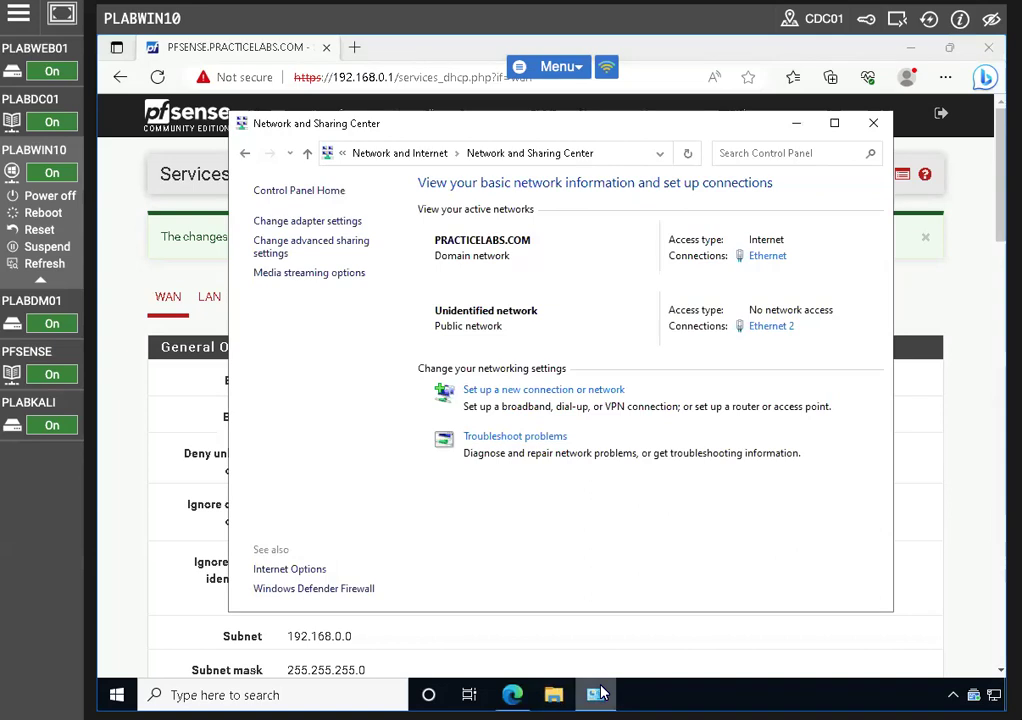
Disable and re-enable the Ethernet 2 adapter in Network Connections
click(330, 221)
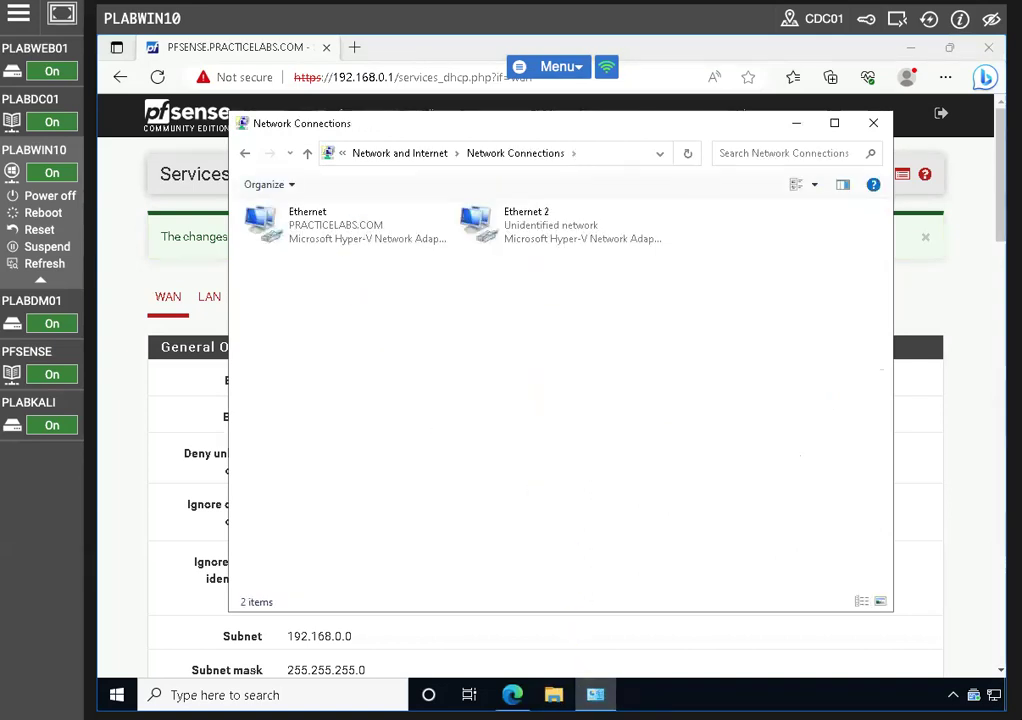
click(577, 230)
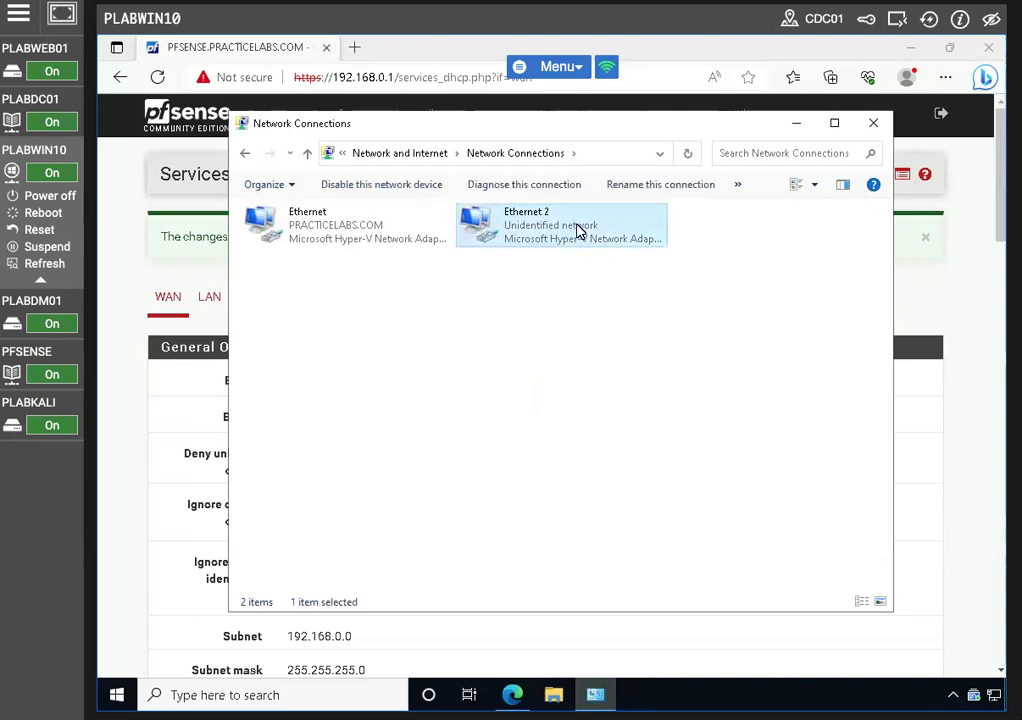
right_click(577, 230)
click(641, 241)
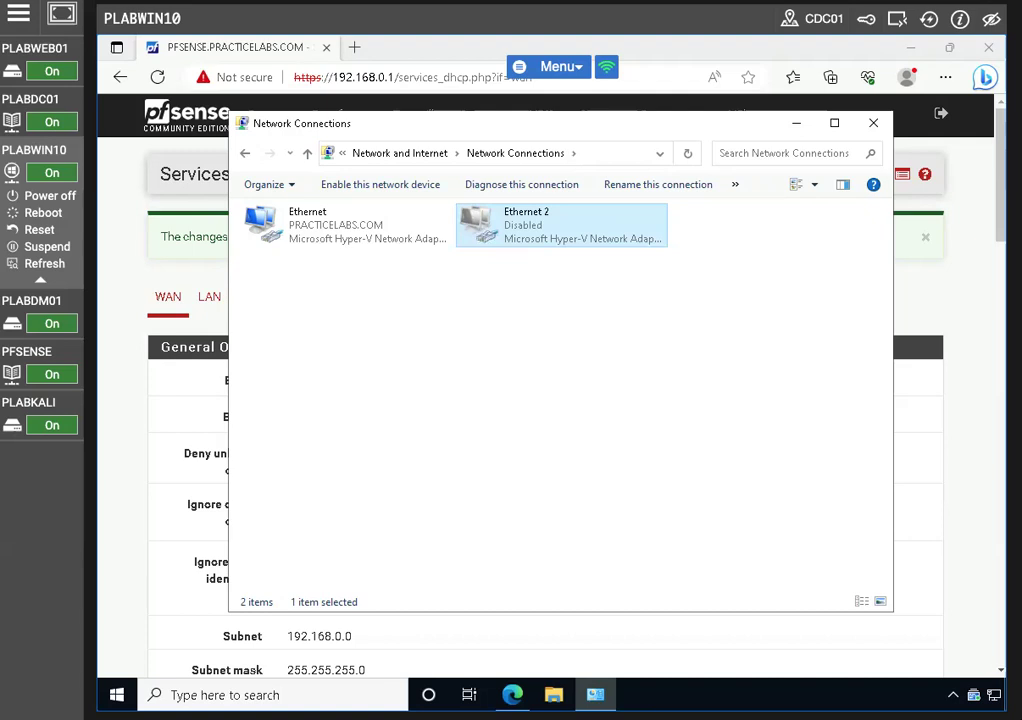
right_click(550, 232)
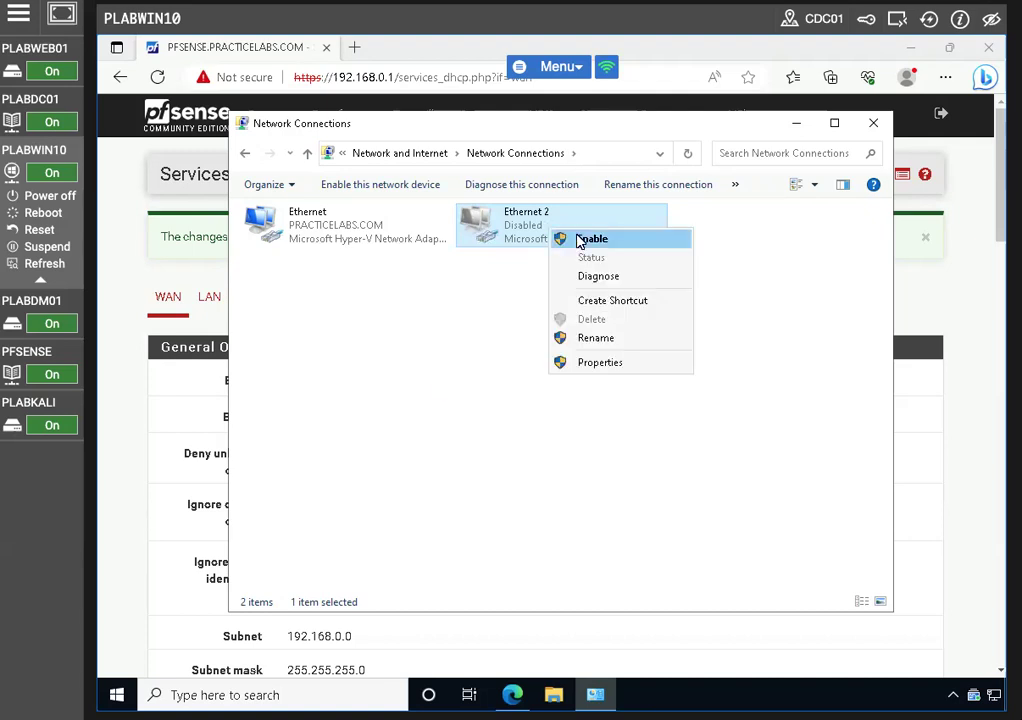
click(593, 239)
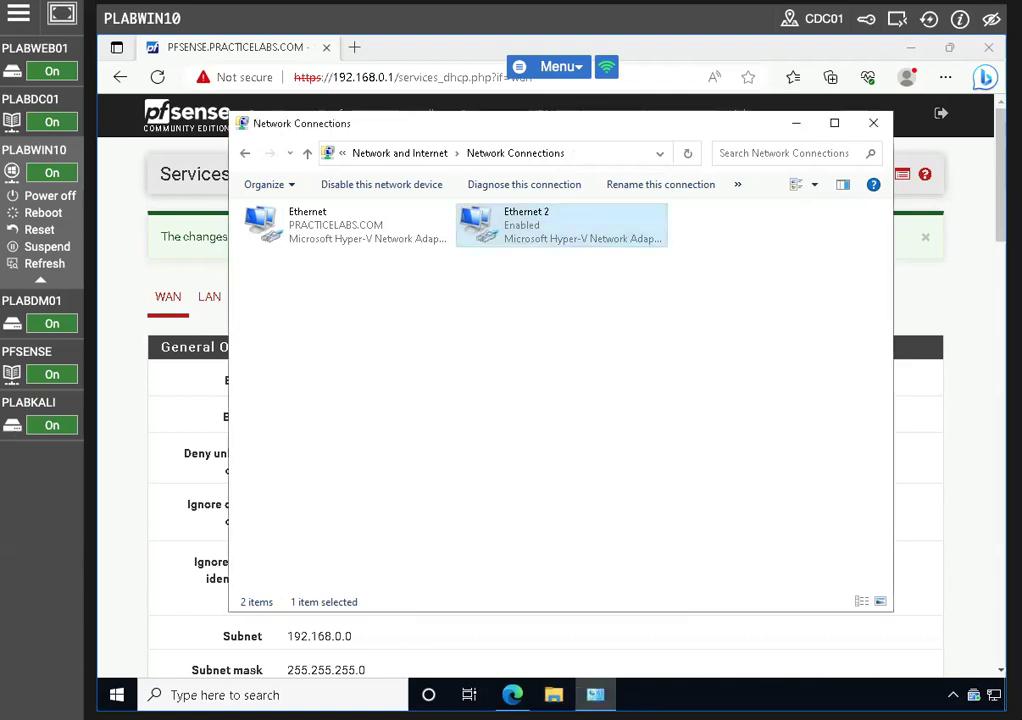
Verify Ethernet 2's new DHCP lease details, close the windows, and return to the pfSense dashboard
right_click(535, 232)
click(575, 260)
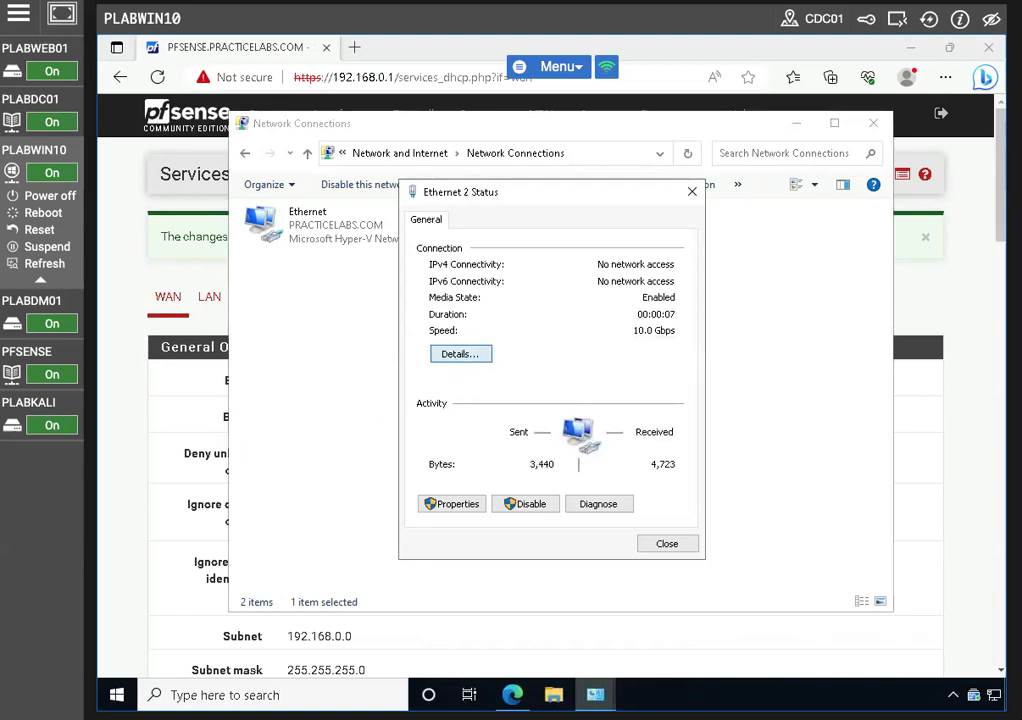
click(460, 354)
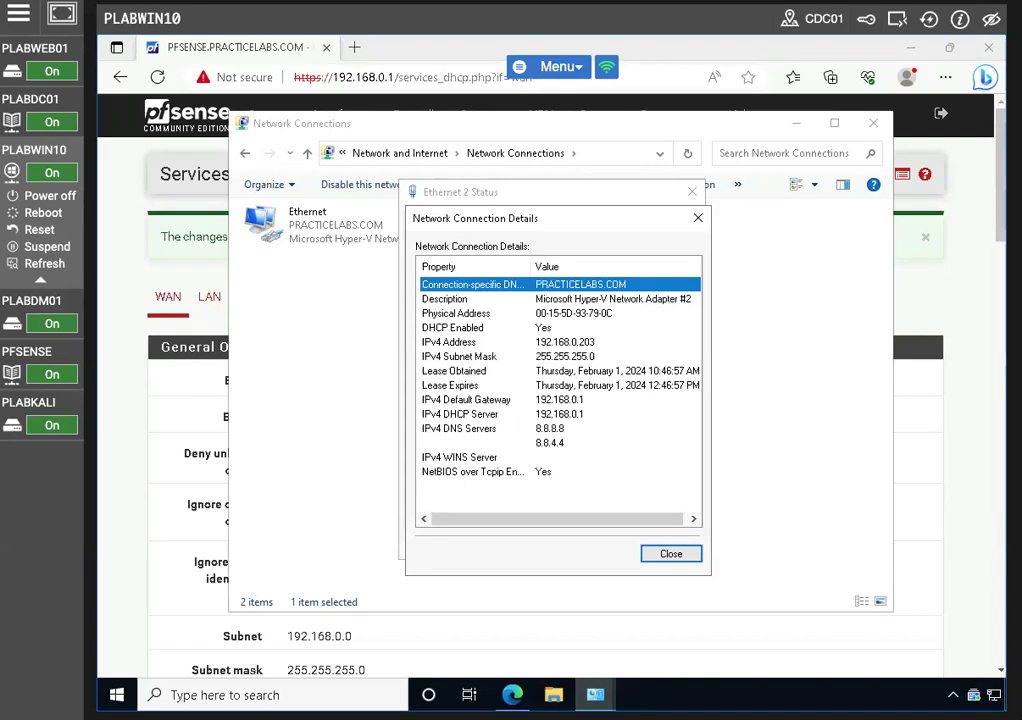
click(668, 555)
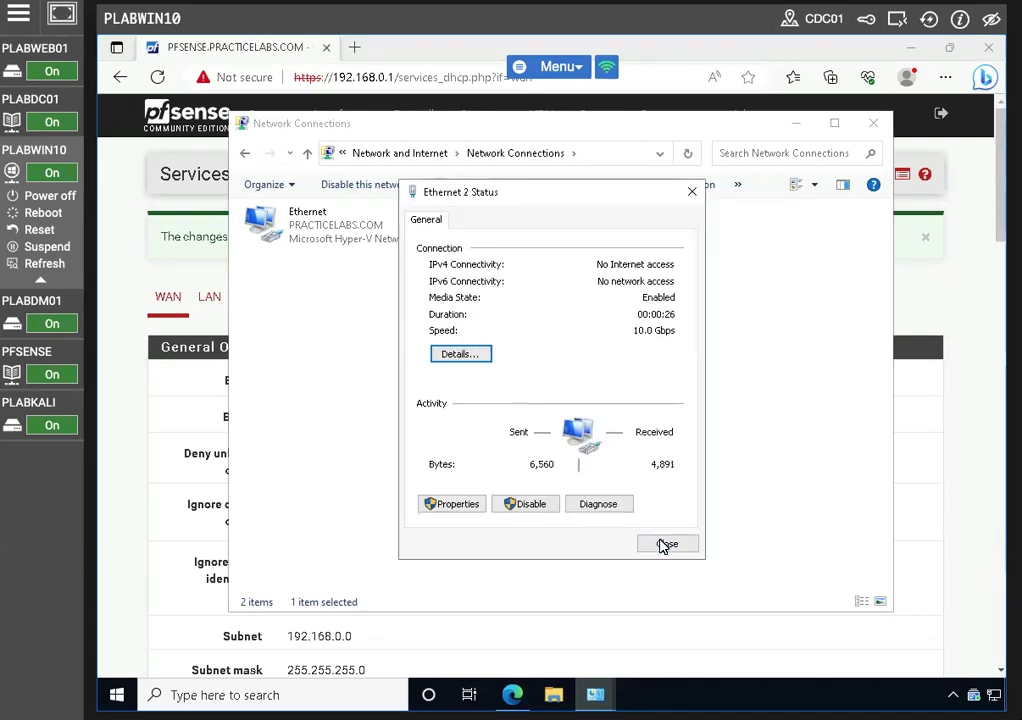
click(664, 544)
click(871, 125)
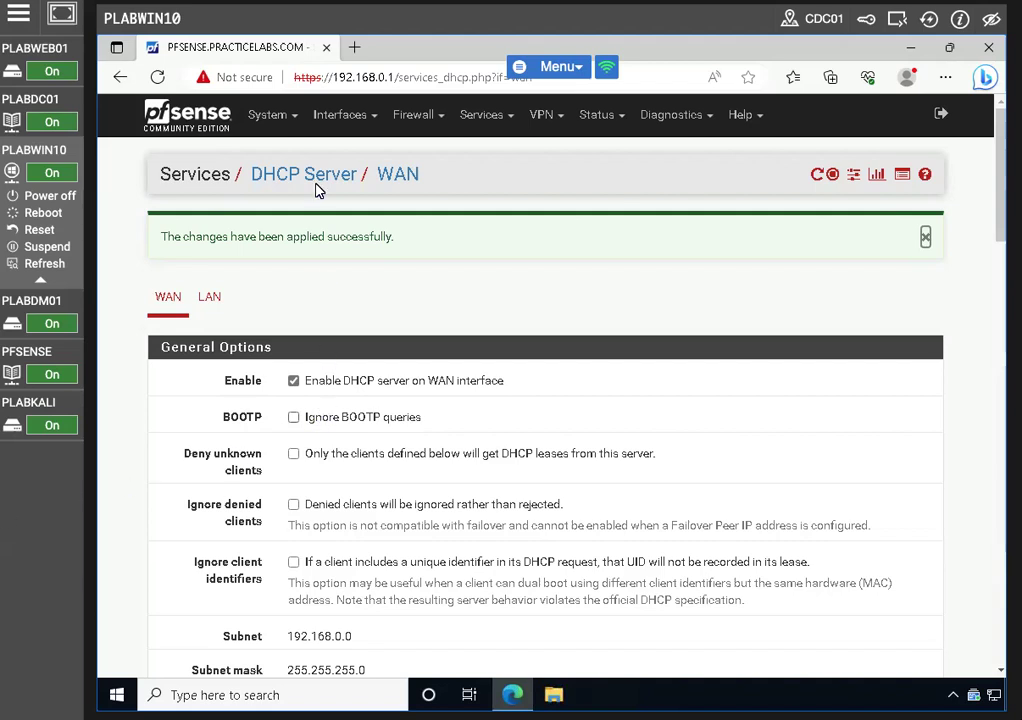
click(187, 116)
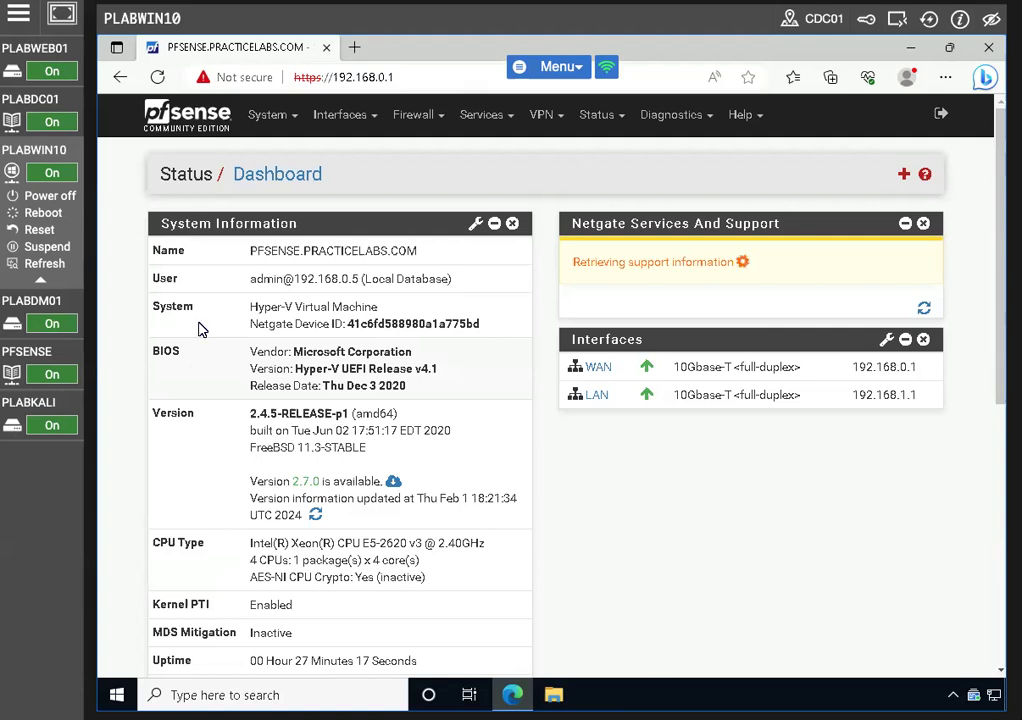
Uncheck Enable on the WAN DHCP server and clear both range addresses
click(120, 77)
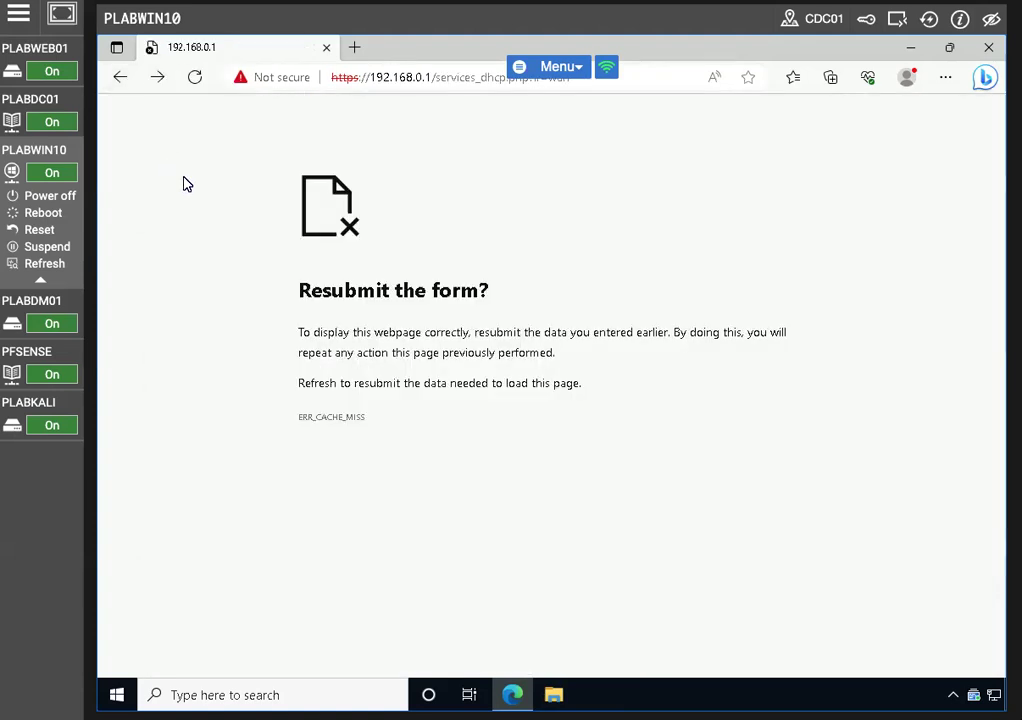
click(128, 87)
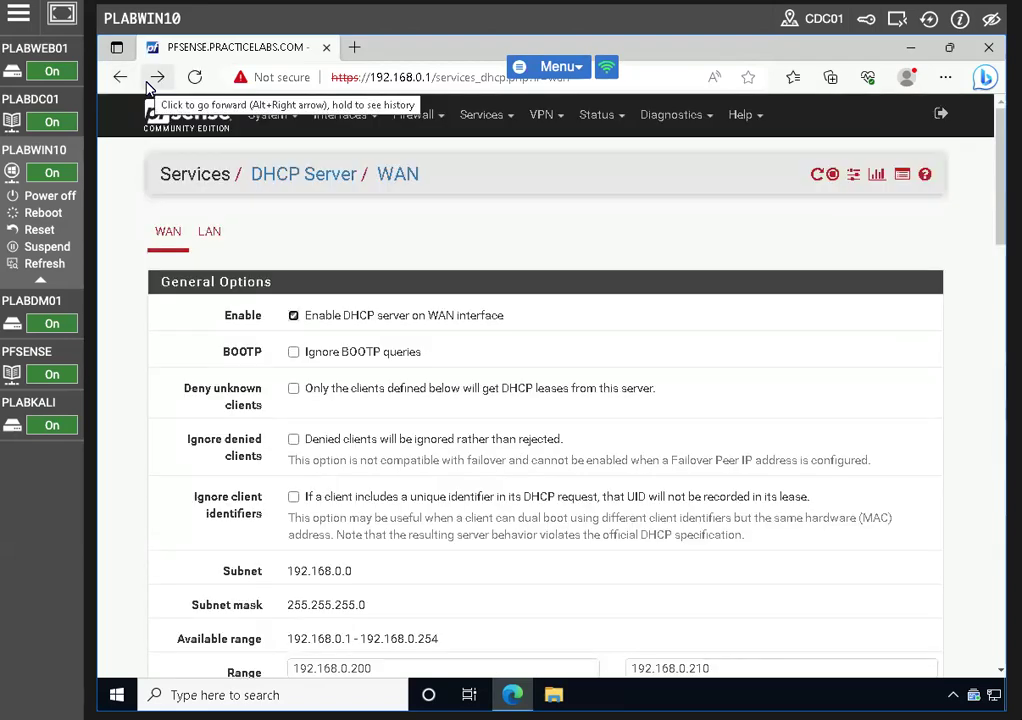
click(293, 316)
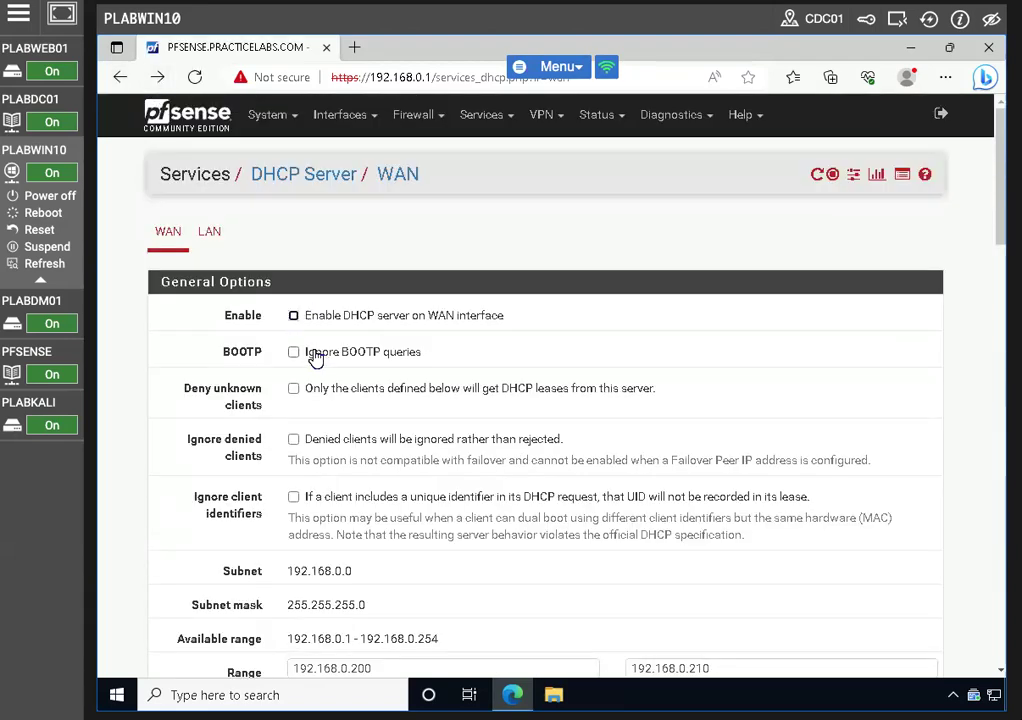
scroll(318, 357, down, 5)
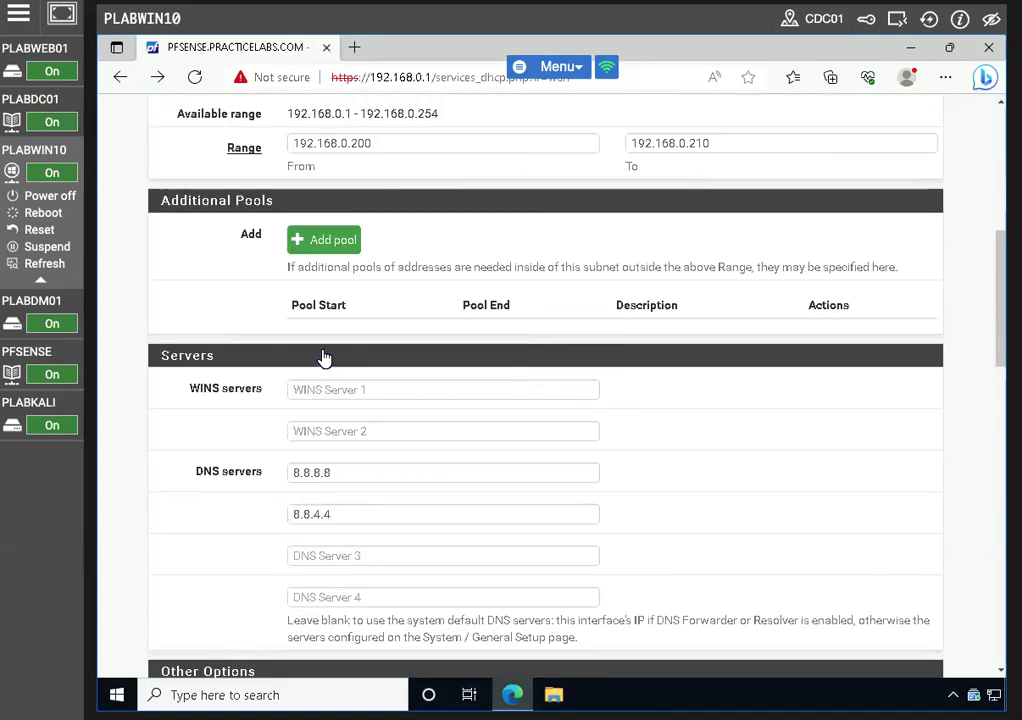
scroll(360, 353, up, 1)
drag(743, 226, 604, 230)
key(BackSpace)
click(427, 232)
double_click(285, 234)
key(BackSpace)
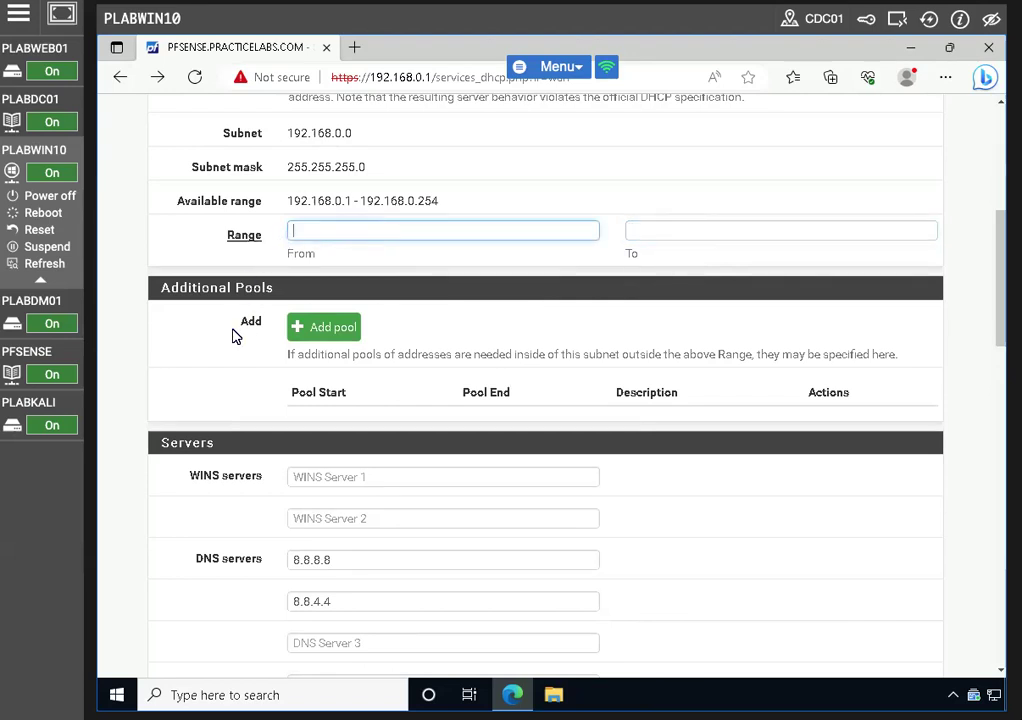
Remove the 8.8.8.8 and 8.8.4.4 DNS server entries and save the DHCP settings
scroll(235, 337, down, 1)
scroll(347, 337, down, 12)
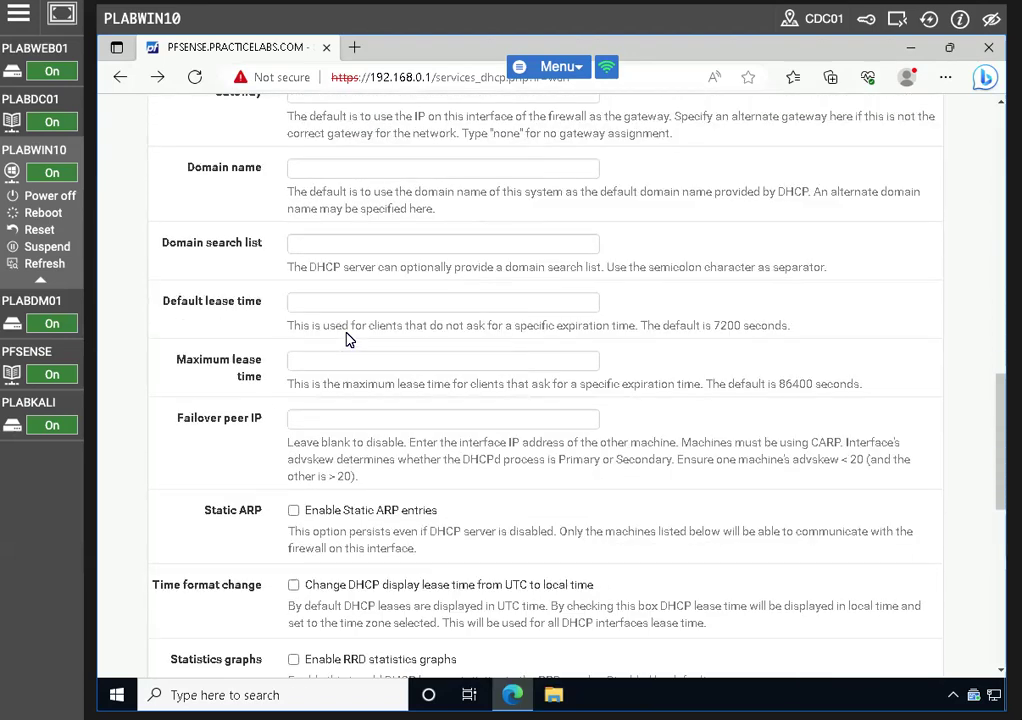
scroll(347, 337, down, 2)
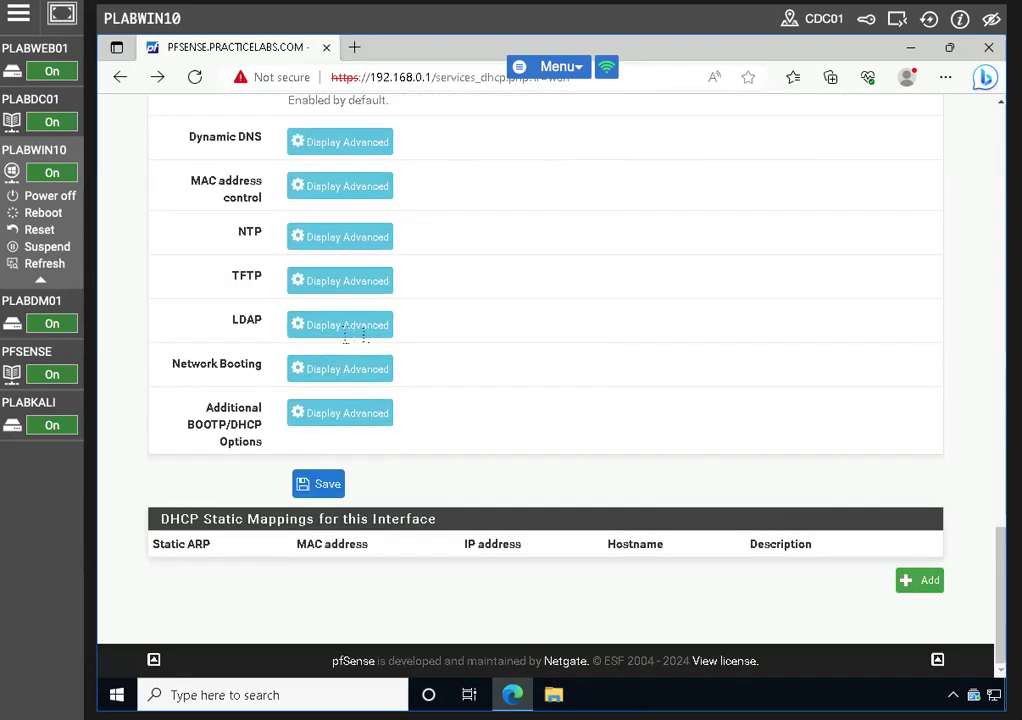
scroll(350, 337, up, 10)
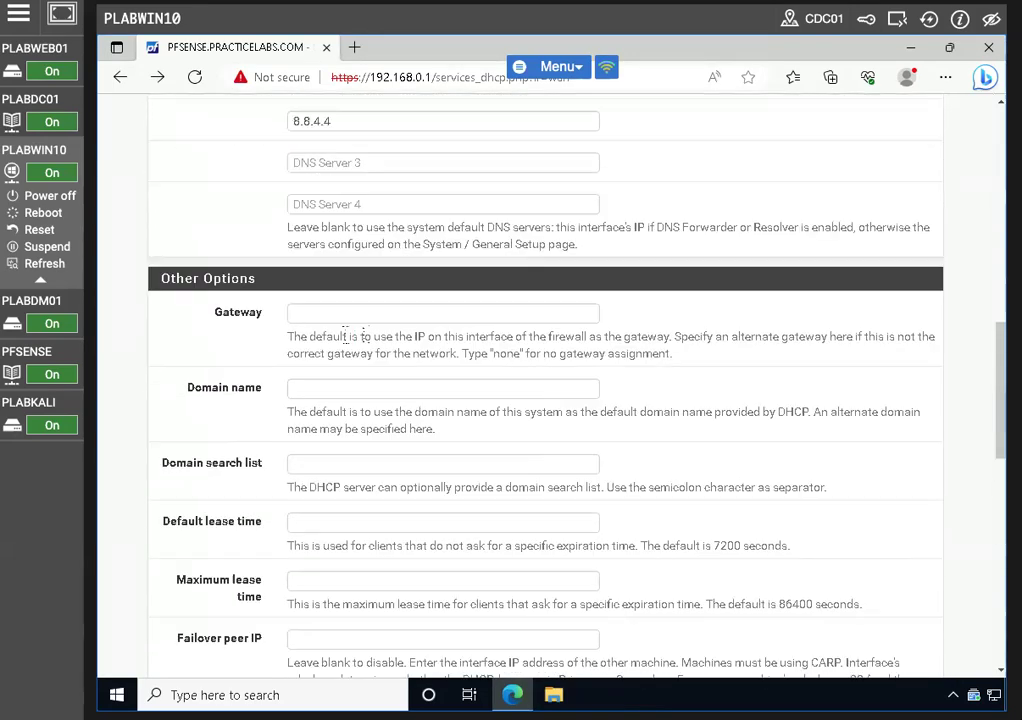
scroll(370, 315, up, 4)
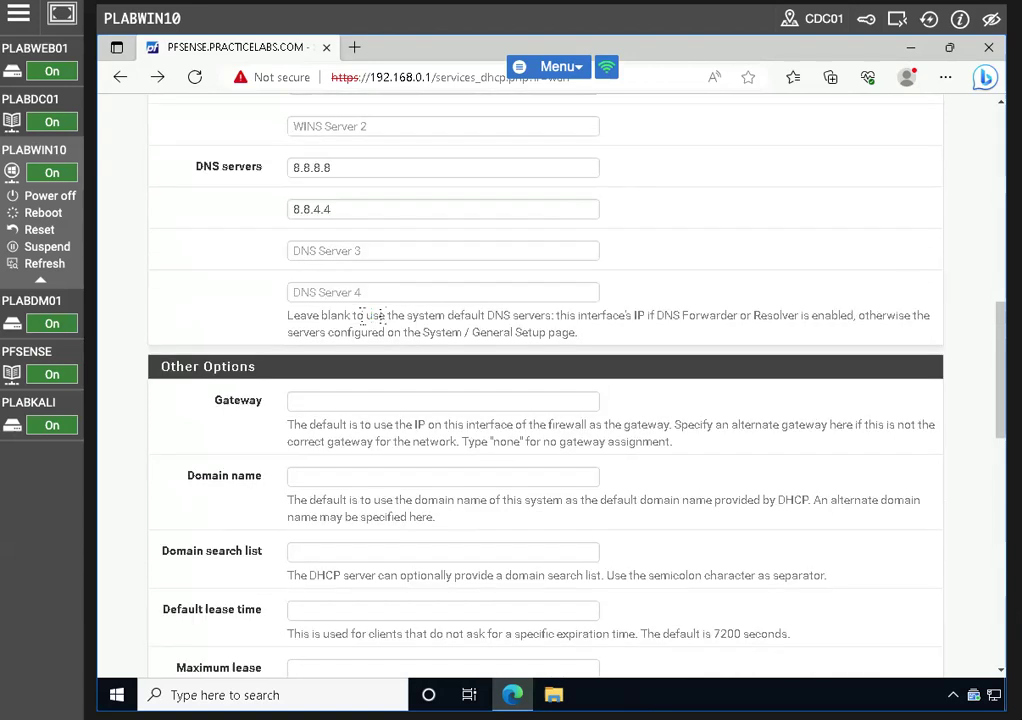
drag(353, 343, 262, 344)
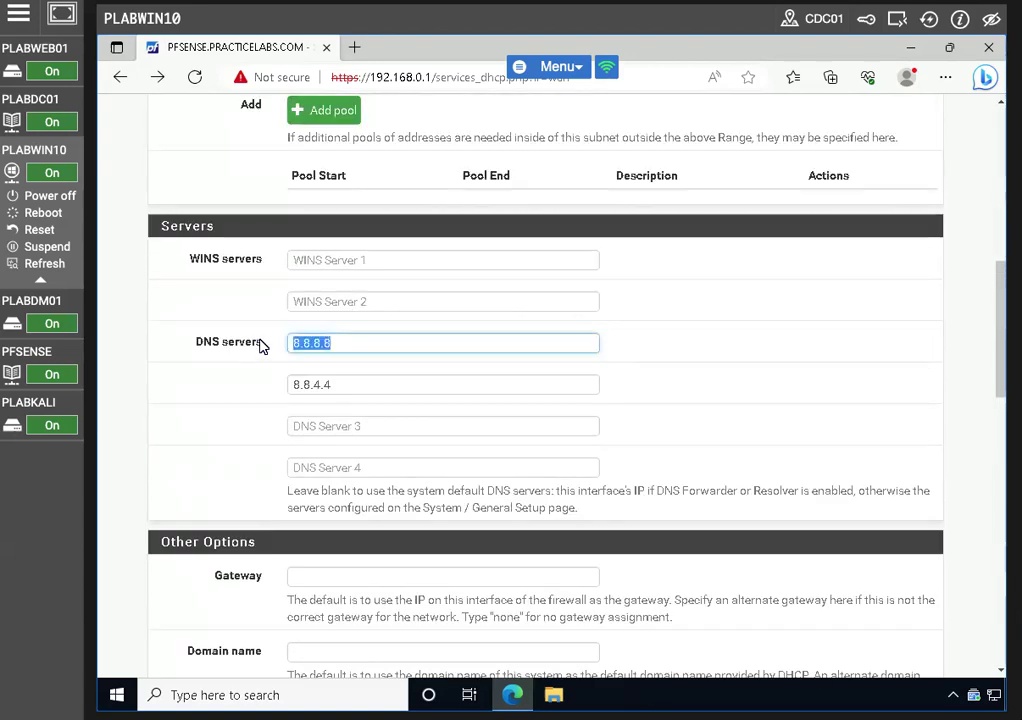
key(BackSpace)
drag(363, 384, 262, 383)
key(BackSpace)
scroll(366, 366, down, 3)
scroll(370, 366, down, 10)
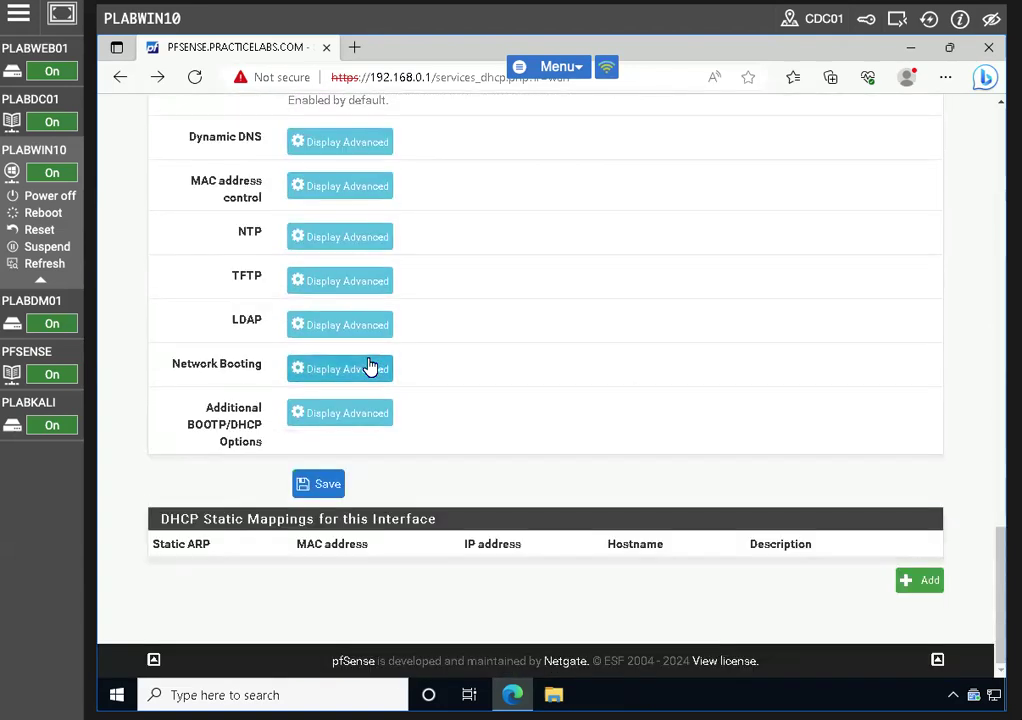
click(313, 484)
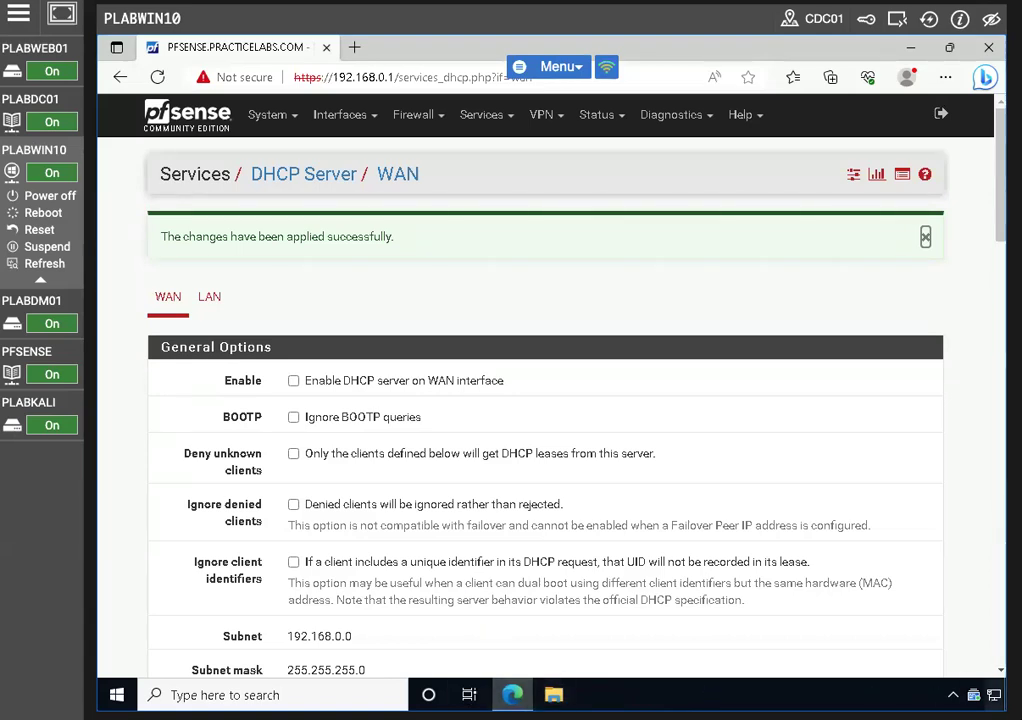
click(876, 693)
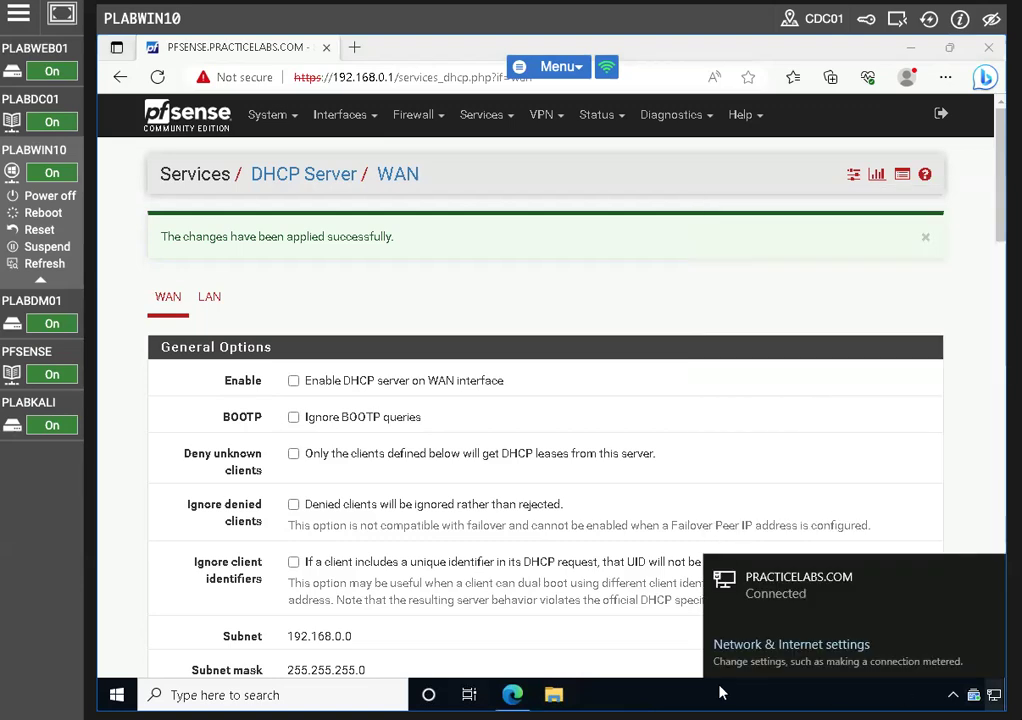
Open Network Connections from Control Panel's Network and Sharing Center
click(185, 694)
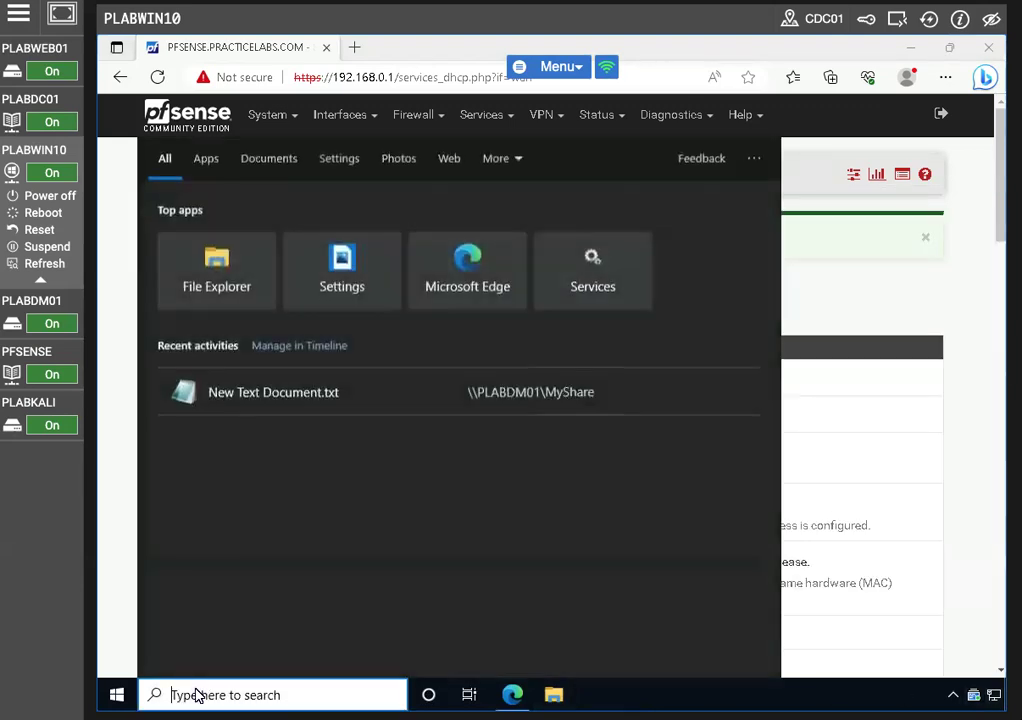
text(contro)
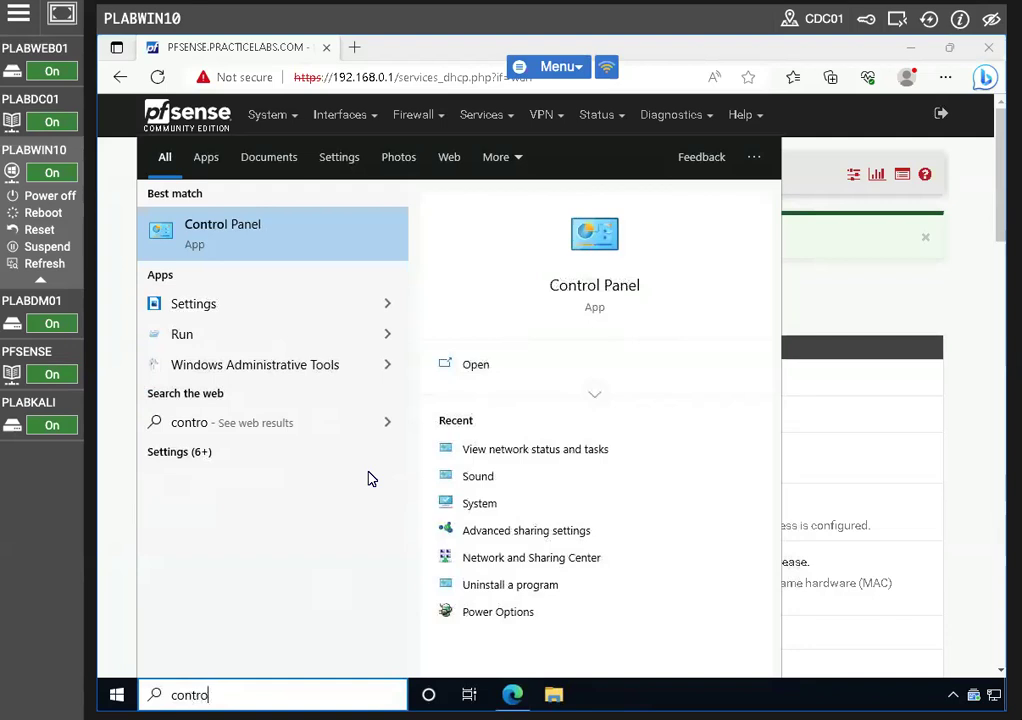
click(258, 236)
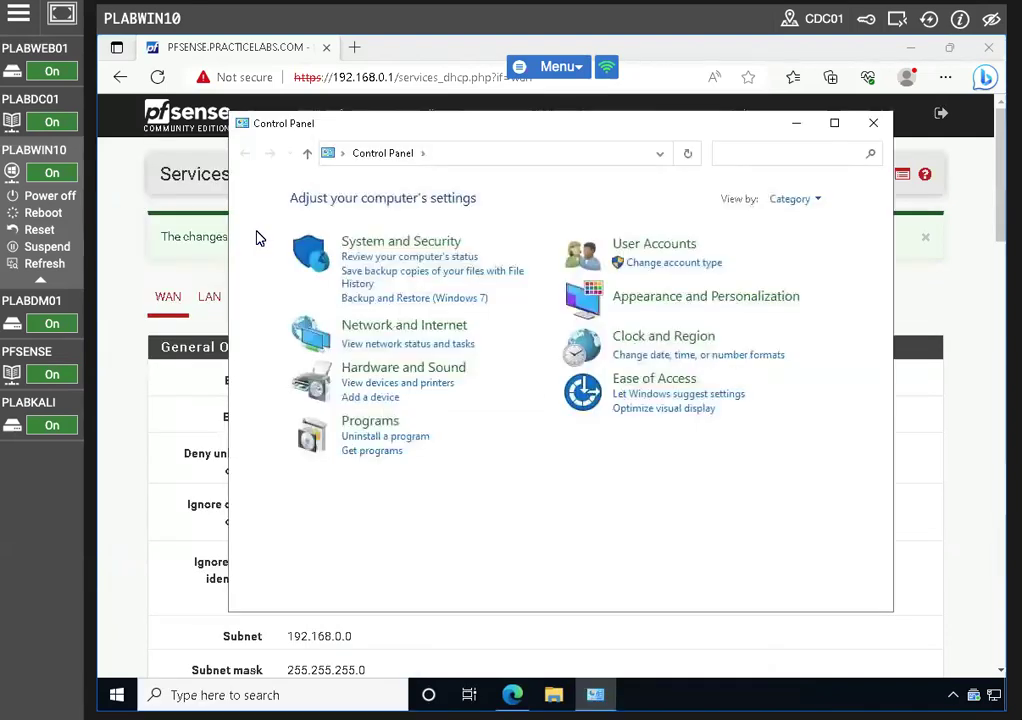
click(393, 334)
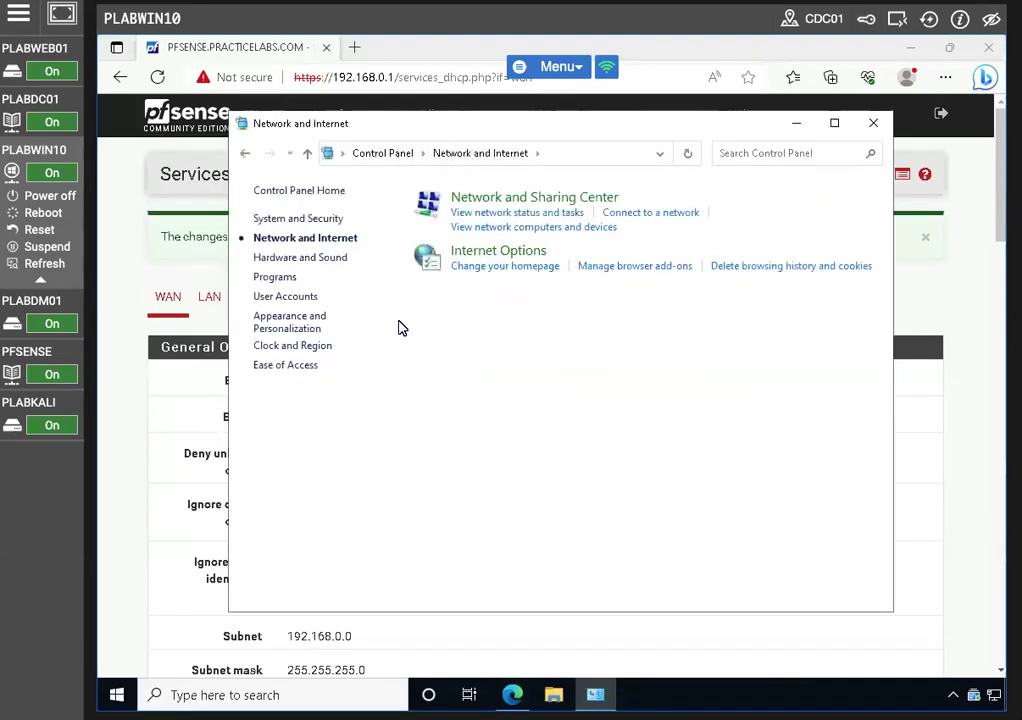
click(475, 213)
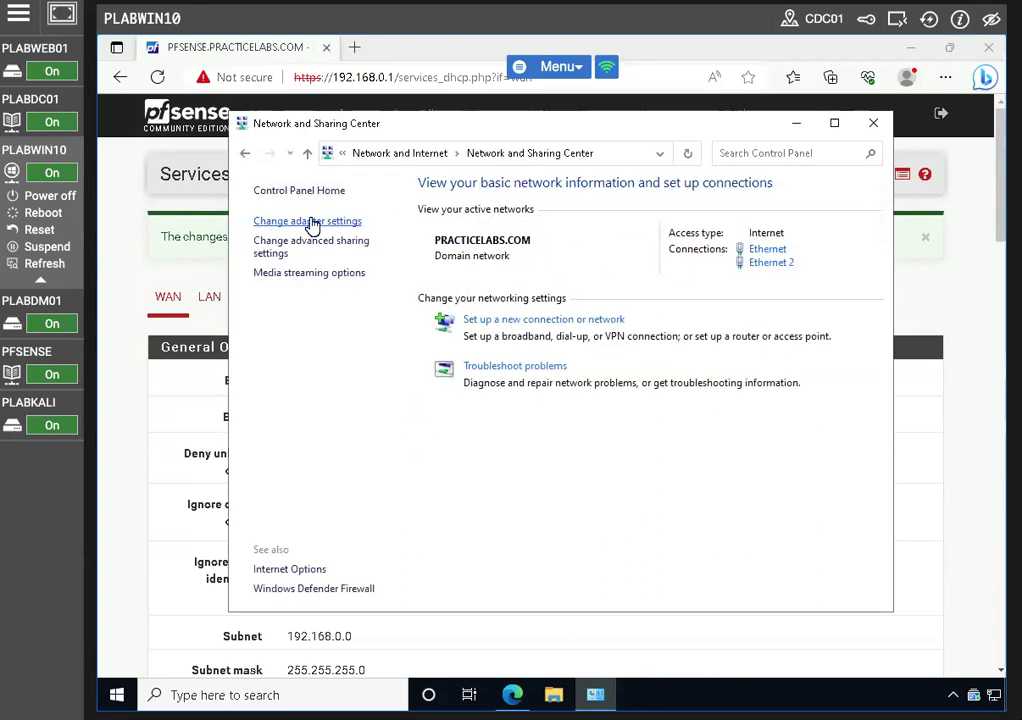
click(310, 221)
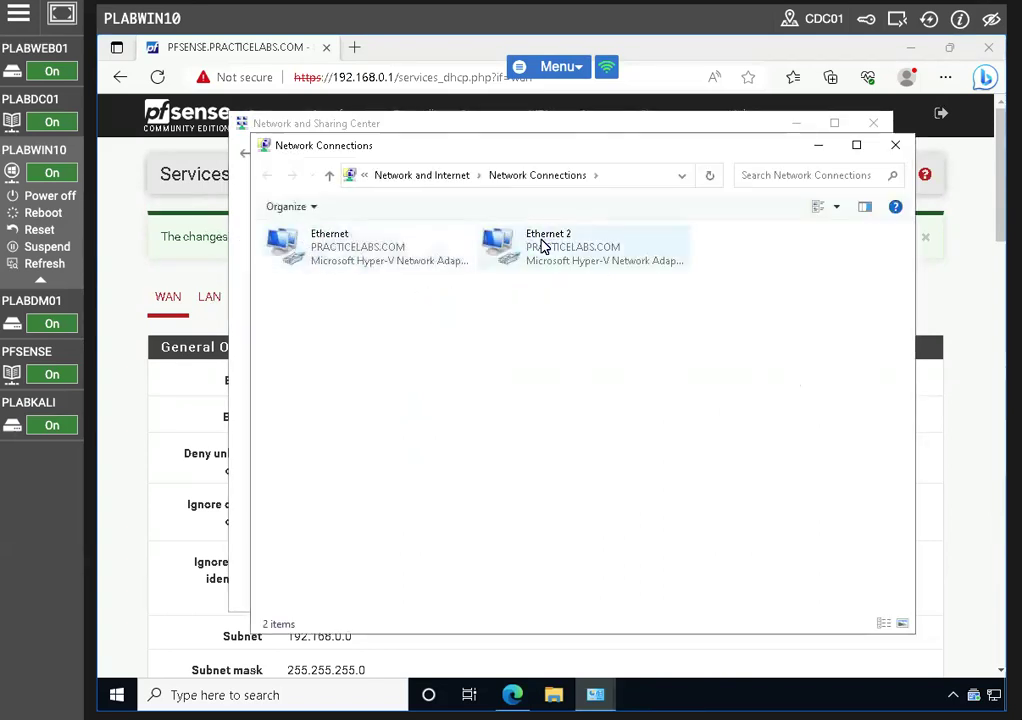
Disable then re-enable Ethernet 2, dismiss the notification, and close the network windows
right_click(541, 246)
click(590, 253)
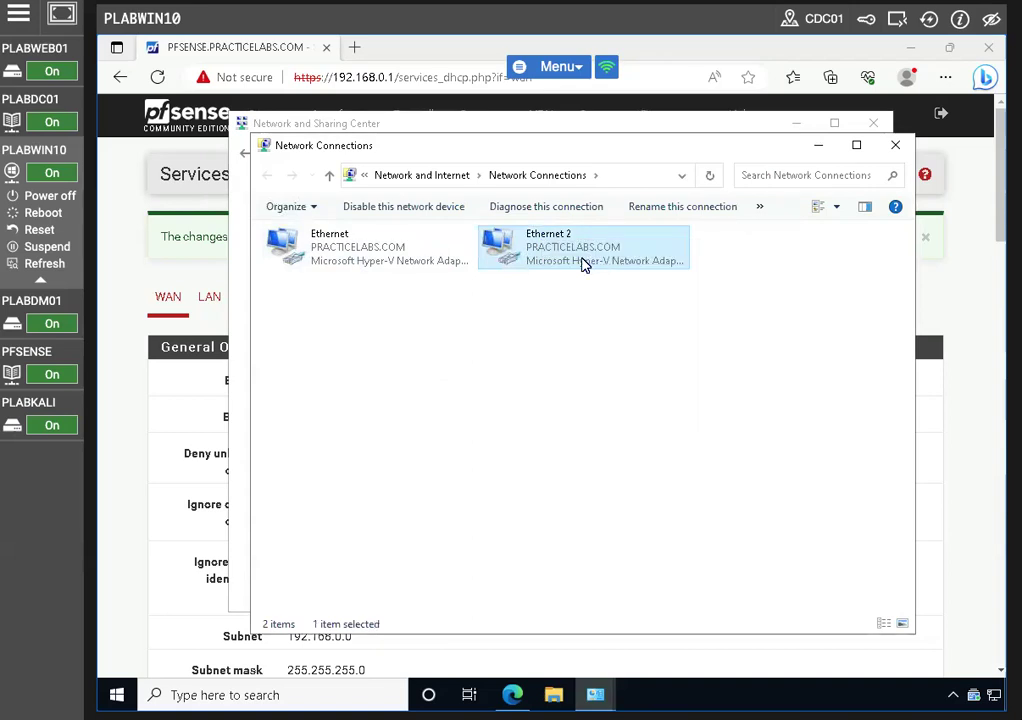
right_click(554, 250)
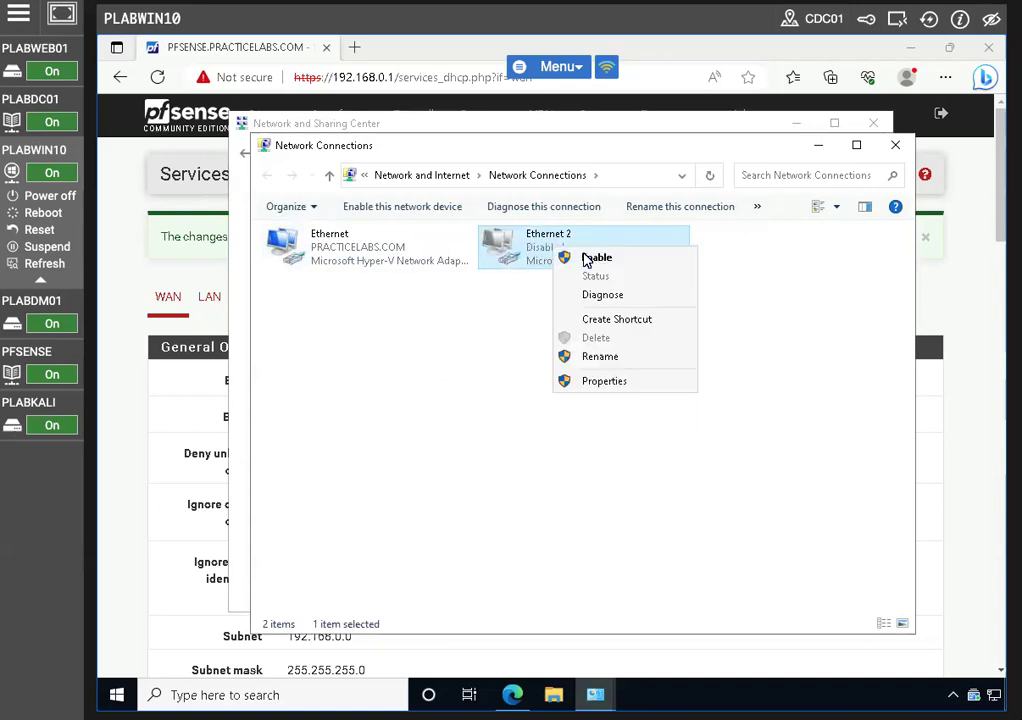
click(588, 258)
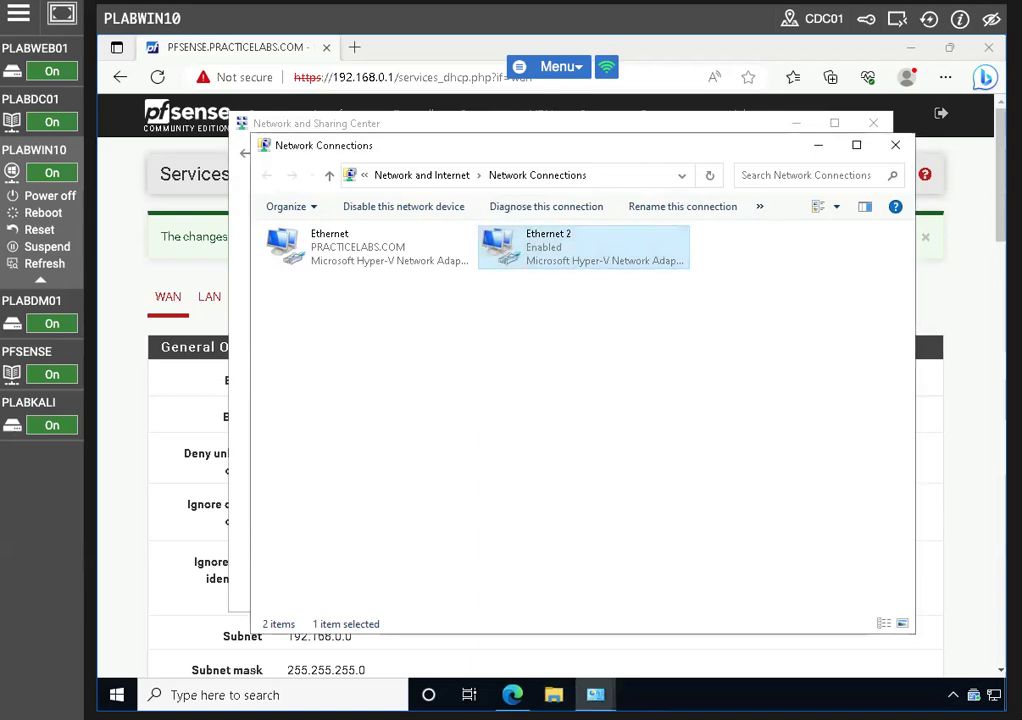
right_click(513, 250)
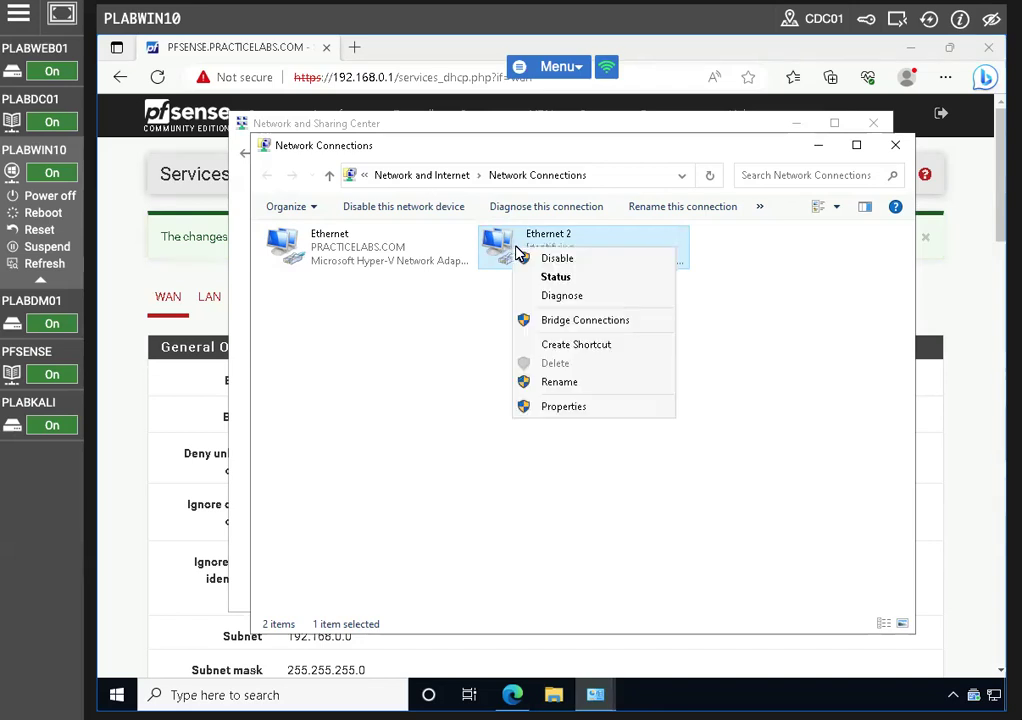
click(468, 390)
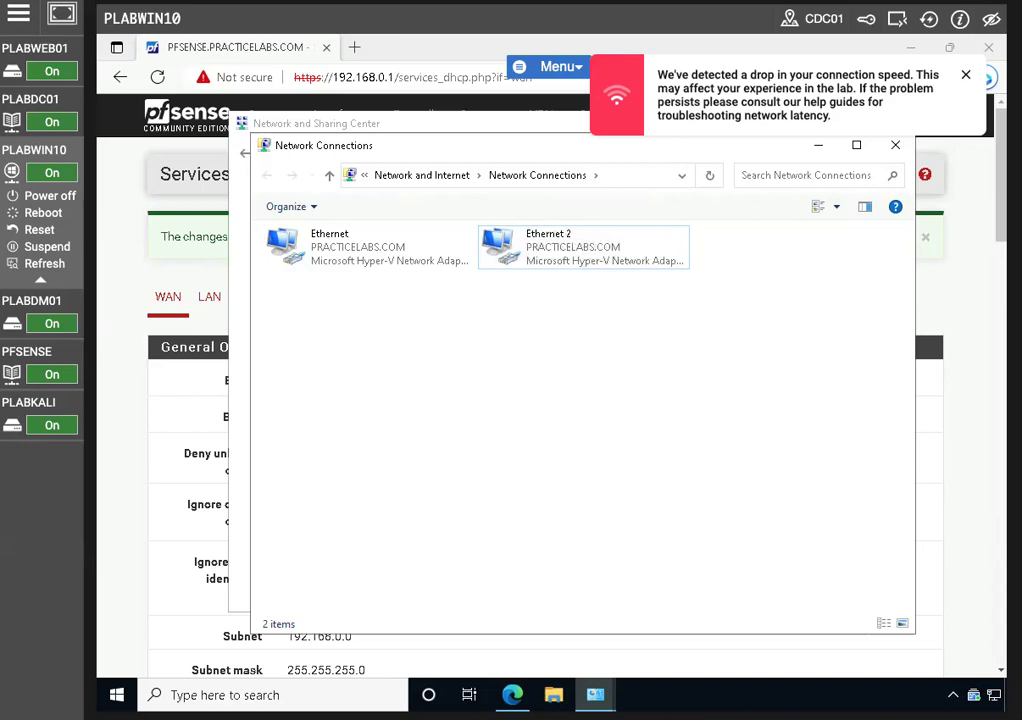
click(966, 74)
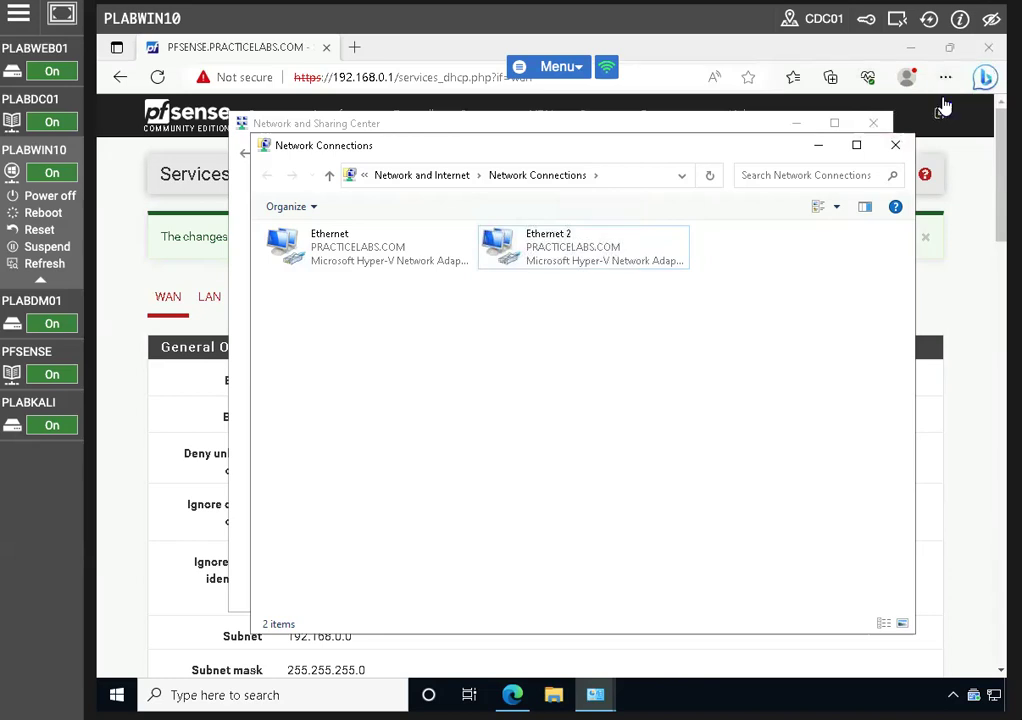
click(895, 145)
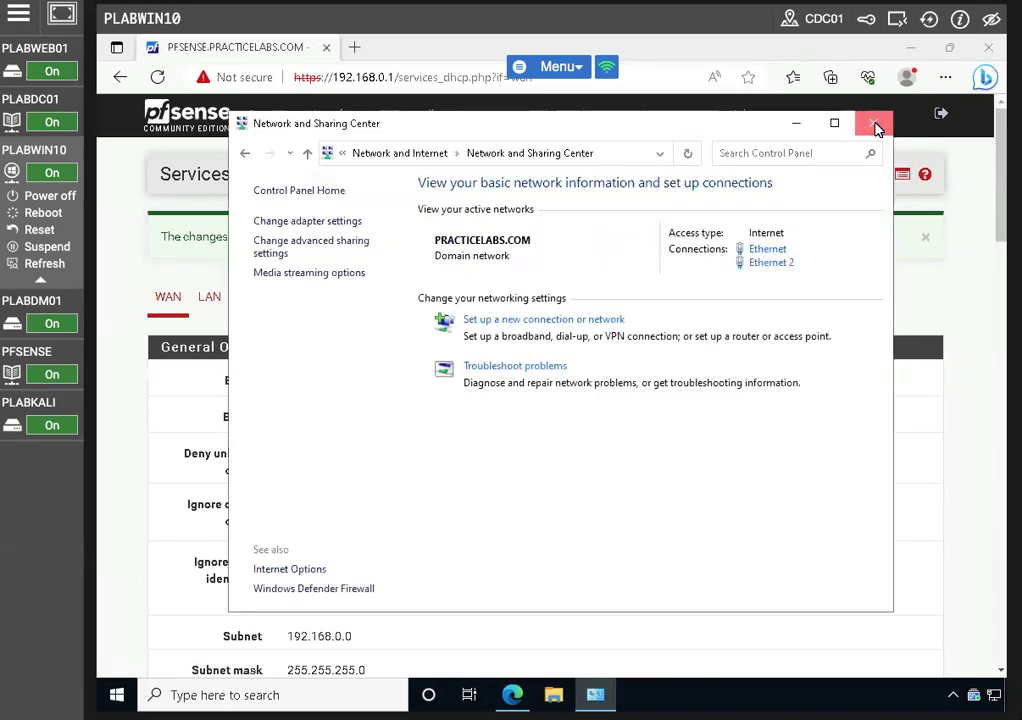
click(876, 127)
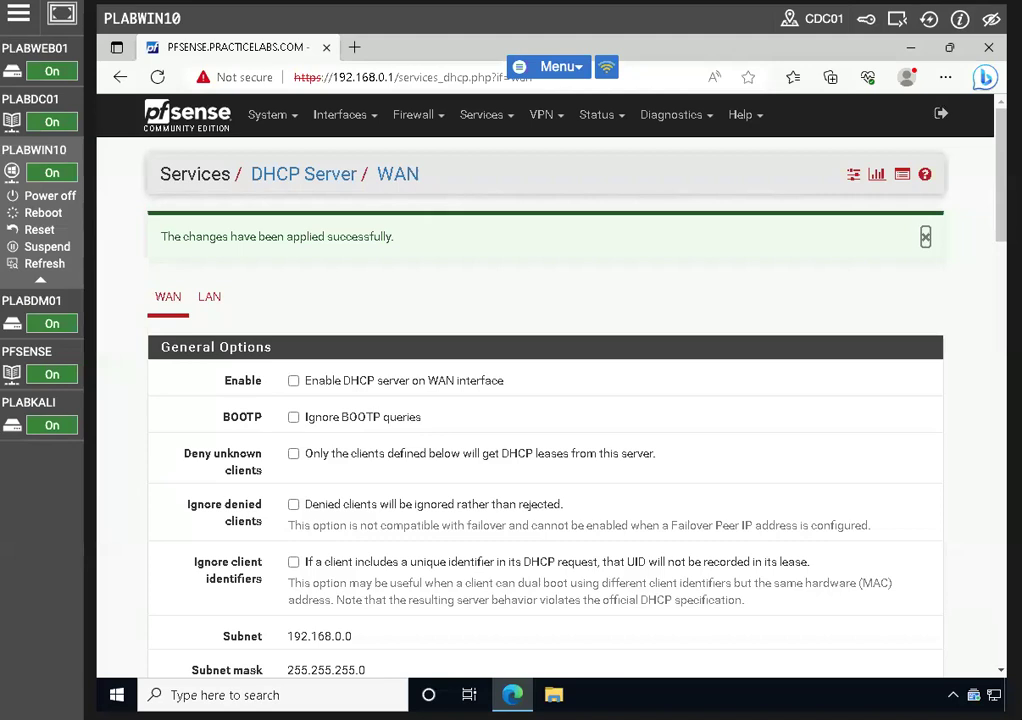
Set NTP to listen on WAN with time servers 0, 1 and 2.europe.pool.ntp.org, and save
click(498, 118)
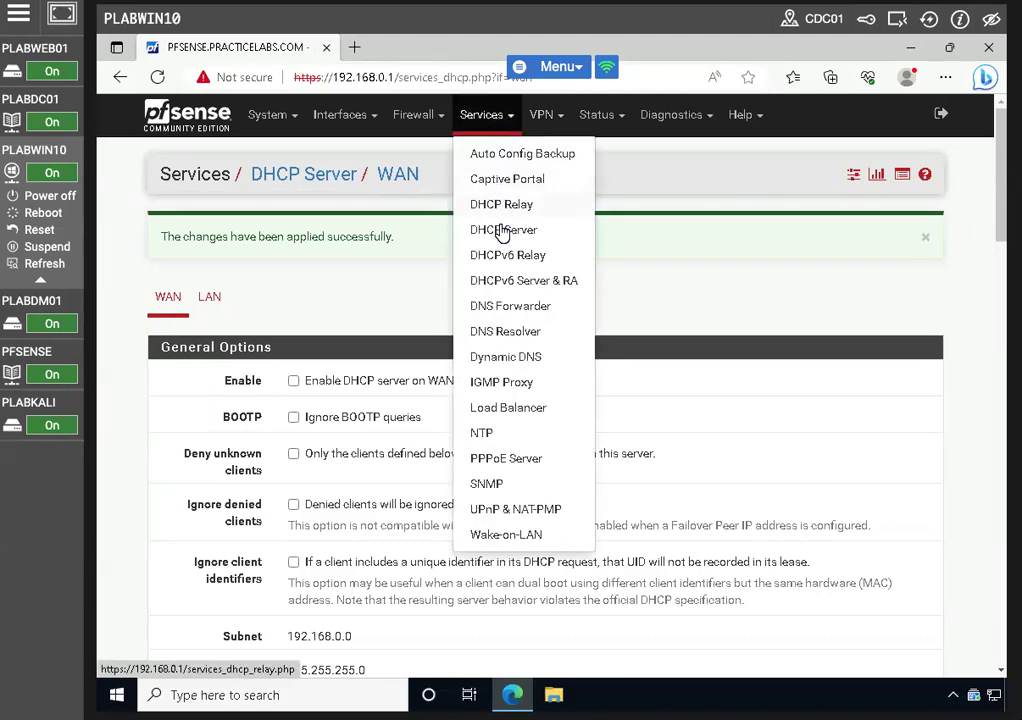
click(484, 433)
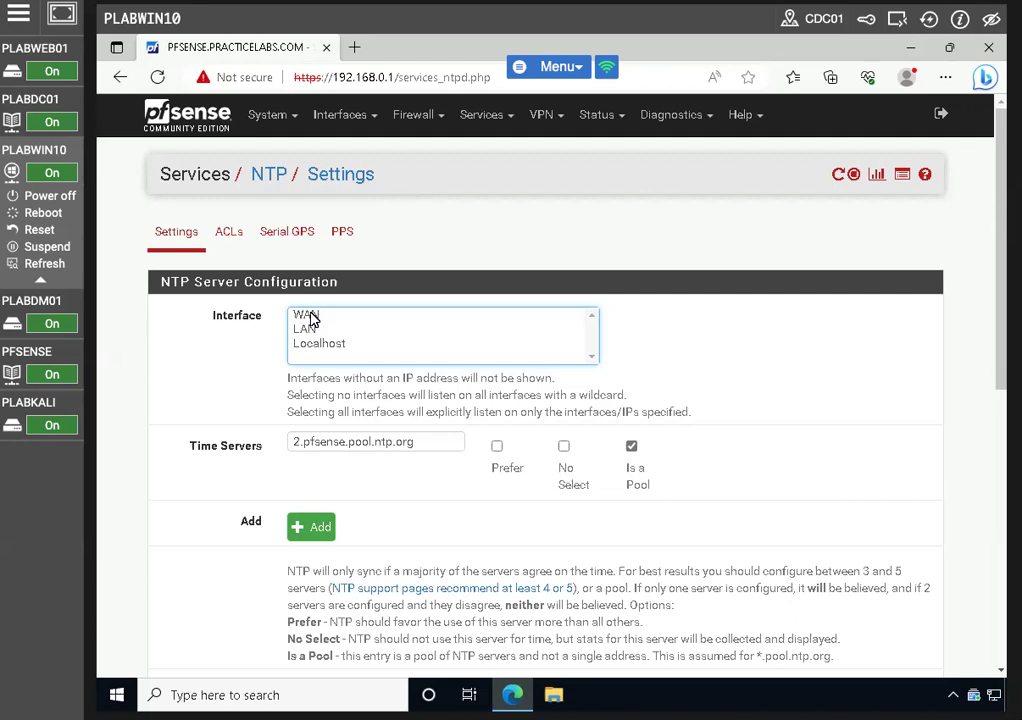
click(307, 317)
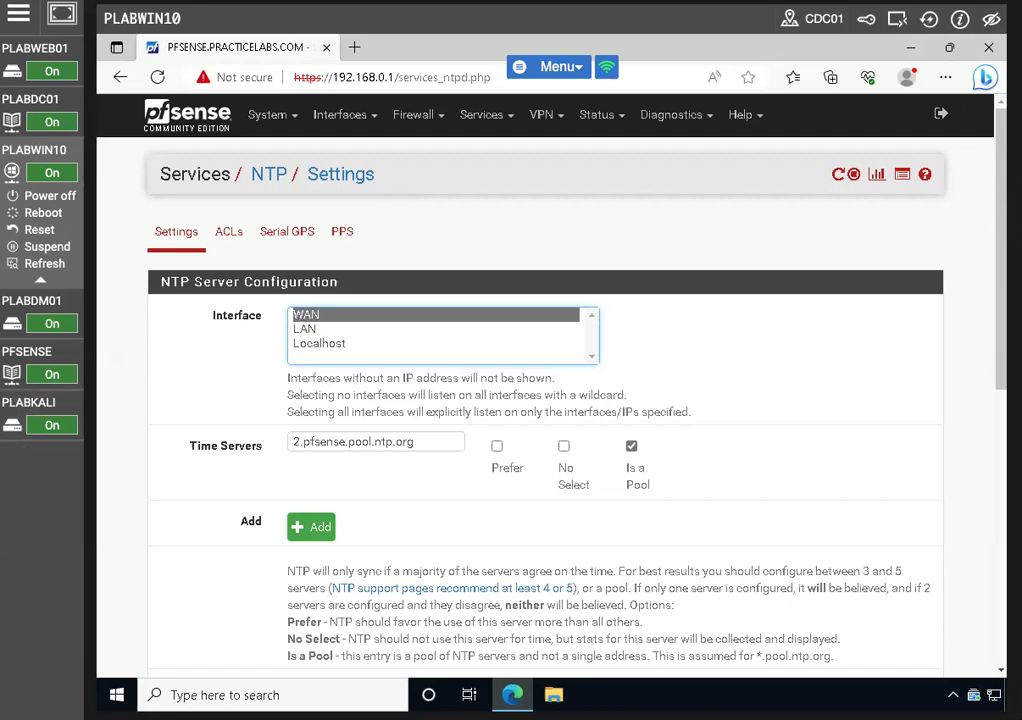
triple_click(336, 443)
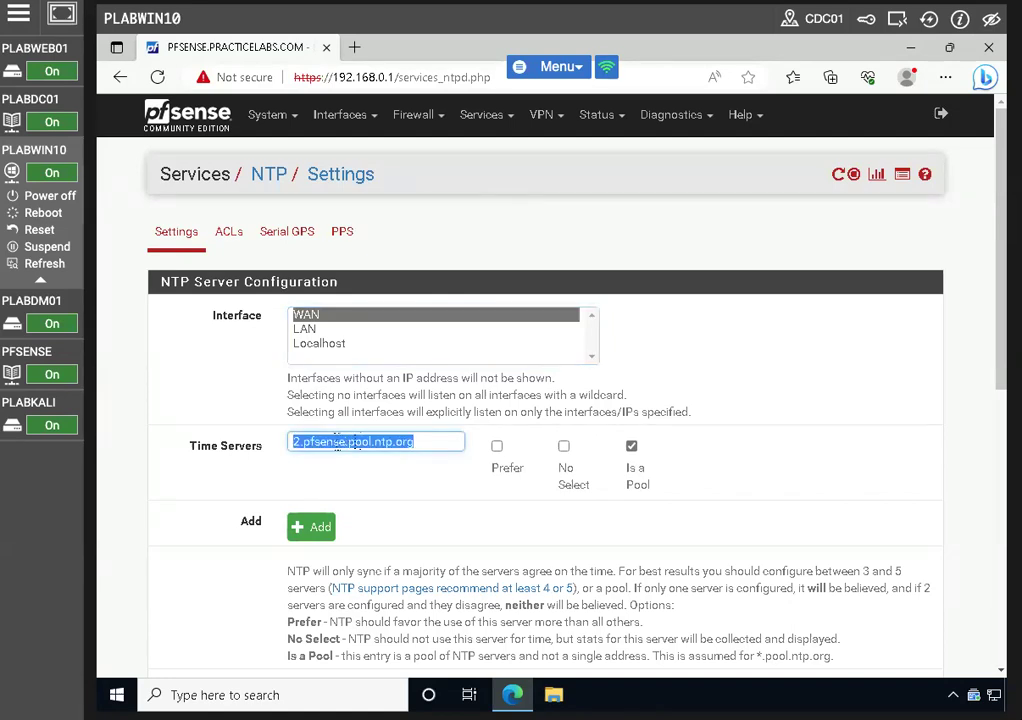
text(0)
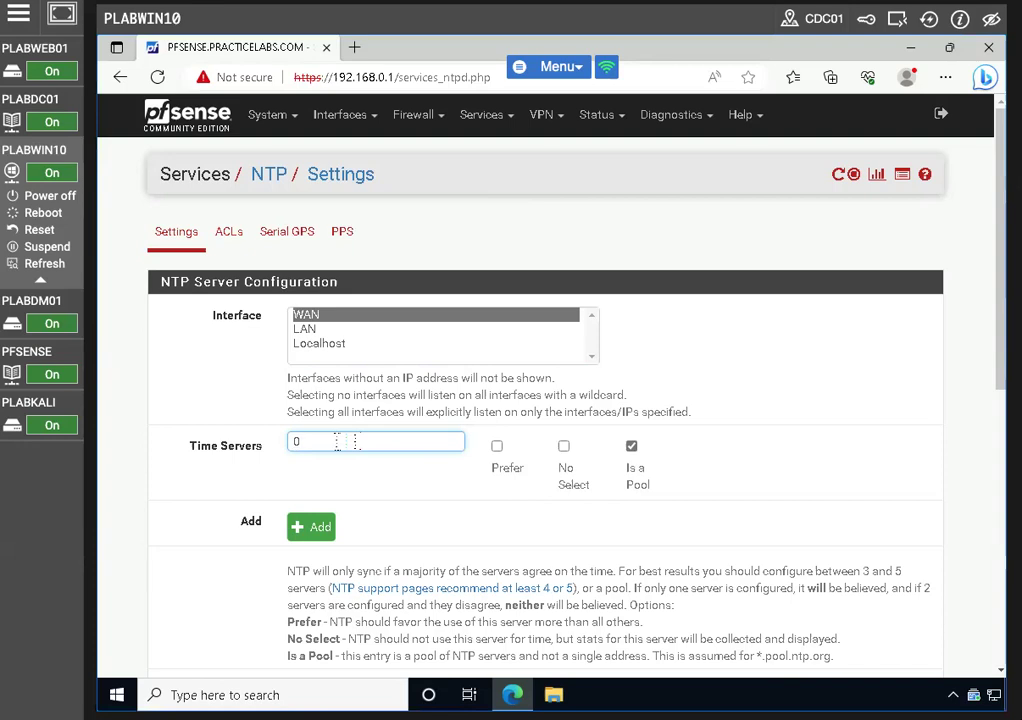
text(.europe.pool.ntp.org)
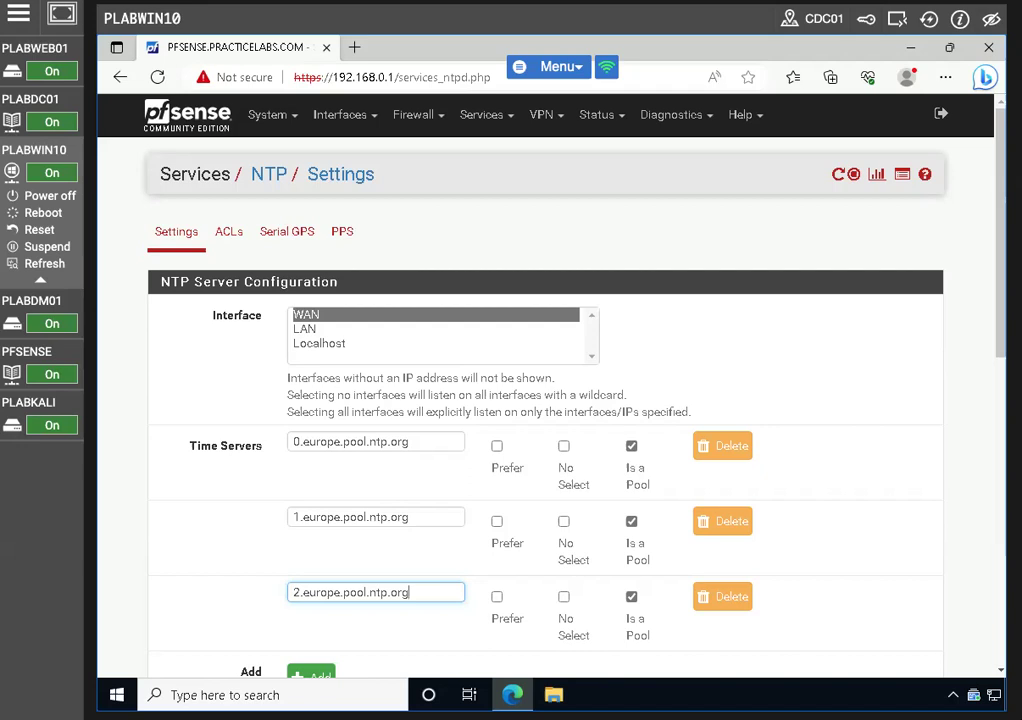
scroll(190, 549, down, 7)
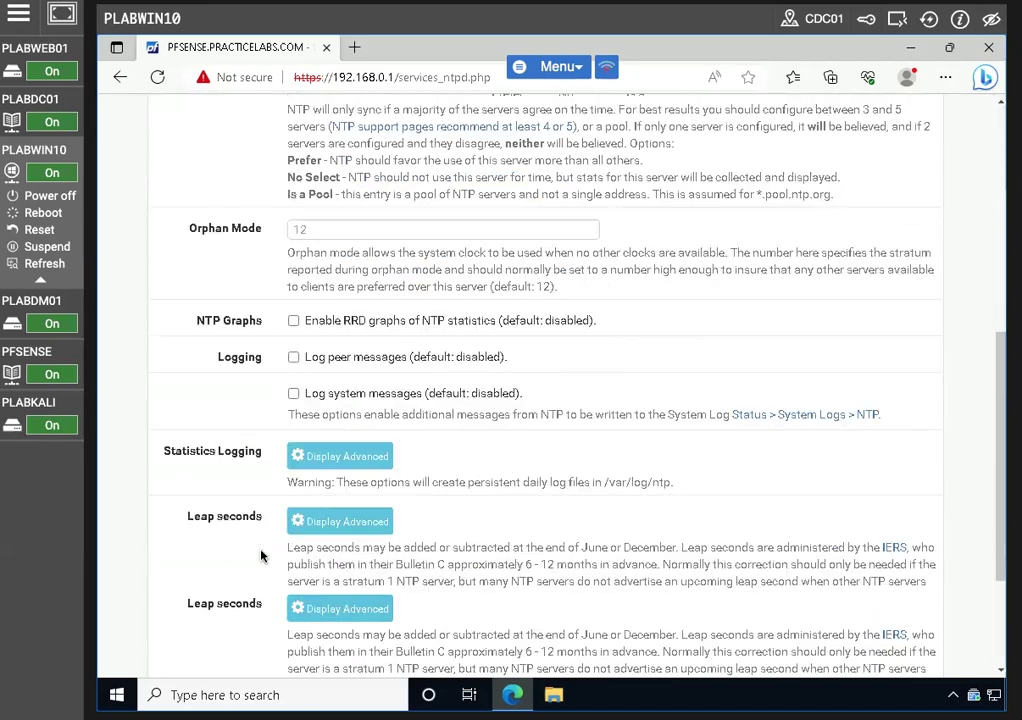
click(325, 590)
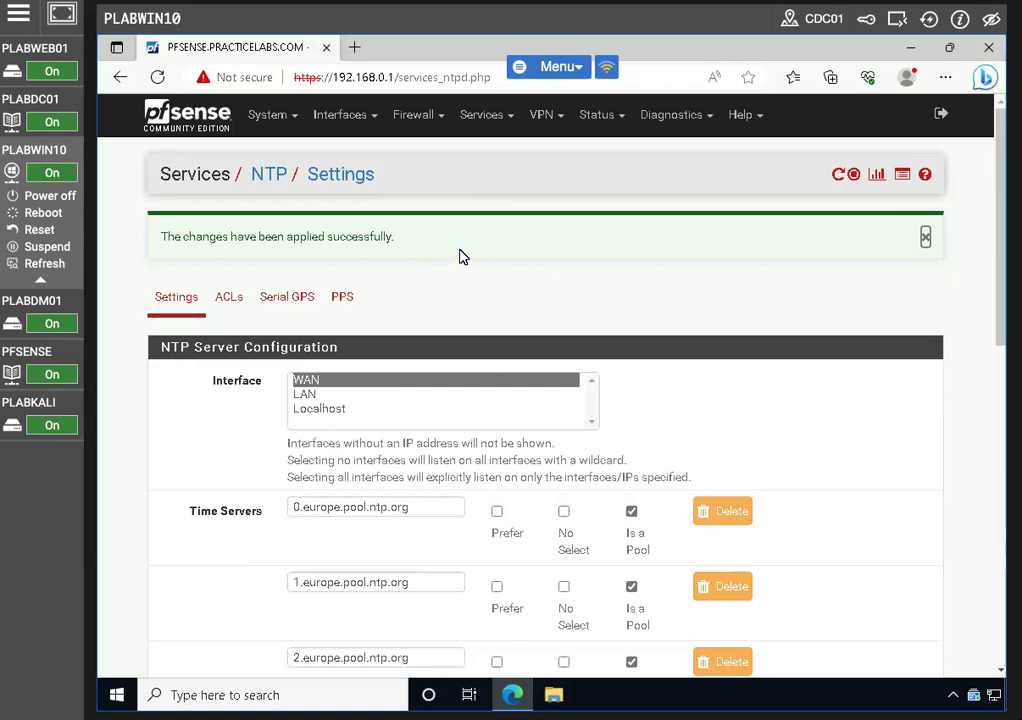
click(597, 117)
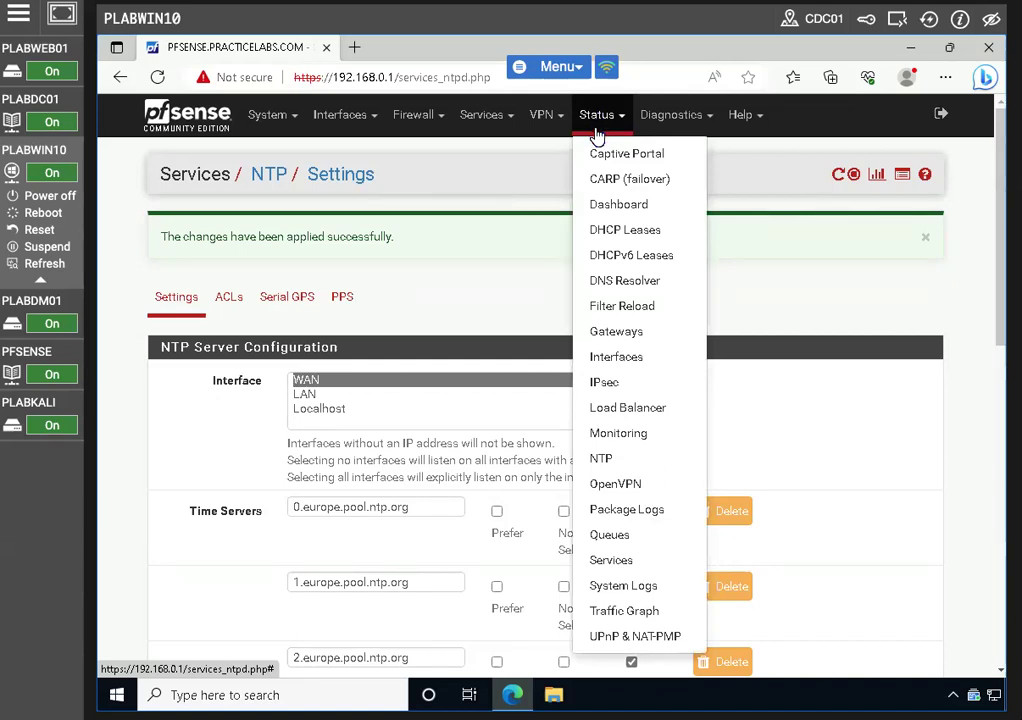
In System Logs settings, enable remote logging with WAN as the source address
click(610, 592)
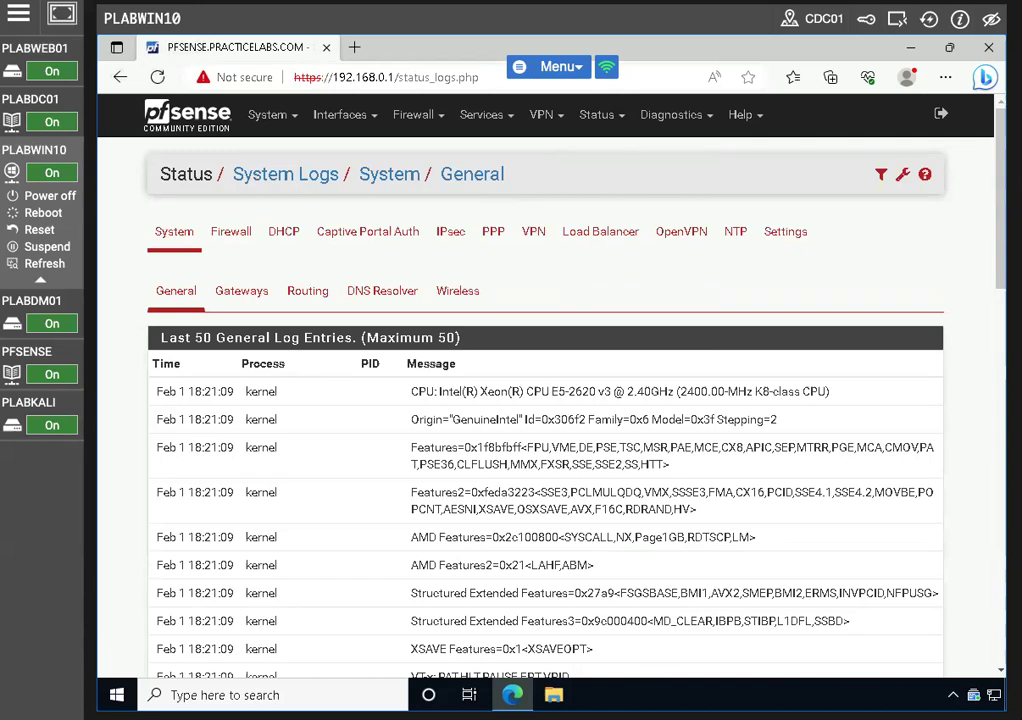
click(786, 231)
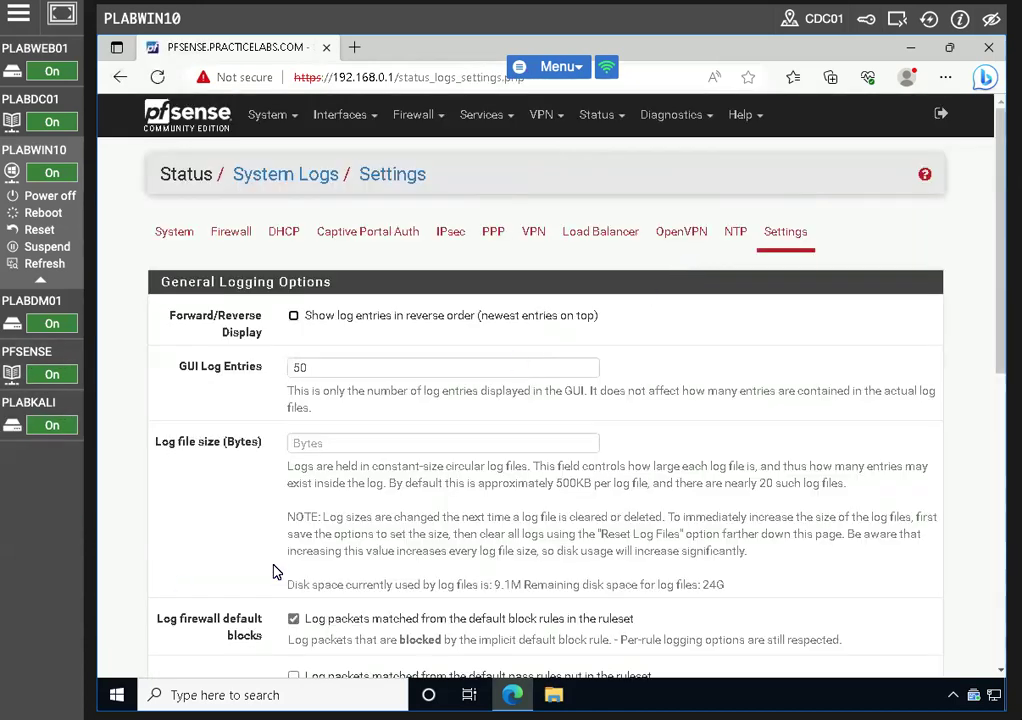
scroll(287, 567, down, 1)
scroll(287, 567, down, 10)
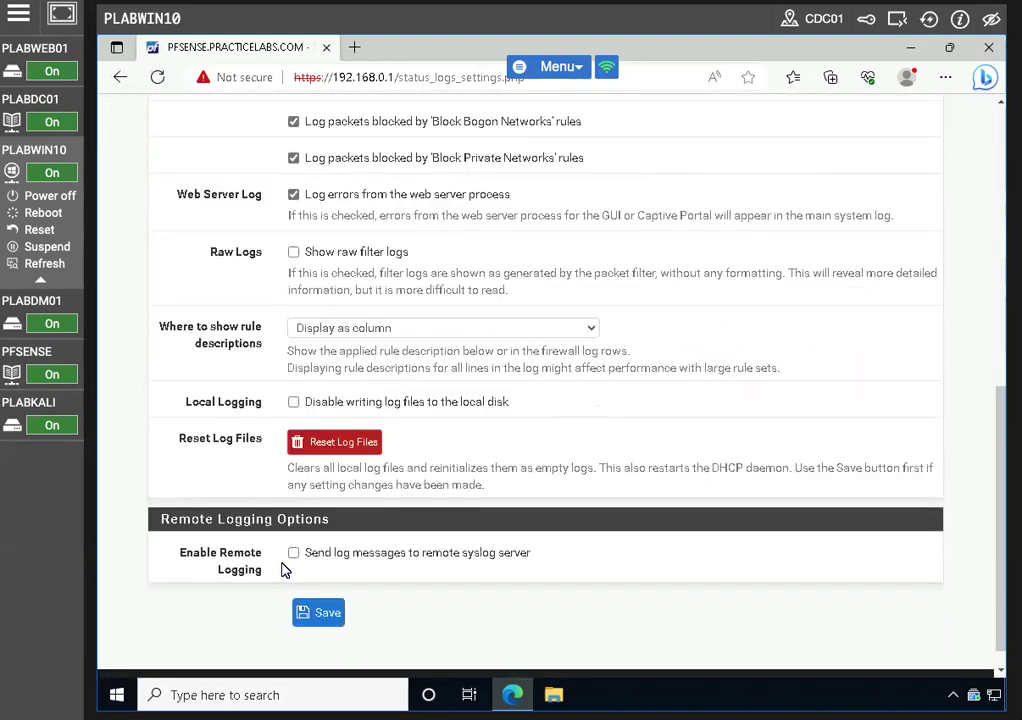
click(293, 553)
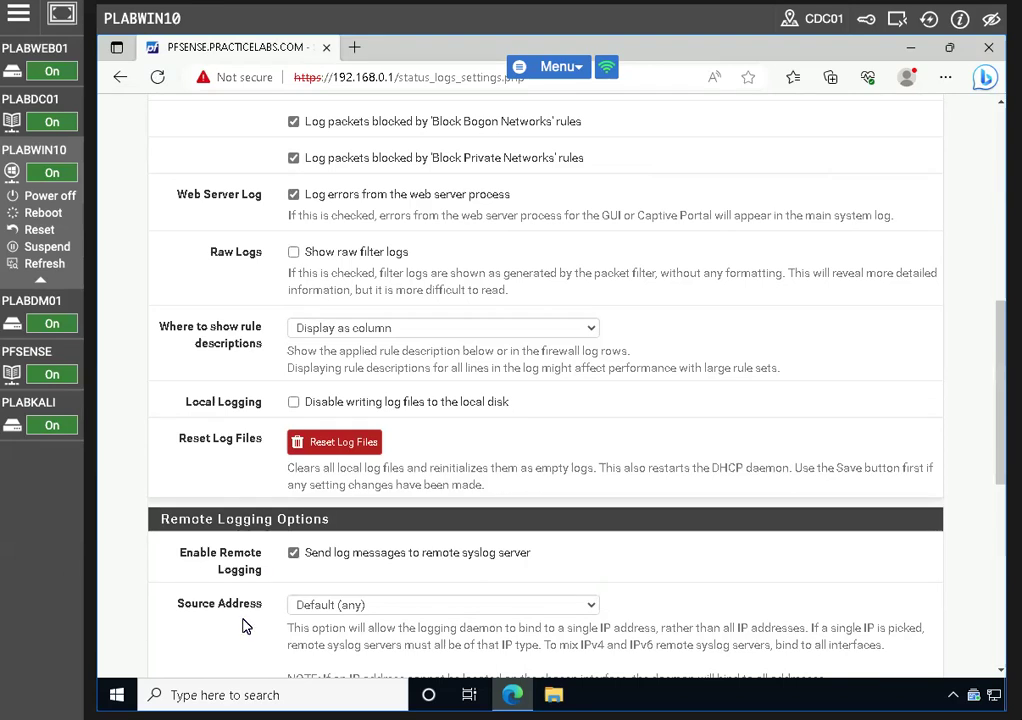
click(305, 604)
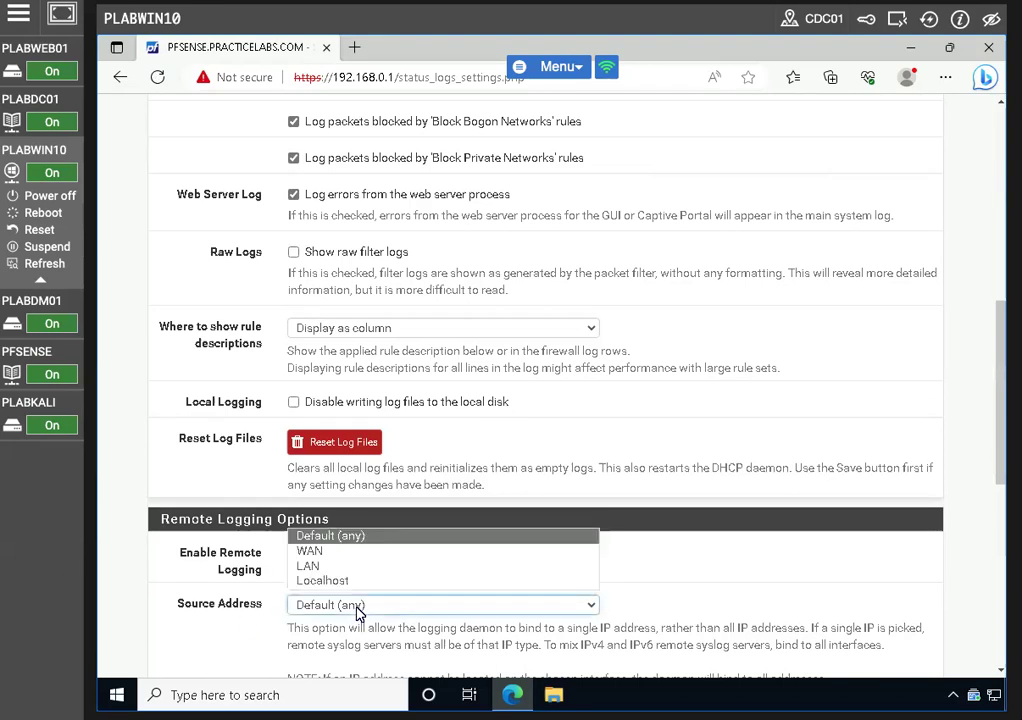
click(319, 551)
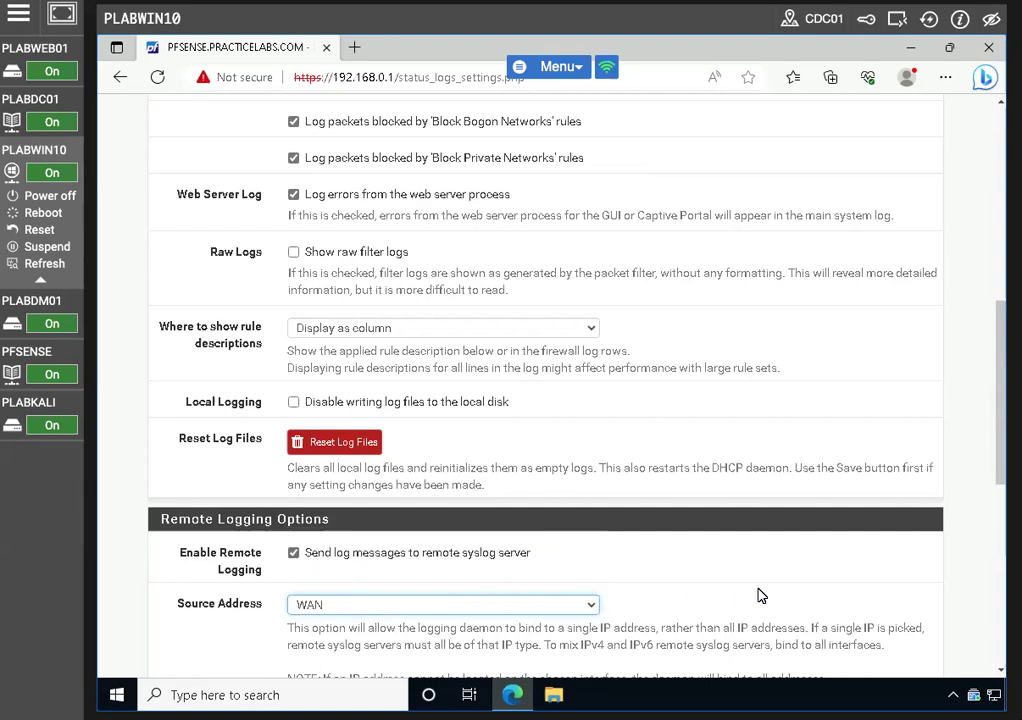
Select System, DNS and DHCP events for remote syslog
scroll(672, 580, down, 2)
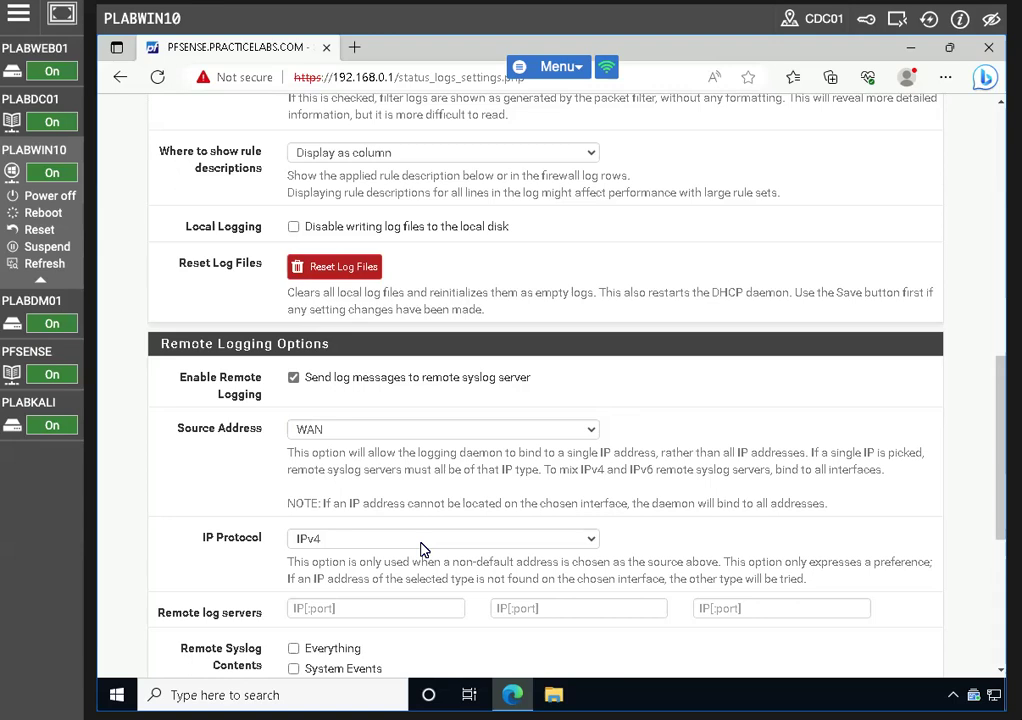
scroll(668, 543, down, 3)
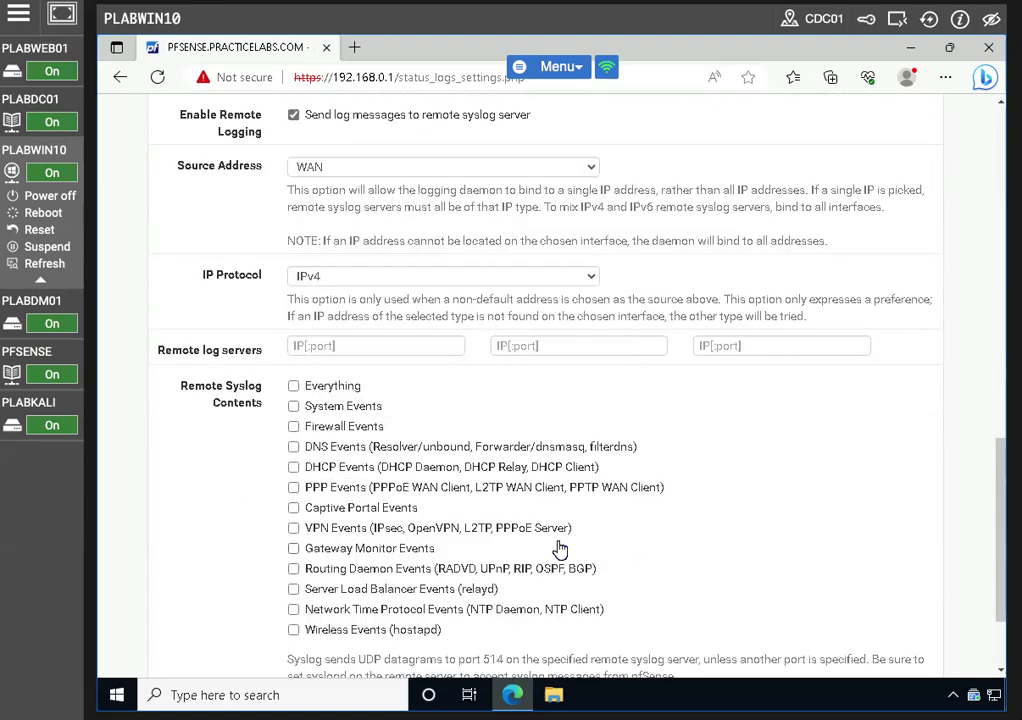
click(294, 407)
click(293, 447)
click(293, 467)
scroll(245, 484, up, 1)
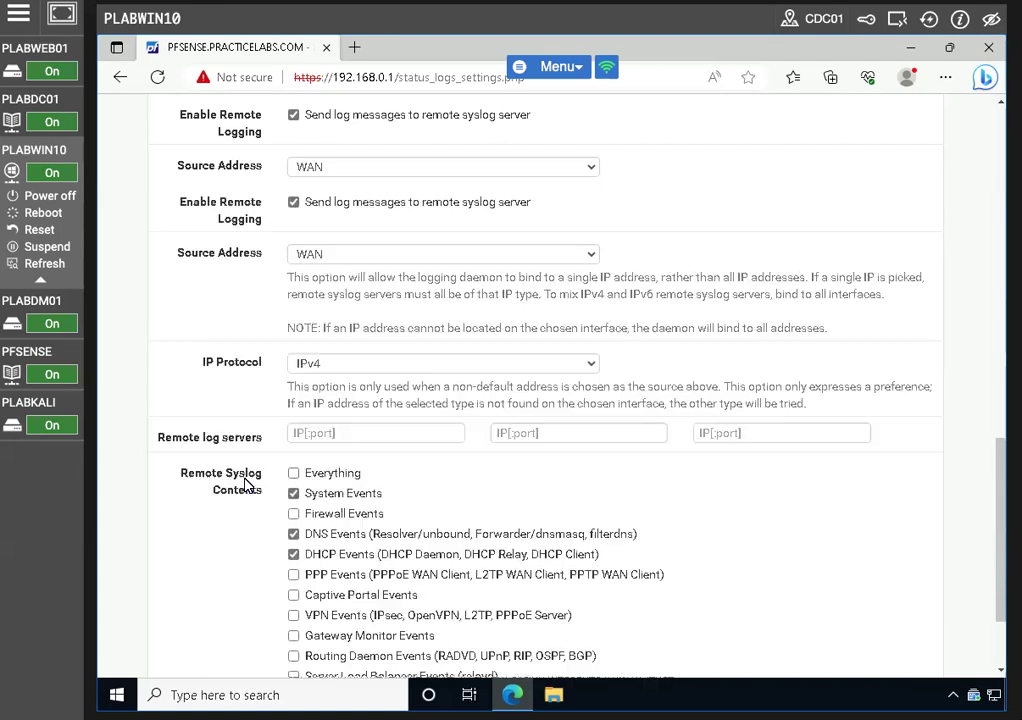
scroll(245, 484, up, 1)
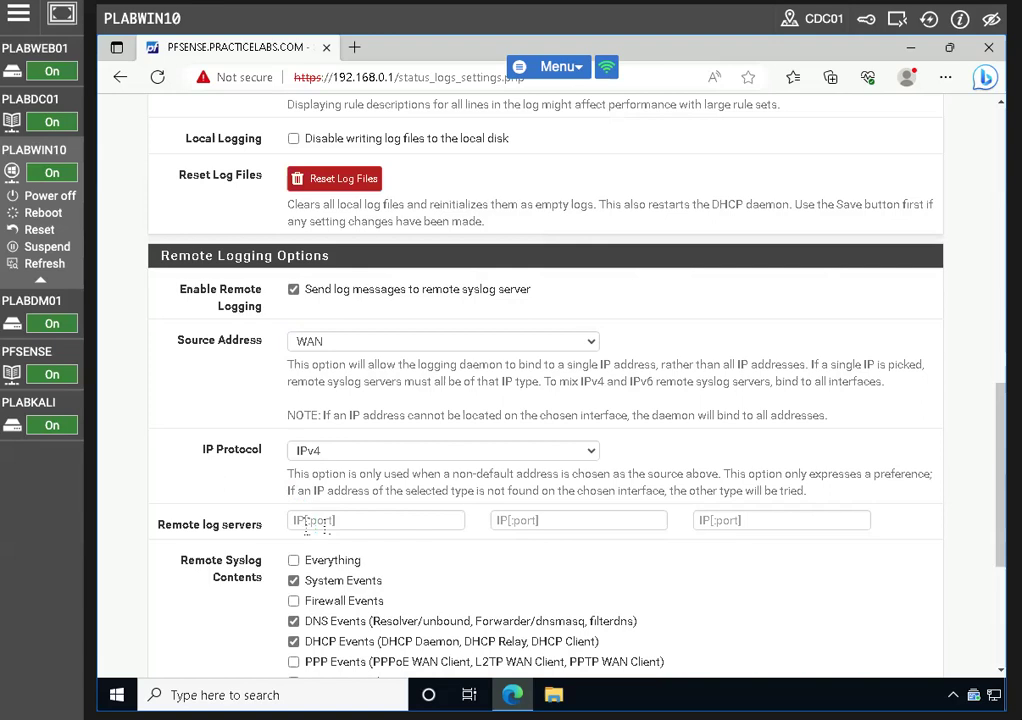
Set remote log server 192.168.0.4:514, save the settings, and close the browser
click(335, 520)
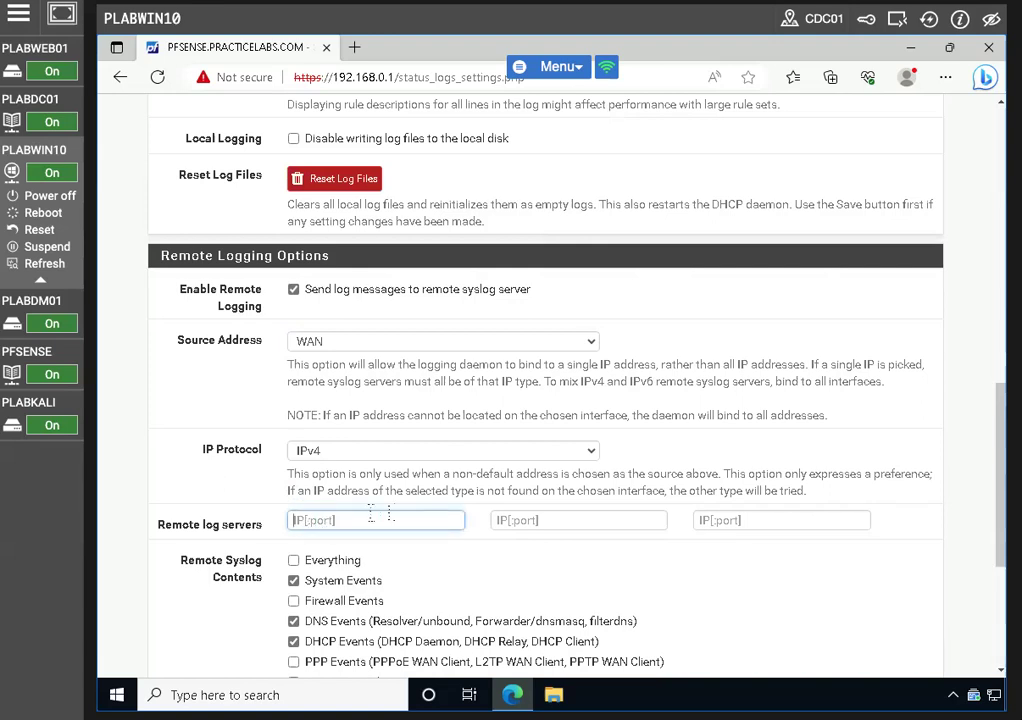
text(192.168.0.4:514)
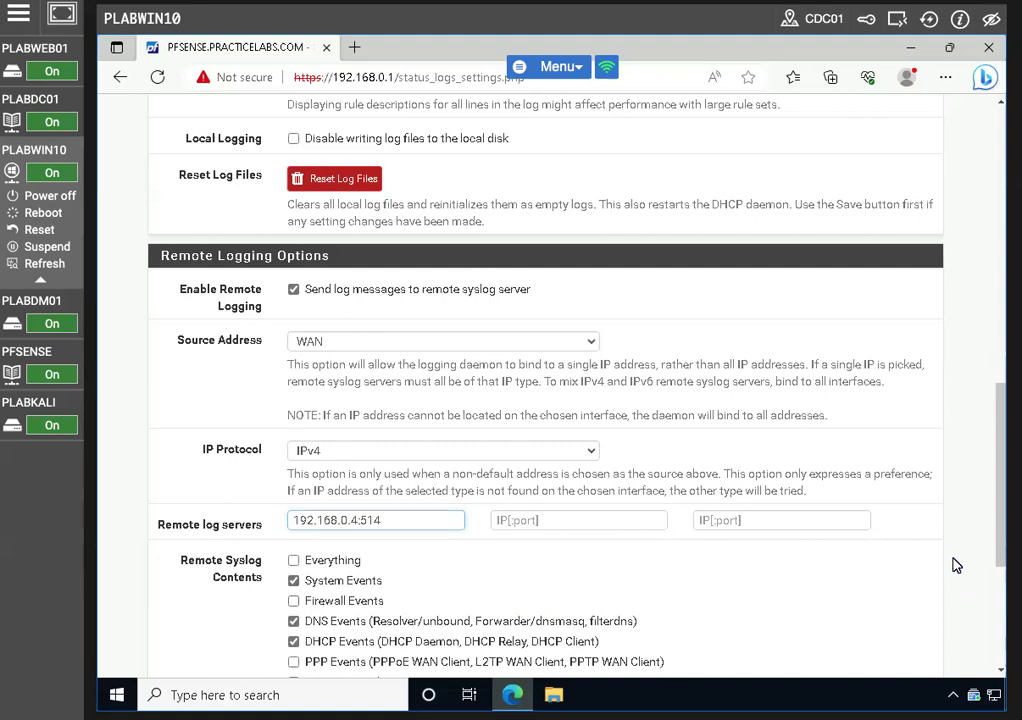
scroll(950, 566, down, 3)
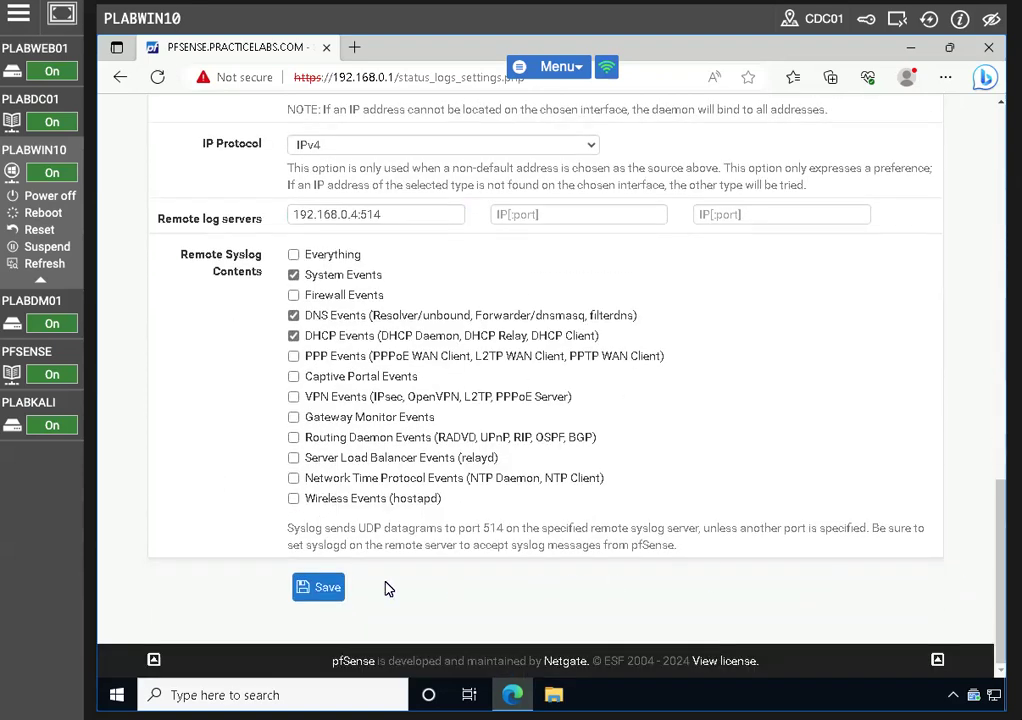
click(317, 599)
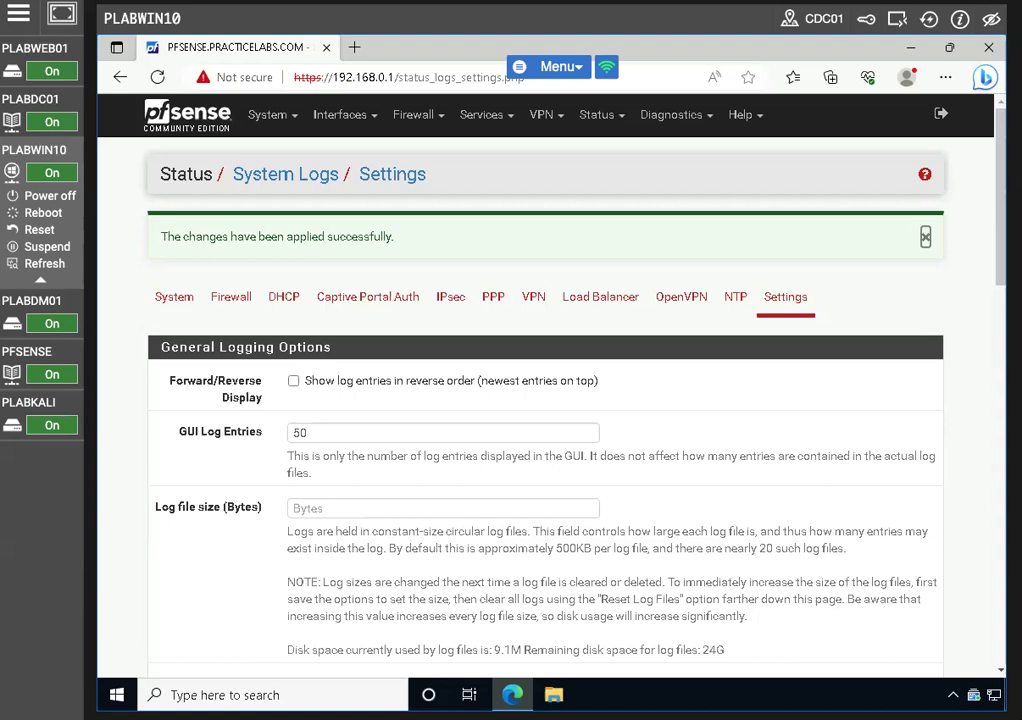
click(987, 47)
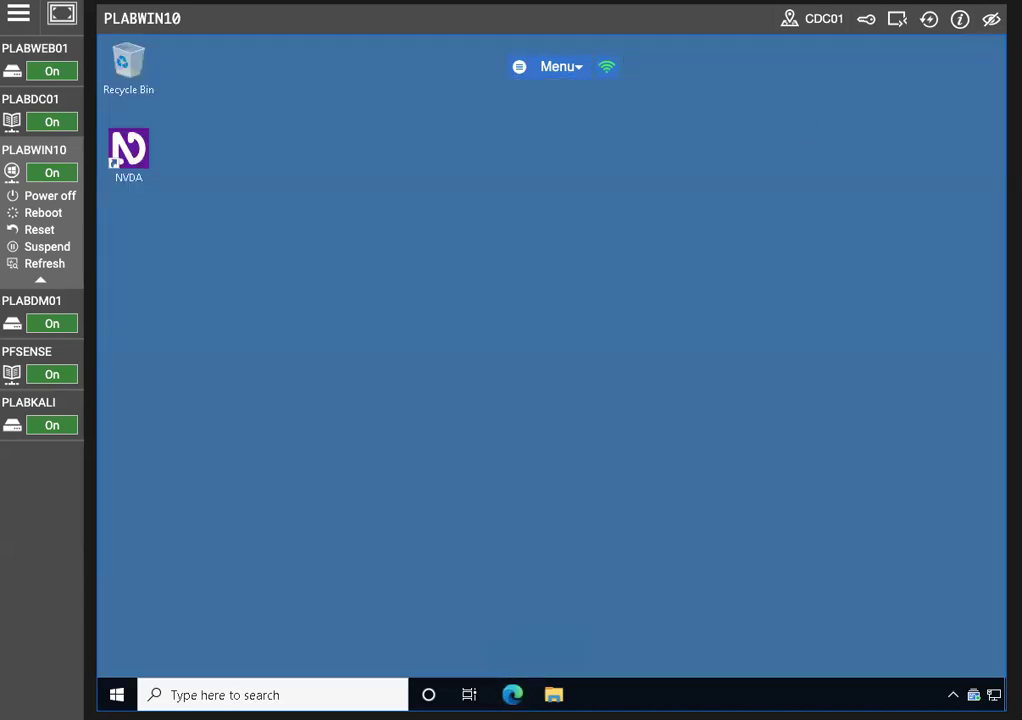
Switch to the PLABDC01 domain controller, where DNS Manager lists the PRACTICELABS.COM zone records
click(40, 100)
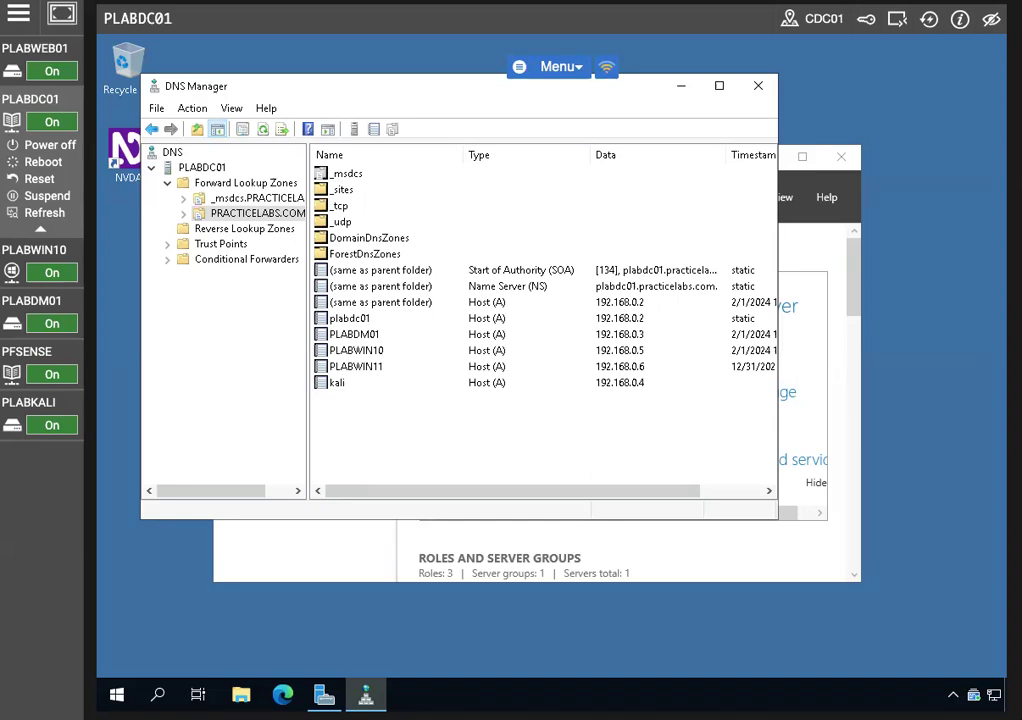
click(158, 694)
Open an administrator Command Prompt from a cmd search, run netstat -a, then stop it with Ctrl+C
text(cmd)
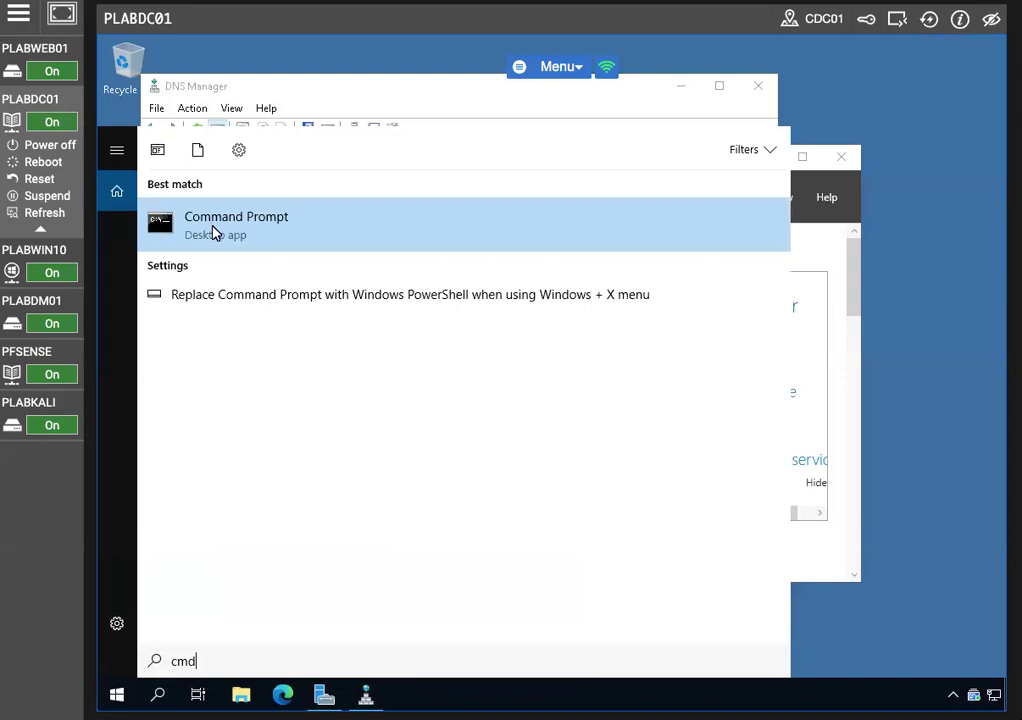
right_click(213, 233)
click(258, 244)
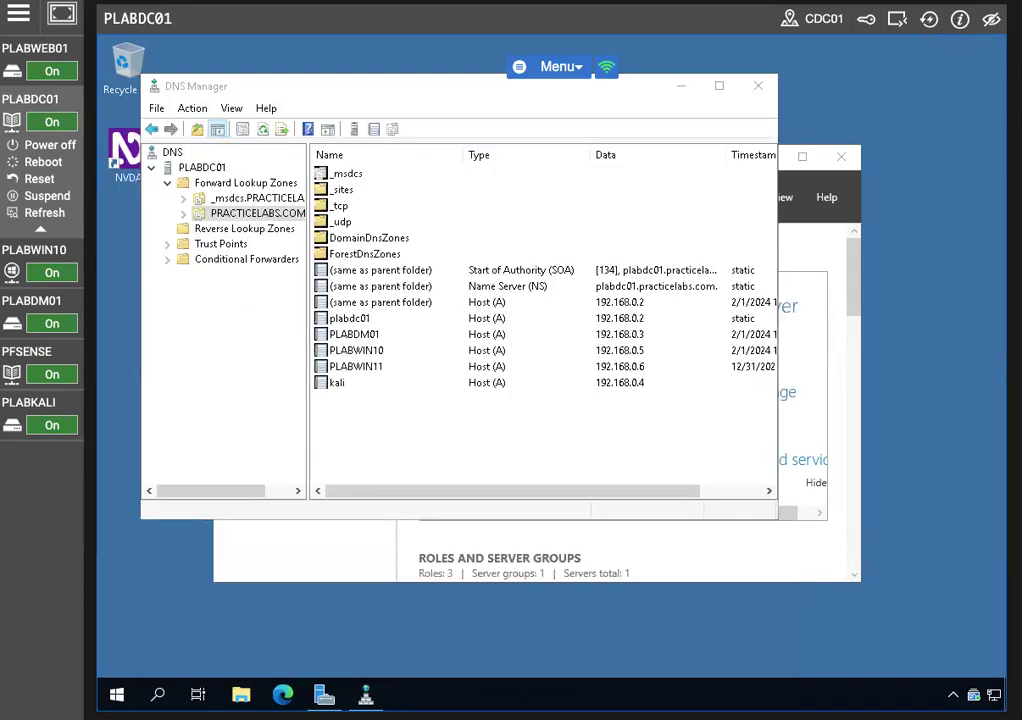
text(netstat -a)
key(Return)
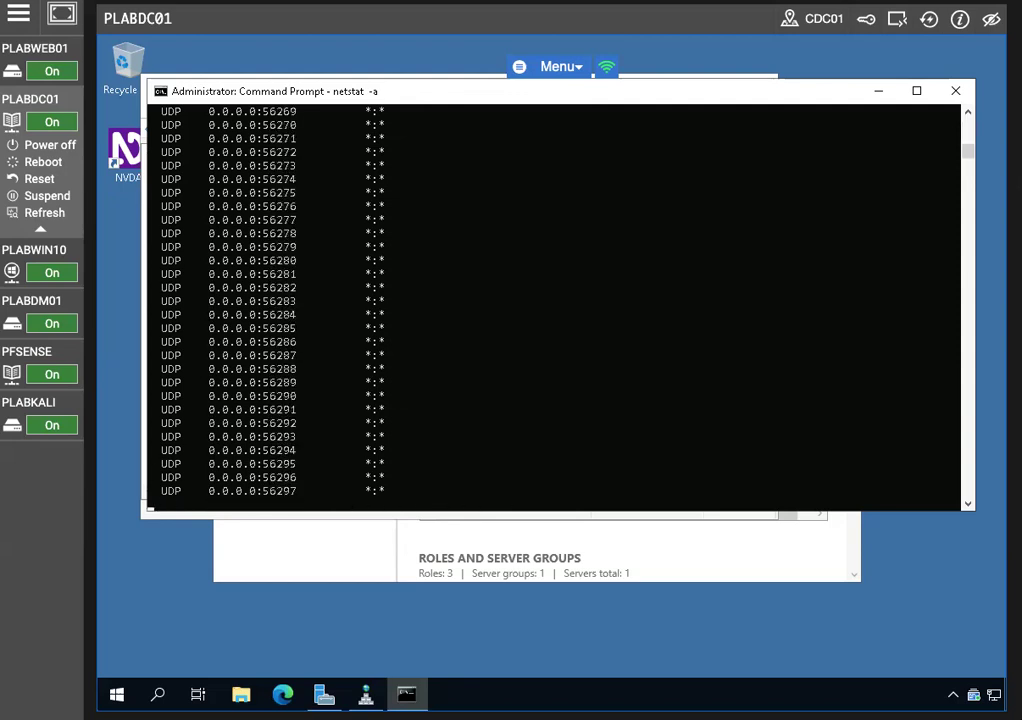
key(ctrl+c)
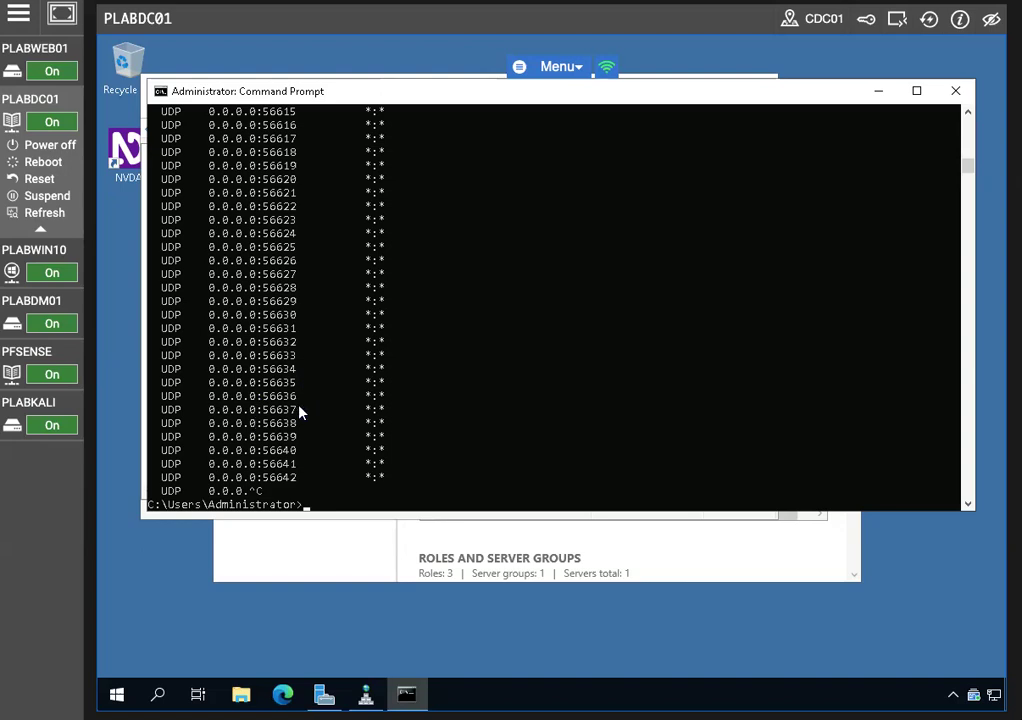
Scroll back through the netstat output and mark the UDP 0.0.0.0:56389 row
scroll(300, 412, up, 12)
scroll(301, 412, up, 17)
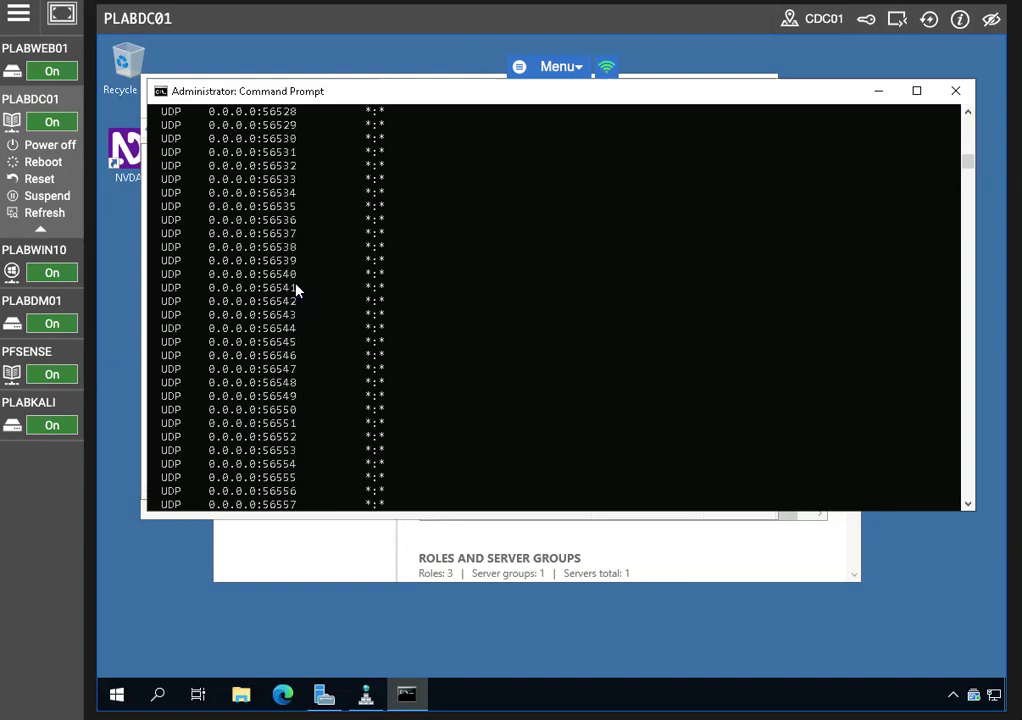
scroll(296, 268, up, 10)
scroll(298, 274, up, 20)
scroll(301, 213, up, 13)
scroll(300, 210, up, 8)
scroll(299, 208, up, 2)
scroll(324, 427, down, 1)
click(294, 437)
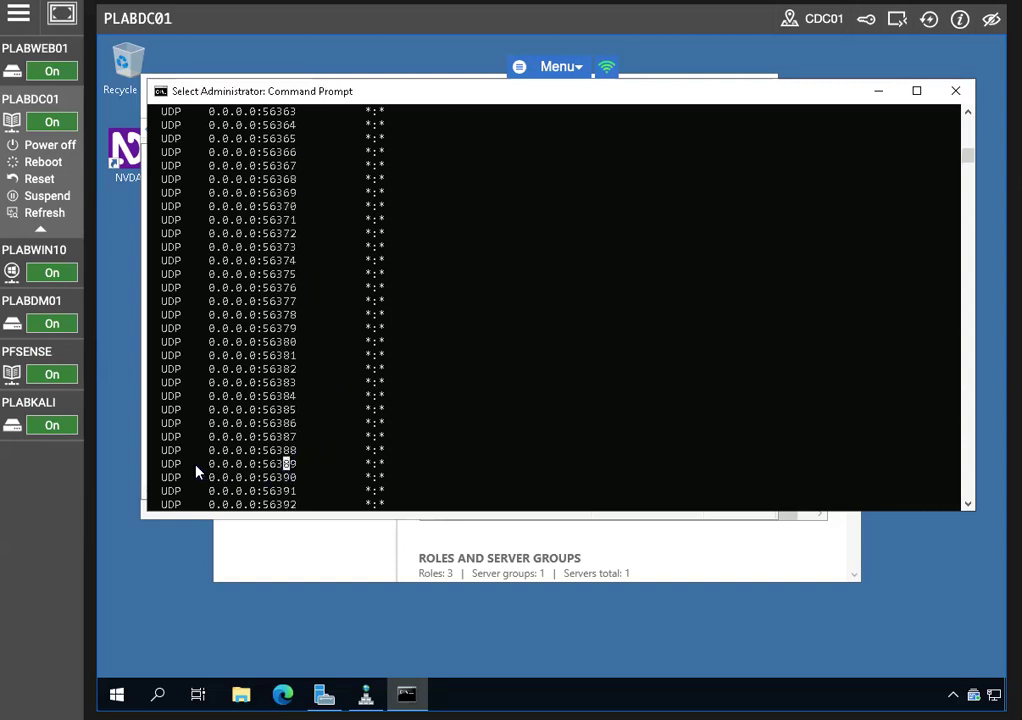
drag(157, 466, 420, 467)
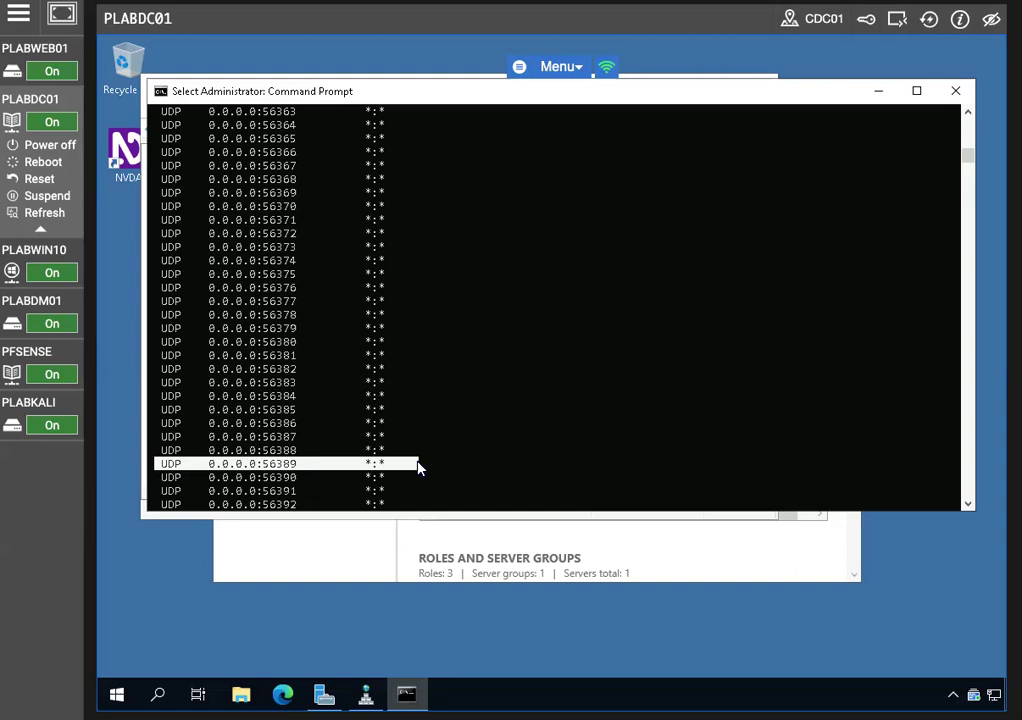
Scroll down, interrupt the listing again, mark the UDP 0.0.0.0:56636 row, and scroll back toward the top
scroll(440, 429, down, 14)
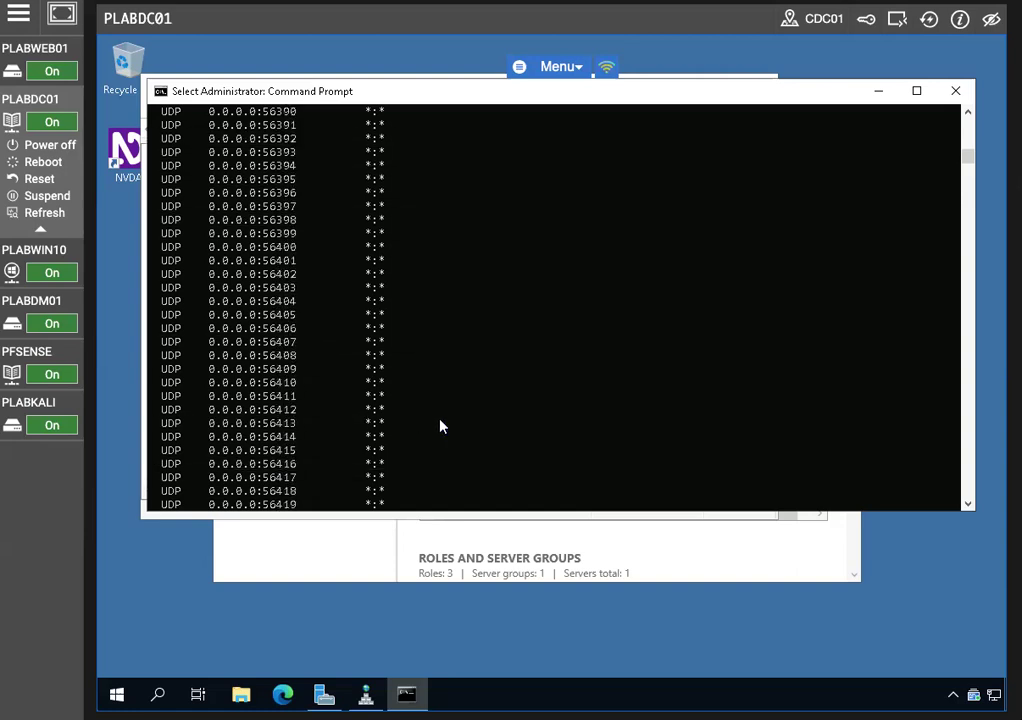
scroll(440, 429, down, 20)
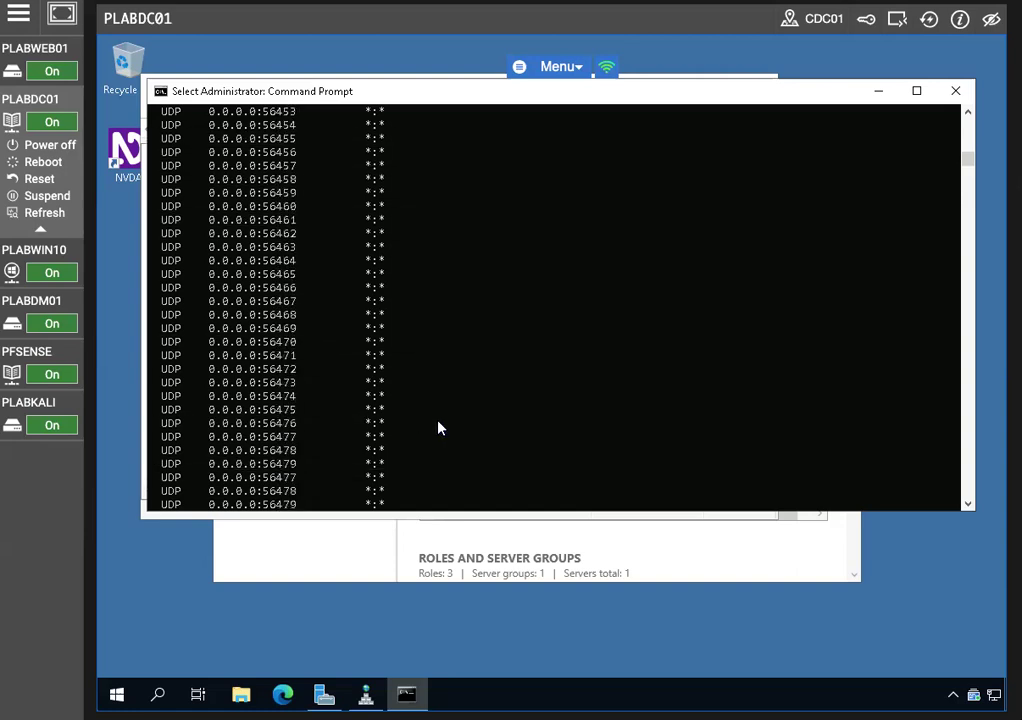
scroll(438, 428, down, 19)
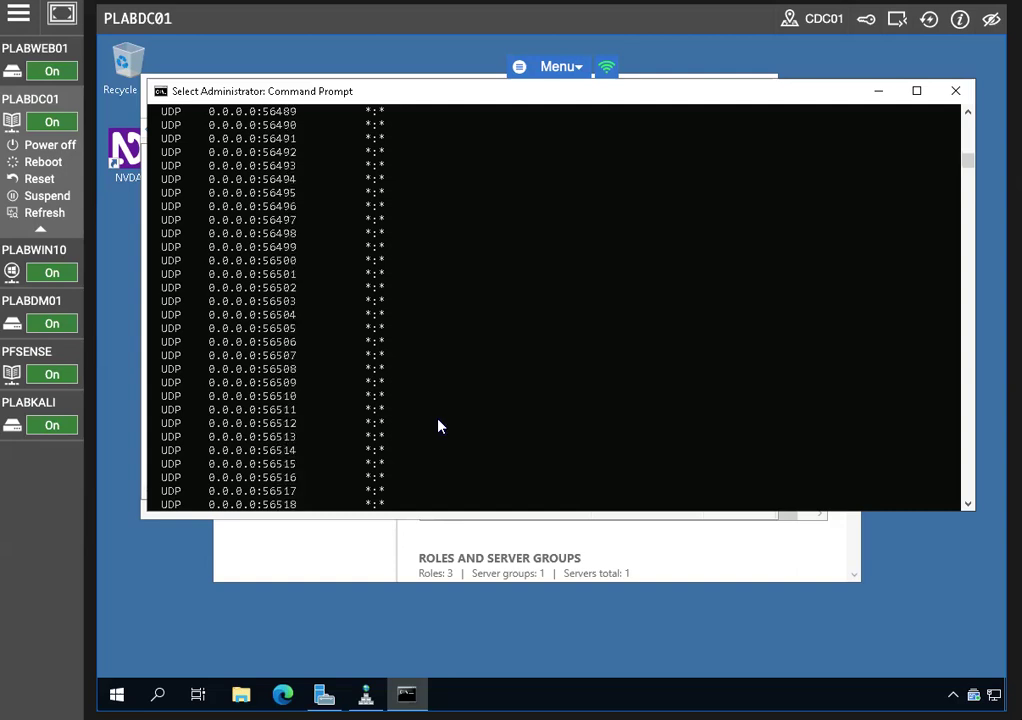
scroll(434, 434, down, 7)
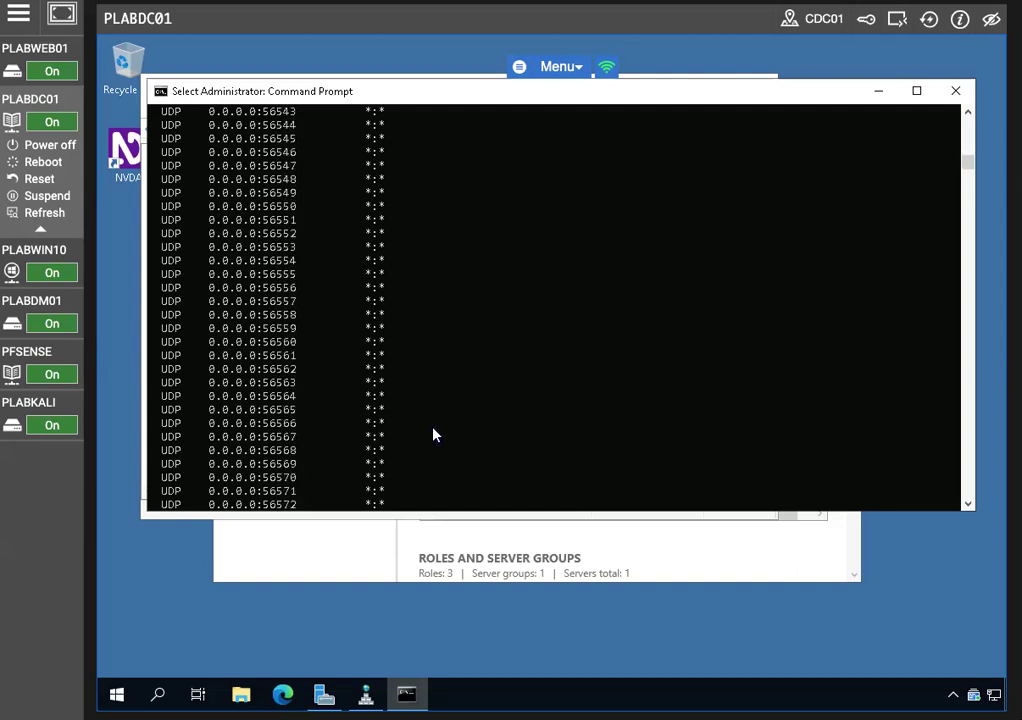
scroll(433, 434, down, 15)
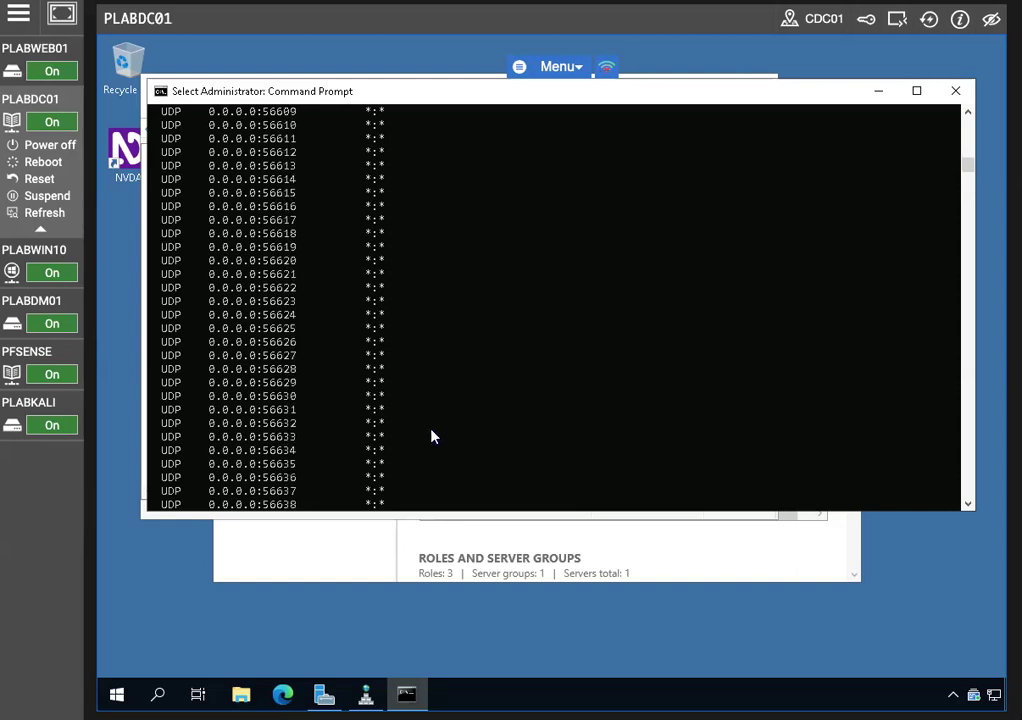
key(ctrl+c)
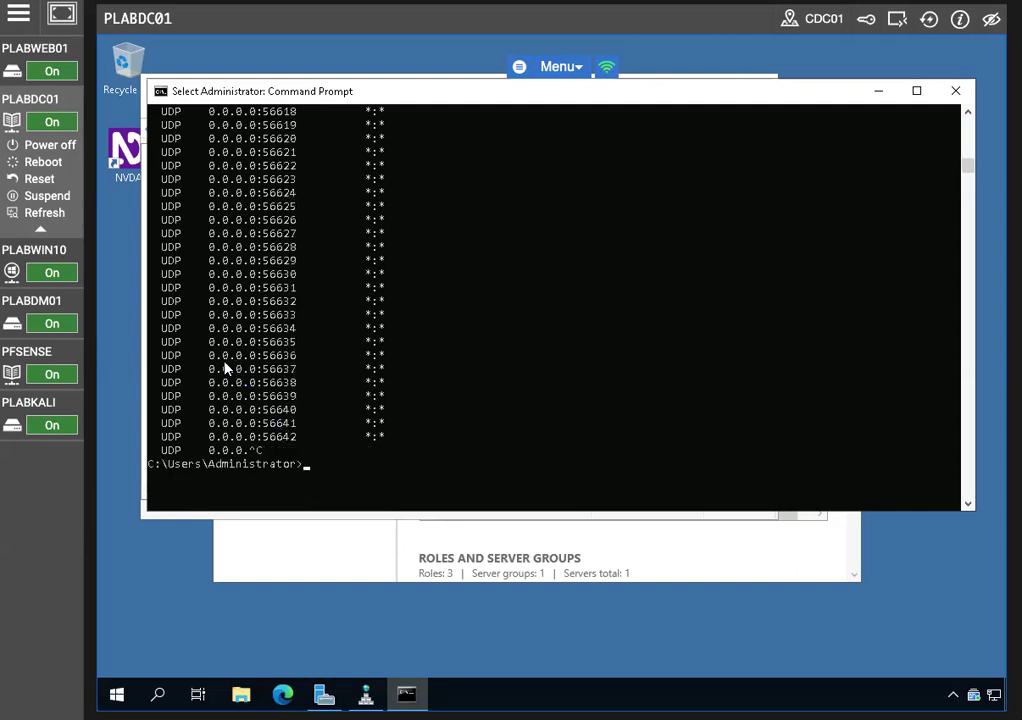
drag(160, 358, 410, 360)
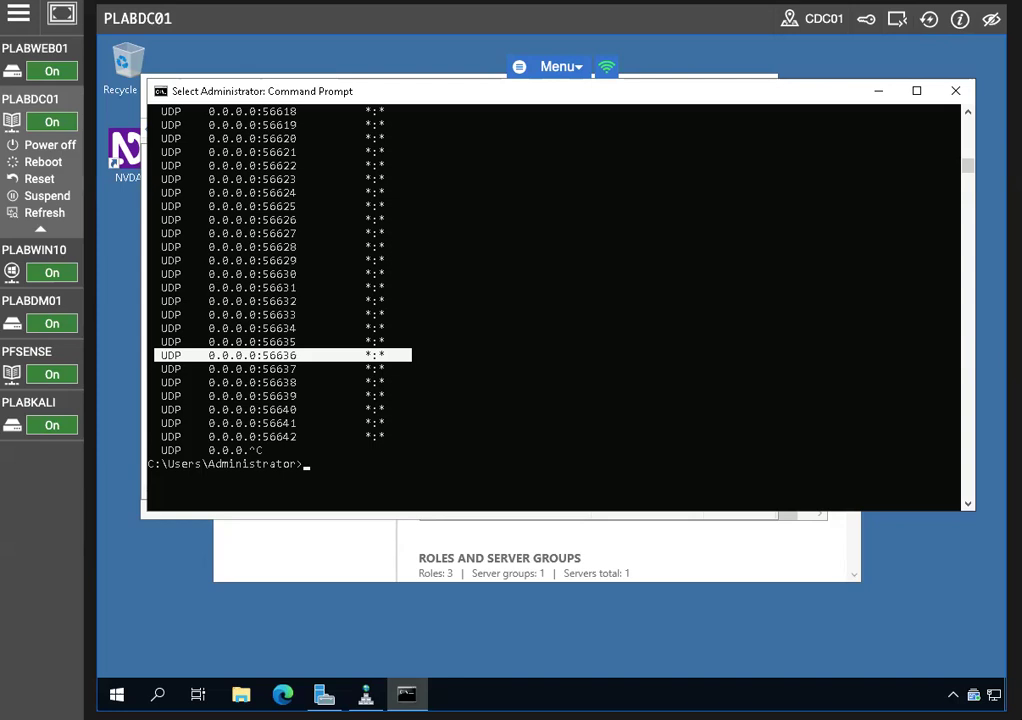
scroll(470, 330, up, 20)
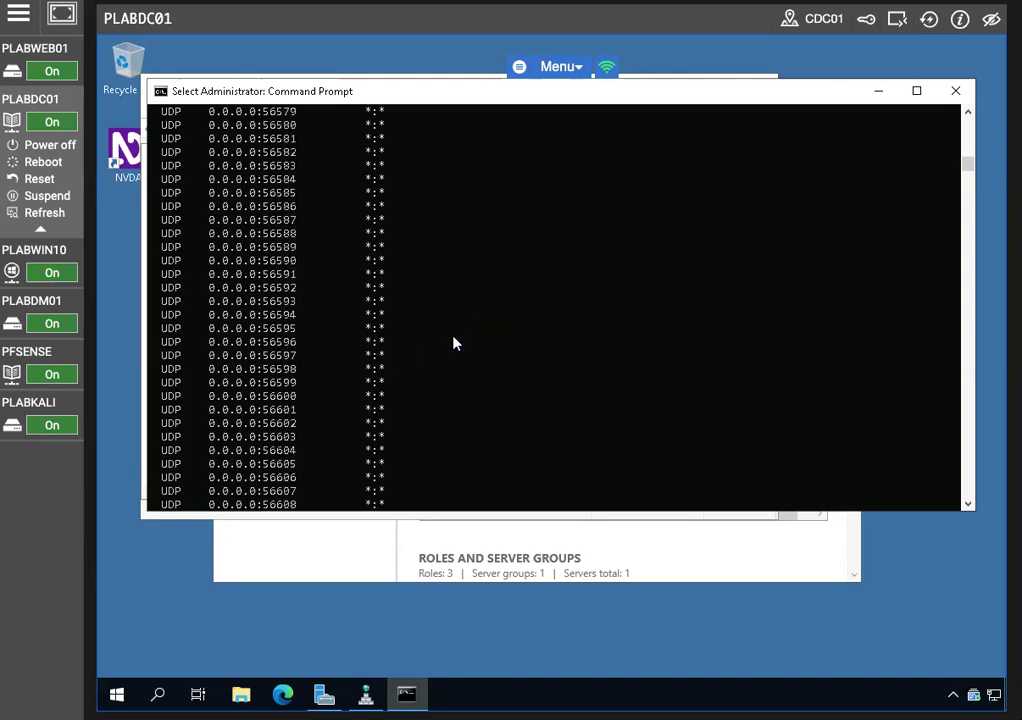
scroll(397, 318, up, 20)
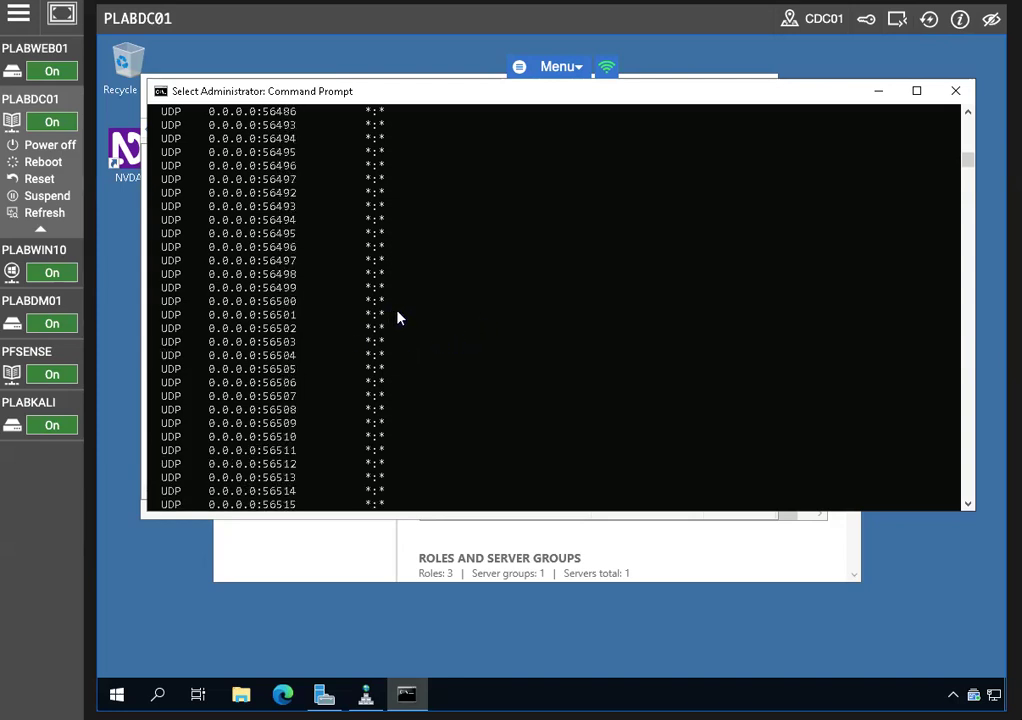
scroll(397, 318, up, 20)
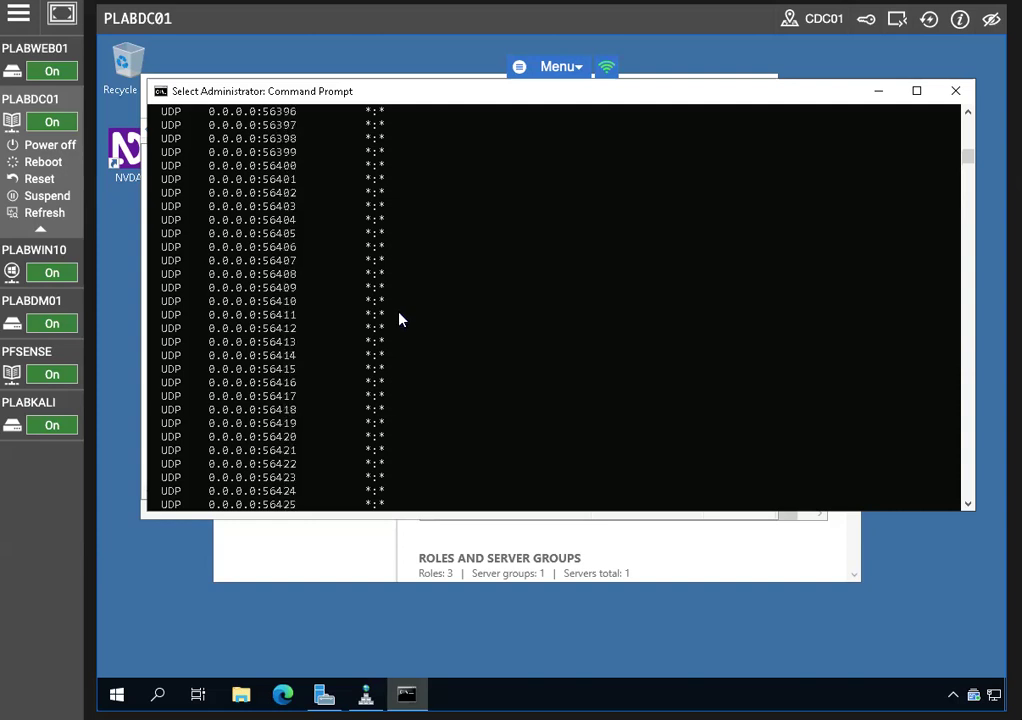
scroll(401, 316, up, 20)
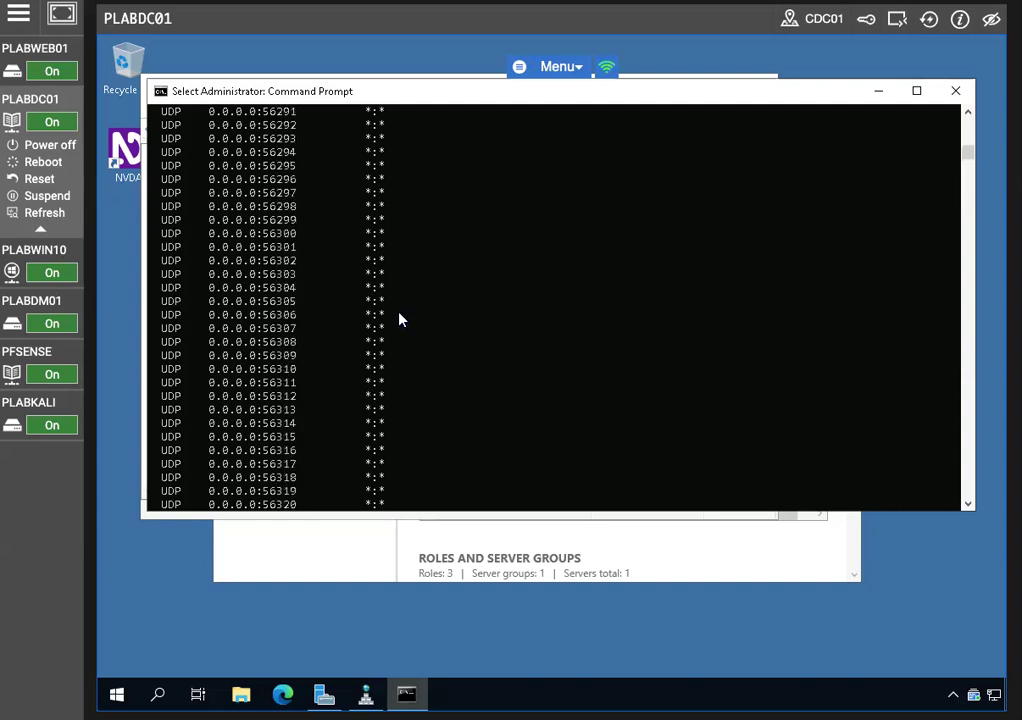
scroll(401, 315, up, 20)
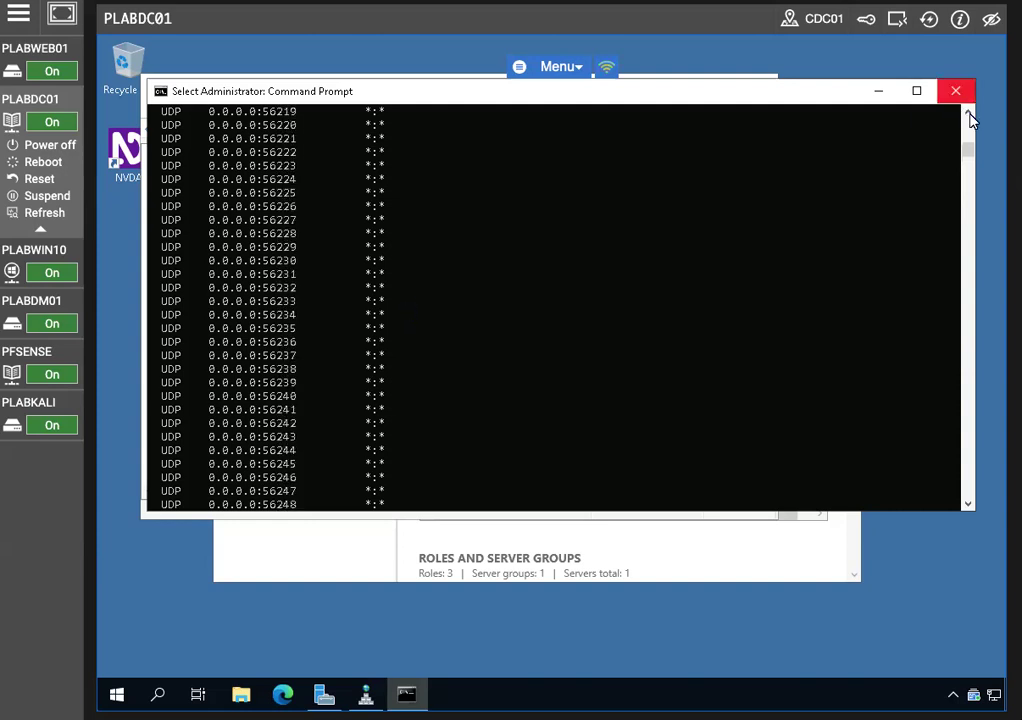
drag(968, 153, 968, 118)
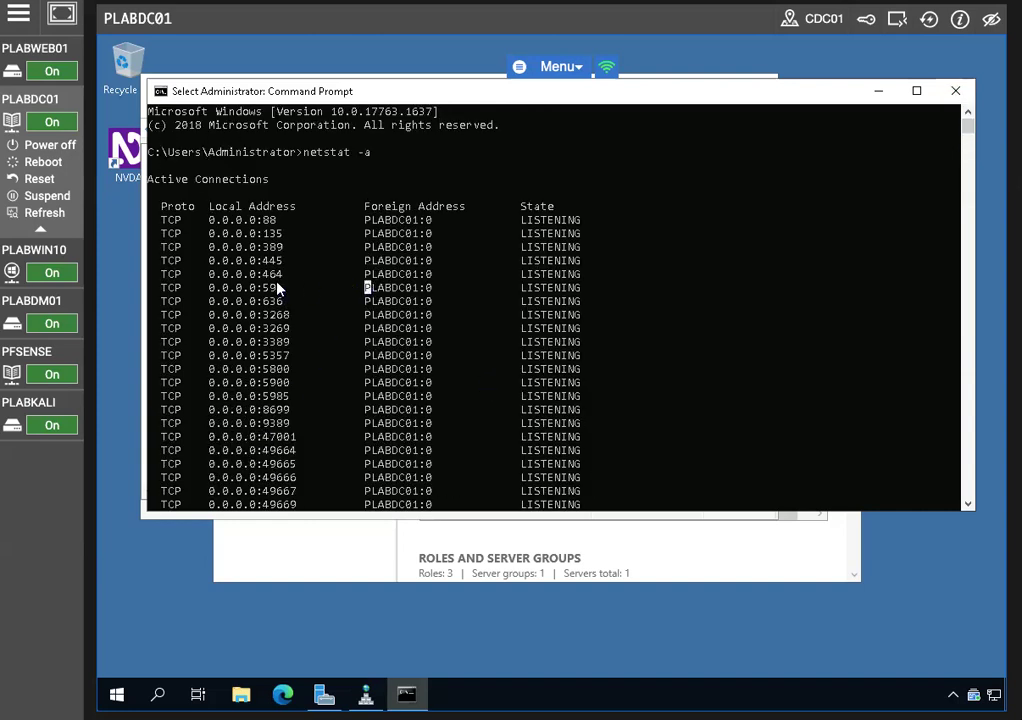
Select the LISTENING TCP rows for ports 389 through 636 in the netstat output
click(266, 247)
drag(160, 248, 580, 301)
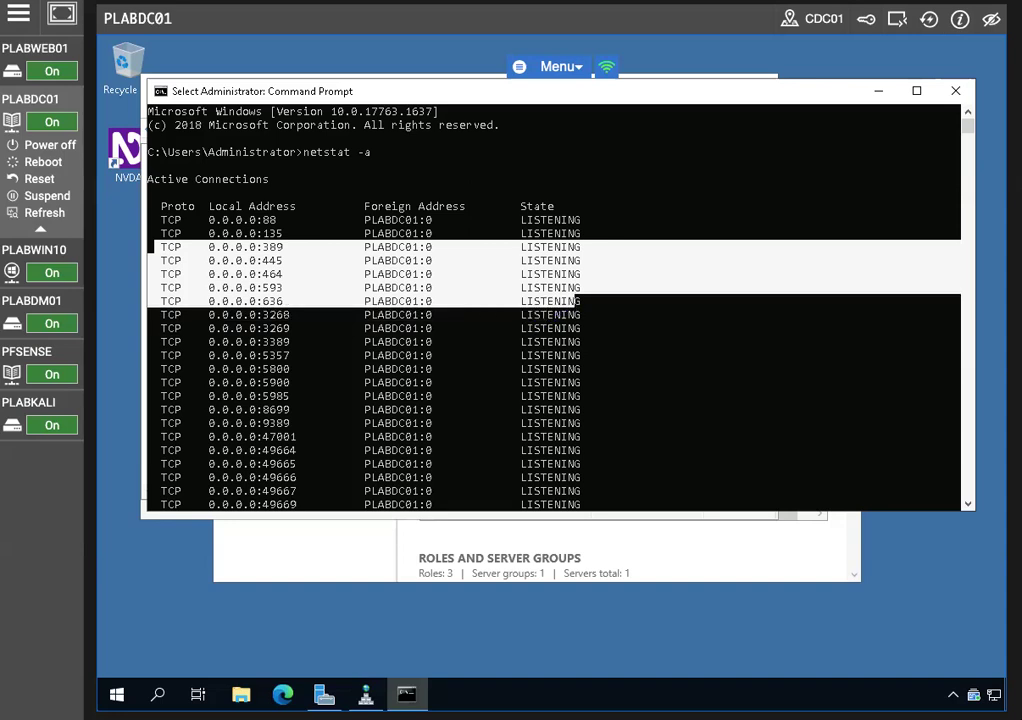
click(285, 692)
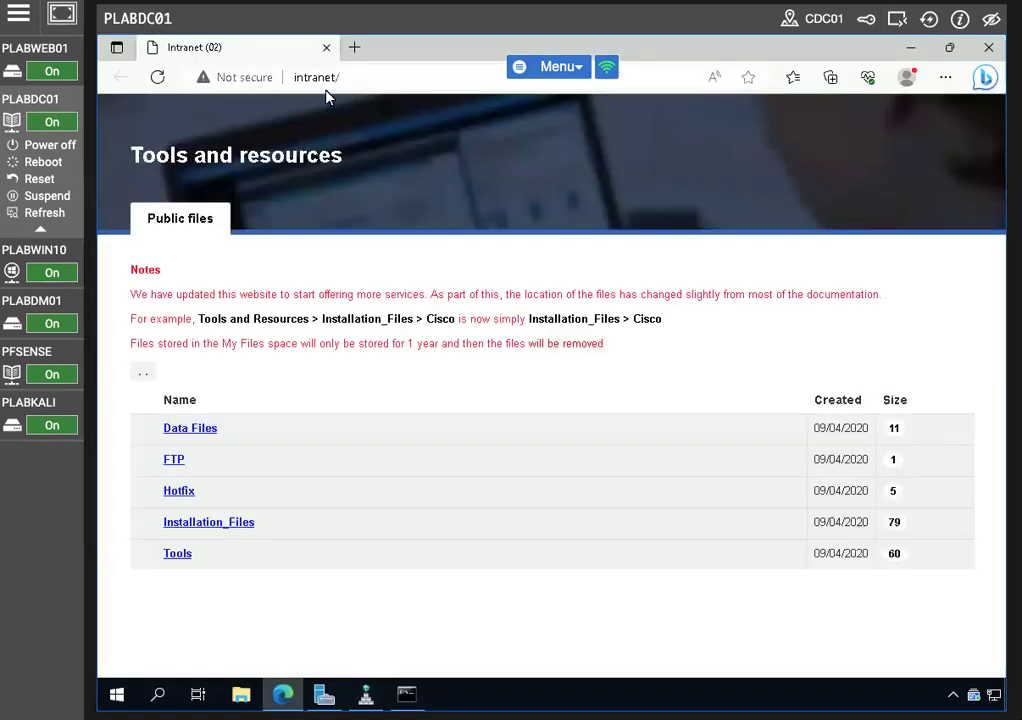
click(378, 77)
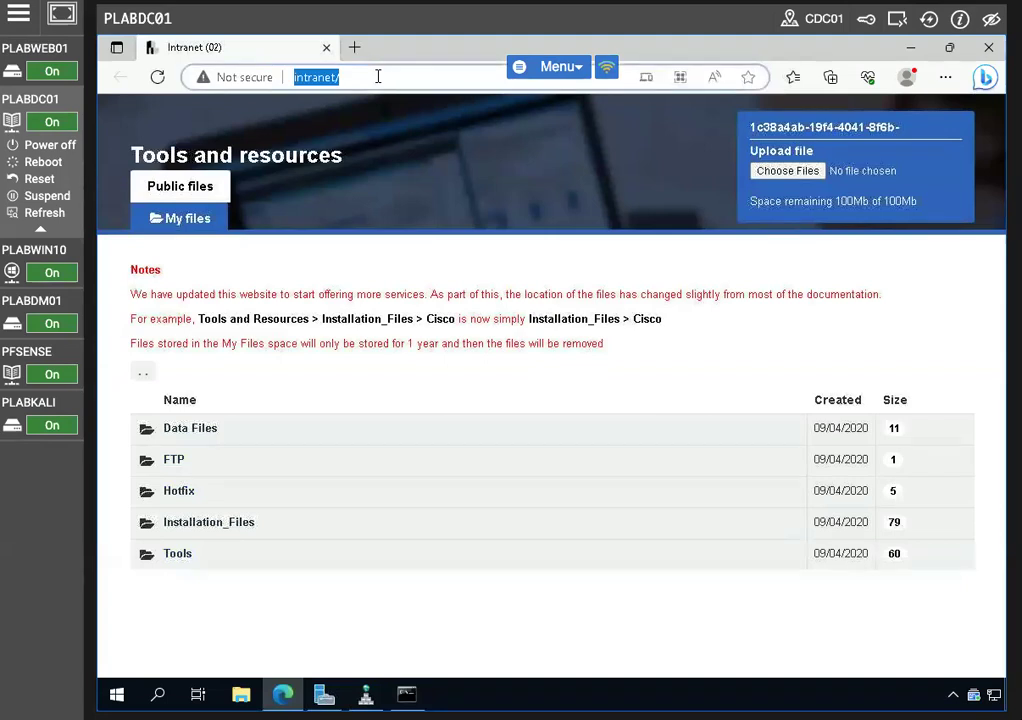
text(http)
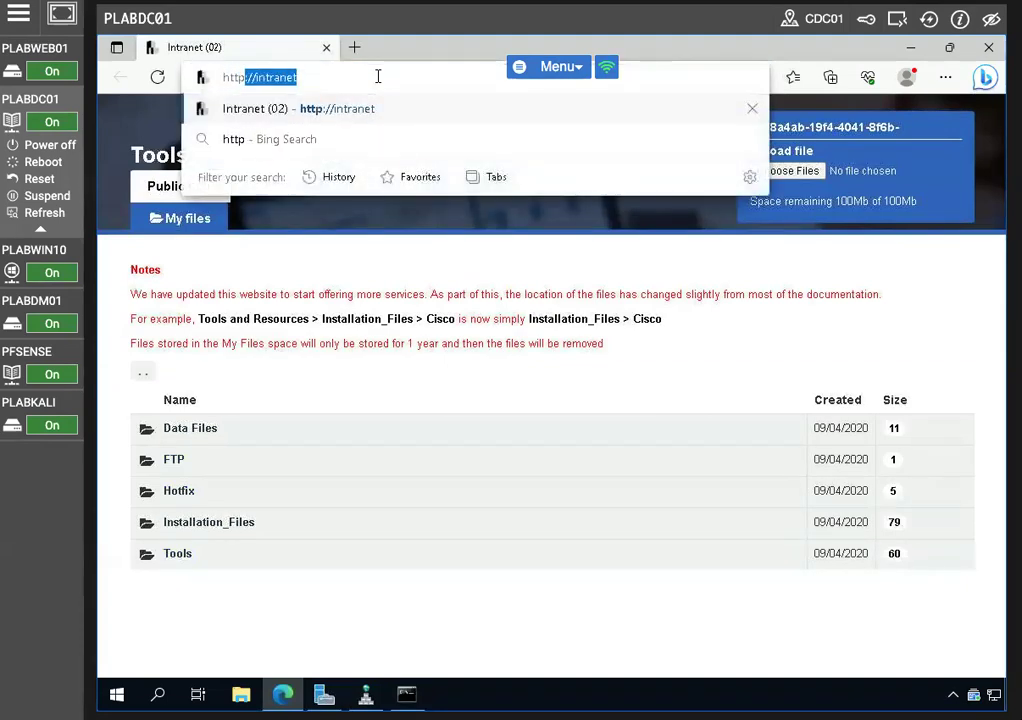
text(s:)
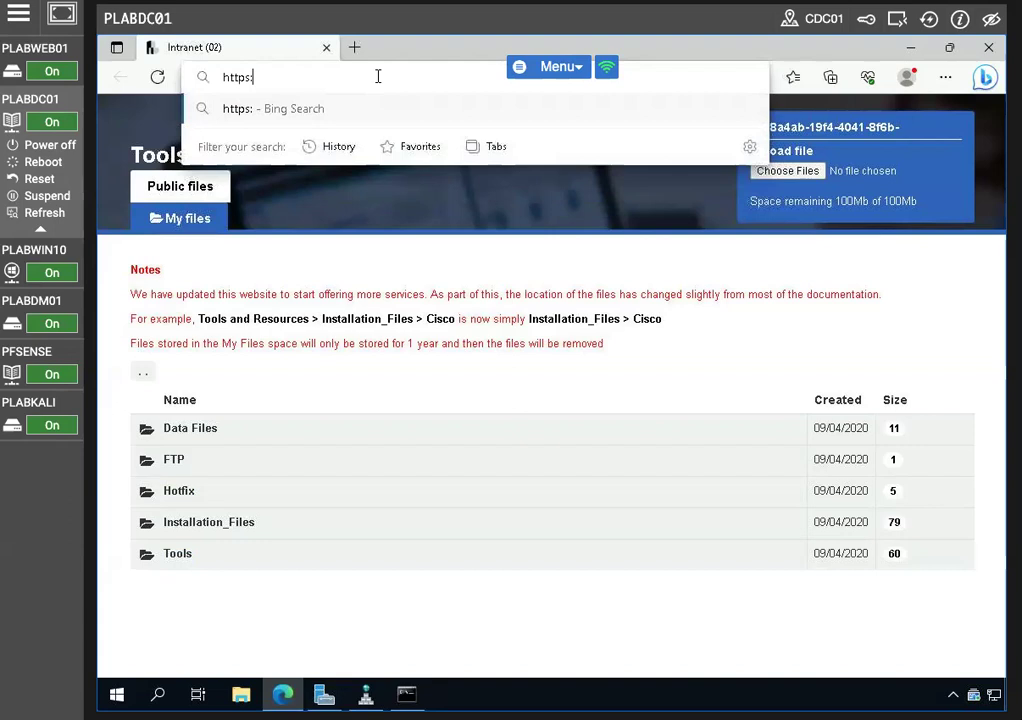
text(//192.168.0.1)
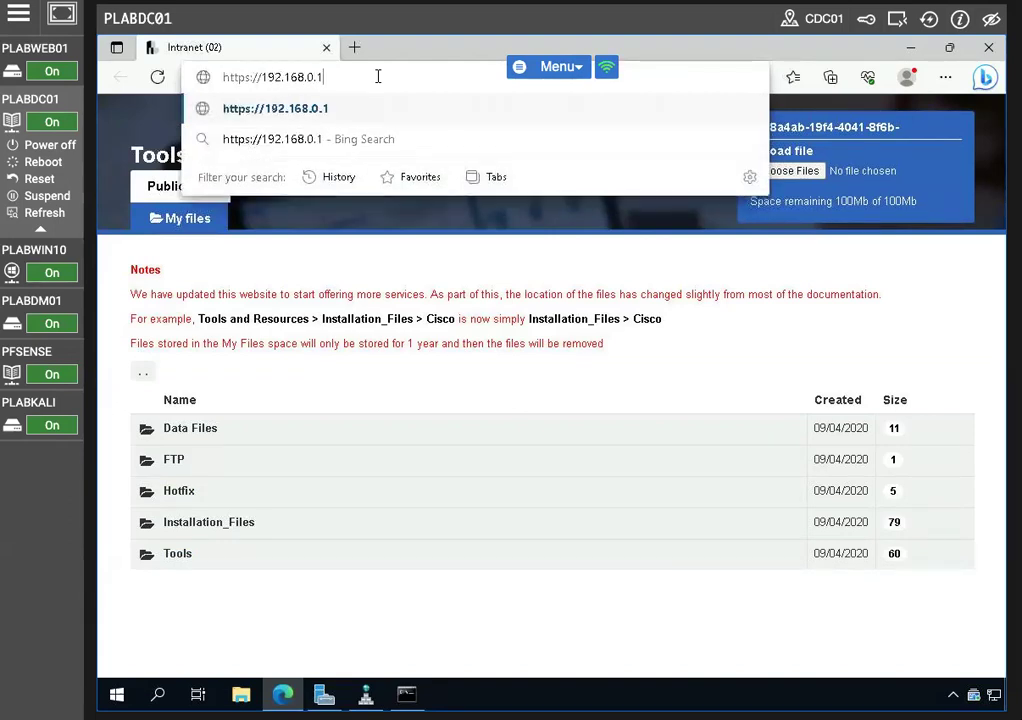
key(Return)
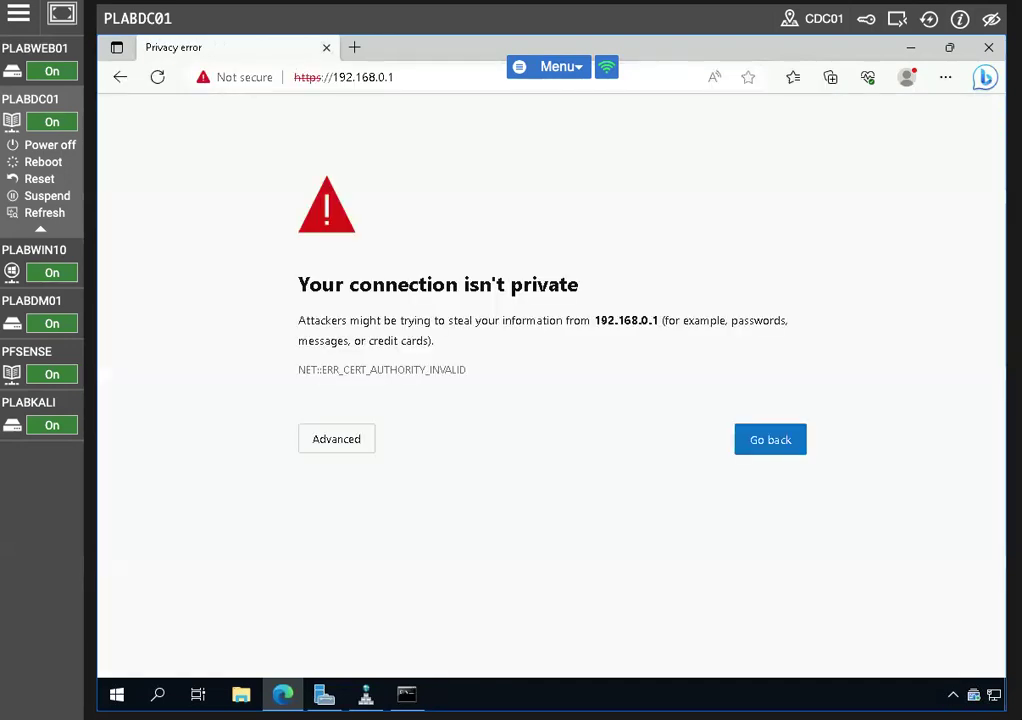
click(333, 450)
click(343, 574)
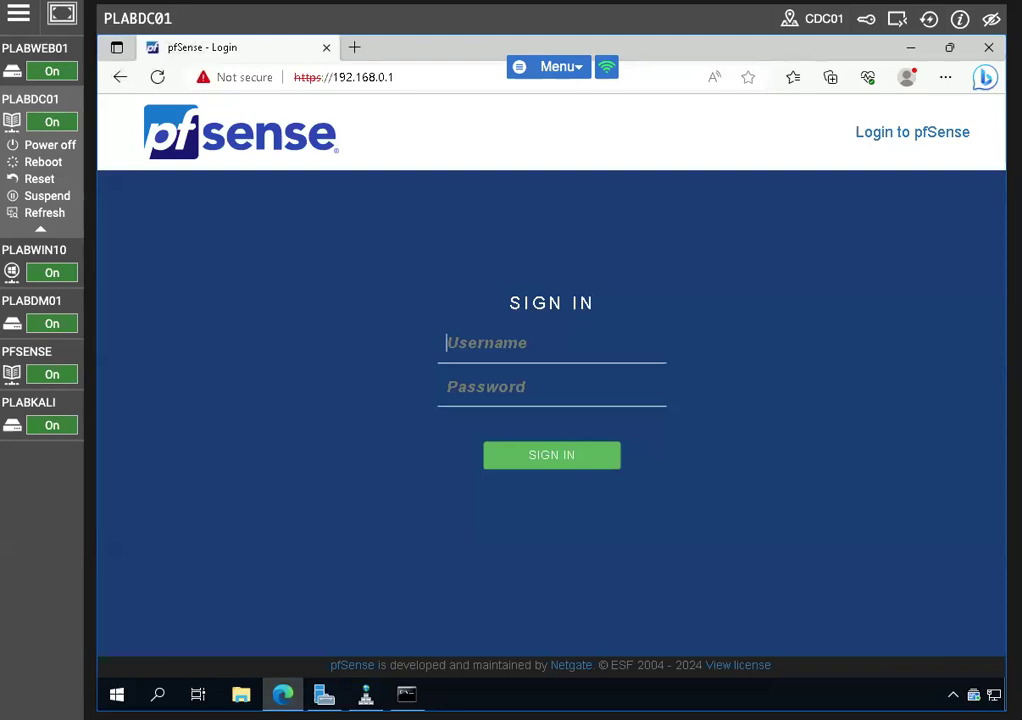
Sign in to pfSense as admin with the administrator password
text(admin)
key(Tab)
text(Passw0rd)
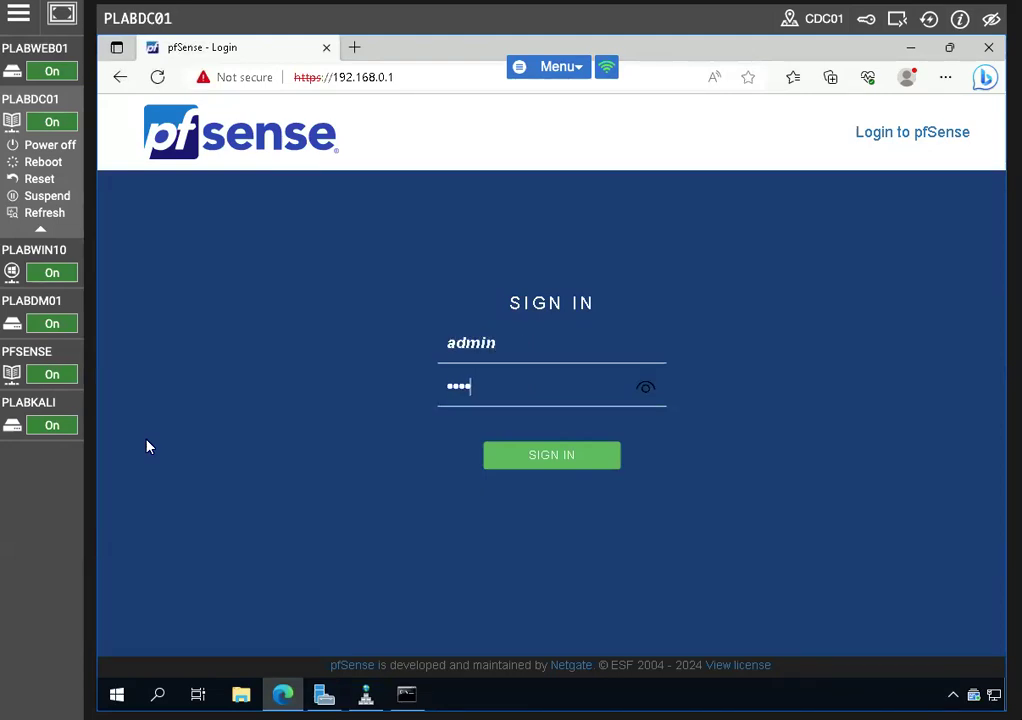
key(Return)
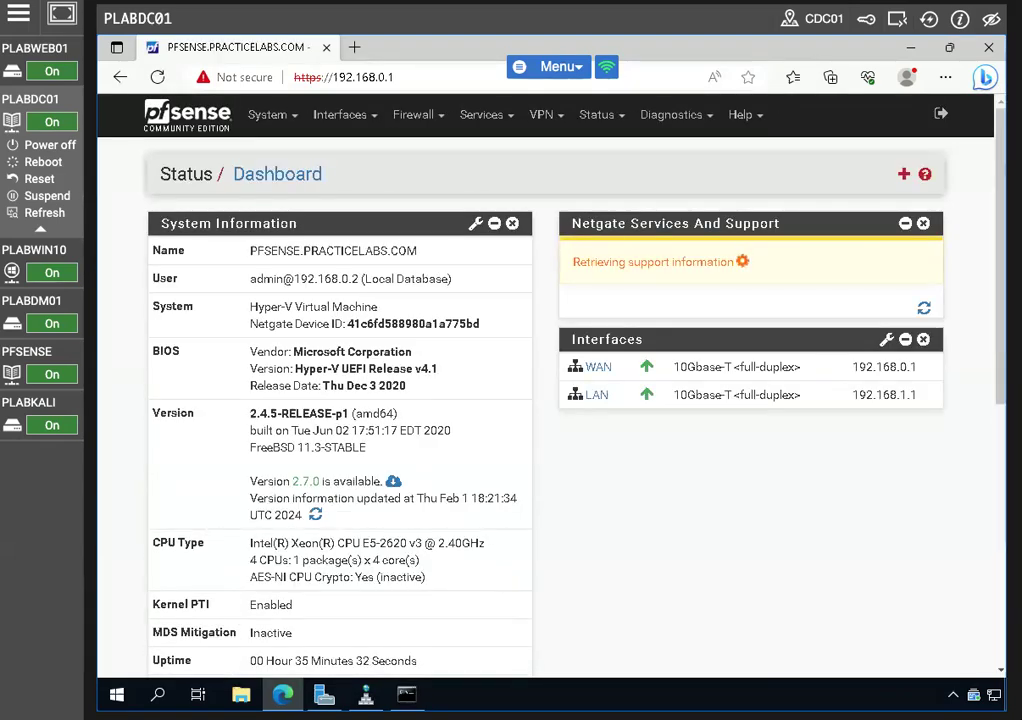
Add an authentication server under System > User Manager named DC01 with hostname 192.168.0.2
click(270, 117)
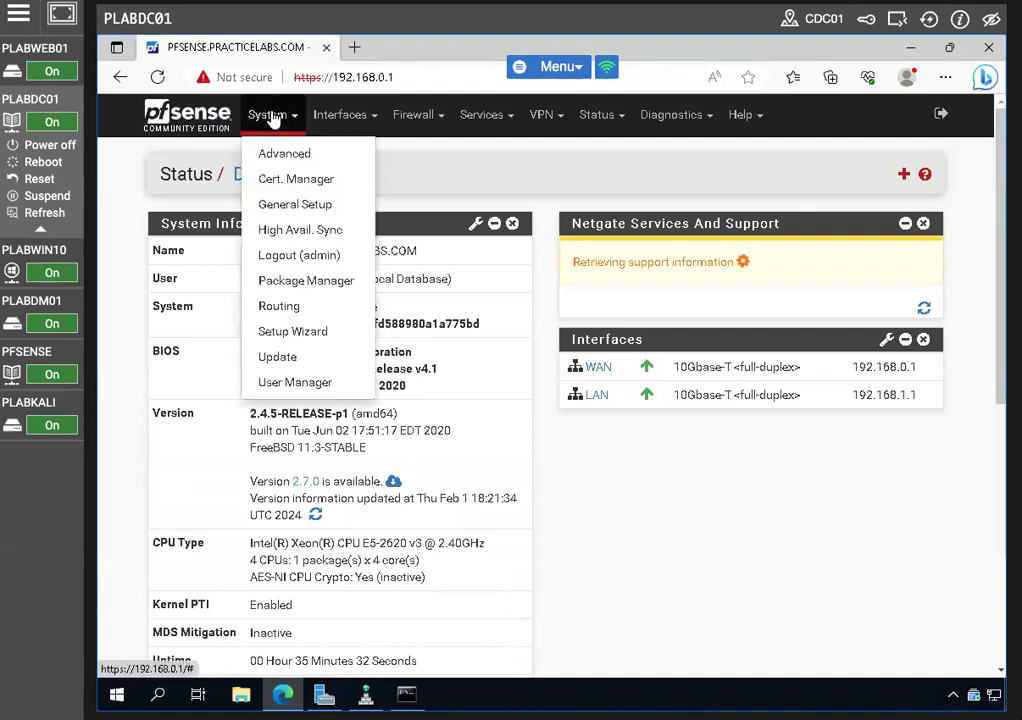
click(293, 384)
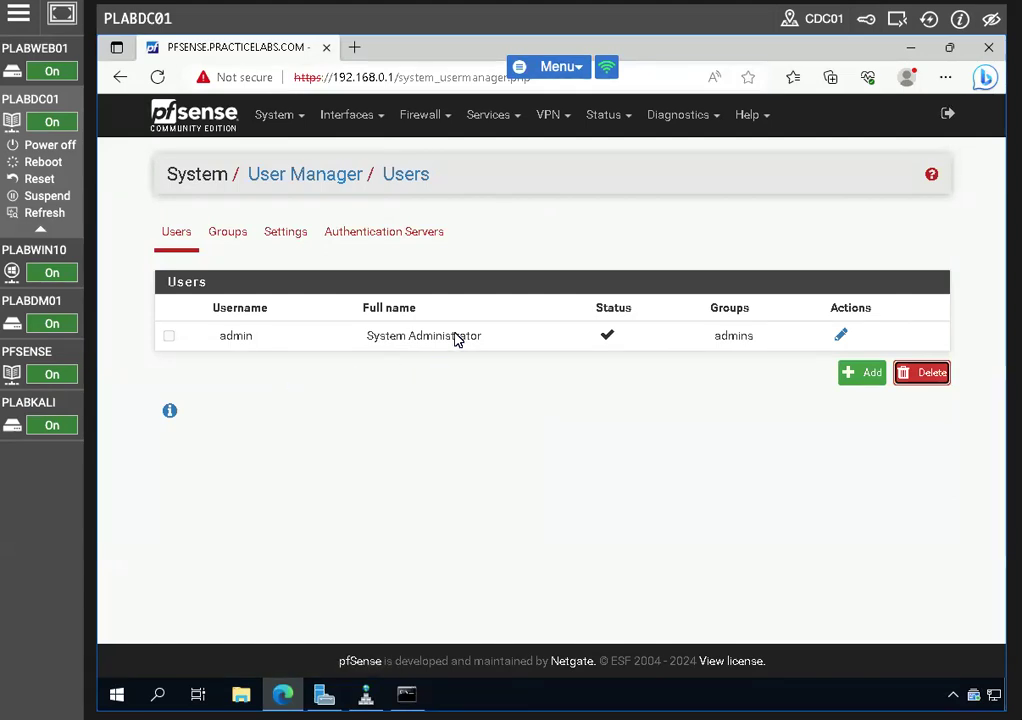
click(432, 237)
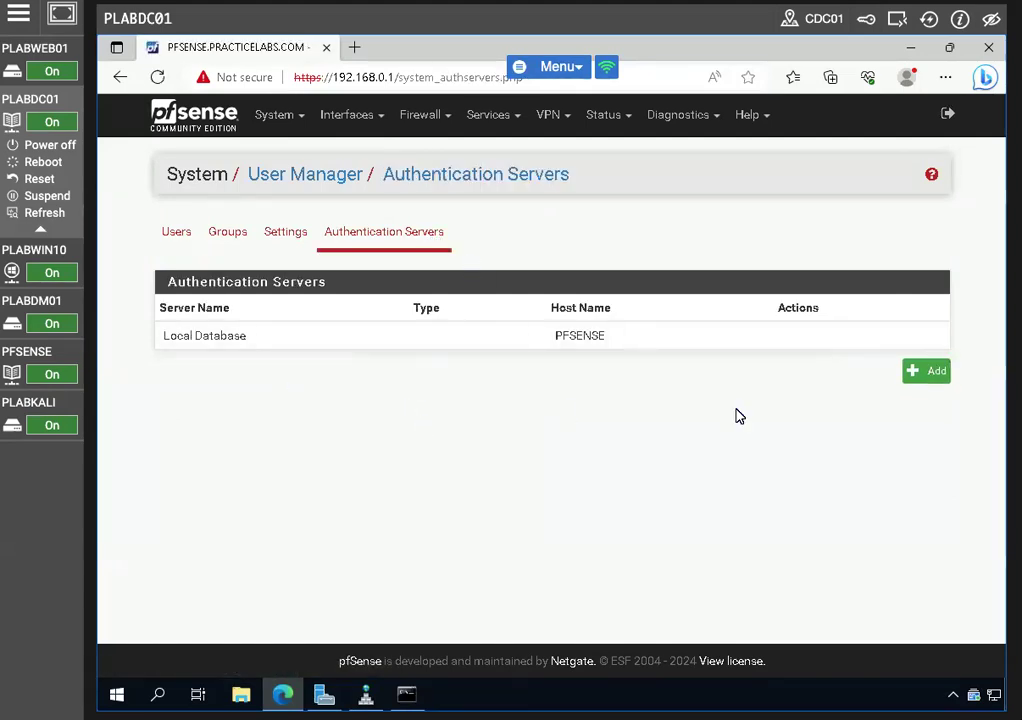
click(876, 387)
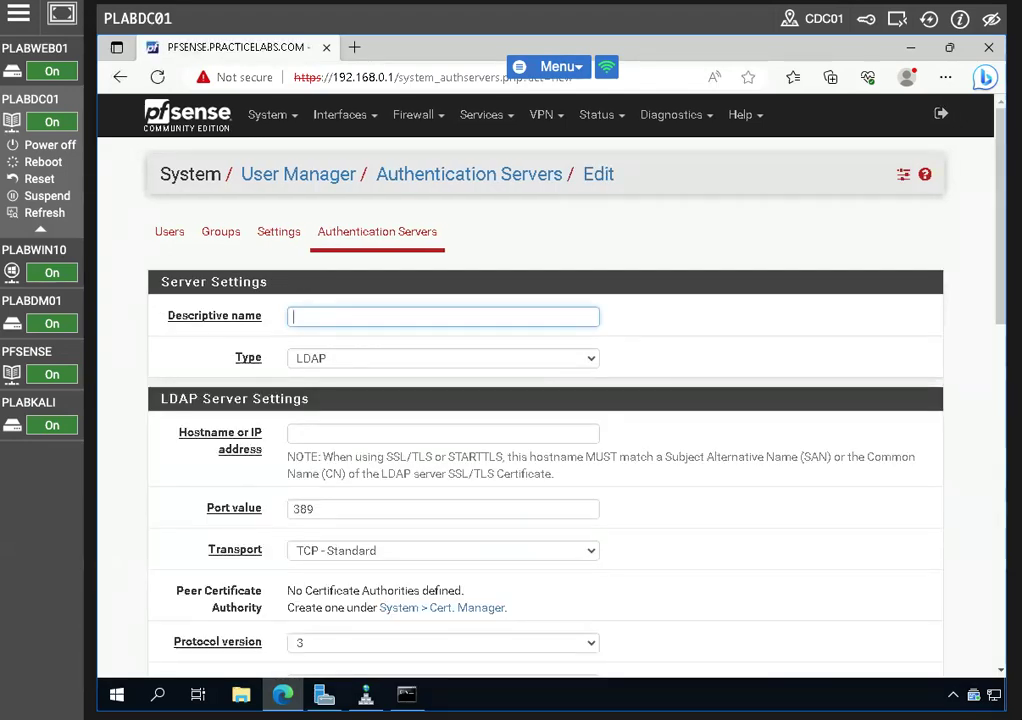
text(DC01)
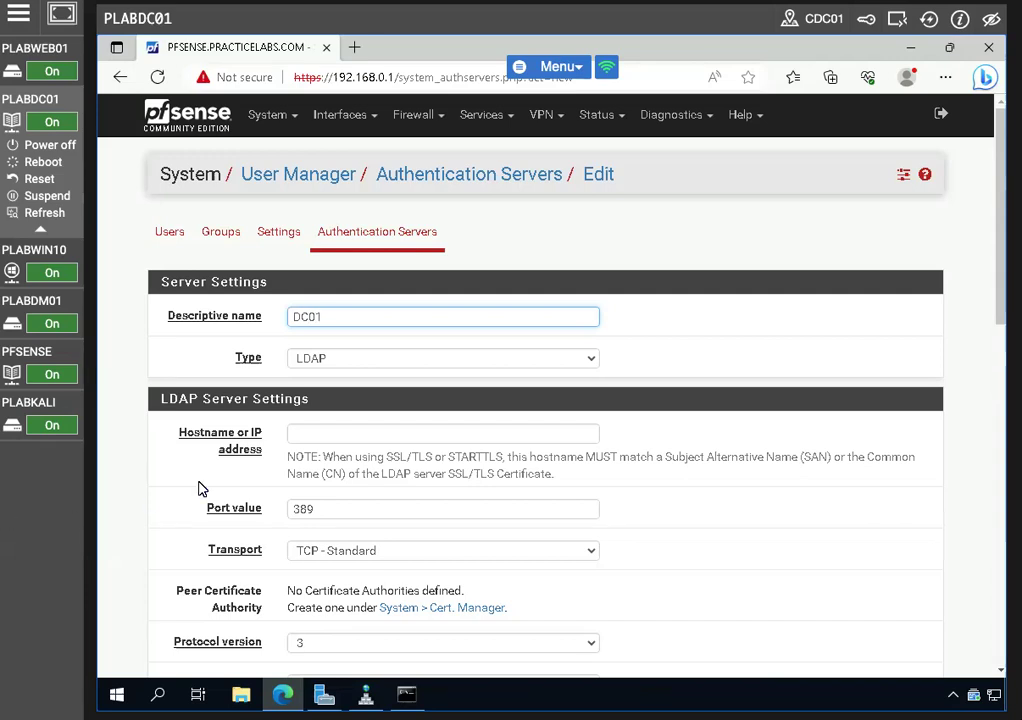
click(329, 430)
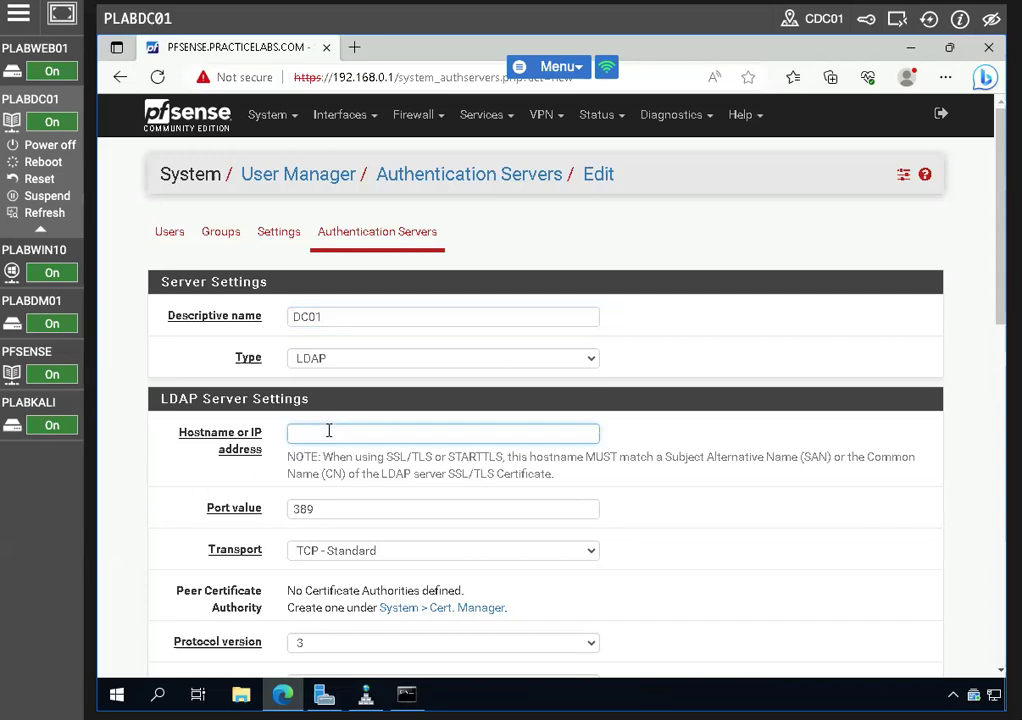
text(192.168.0.2)
Enter dc=practicelabs,dc=com as the Base DN and copy that value
scroll(438, 561, down, 5)
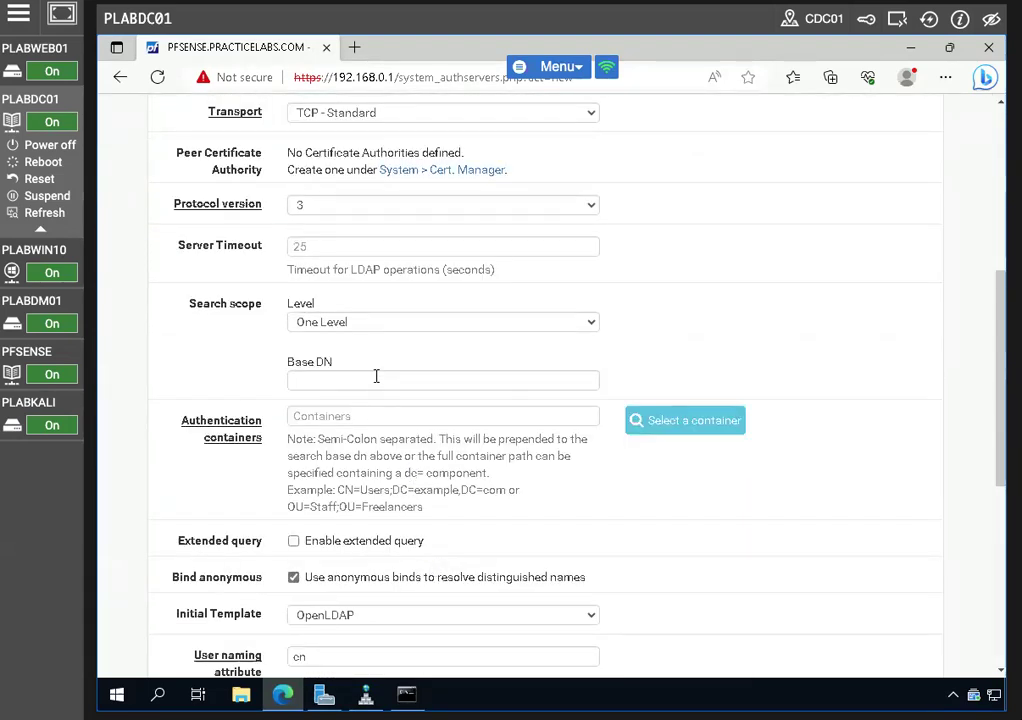
click(375, 377)
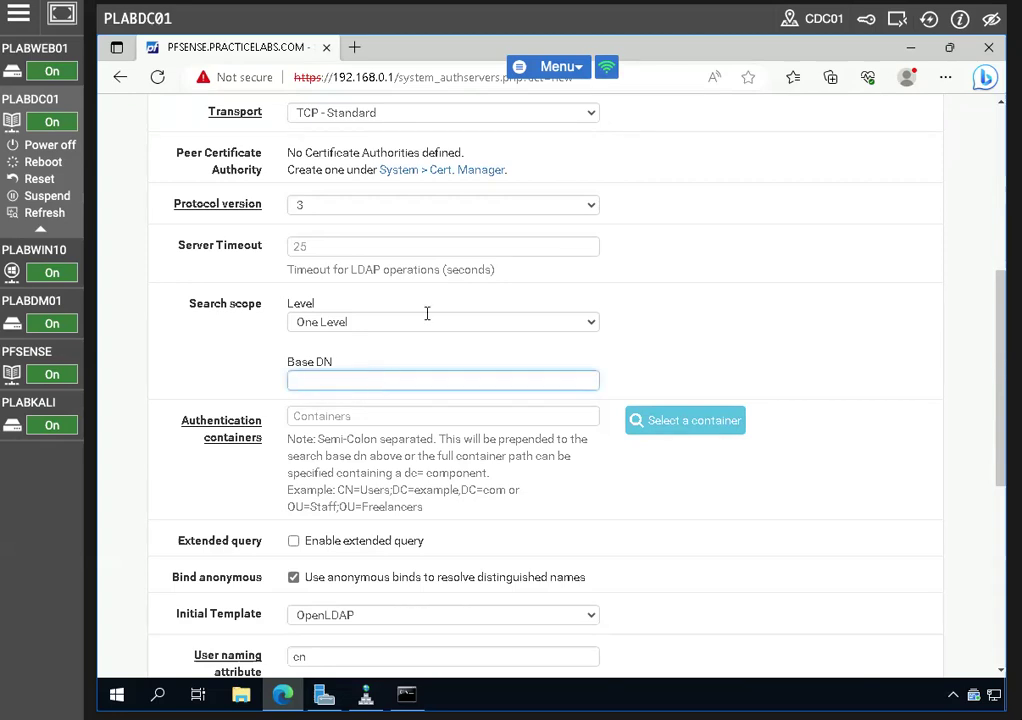
text(dc=practicelabs,dc=com)
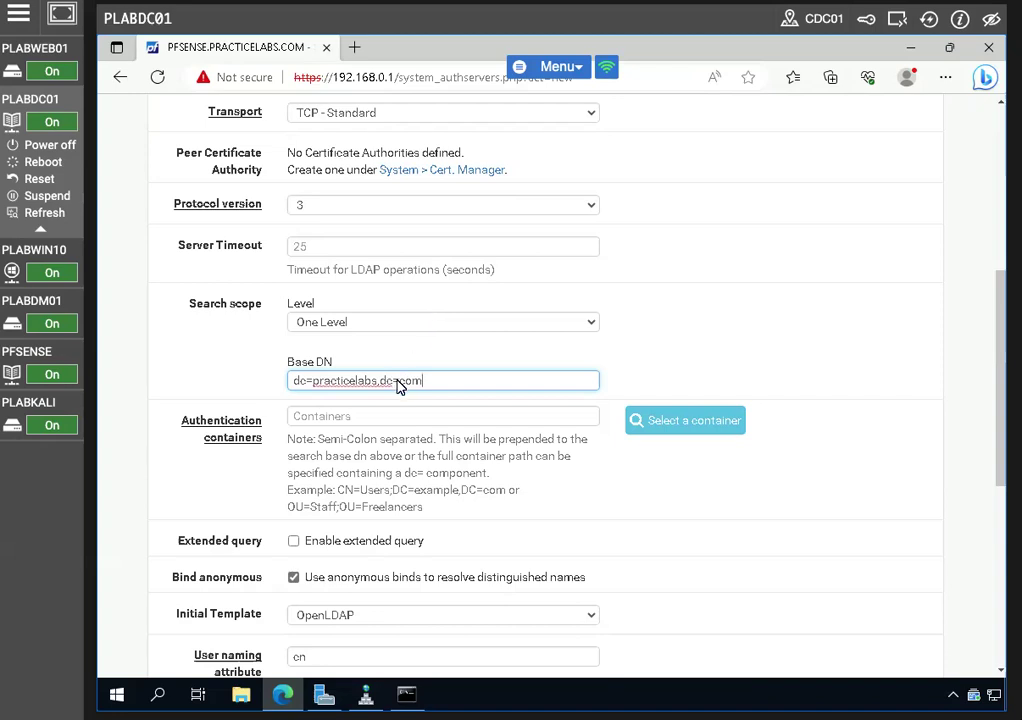
triple_click(399, 380)
right_click(398, 381)
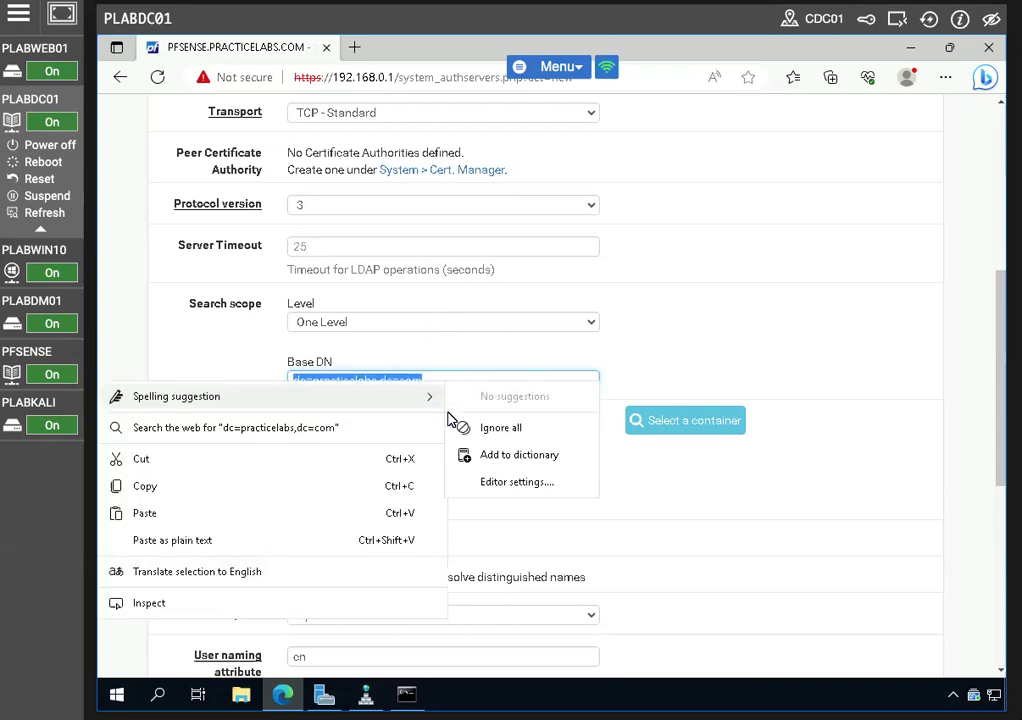
click(145, 484)
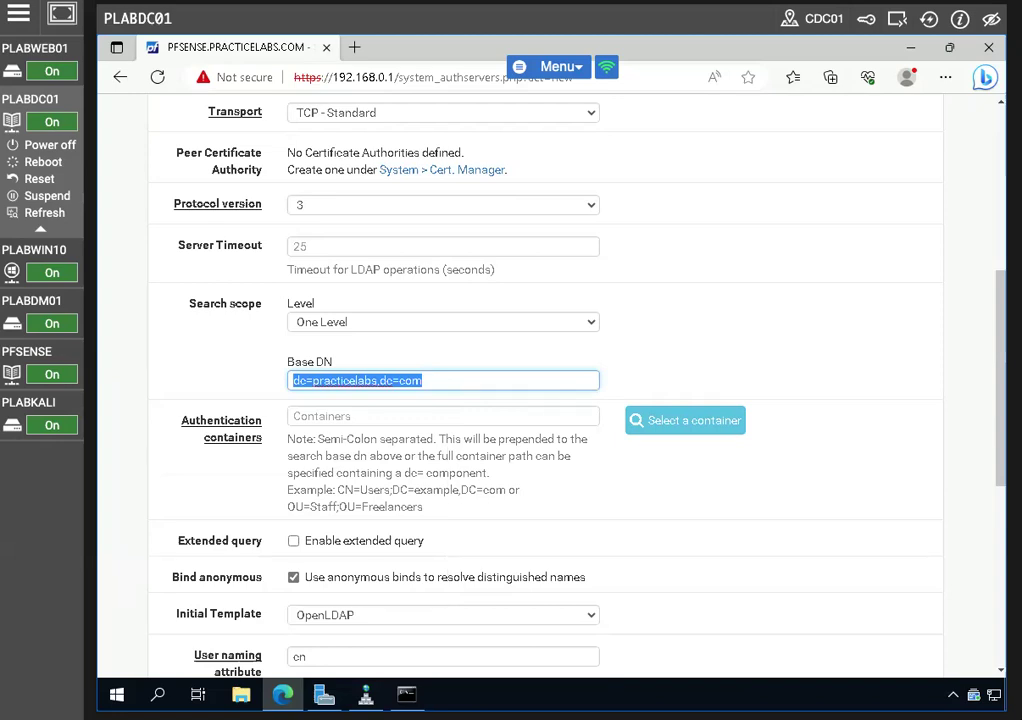
Uncheck Bind anonymous and enter bind credentials practicelabs\Administrator with the account's password
scroll(411, 505, down, 3)
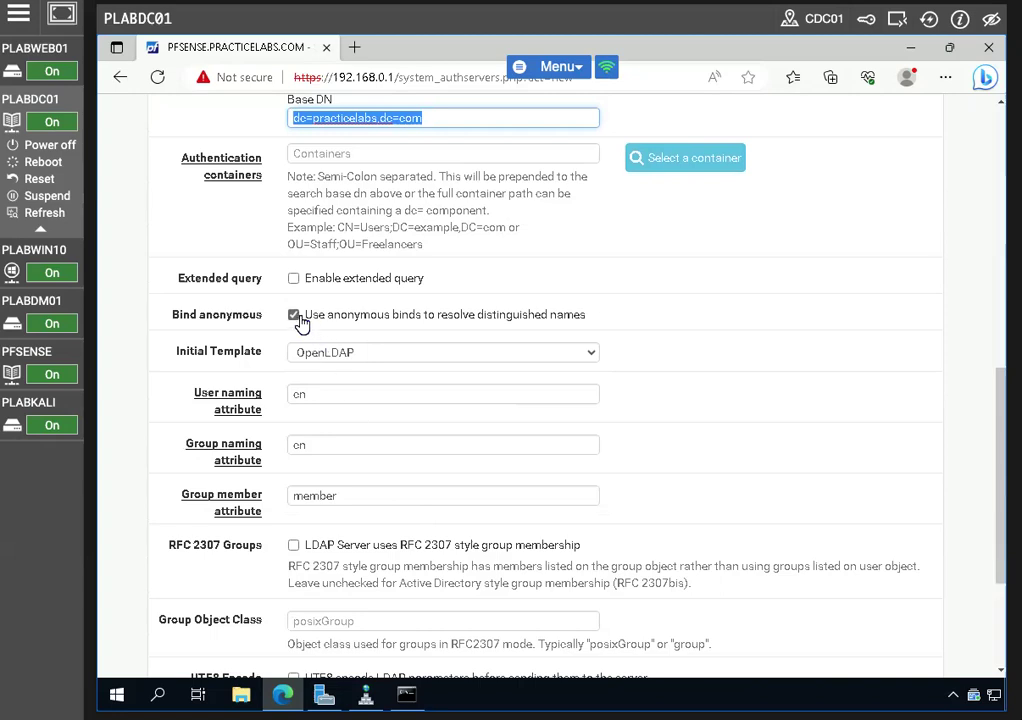
click(295, 316)
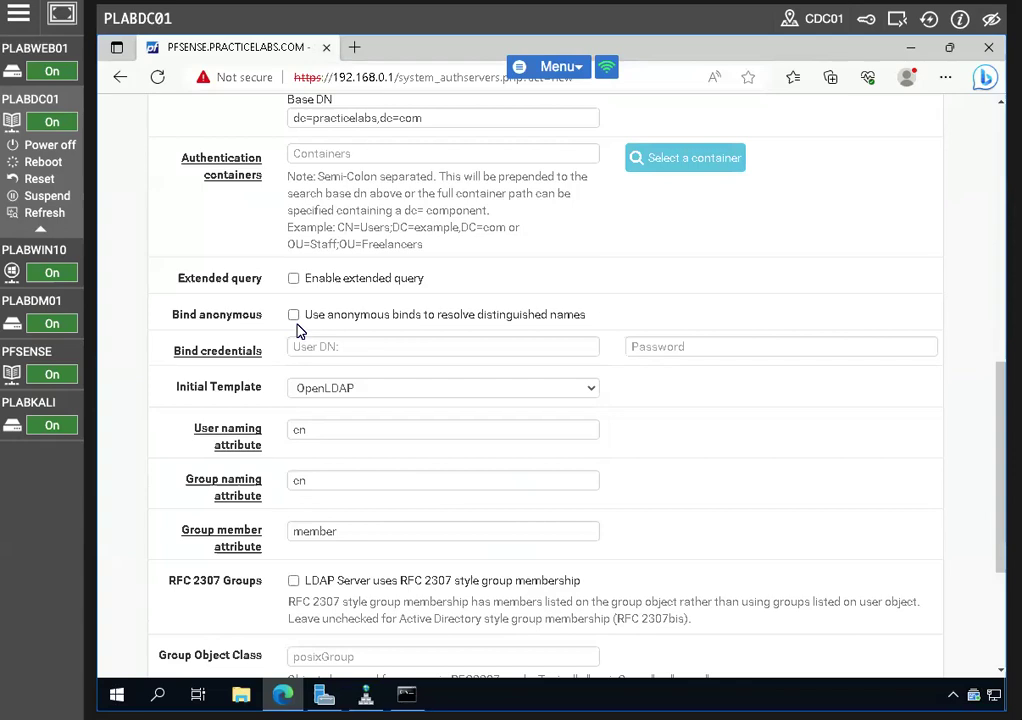
click(330, 345)
text(pr)
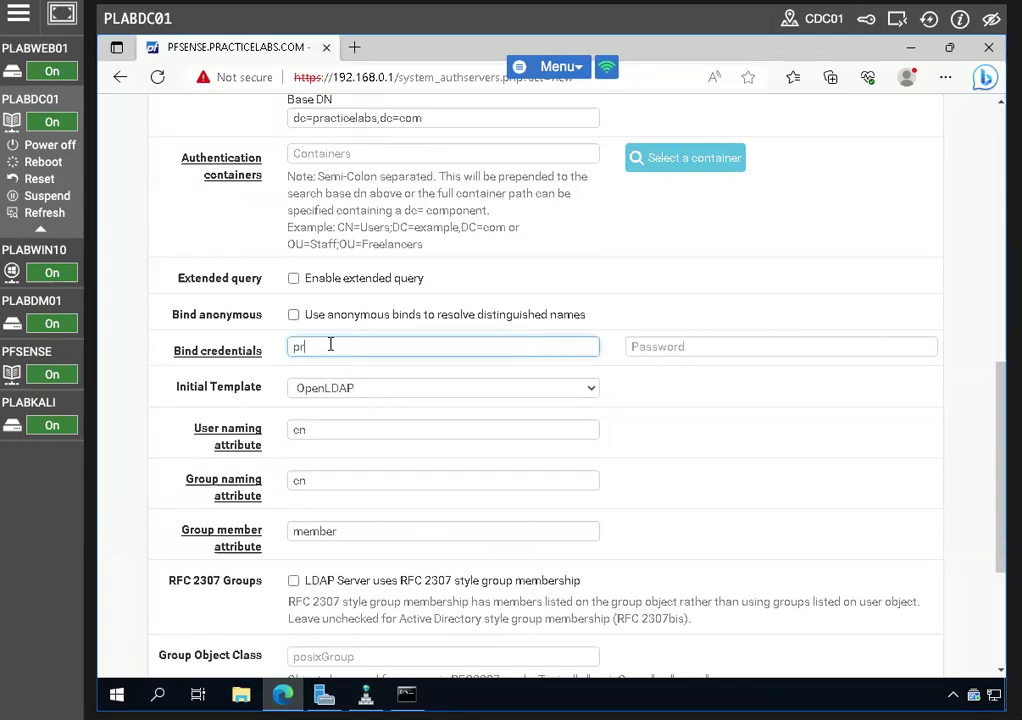
text(acticelabs\Administrator)
click(668, 341)
text(Passw)
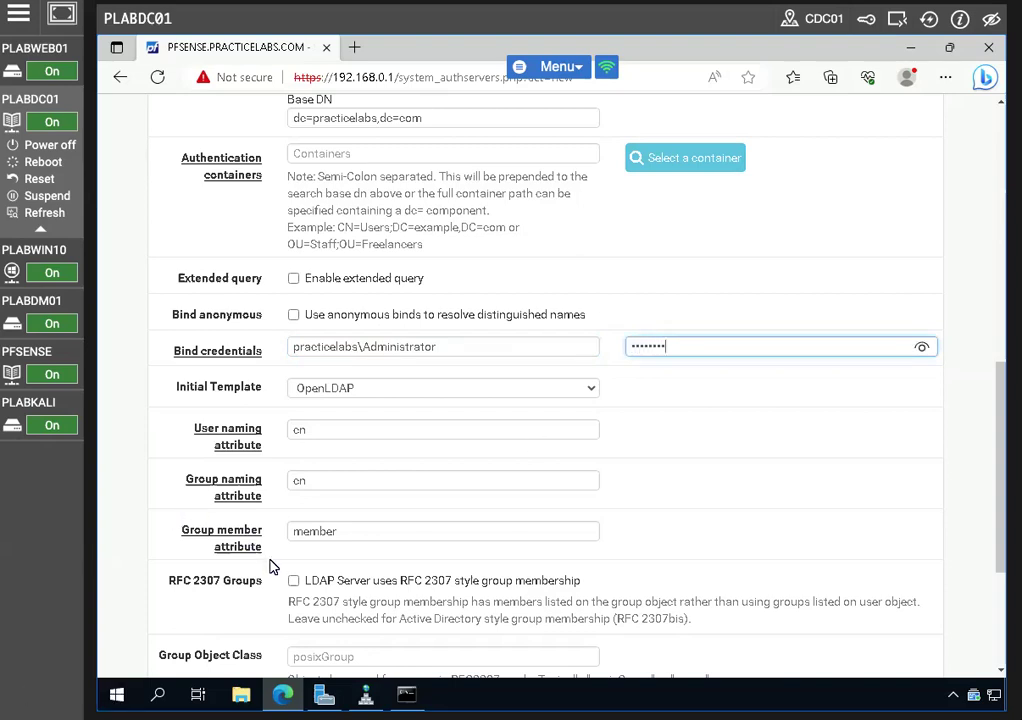
scroll(270, 567, down, 5)
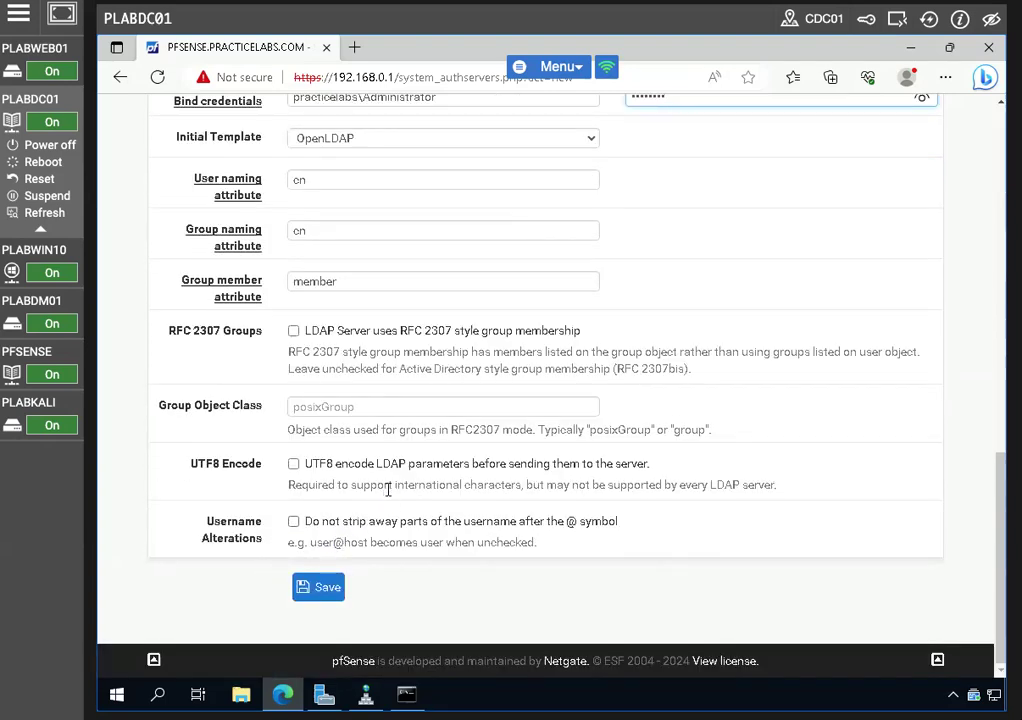
scroll(388, 489, up, 3)
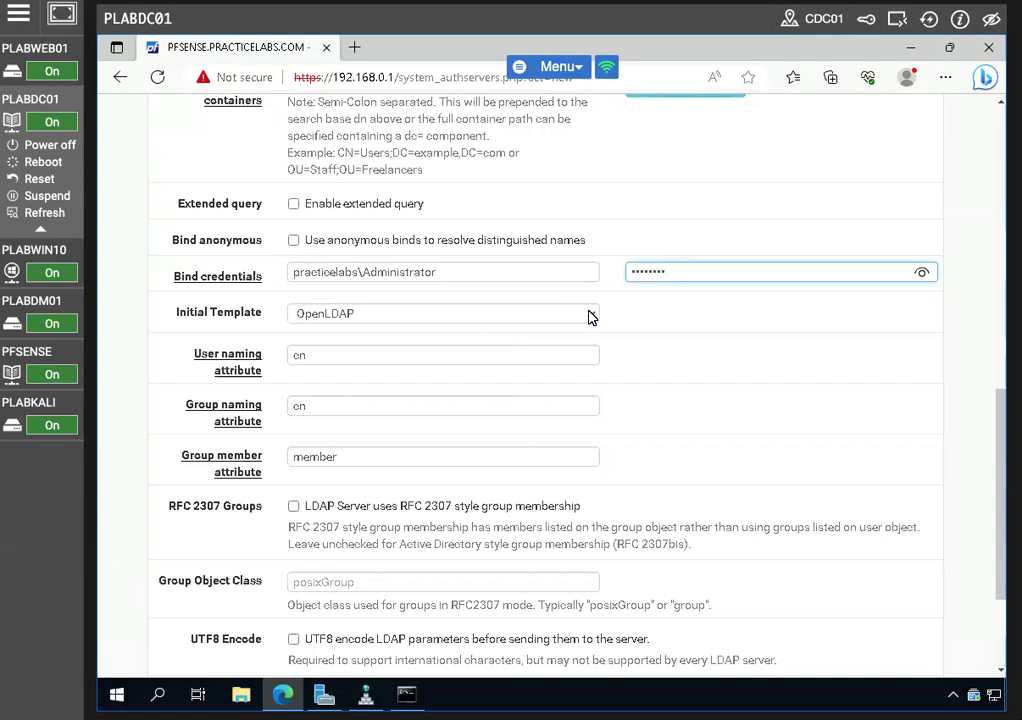
click(588, 316)
Apply the Microsoft AD initial template and paste the Base DN into the authentication containers field
click(401, 350)
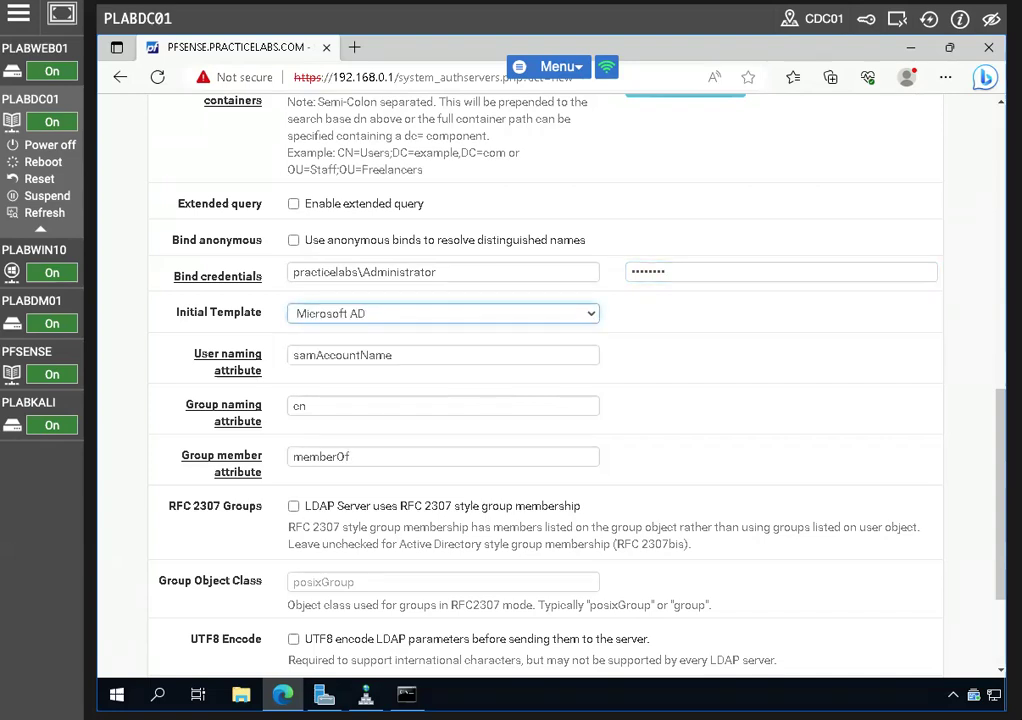
scroll(525, 510, up, 6)
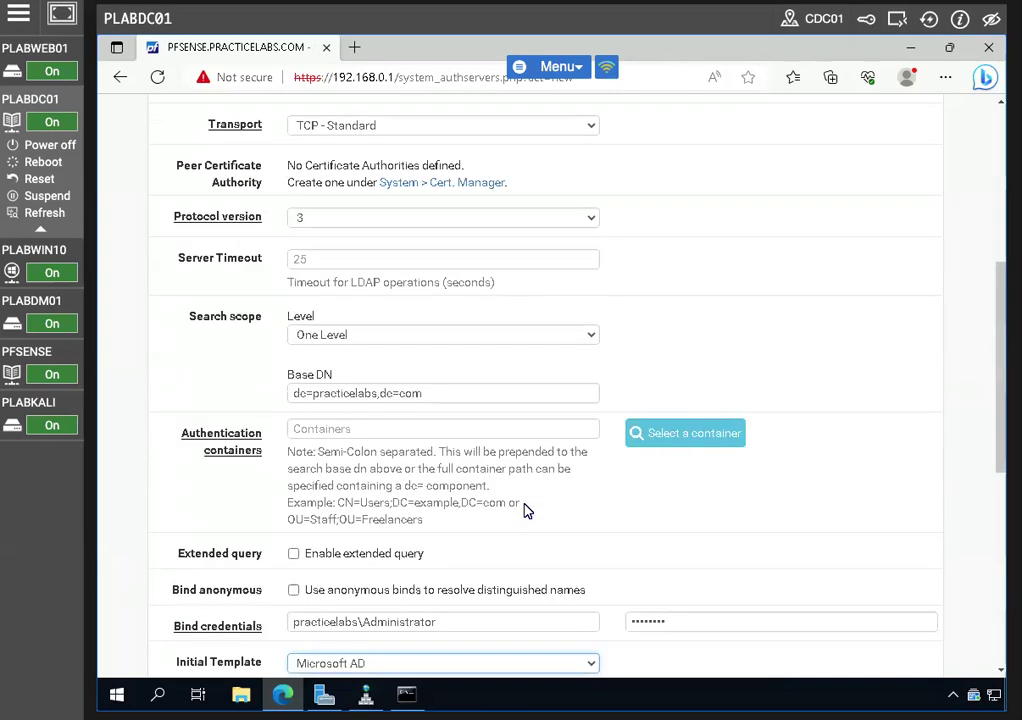
click(657, 433)
click(703, 168)
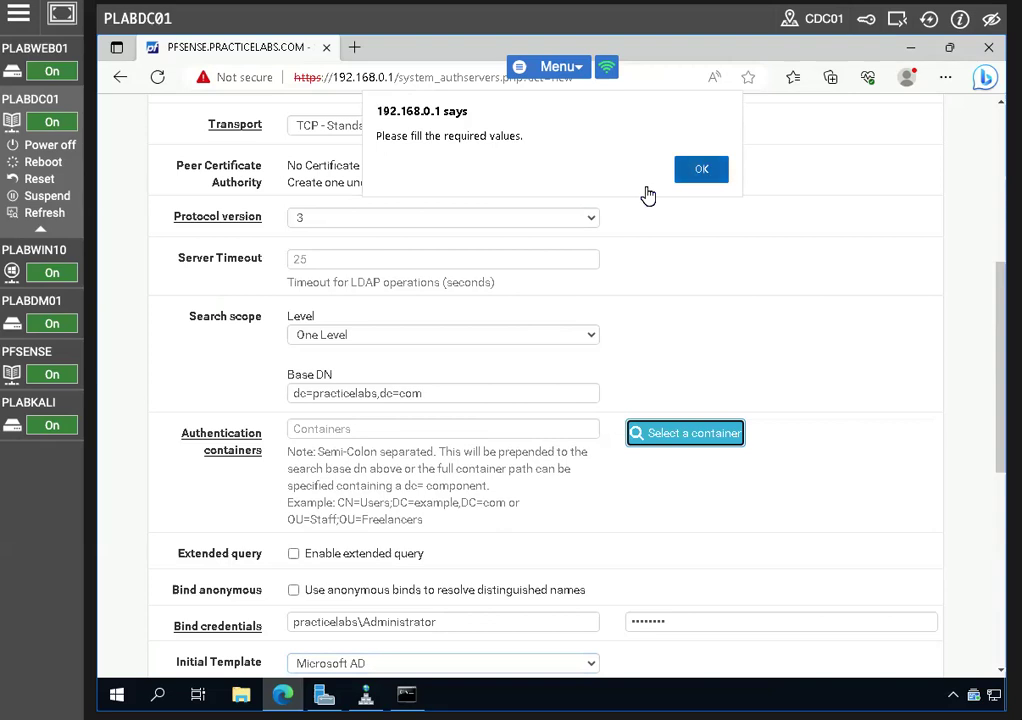
click(378, 426)
right_click(378, 427)
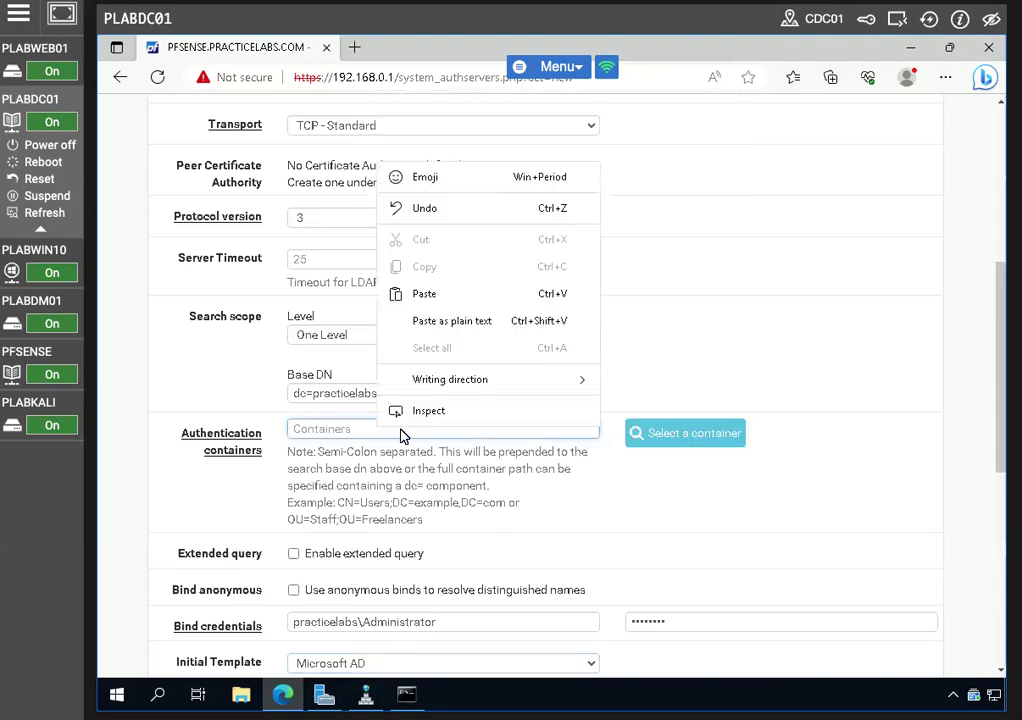
click(452, 304)
Pick the CN=Users container from the LDAP container picker and save the DC01 server
click(668, 444)
click(313, 209)
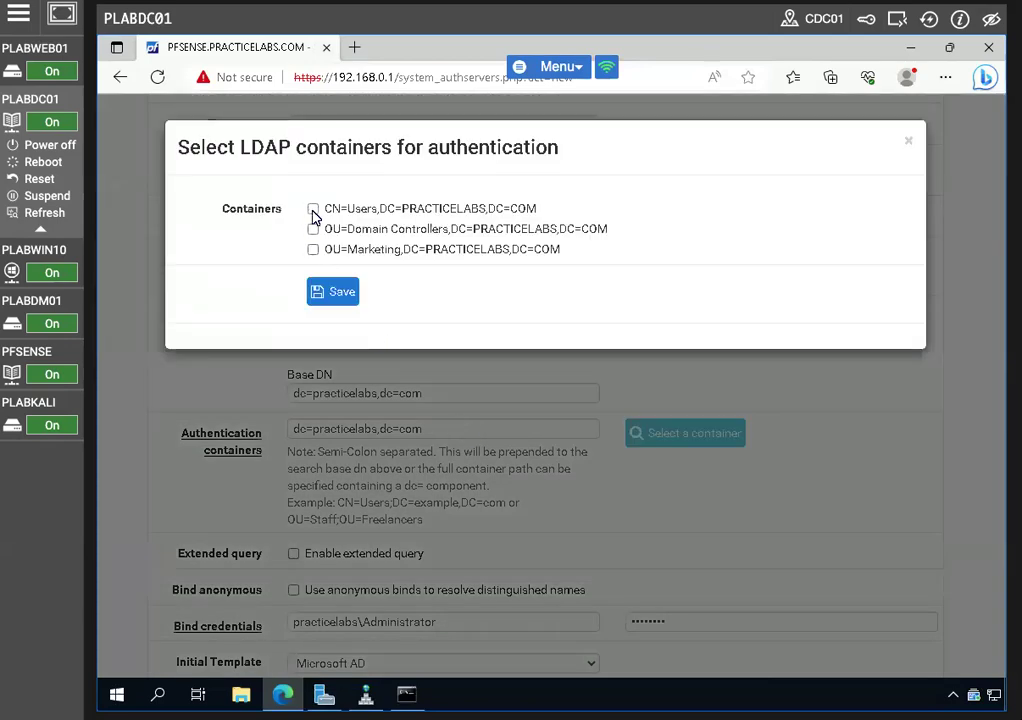
click(336, 295)
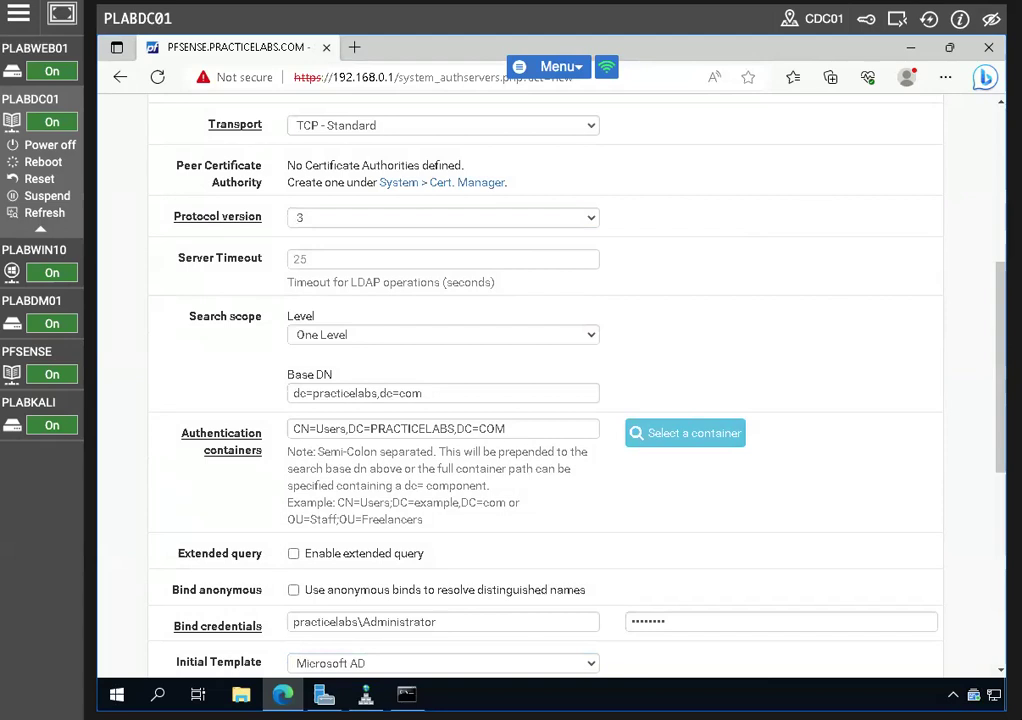
scroll(239, 404, down, 5)
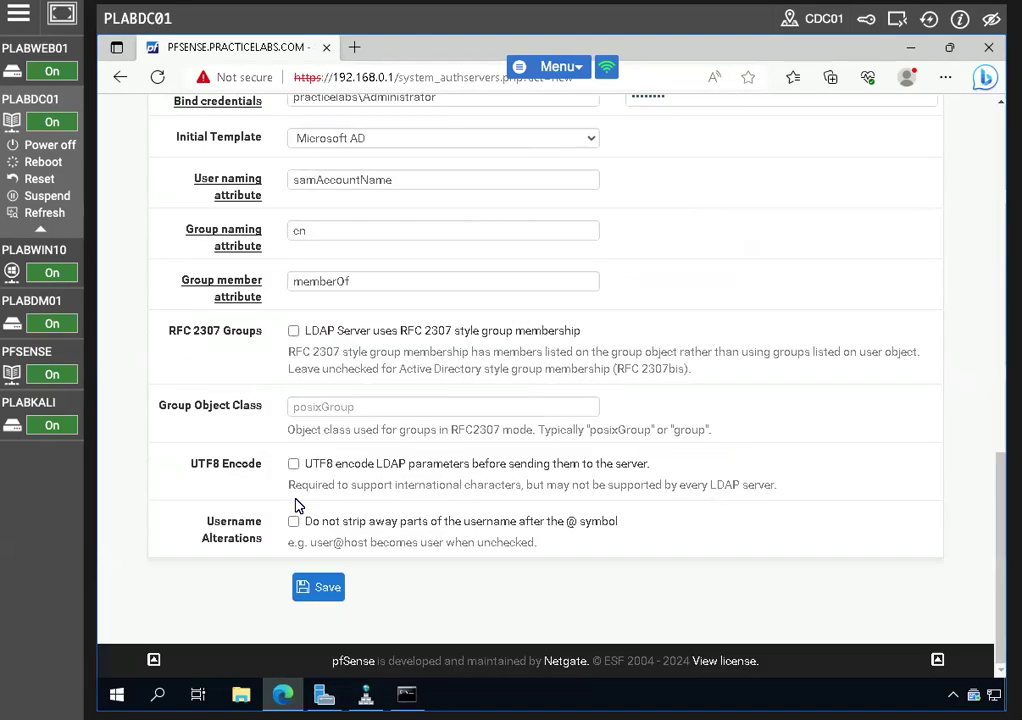
click(310, 588)
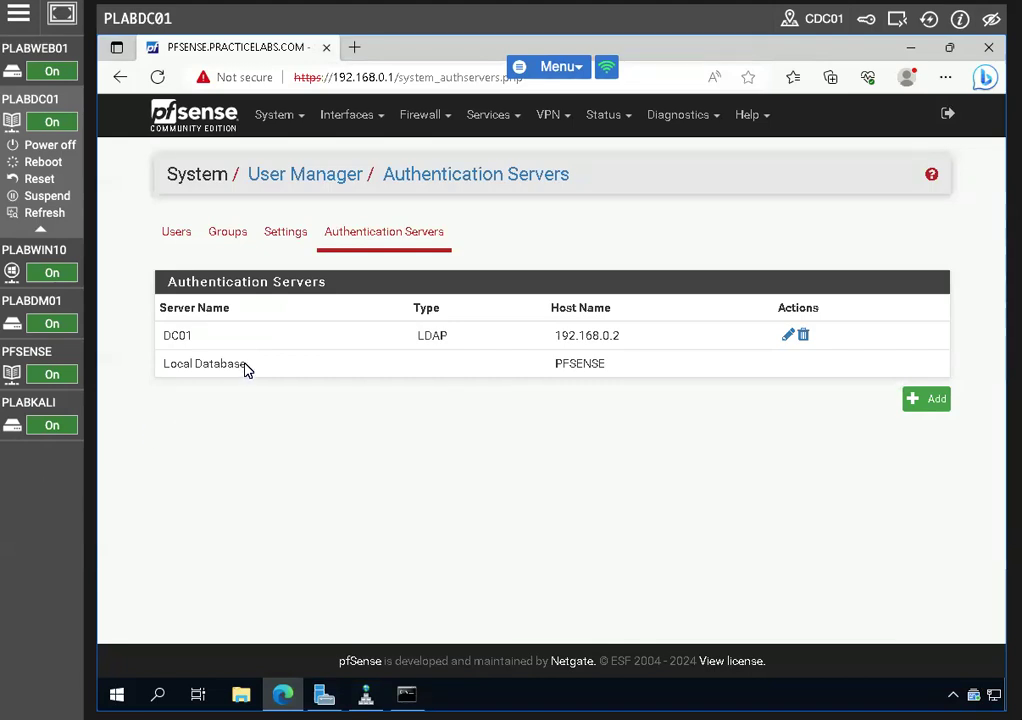
Minimize the browser and console, close DNS Manager, and launch Active Directory Users and Computers from Tools
double_click(190, 340)
click(180, 391)
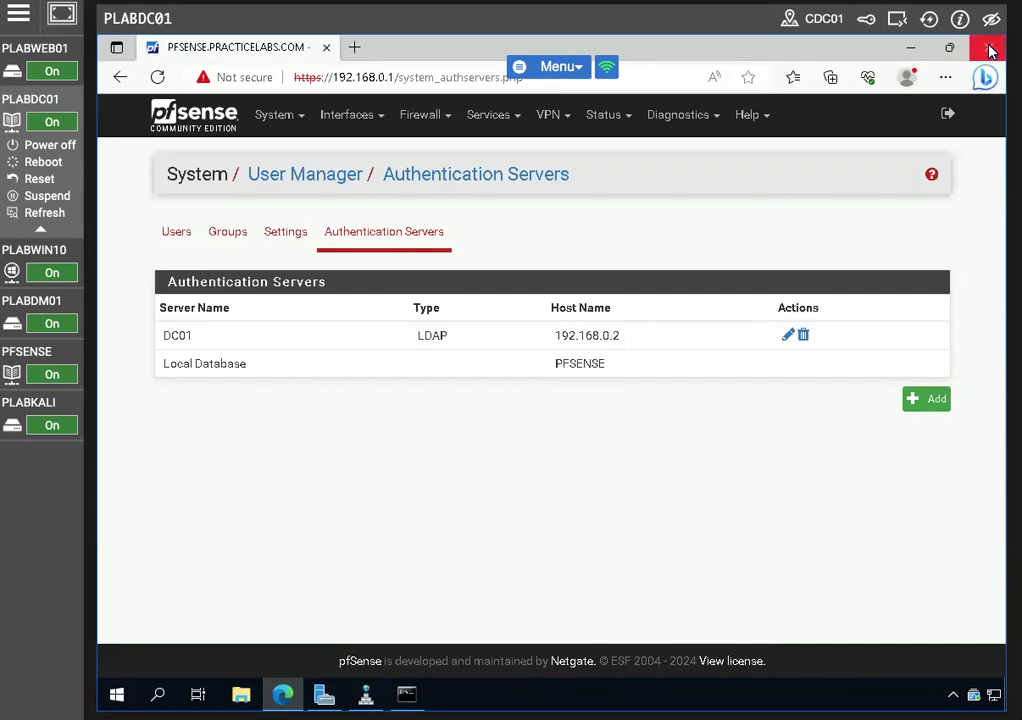
click(910, 48)
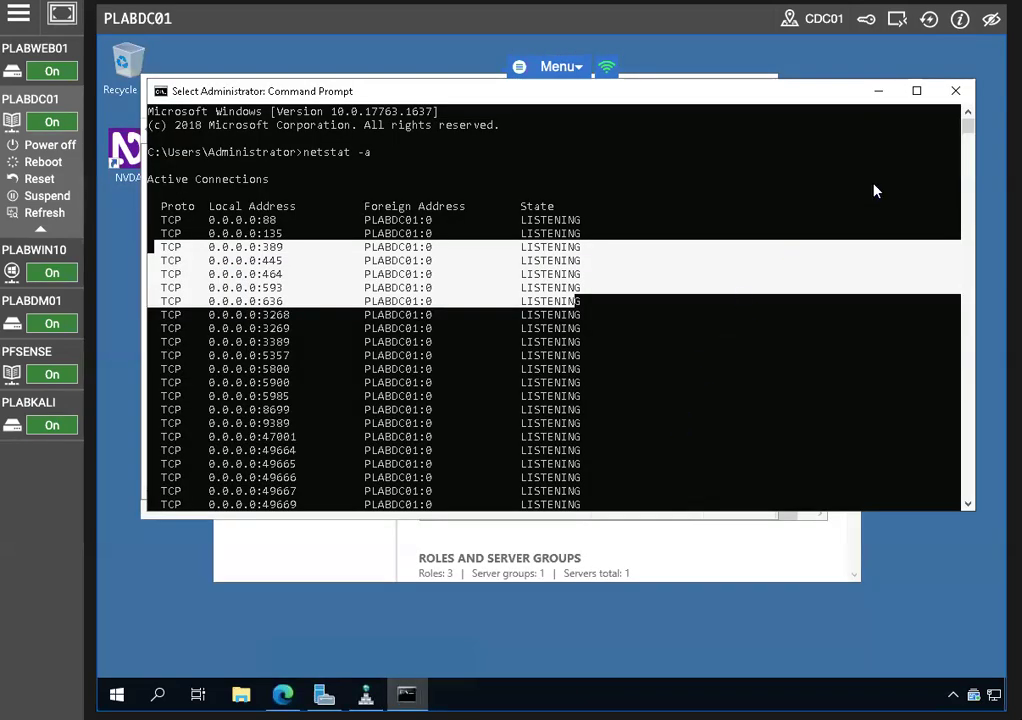
click(879, 91)
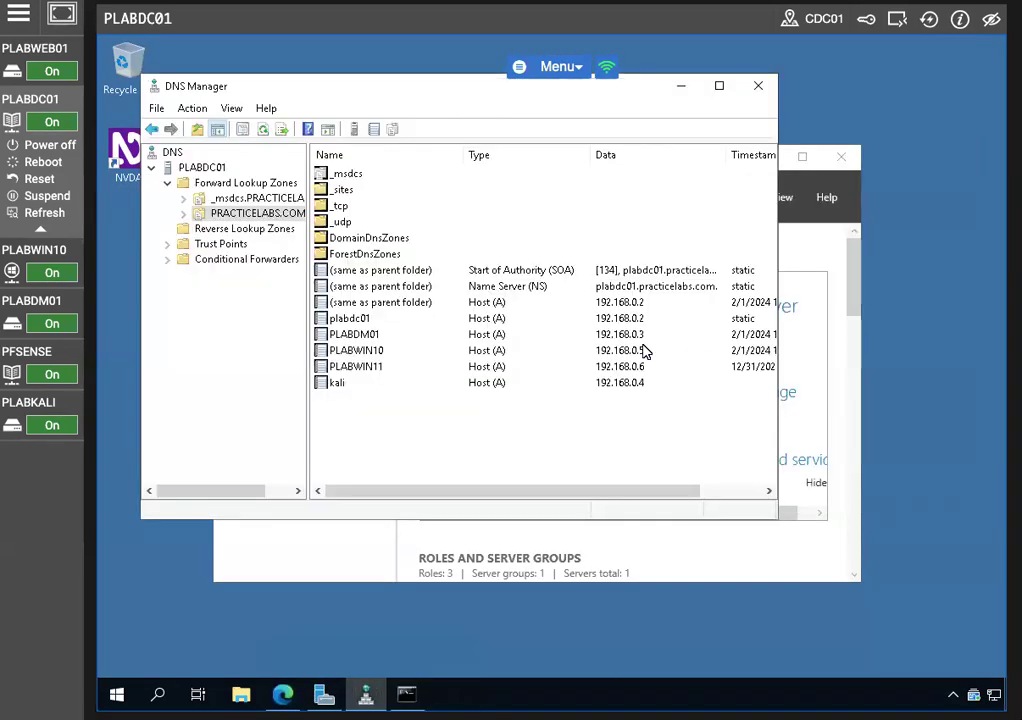
click(760, 87)
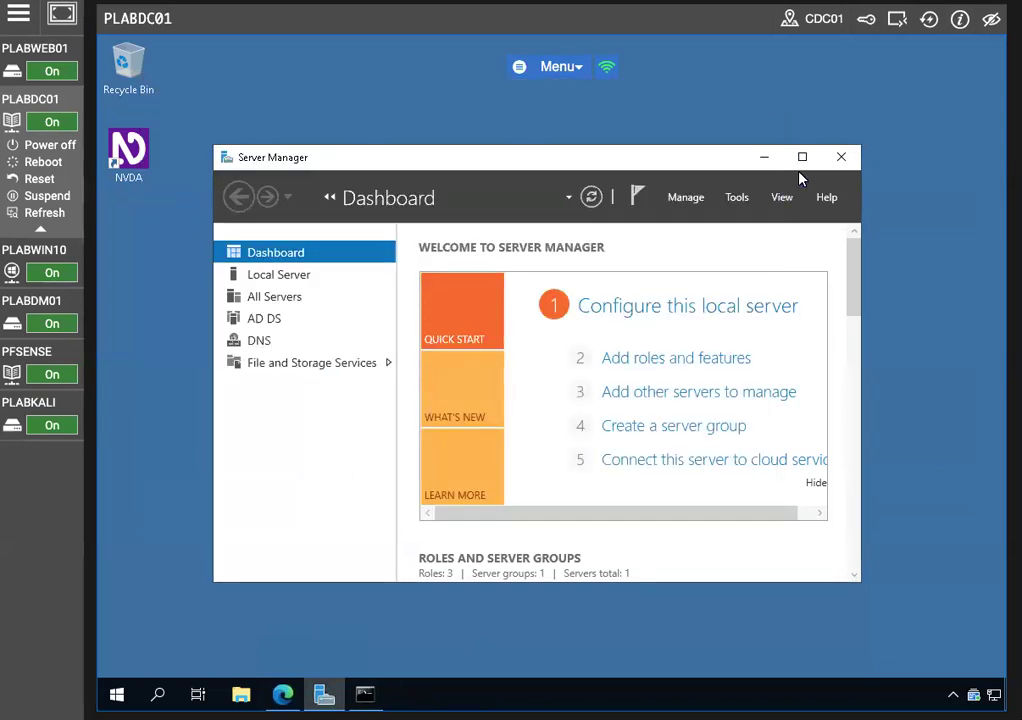
click(736, 198)
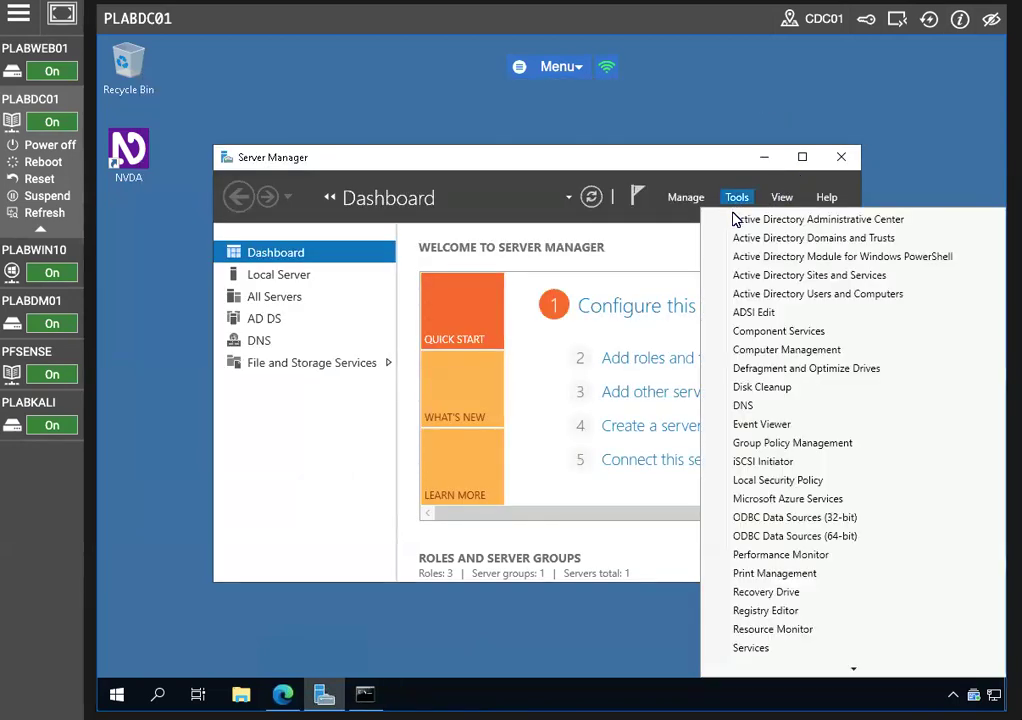
click(732, 294)
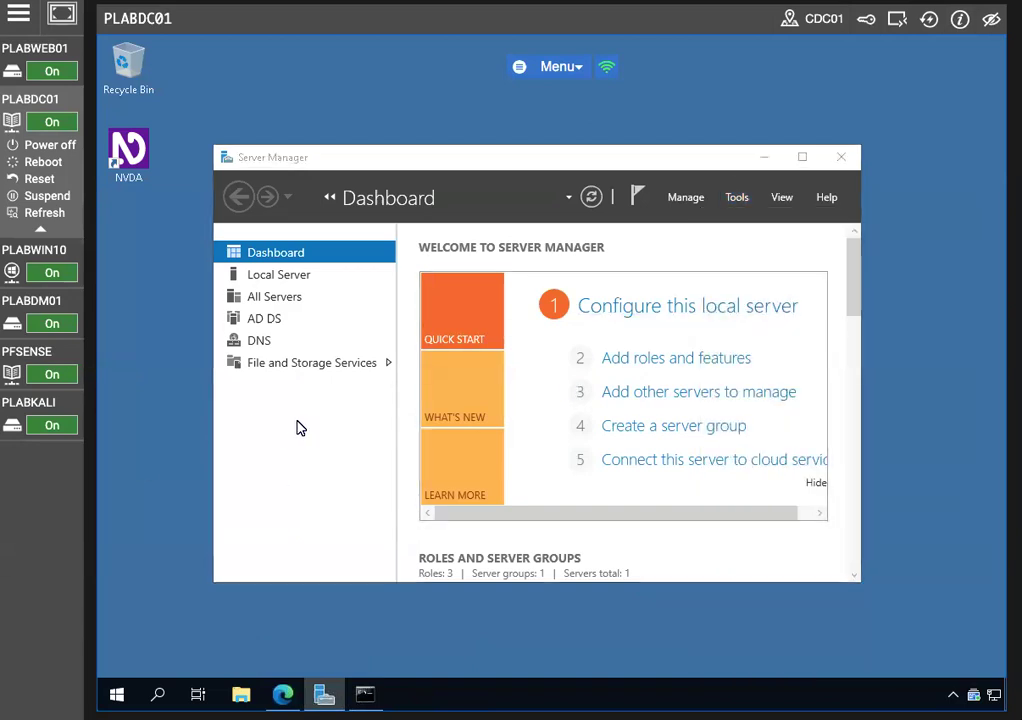
Start a new user in the Users container named PF Sense with logon name pf
click(757, 123)
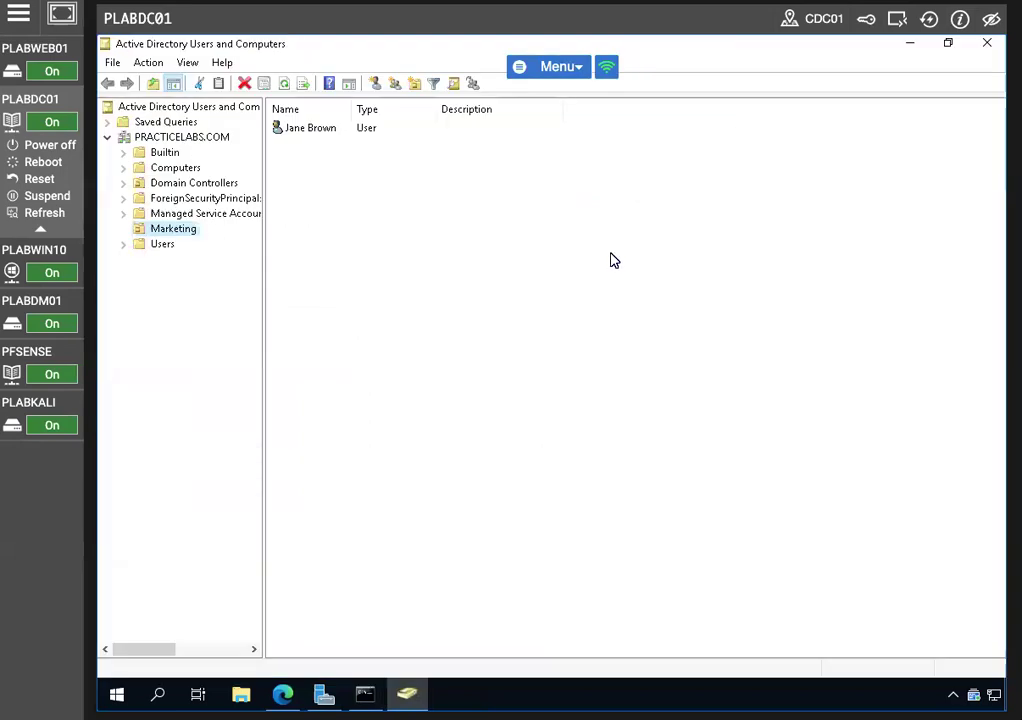
right_click(163, 246)
mouse_move(251, 301)
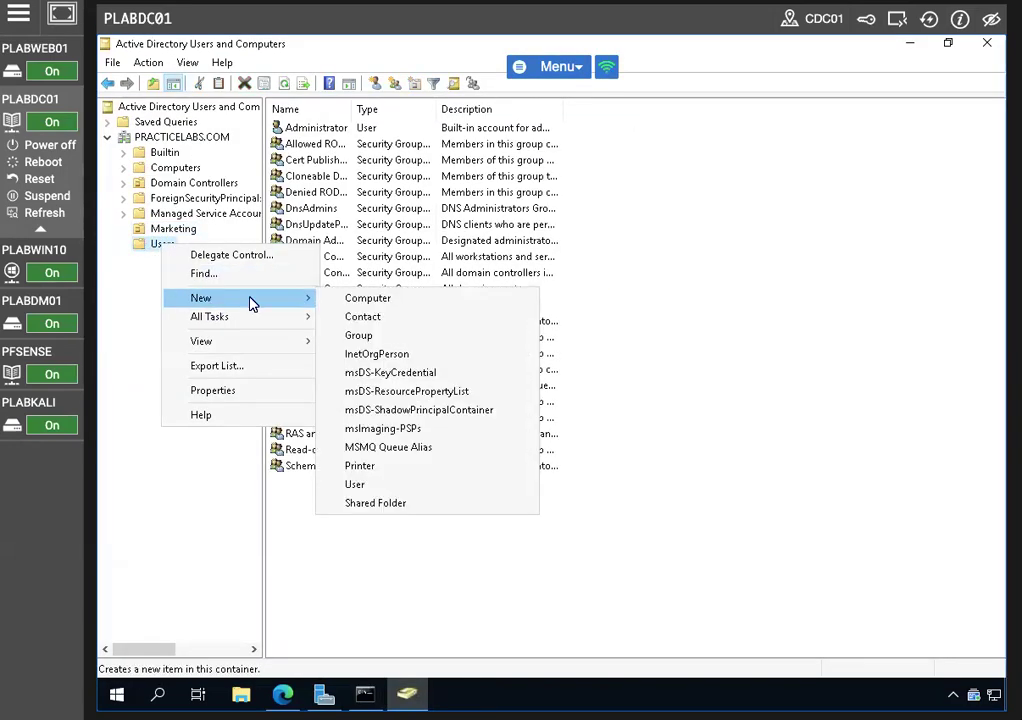
click(358, 484)
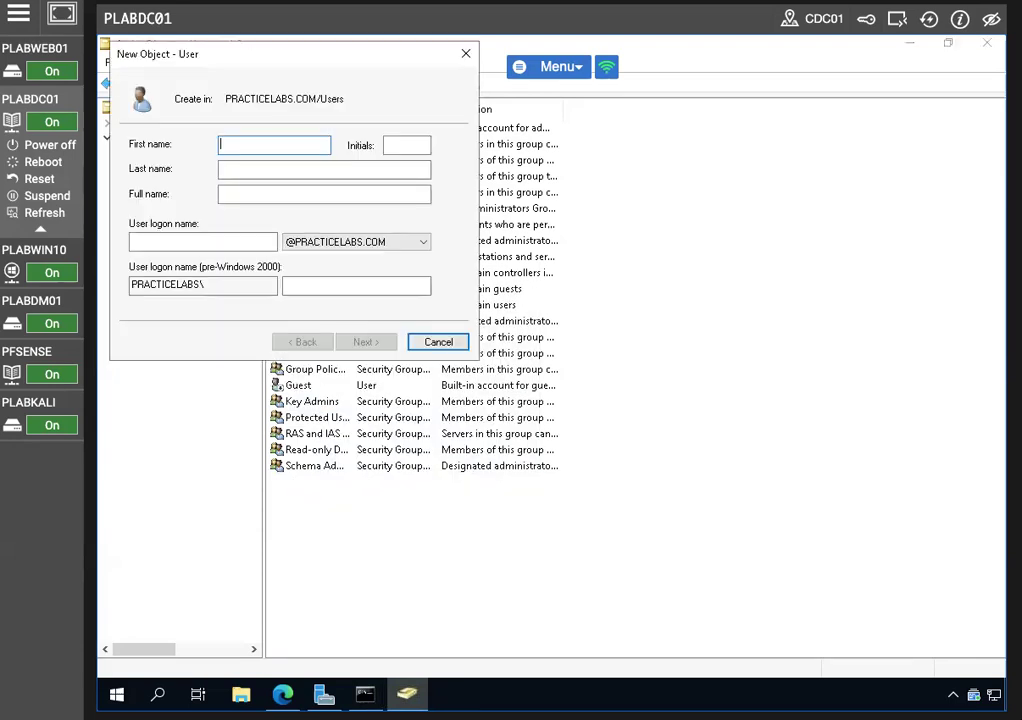
text(PF)
key(Tab)
key(Tab)
text(A)
key(BackSpace)
text(Sense)
key(Tab)
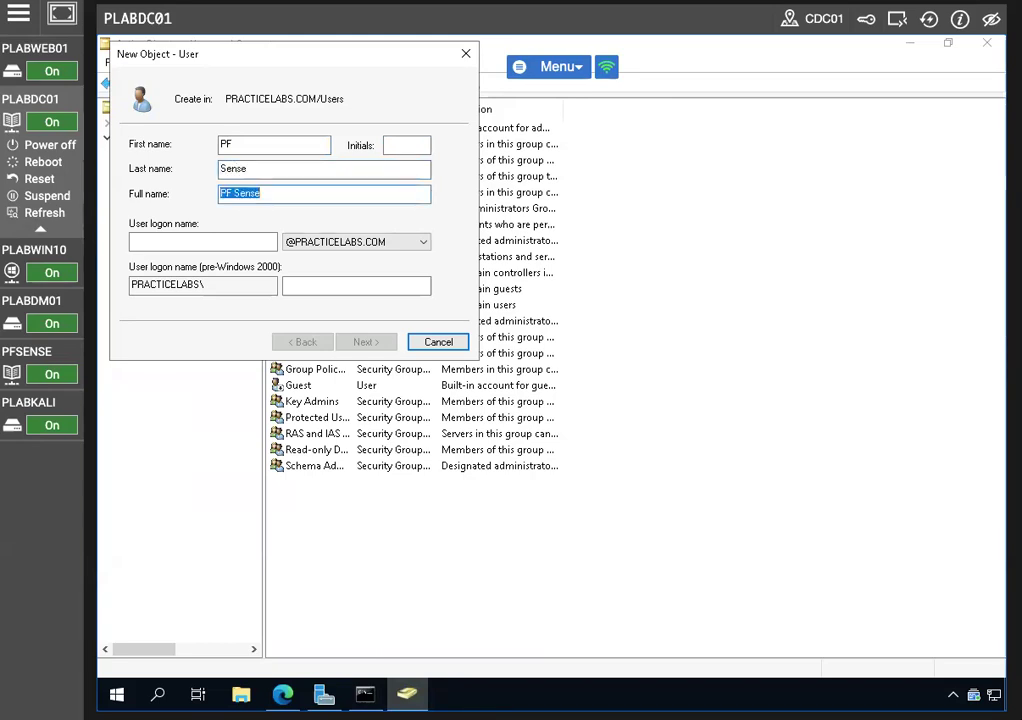
click(203, 241)
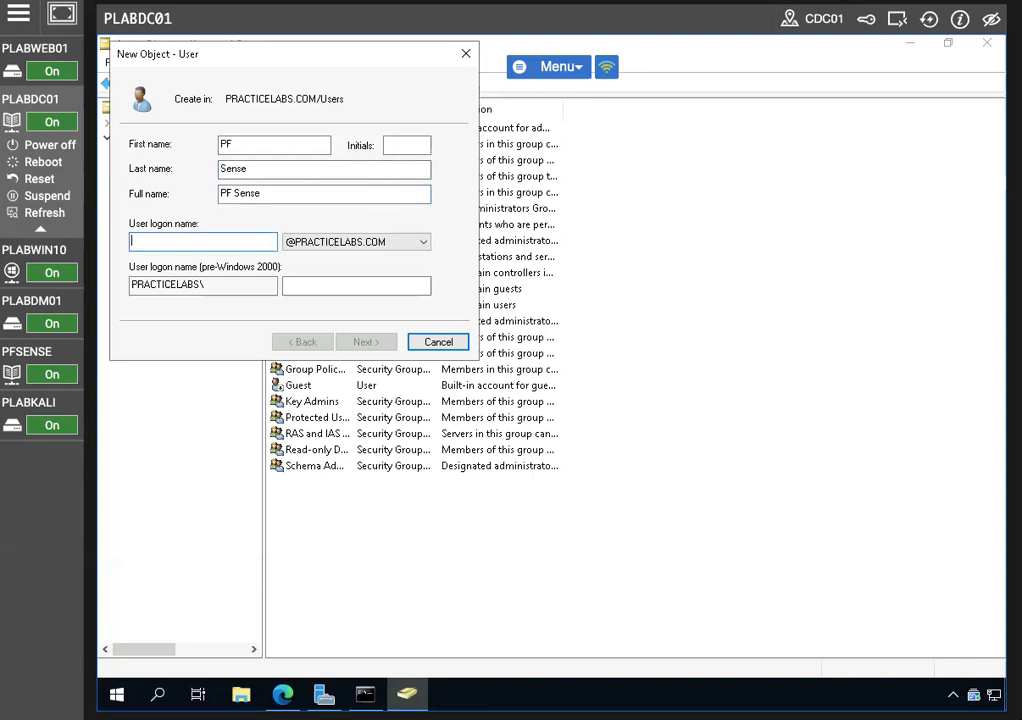
text(pf)
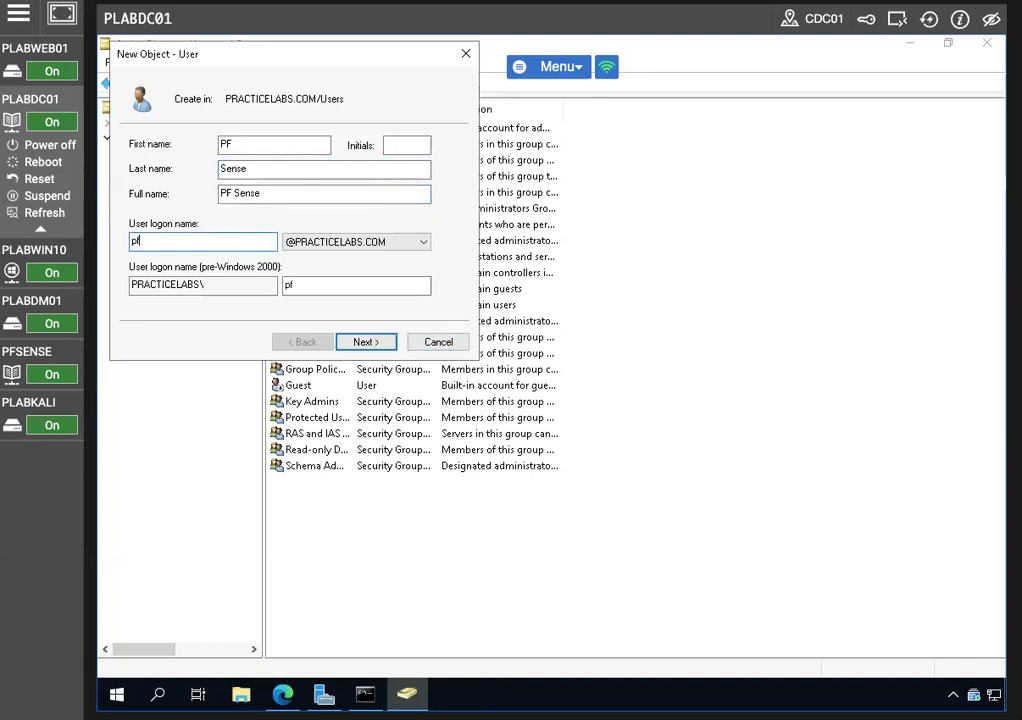
Give the user a password without a forced change at next logon and finish creating it
click(366, 342)
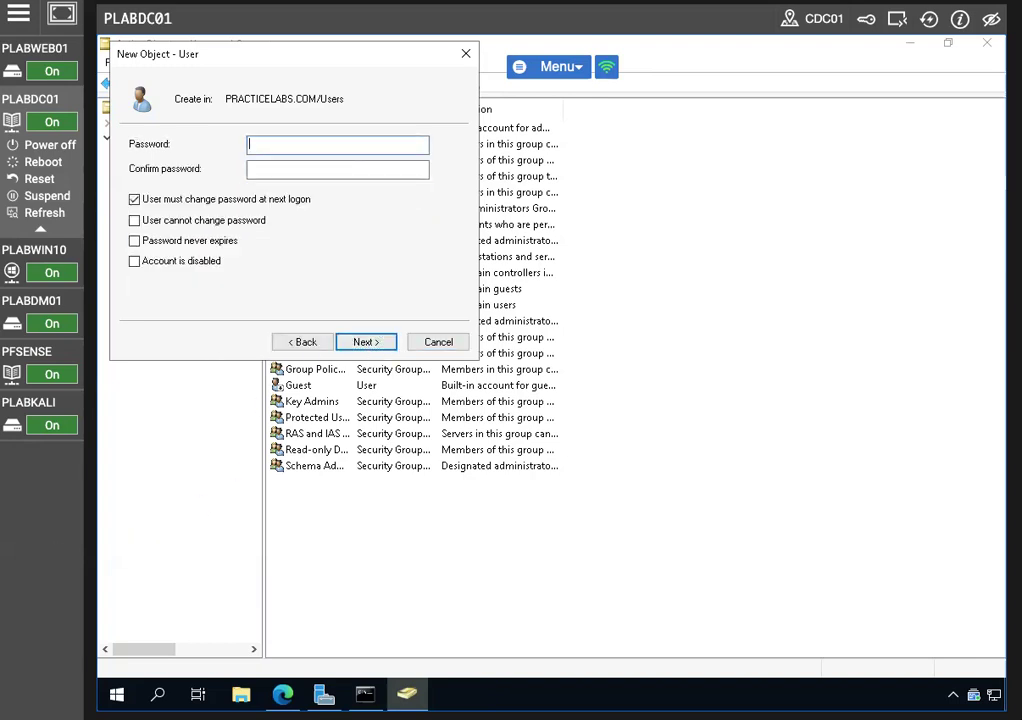
click(134, 199)
click(257, 144)
text(Passw0rd)
key(Tab)
text(Passw0rd)
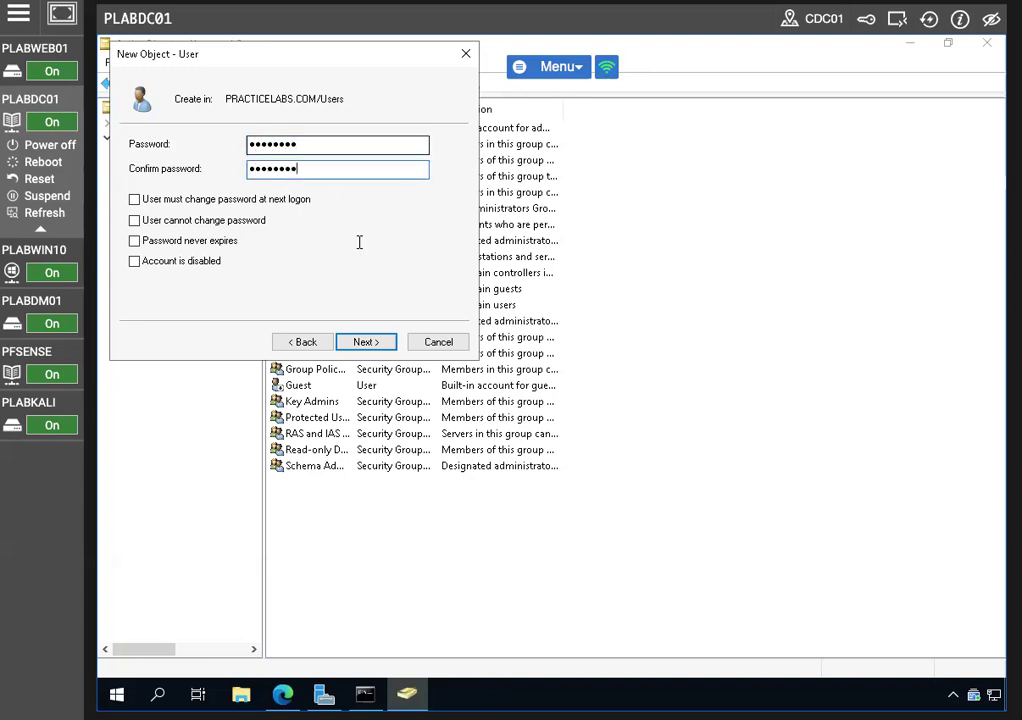
click(370, 342)
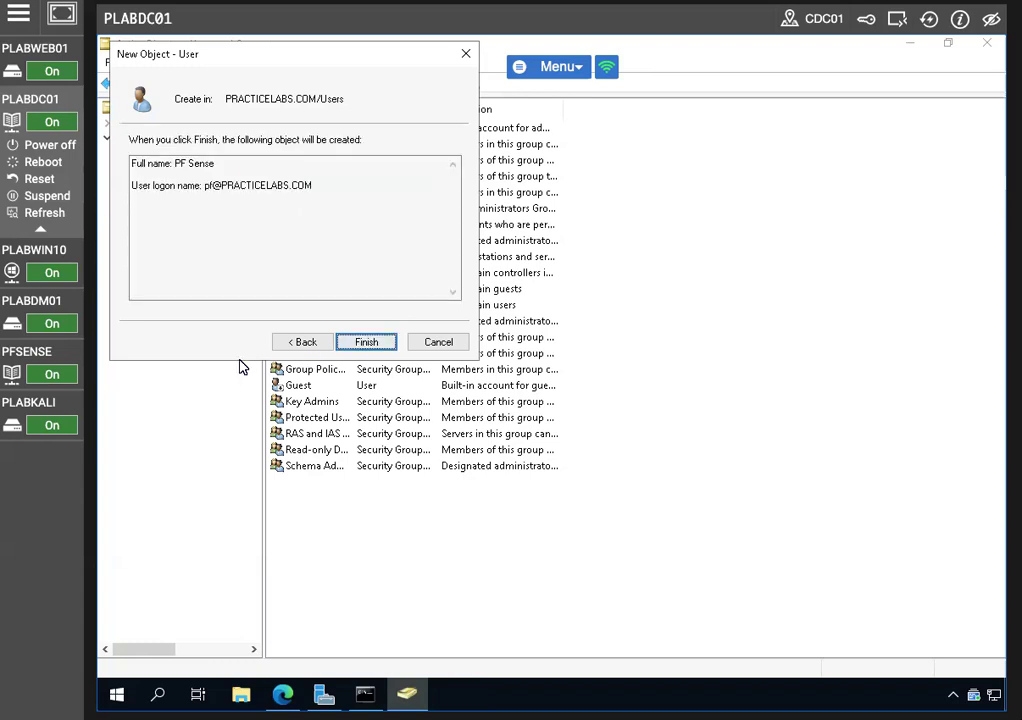
click(365, 345)
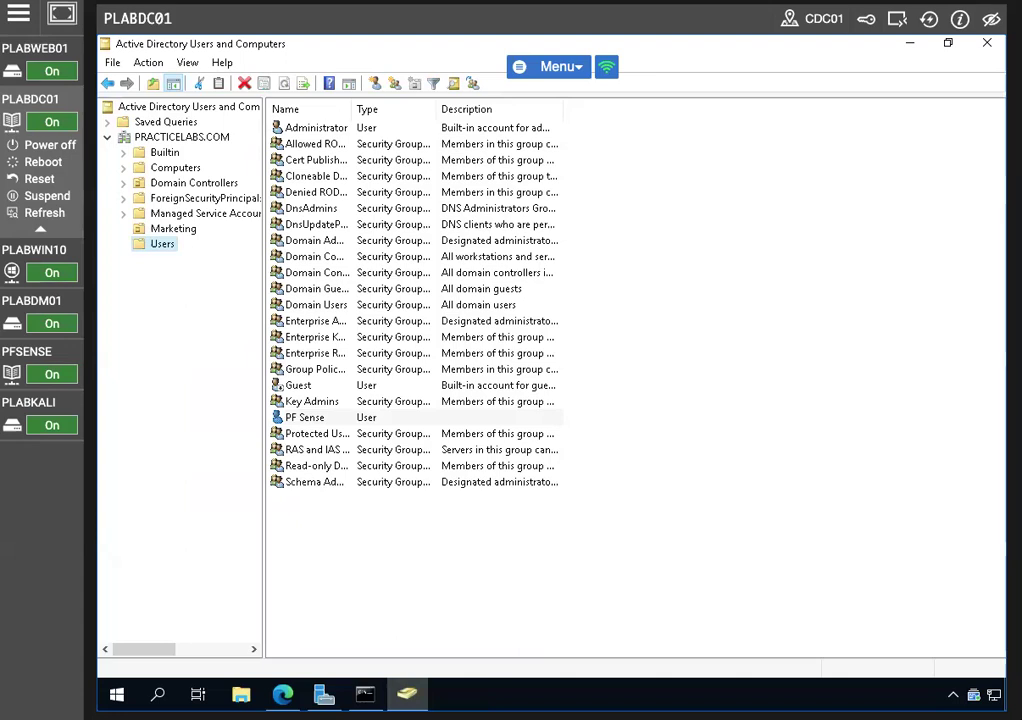
click(316, 419)
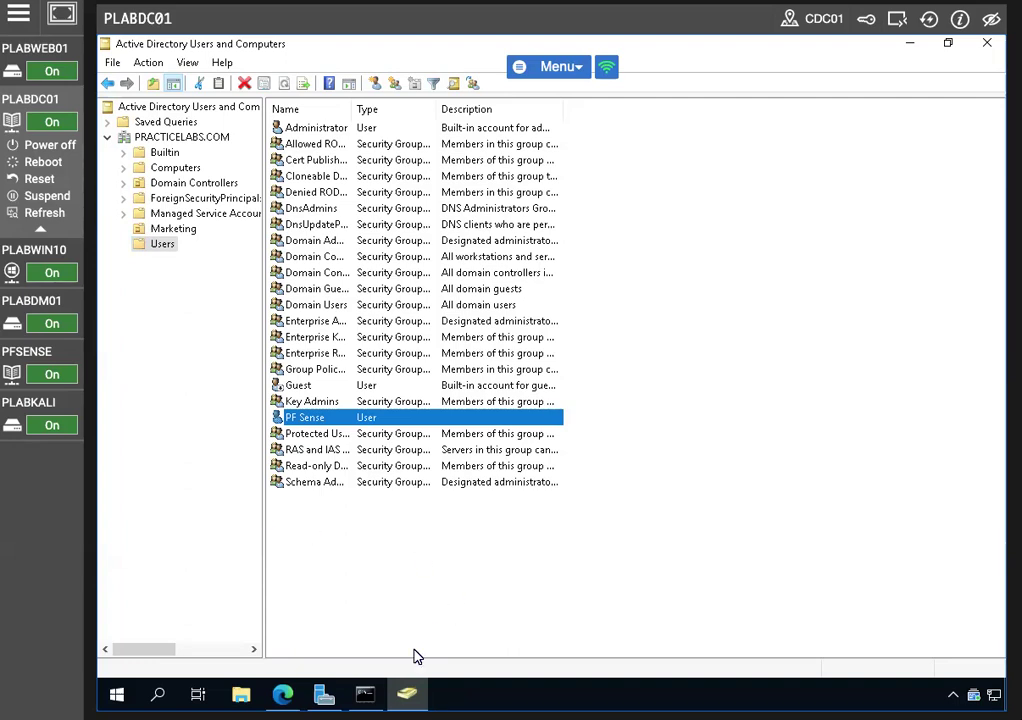
Test the pf domain user's logon name and password against DC01, then open the User Manager users list
click(282, 693)
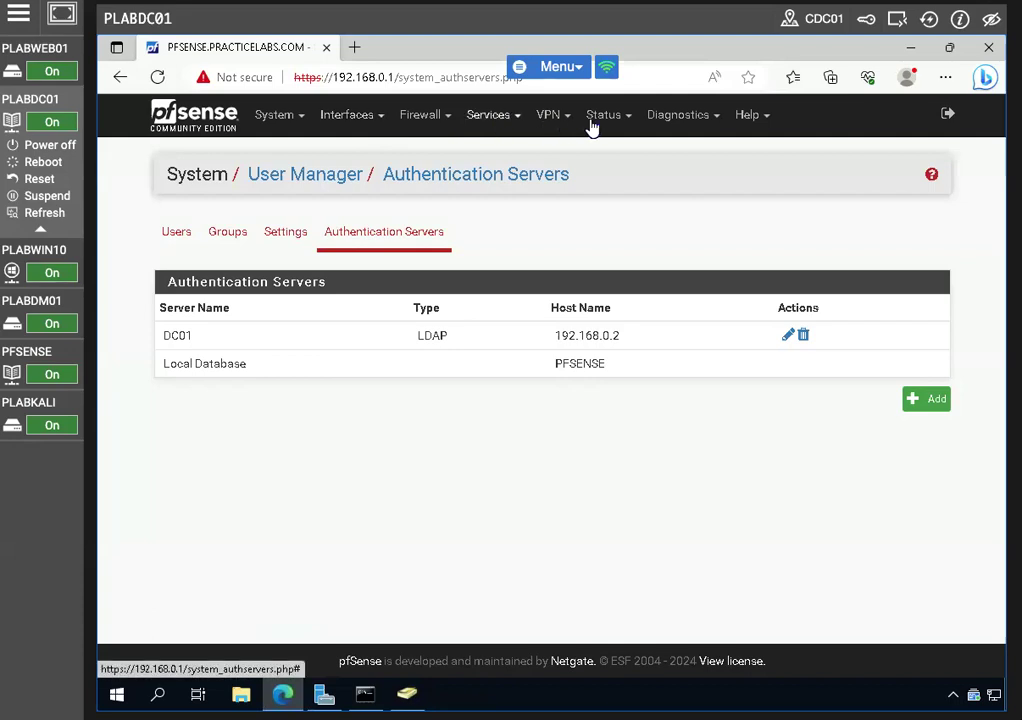
click(675, 116)
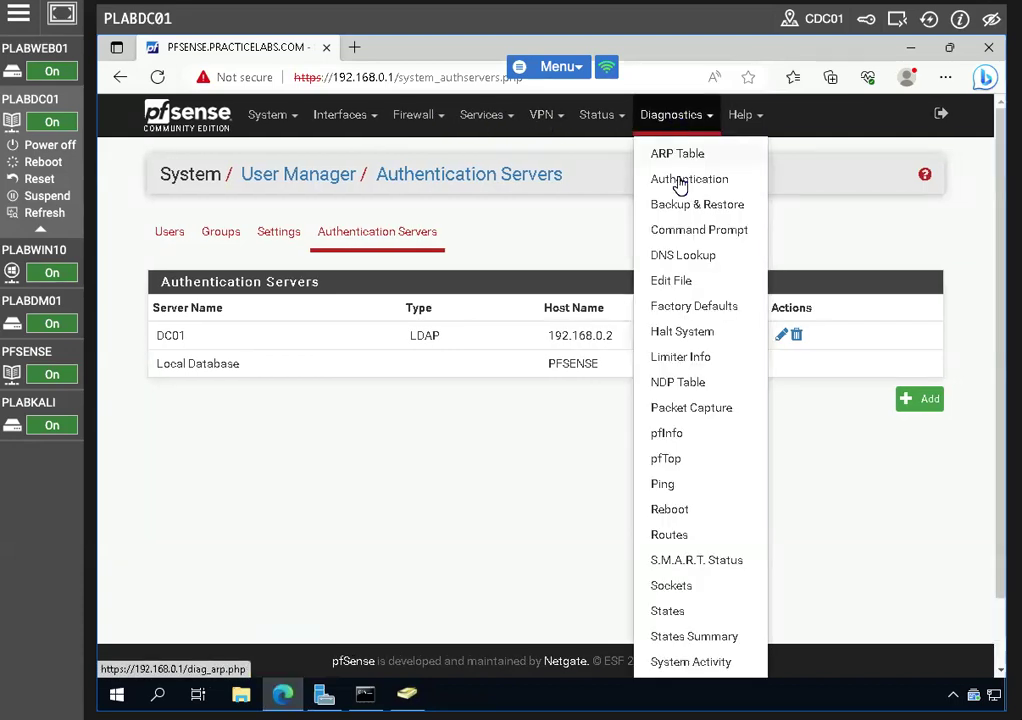
click(680, 180)
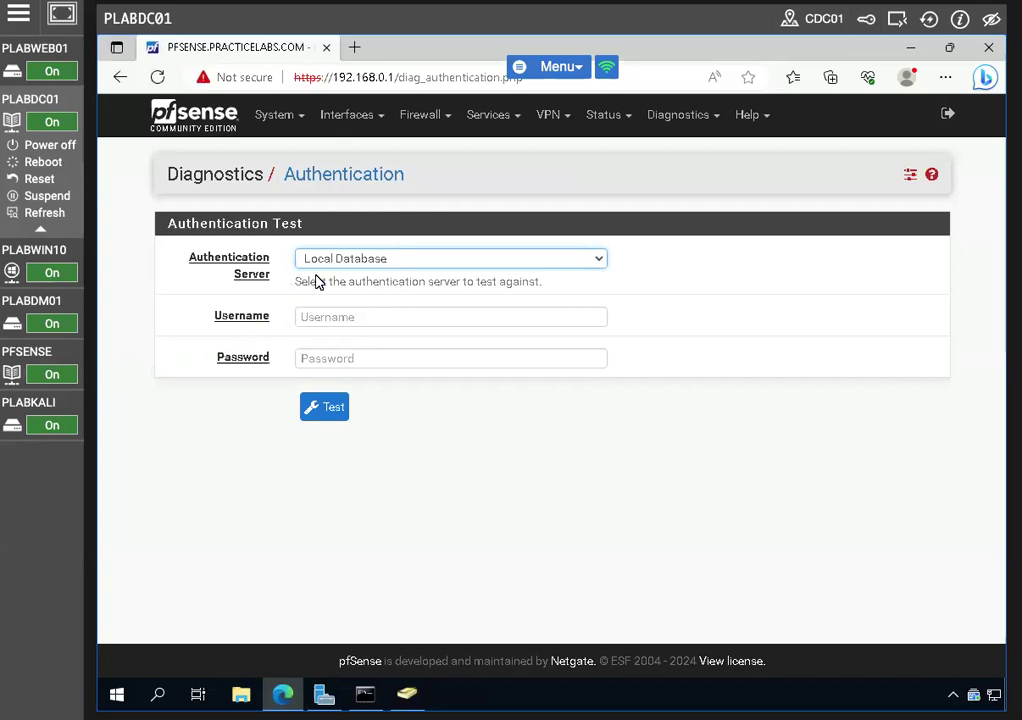
click(429, 258)
click(340, 279)
click(337, 318)
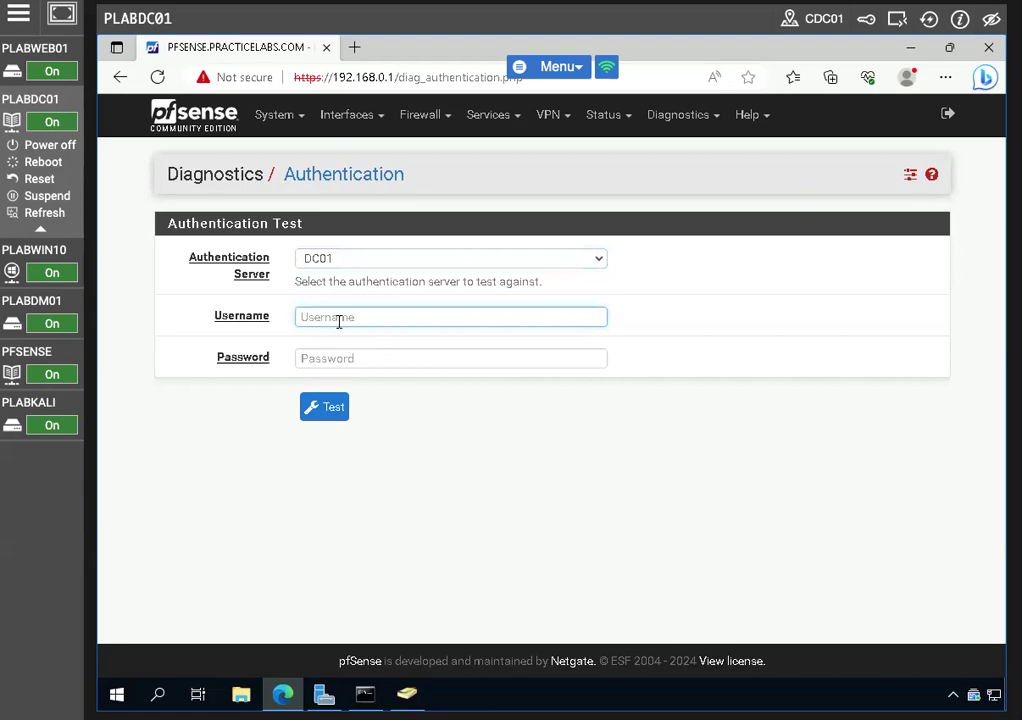
click(368, 358)
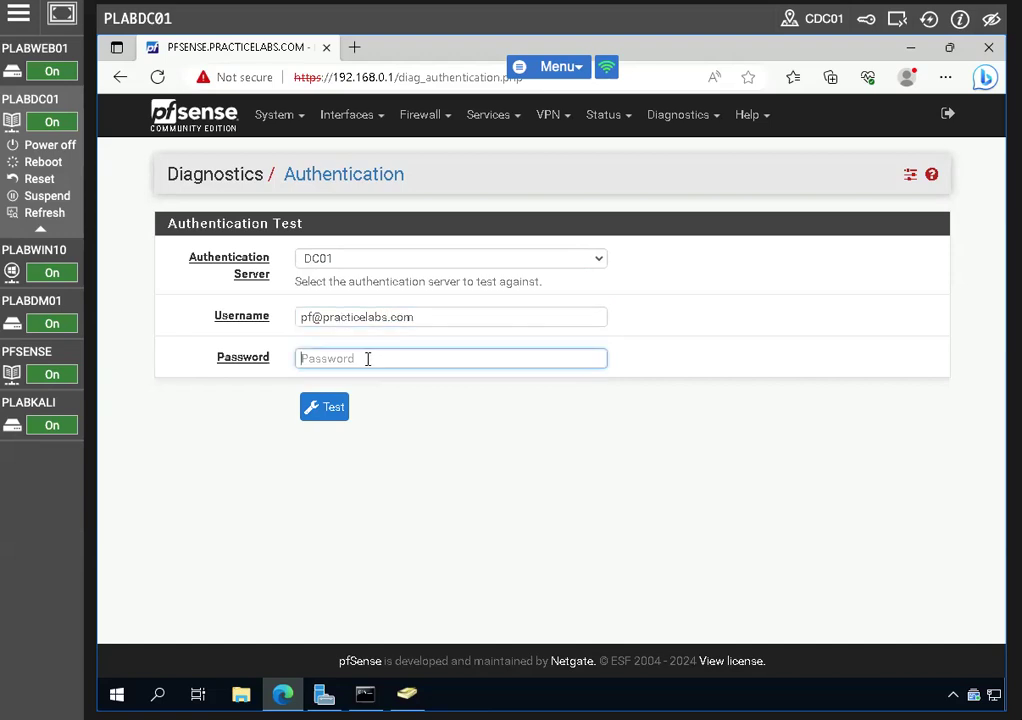
text(Passw0rd)
click(320, 411)
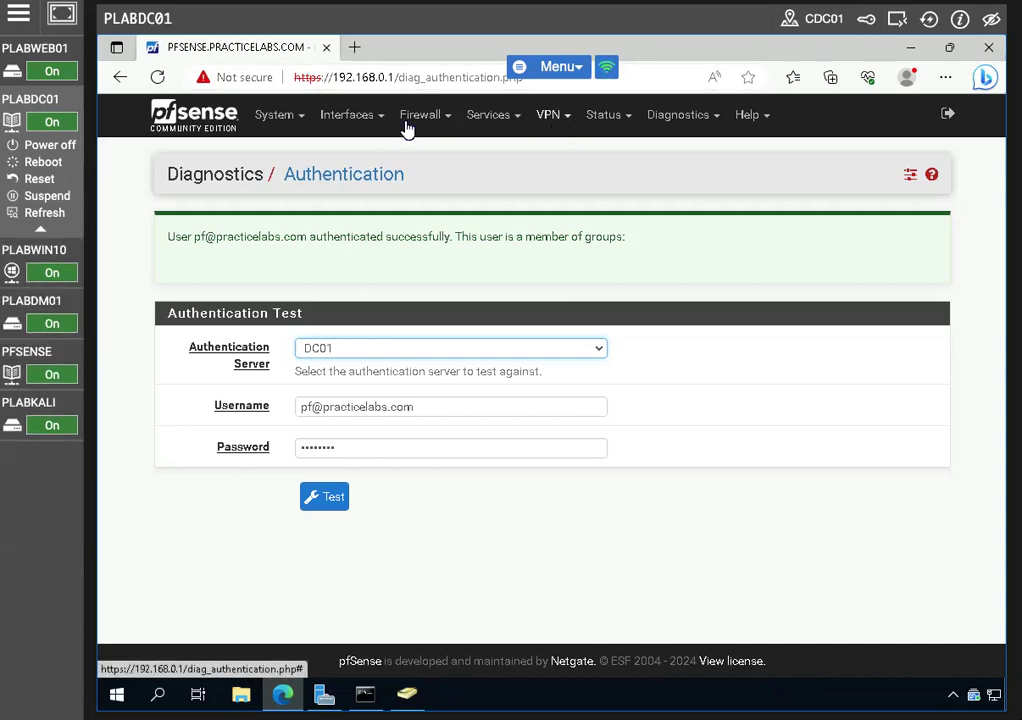
click(304, 120)
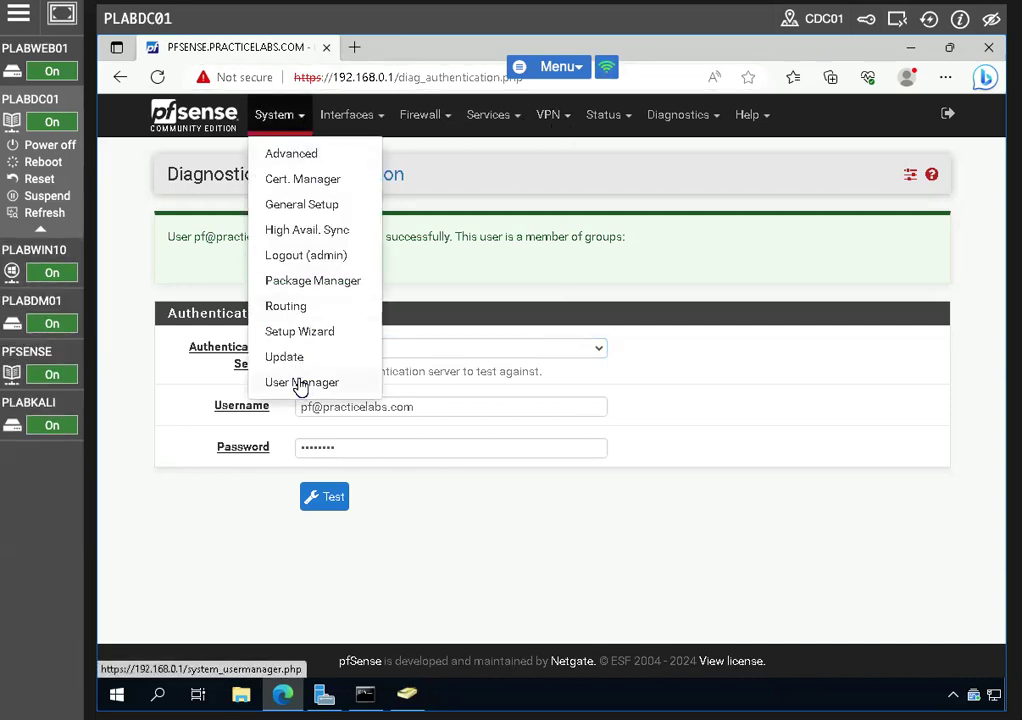
click(300, 384)
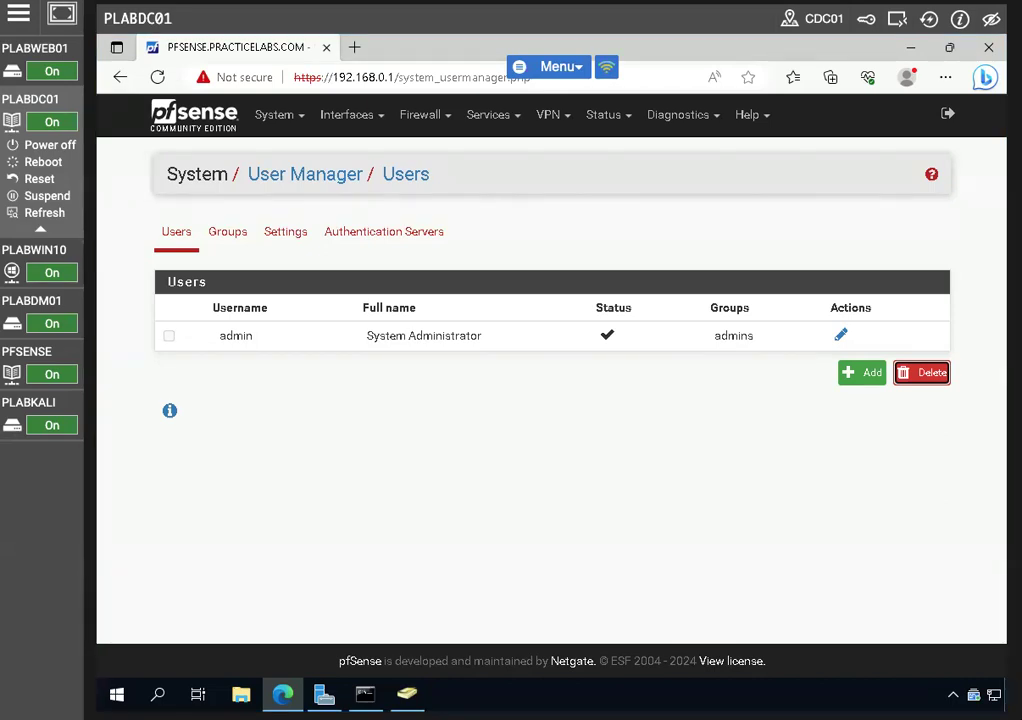
On PLABWIN10, search for mstsc and launch Remote Desktop Connection
click(36, 252)
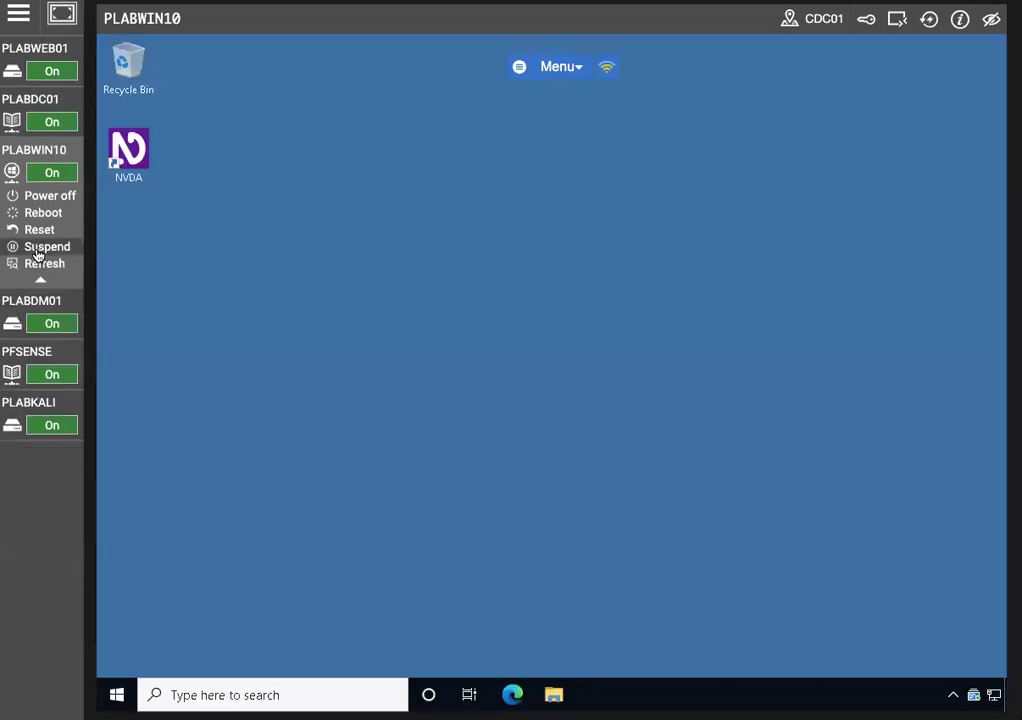
click(229, 690)
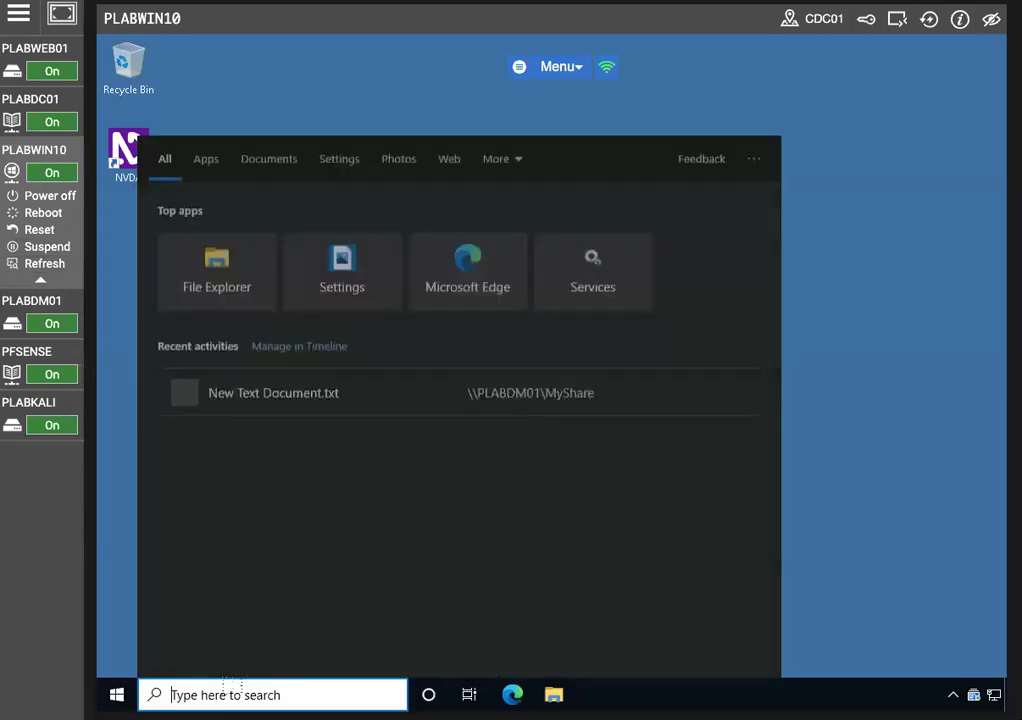
text(mstc)
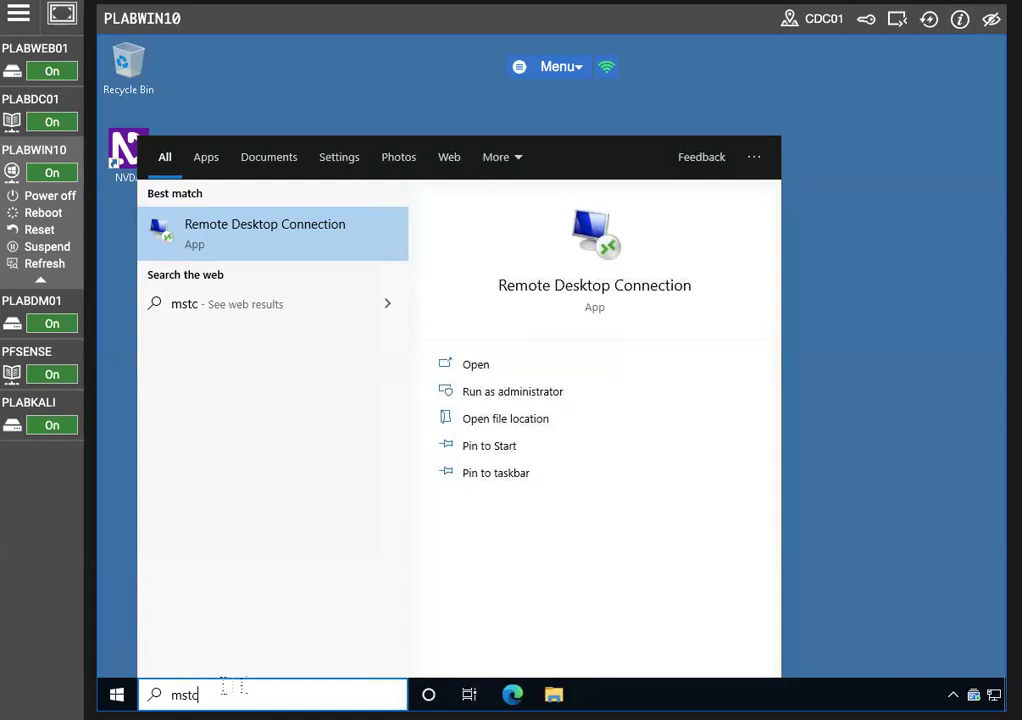
key(BackSpace)
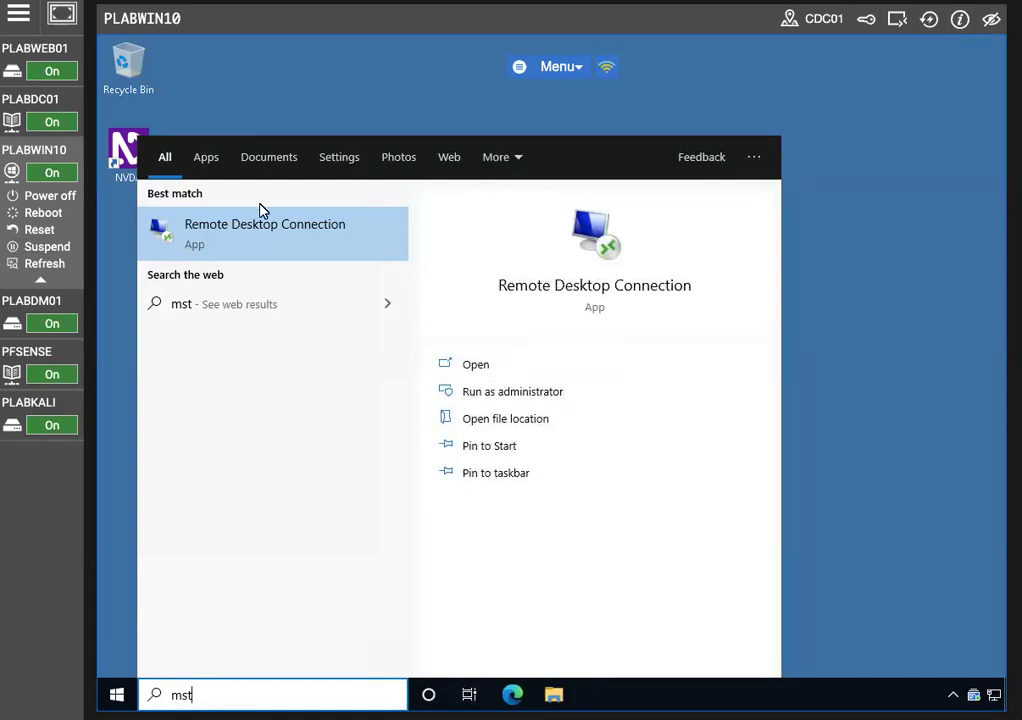
click(232, 228)
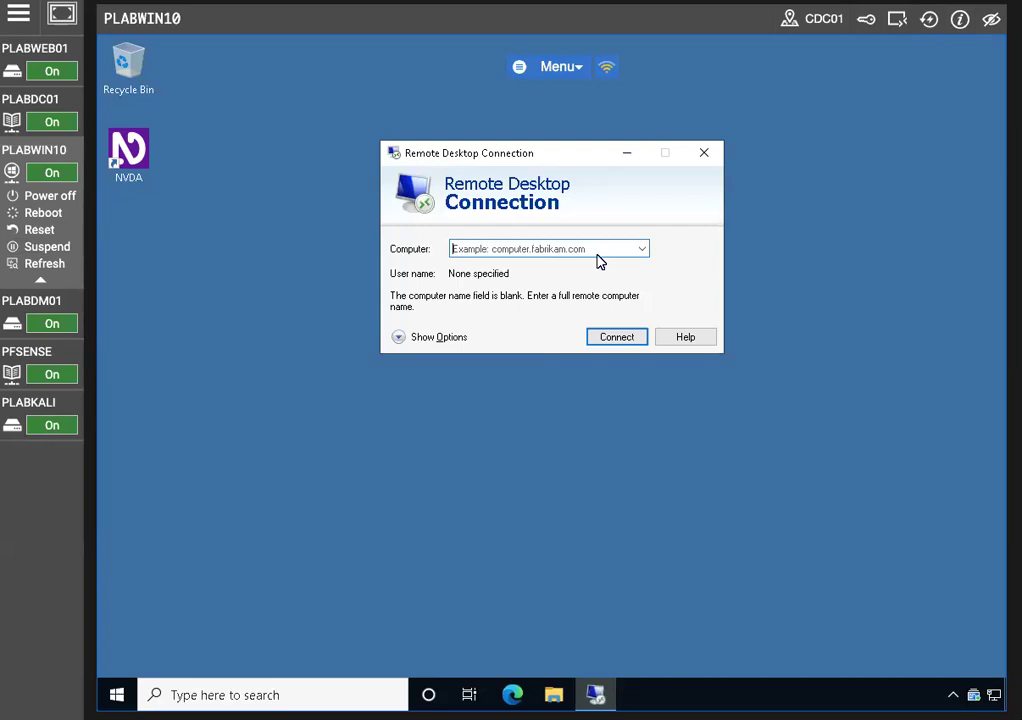
Connect to PLABDC01 with the administrator password, then minimize windows to reveal Server Manager
text(PLABDC01)
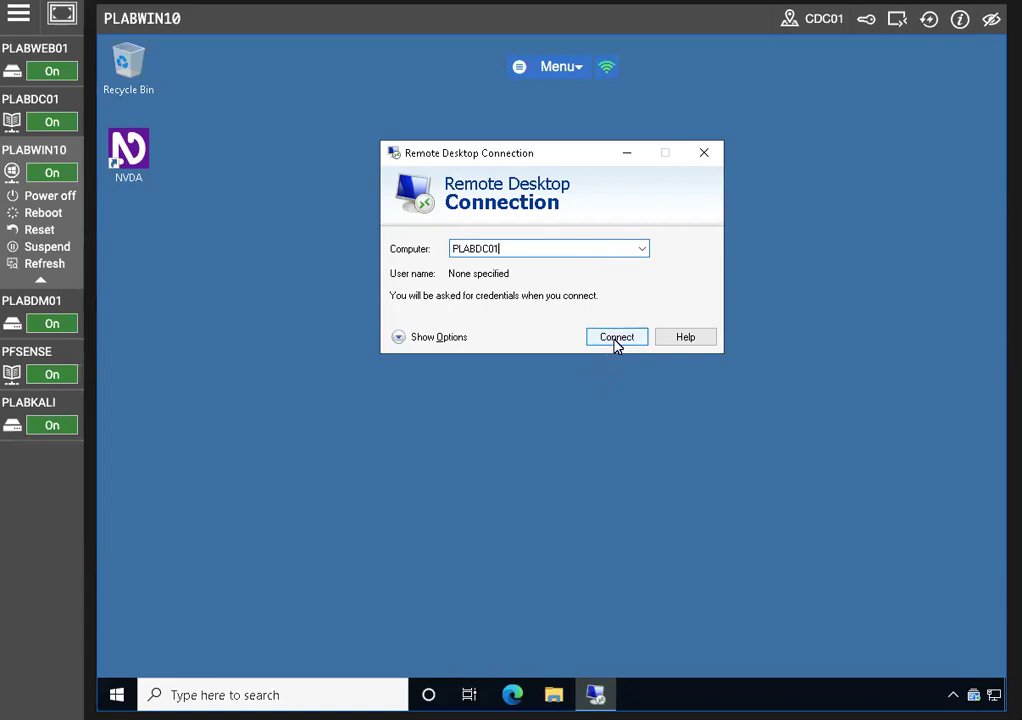
click(616, 340)
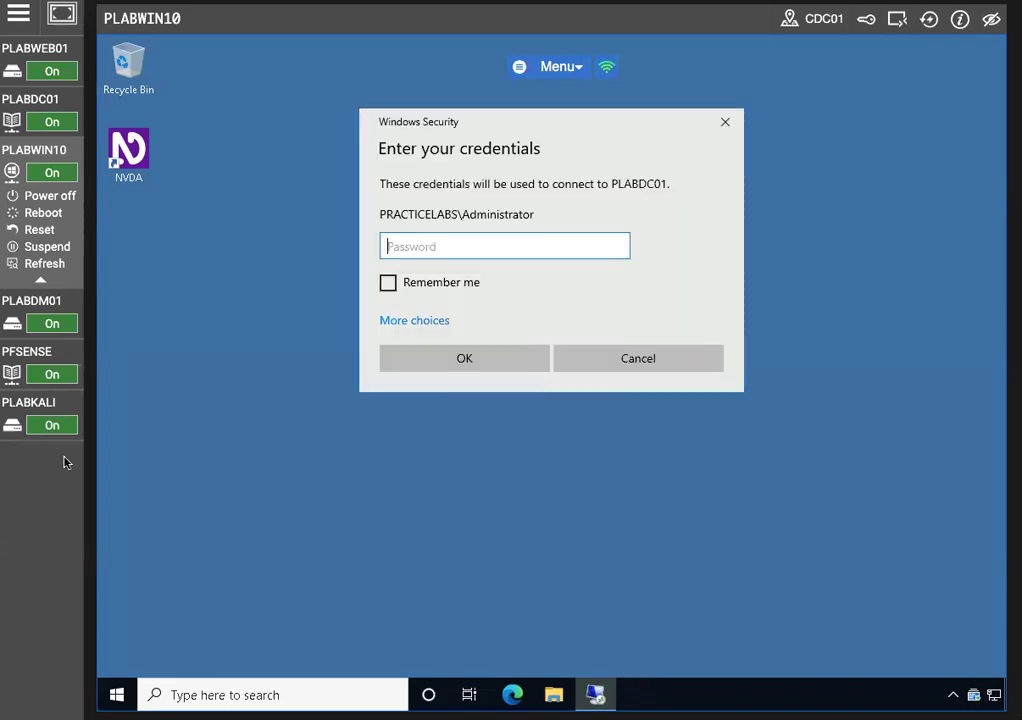
text(••••••••)
key(Return)
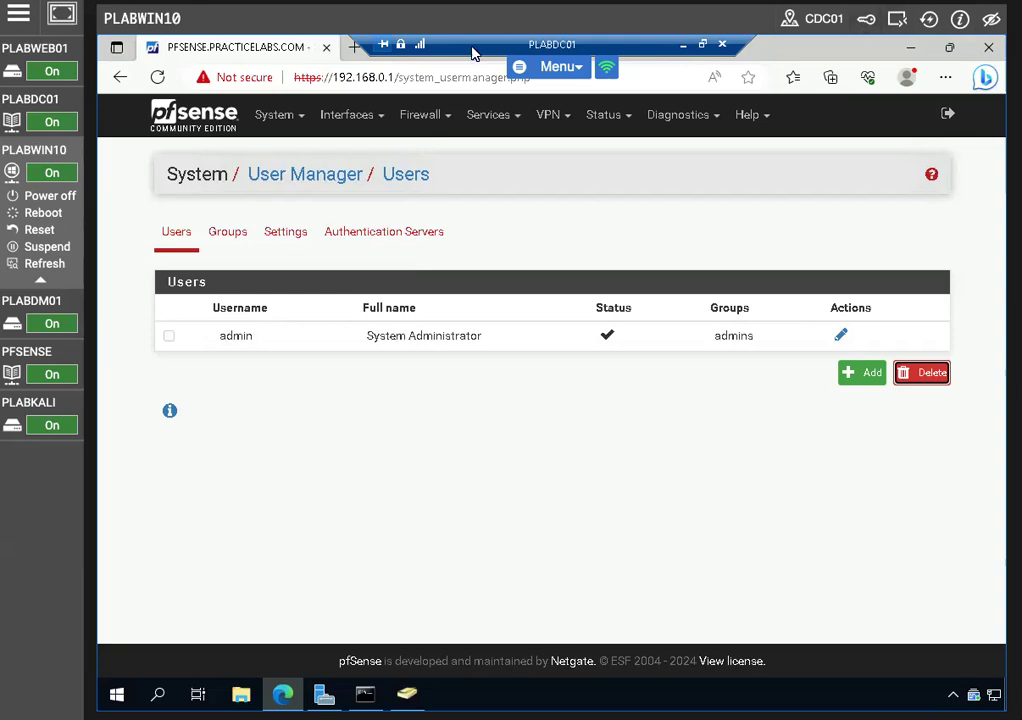
click(912, 47)
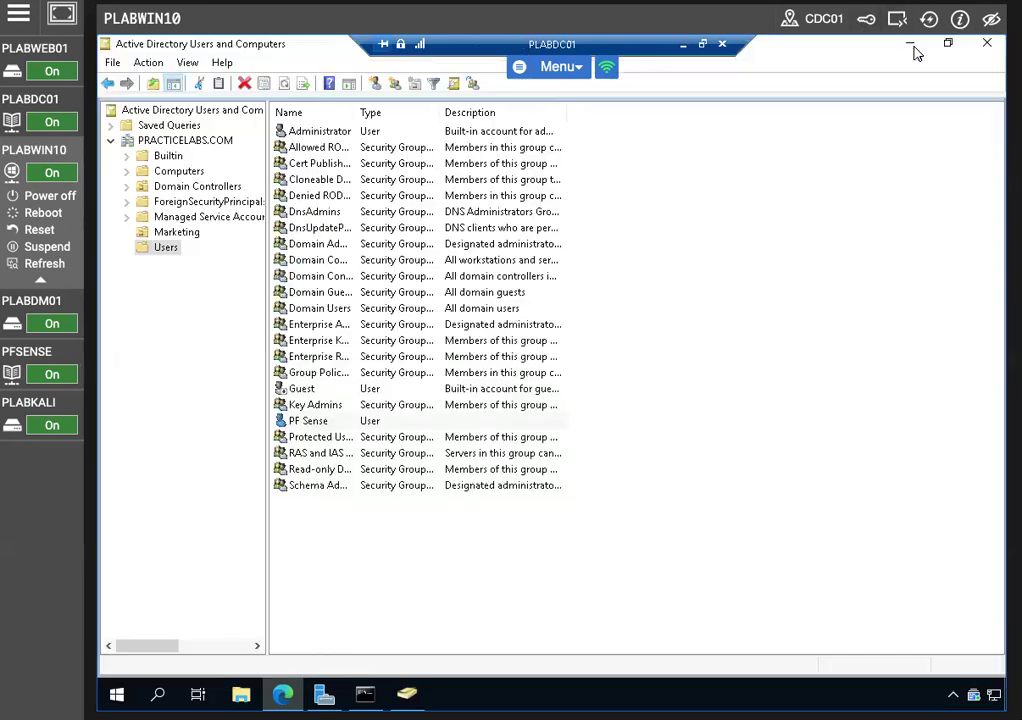
click(912, 47)
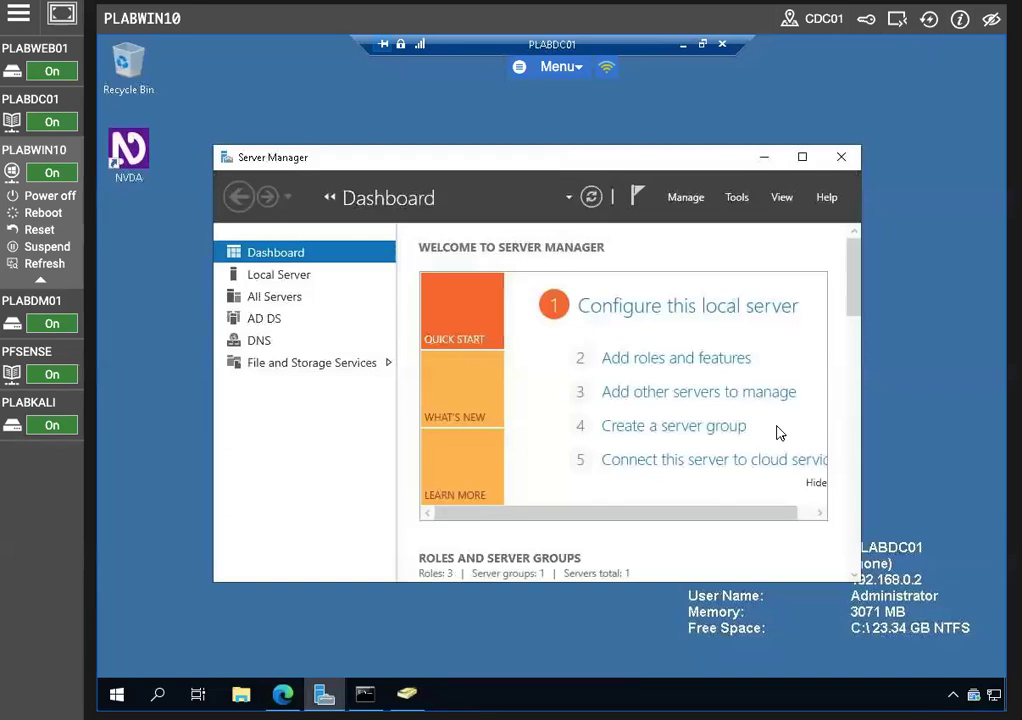